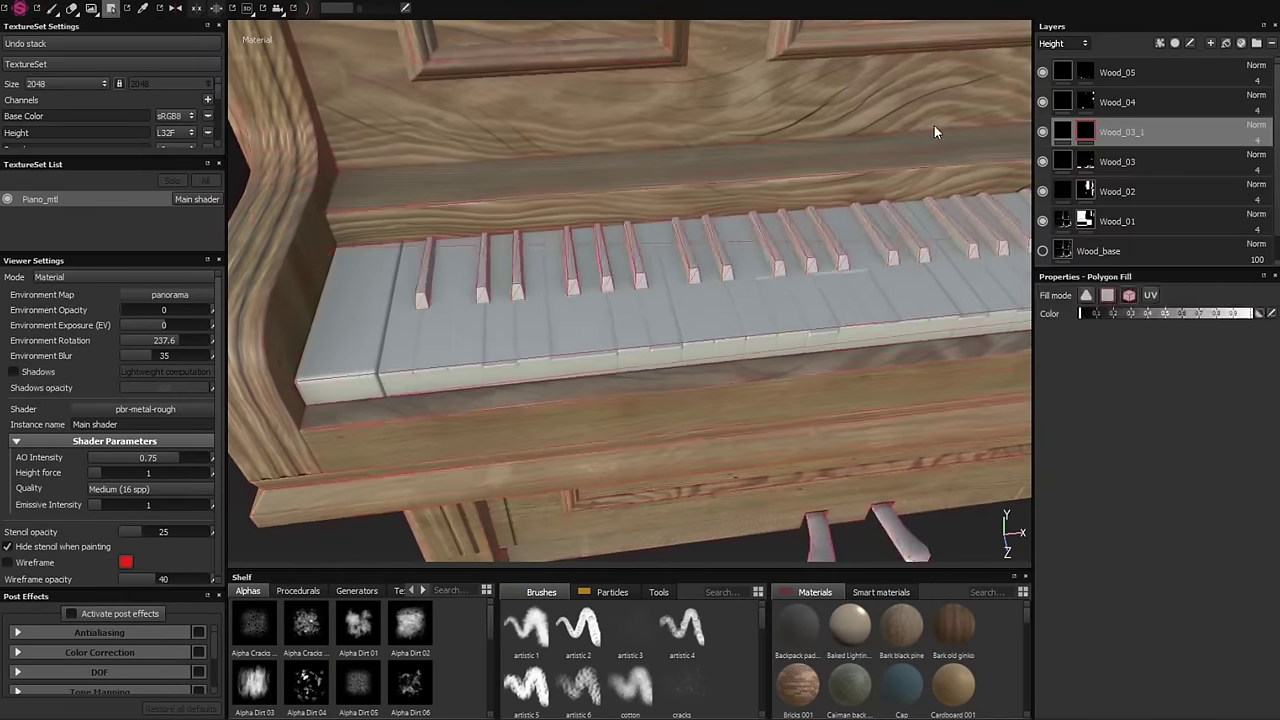
# - Bring up the layer actions menu for the Wood_03_1 layer
pyautogui.rightClick(1120, 132)
# - Add a color selection effect under Wood_03_1 and switch to polygon fill over the keys
pyautogui.click(1130, 538)
pyautogui.keyDown('alt'); pyautogui.moveTo(394, 286); pyautogui.dragTo(507, 341, button='right'); pyautogui.keyUp('alt')
pyautogui.moveTo(507, 341)
pyautogui.keyDown('alt'); pyautogui.mouseDown()
pyautogui.moveTo(600, 94)
pyautogui.moveTo(655, 256)
pyautogui.moveTo(720, 289)
pyautogui.moveTo(569, 289)
pyautogui.moveTo(600, 328)
pyautogui.moveTo(833, 247)
pyautogui.mouseUp(); pyautogui.keyUp('alt')
pyautogui.press('1')
pyautogui.press('4')
pyautogui.keyDown('alt'); pyautogui.moveTo(599, 246); pyautogui.dragTo(794, 251); pyautogui.keyUp('alt')
# - Group Wood_03_1 into Folder 1 and give the folder a black mask
pyautogui.click(1110, 137)
pyautogui.hotkey('ctrl', 'g')
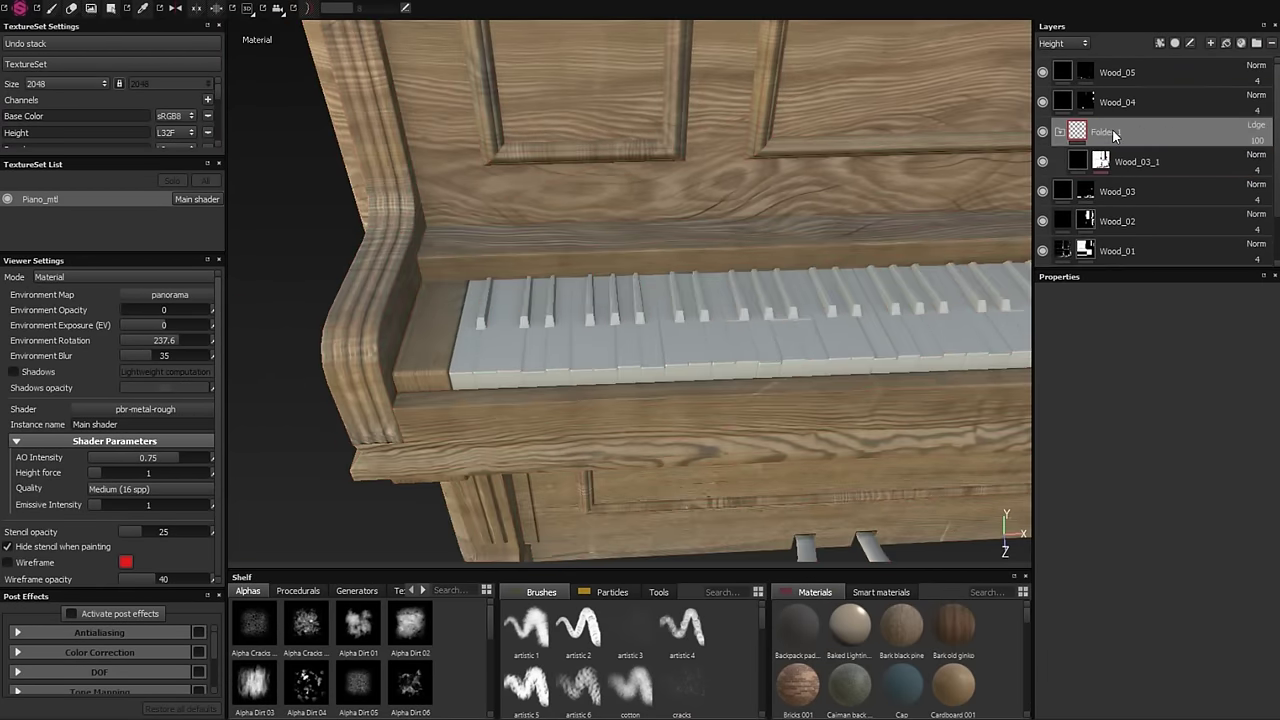
pyautogui.rightClick(1057, 135)
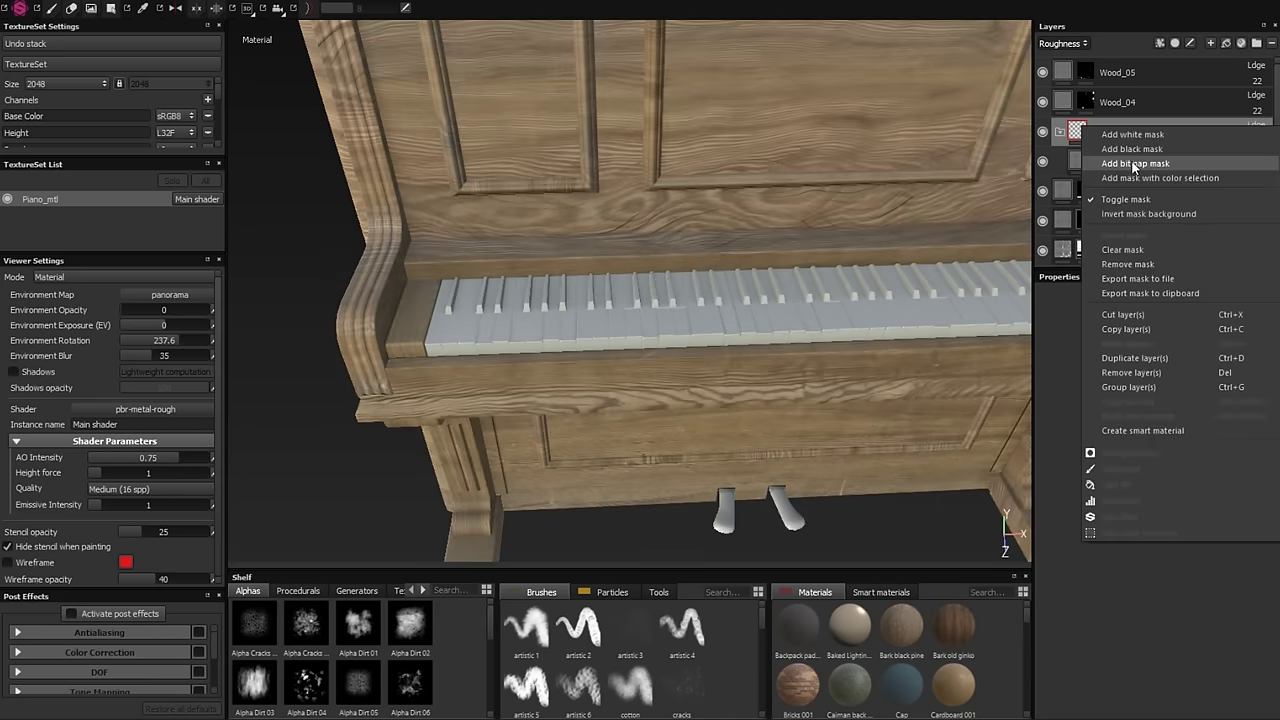
pyautogui.click(1143, 163)
# - Give Wood_base a white mask and polygon-fill the keys out of it
pyautogui.press('f')
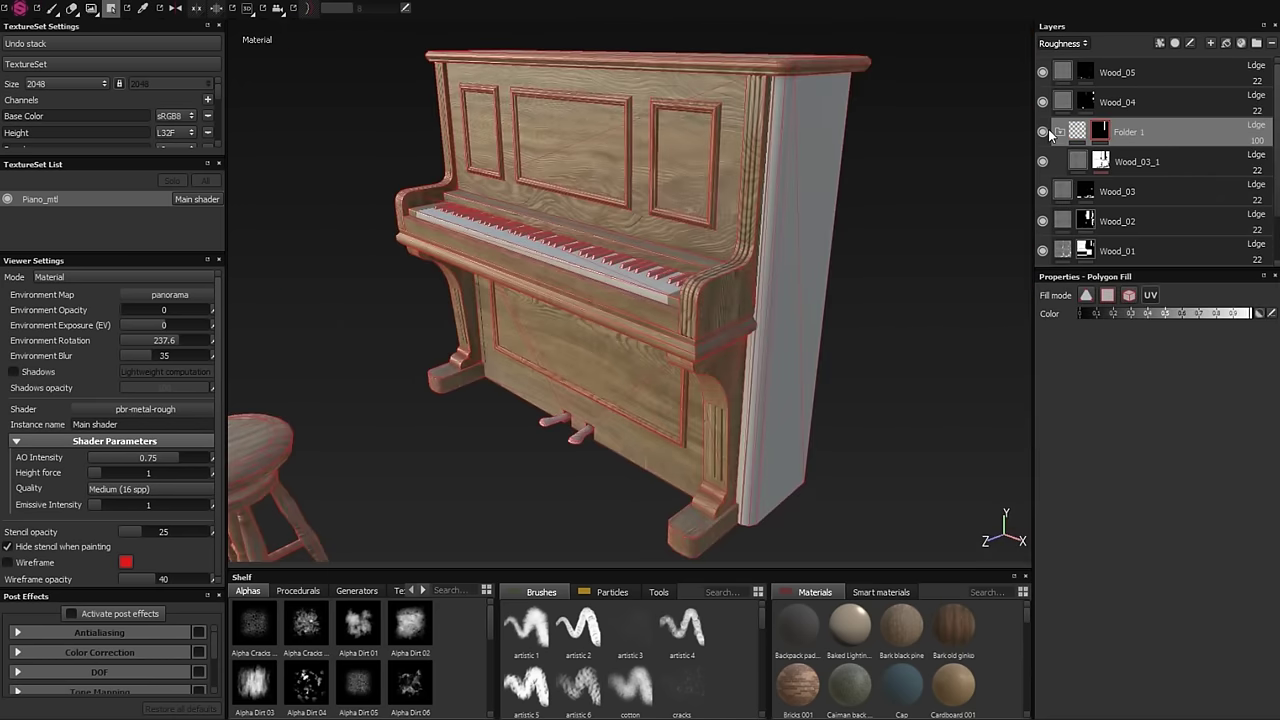
pyautogui.moveTo(601, 143)
pyautogui.keyDown('alt'); pyautogui.mouseDown()
pyautogui.moveTo(862, 334)
pyautogui.moveTo(366, 243)
pyautogui.moveTo(671, 337)
pyautogui.mouseUp(); pyautogui.keyUp('alt')
pyautogui.press('1')
pyautogui.scroll(5, 700, 310)
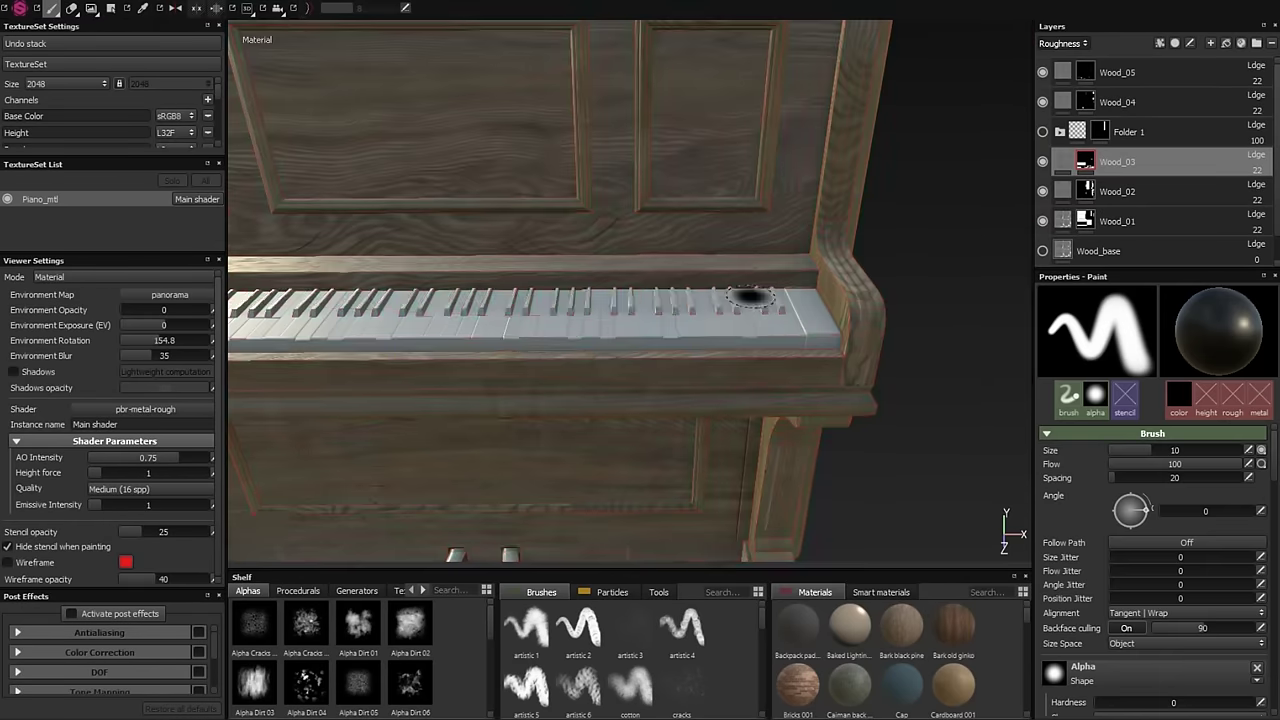
pyautogui.press('f')
pyautogui.click(1098, 251)
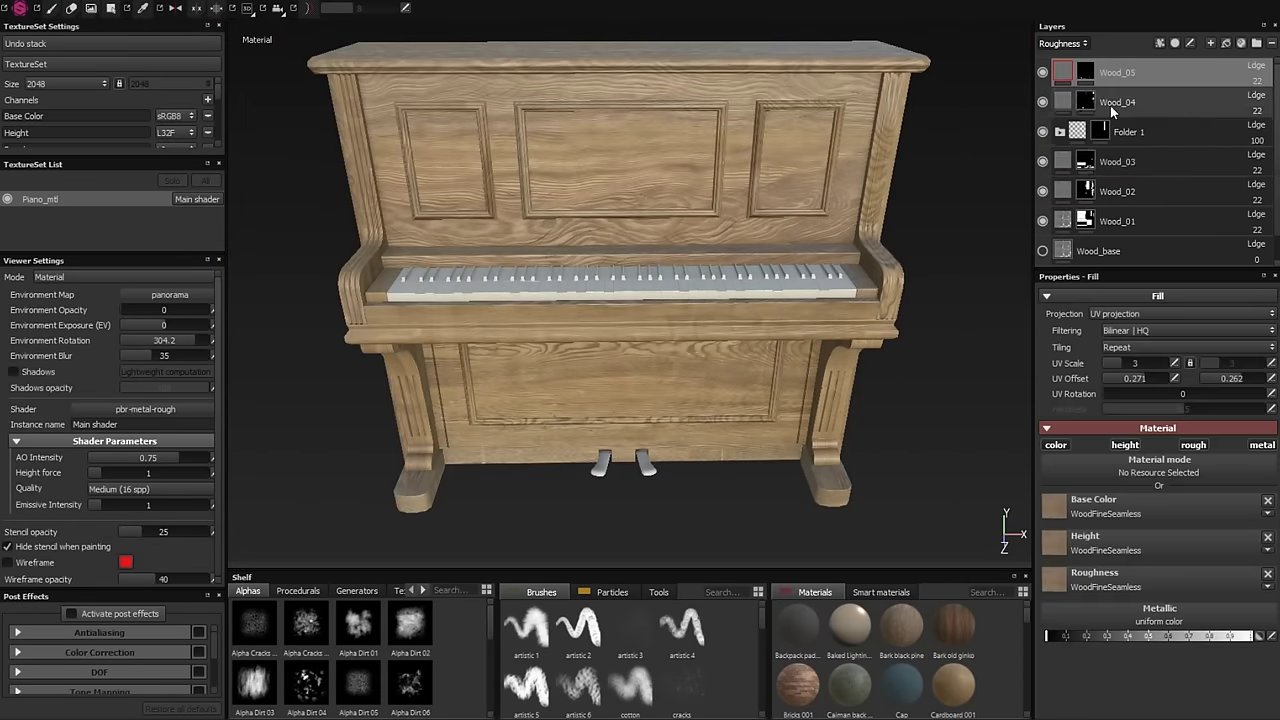
pyautogui.scroll(-1, 1055, 222)
pyautogui.rightClick(1046, 220)
pyautogui.click(1092, 219)
pyautogui.press('4')
pyautogui.moveTo(683, 338)
pyautogui.keyDown('alt'); pyautogui.mouseDown()
pyautogui.moveTo(729, 323)
pyautogui.moveTo(465, 412)
pyautogui.mouseUp(); pyautogui.keyUp('alt')
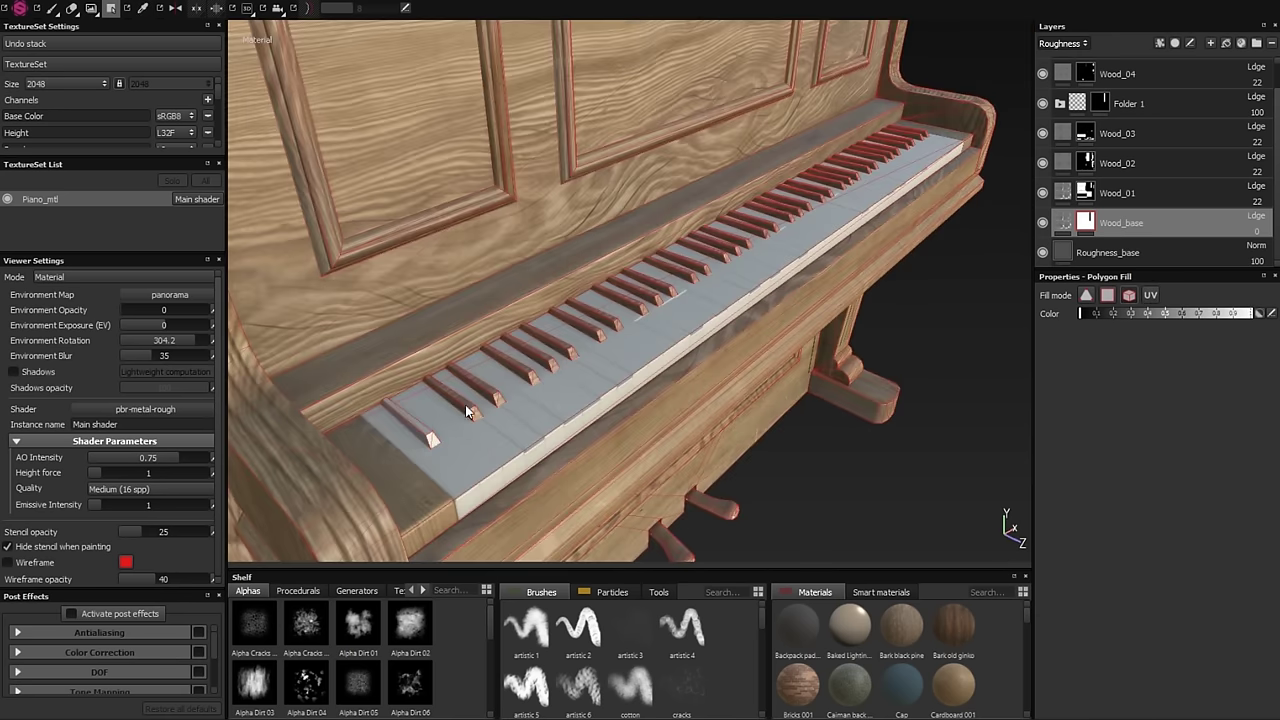
pyautogui.click(563, 352)
# - Create a new folder to hold the wood layers
pyautogui.scroll(2, 500, 375)
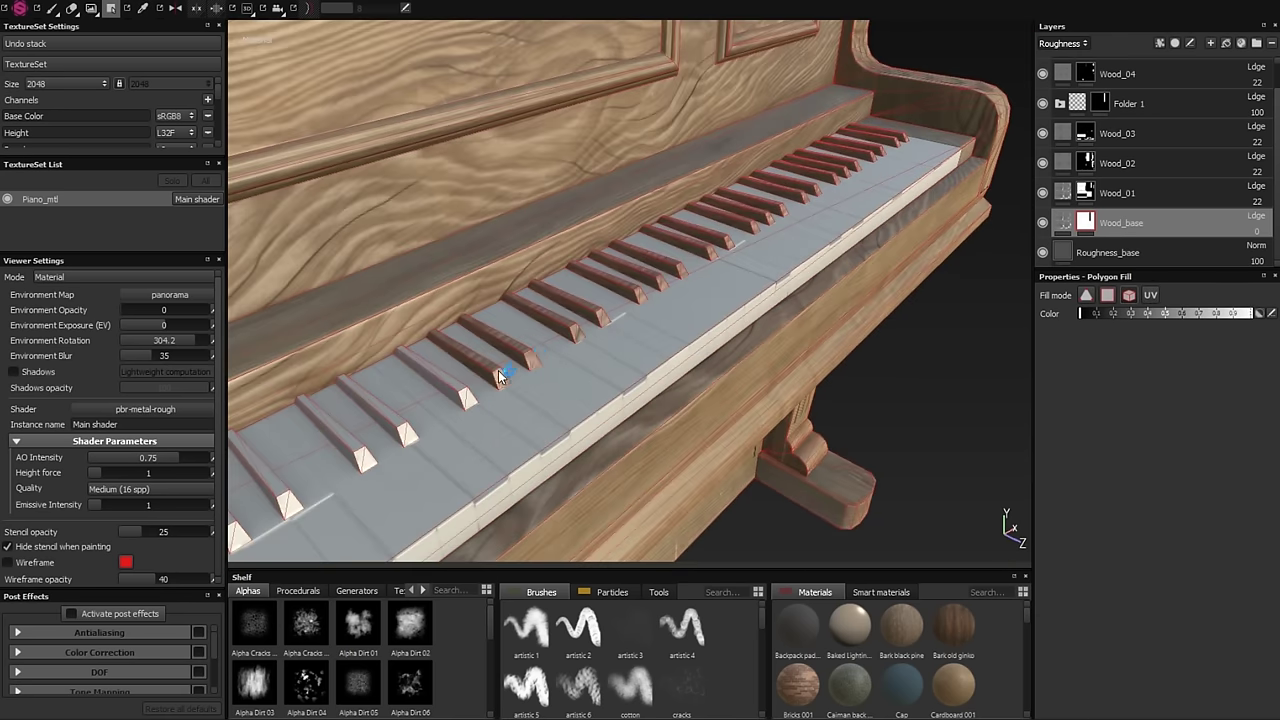
pyautogui.keyDown('alt'); pyautogui.moveTo(880, 155); pyautogui.dragTo(789, 277); pyautogui.keyUp('alt')
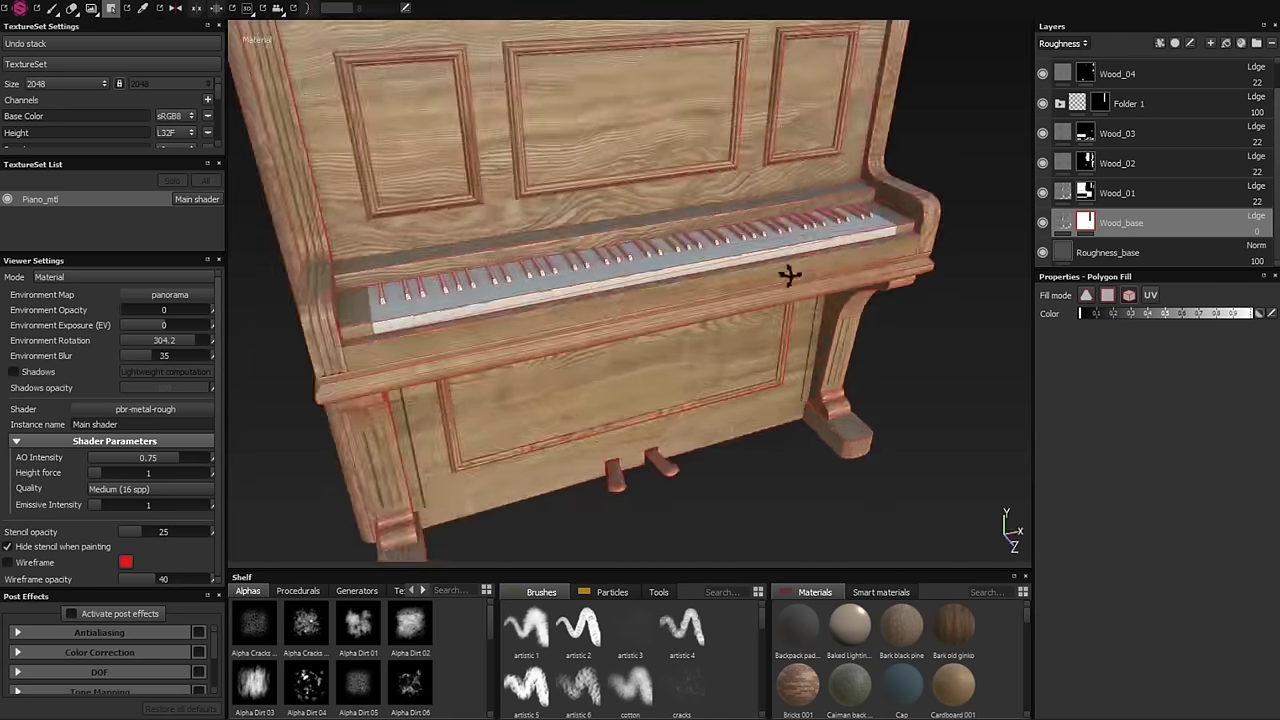
pyautogui.scroll(2, 789, 277)
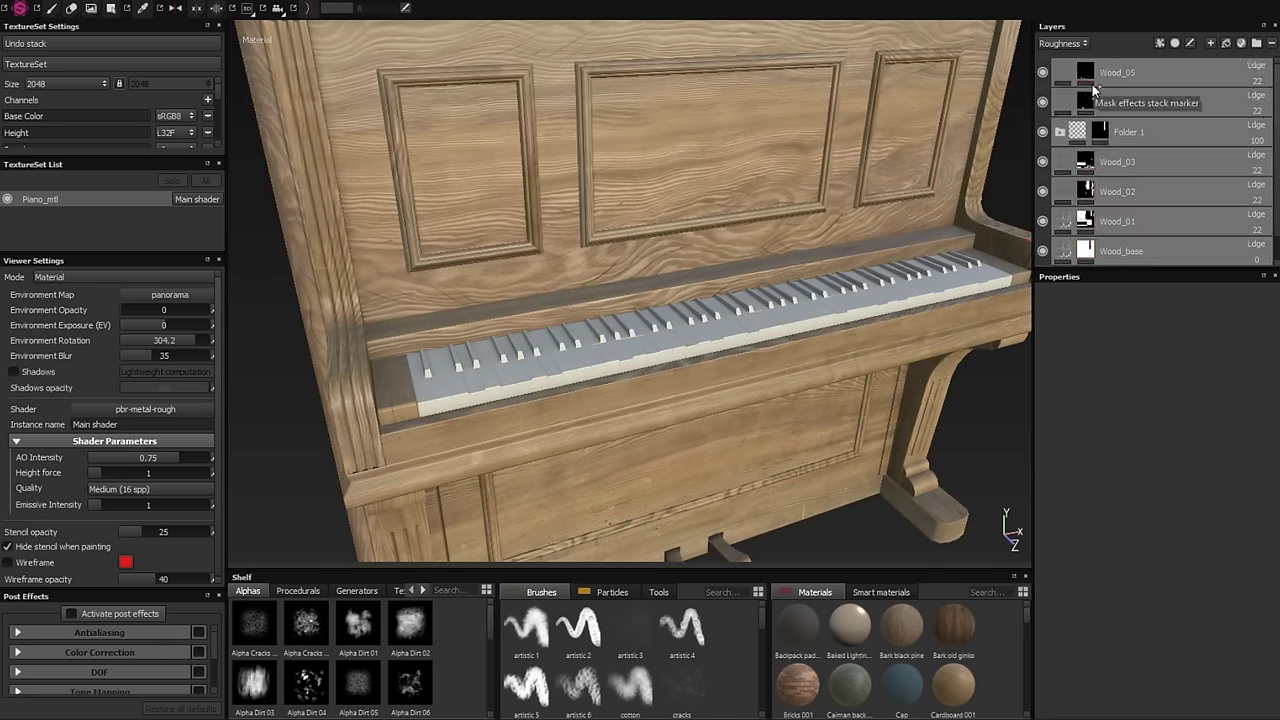
pyautogui.click(1257, 43)
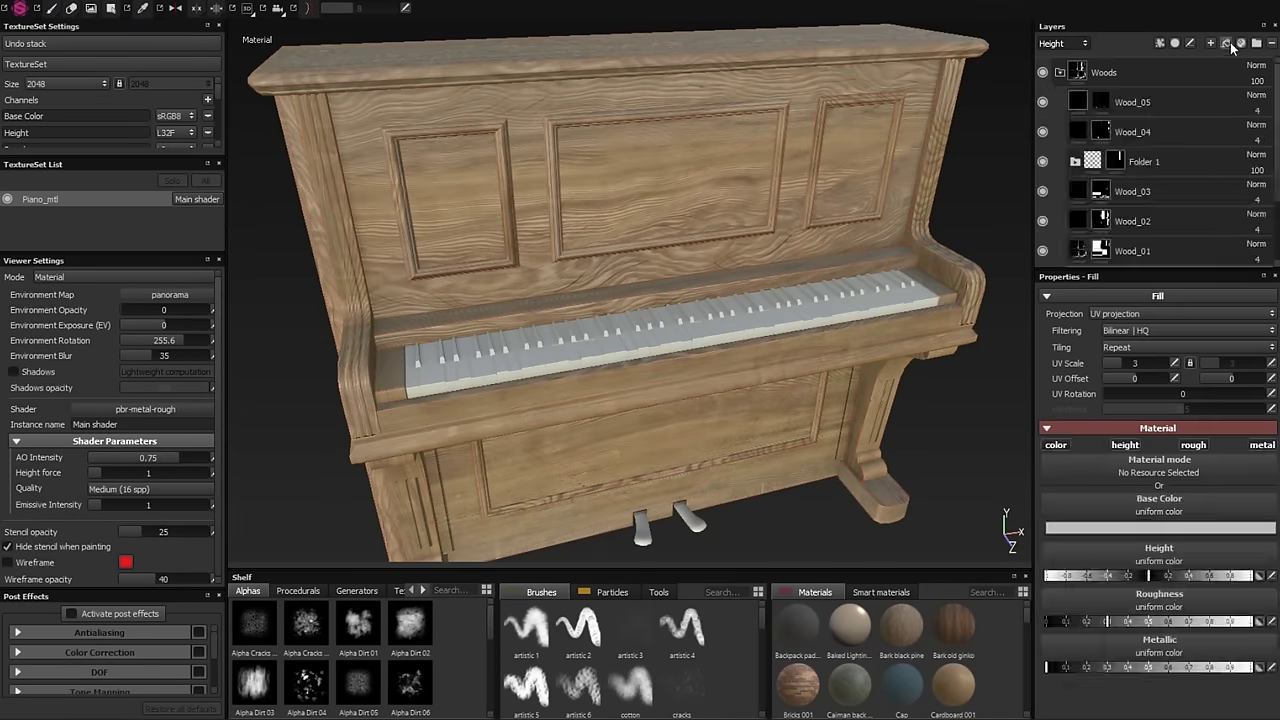
# - Add a Keys_white fill layer with a black mask and a cream base colour
pyautogui.click(1227, 44)
pyautogui.write('hite')
pyautogui.press('Return')
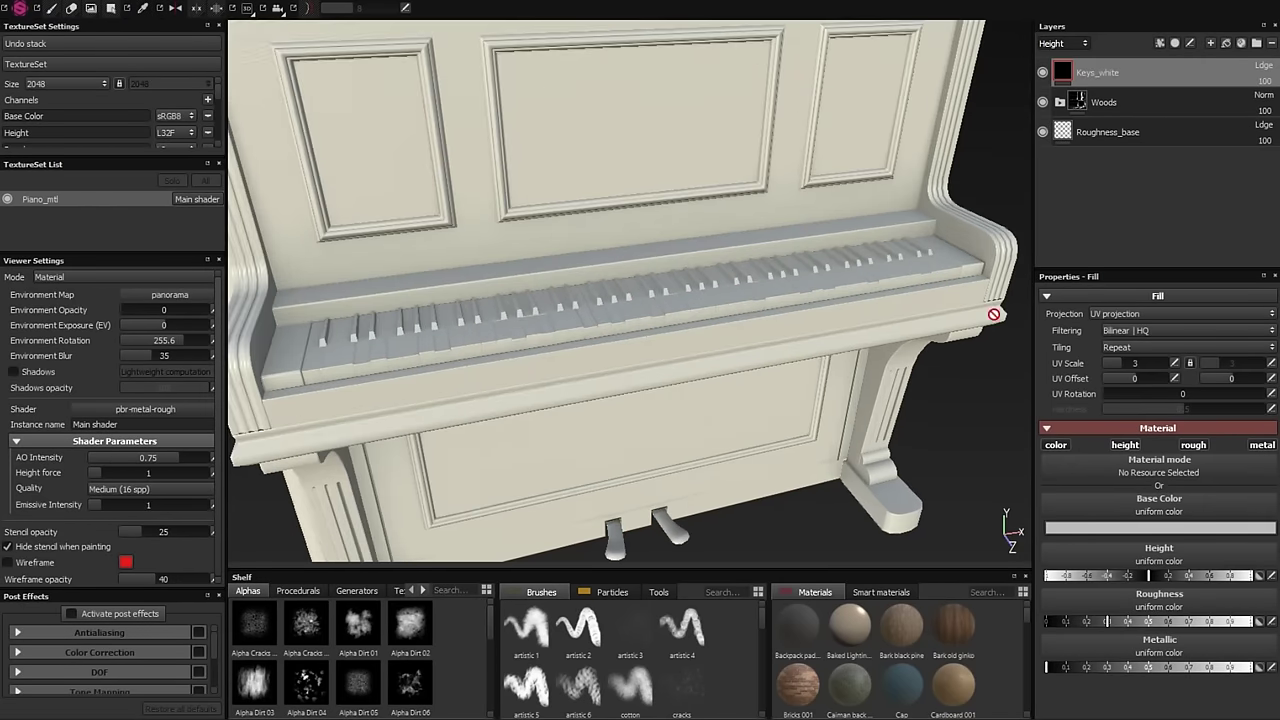
pyautogui.rightClick(1091, 76)
pyautogui.click(1120, 102)
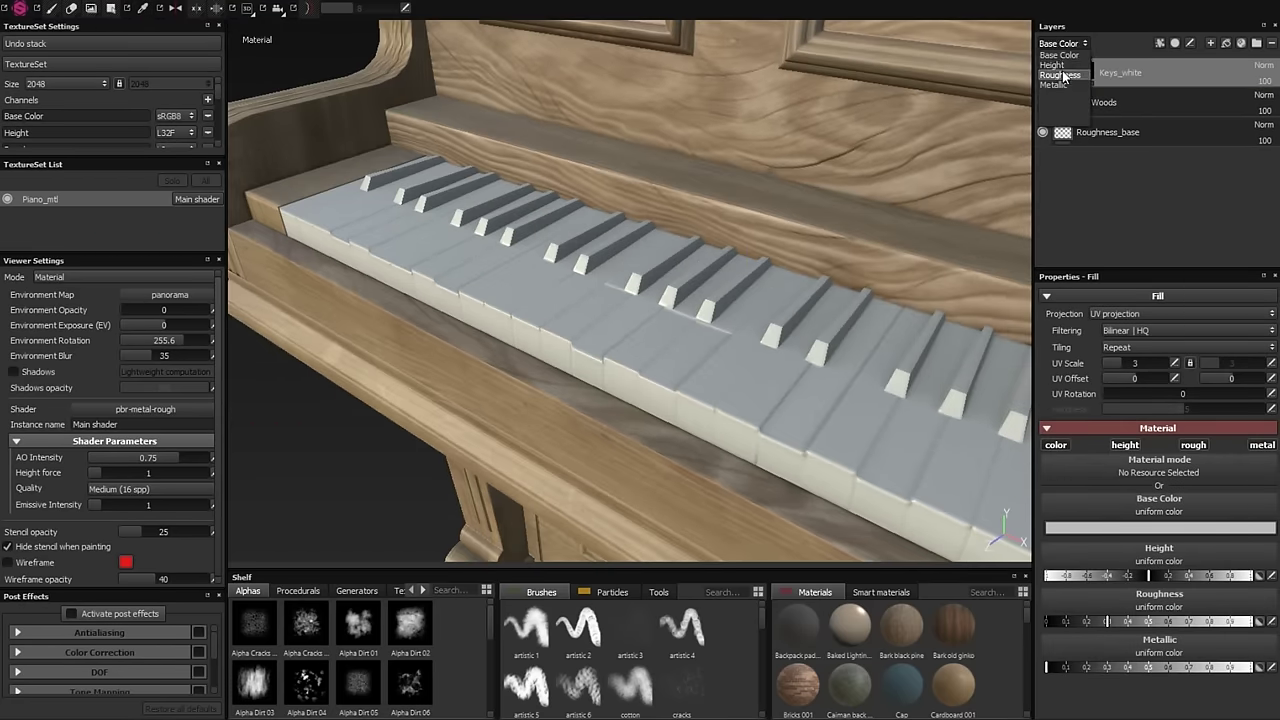
pyautogui.click(1060, 76)
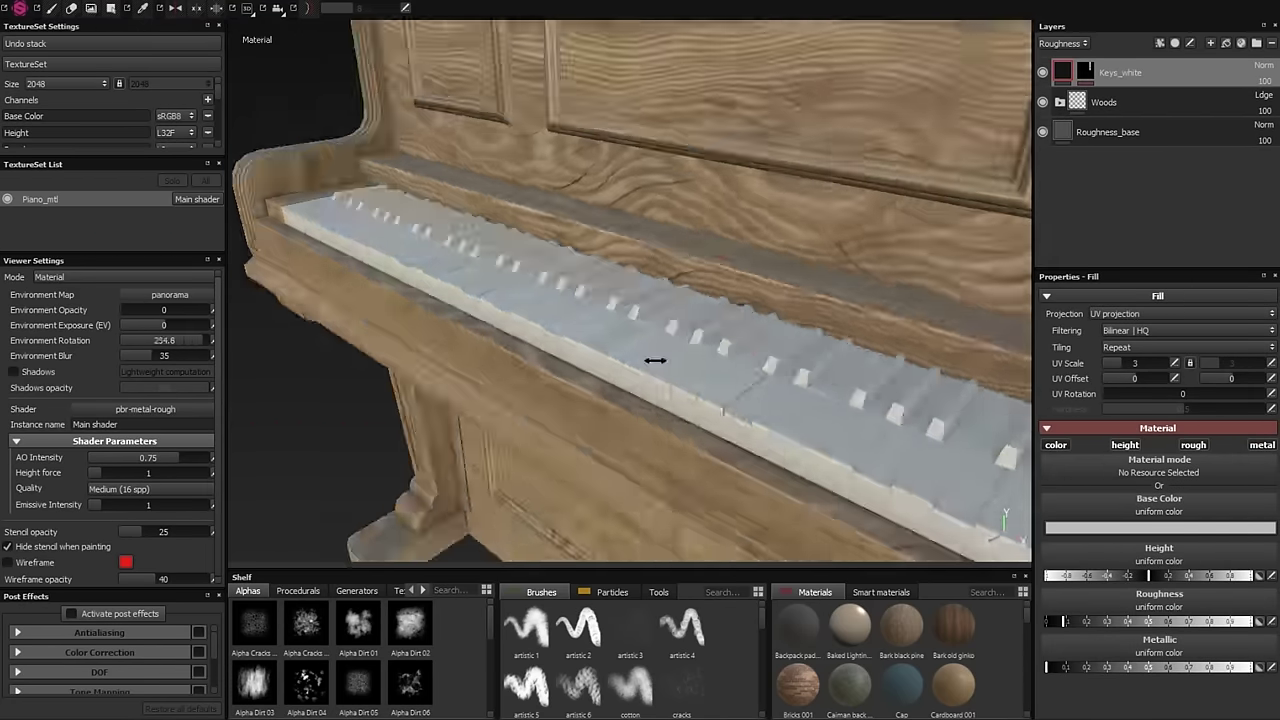
pyautogui.keyDown('alt'); pyautogui.moveTo(654, 352); pyautogui.dragTo(626, 428); pyautogui.keyUp('alt')
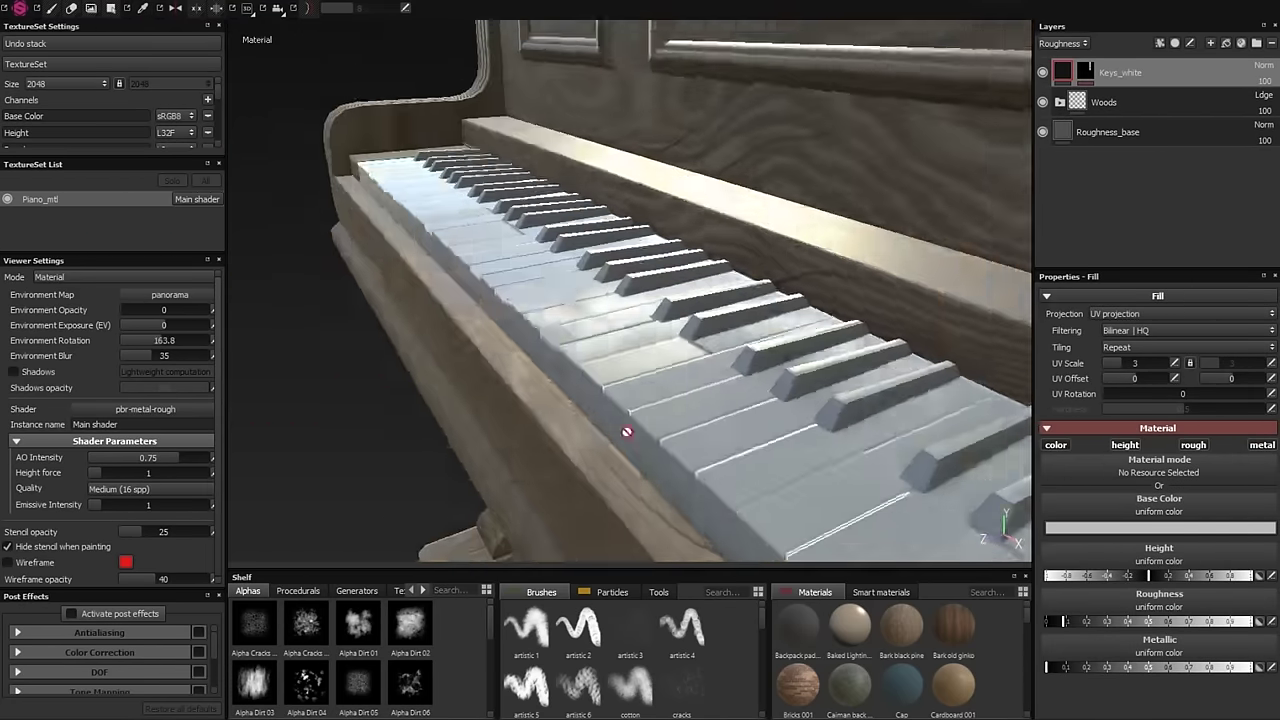
pyautogui.keyDown('alt'); pyautogui.moveTo(489, 477); pyautogui.dragTo(560, 470); pyautogui.keyUp('alt')
pyautogui.click(1159, 527)
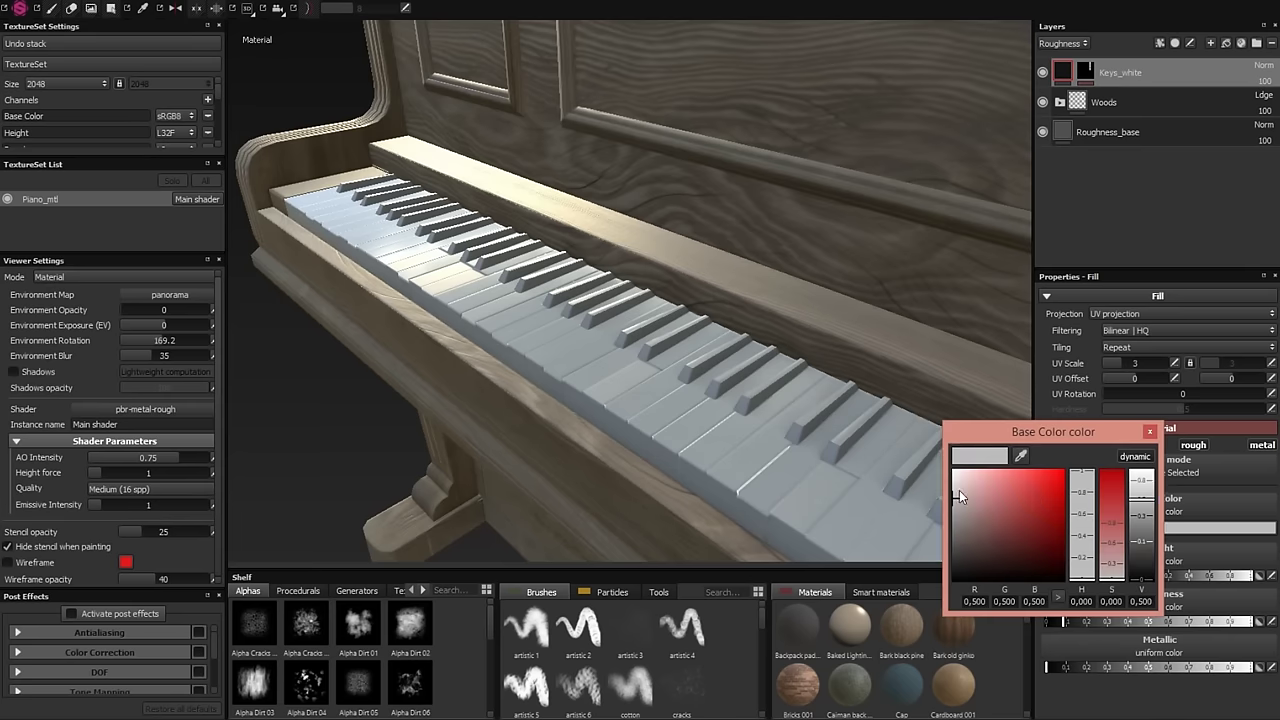
pyautogui.click(971, 482)
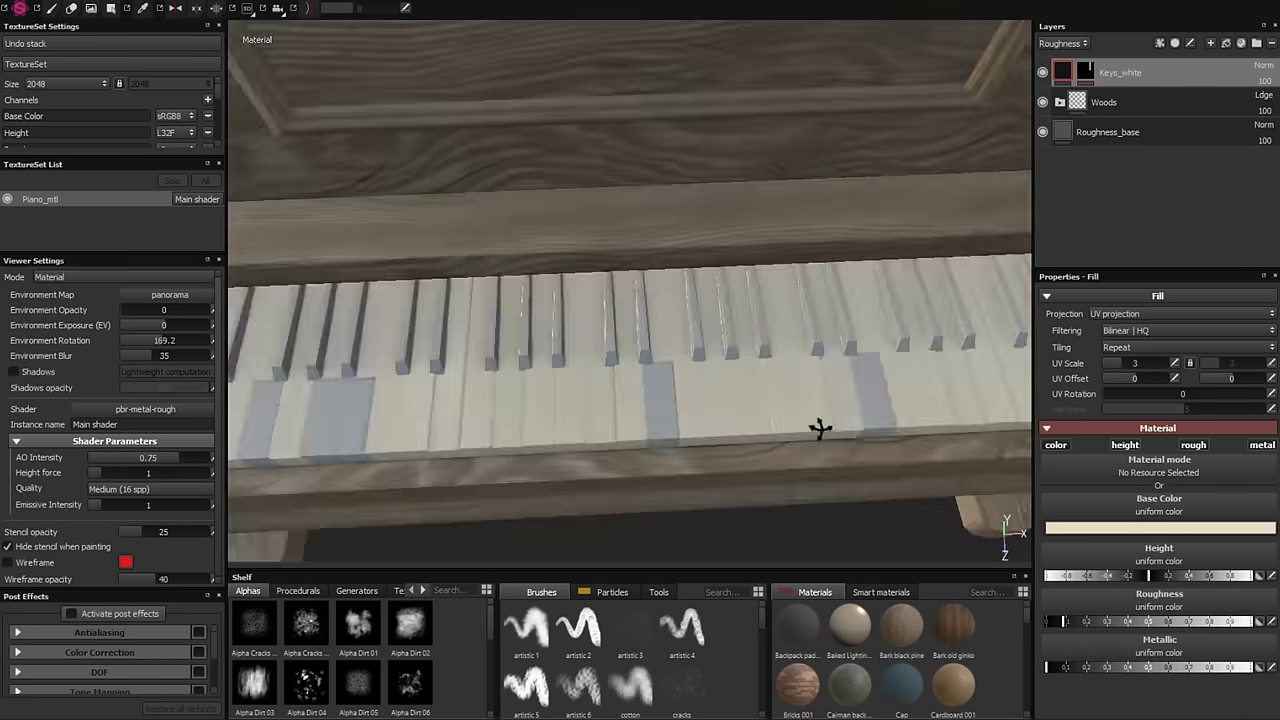
# - Add a near-black Keys_black fill layer with a color selection effect on the black keys
pyautogui.keyDown('alt'); pyautogui.moveTo(820, 429); pyautogui.dragTo(406, 452); pyautogui.keyUp('alt')
pyautogui.write('Keys_black')
pyautogui.press('Return')
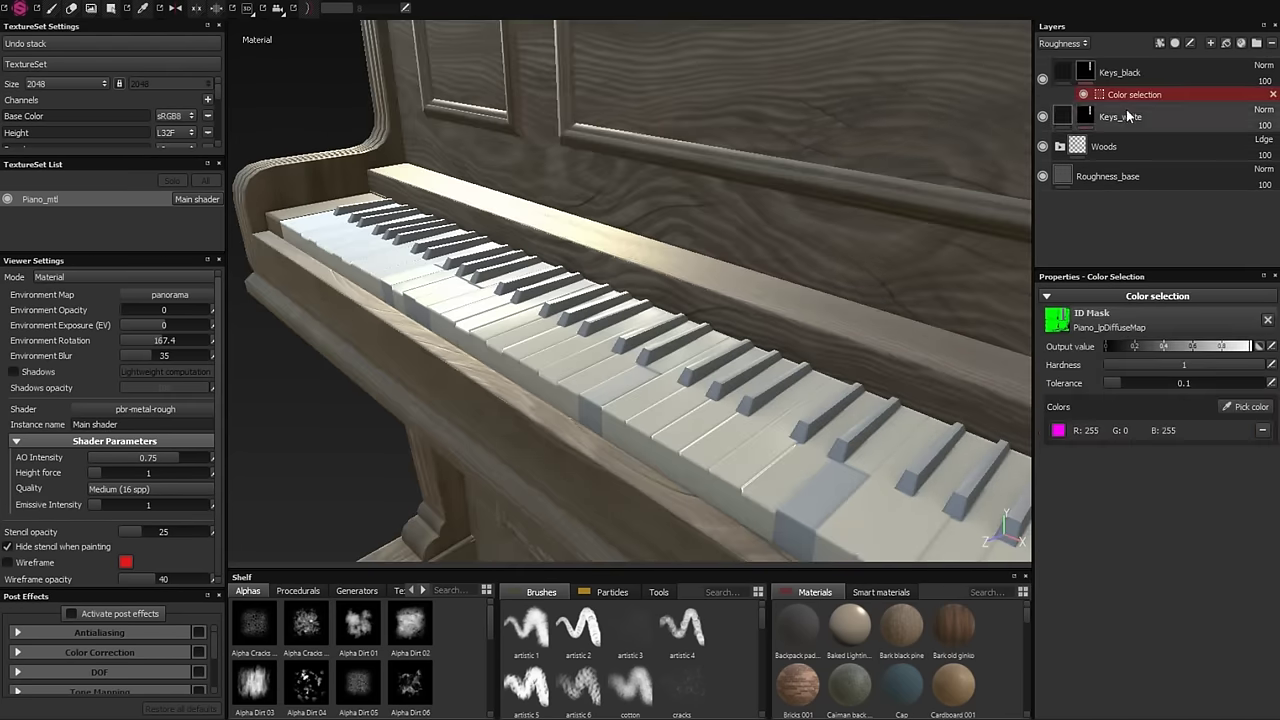
pyautogui.click(1159, 527)
pyautogui.click(1032, 555)
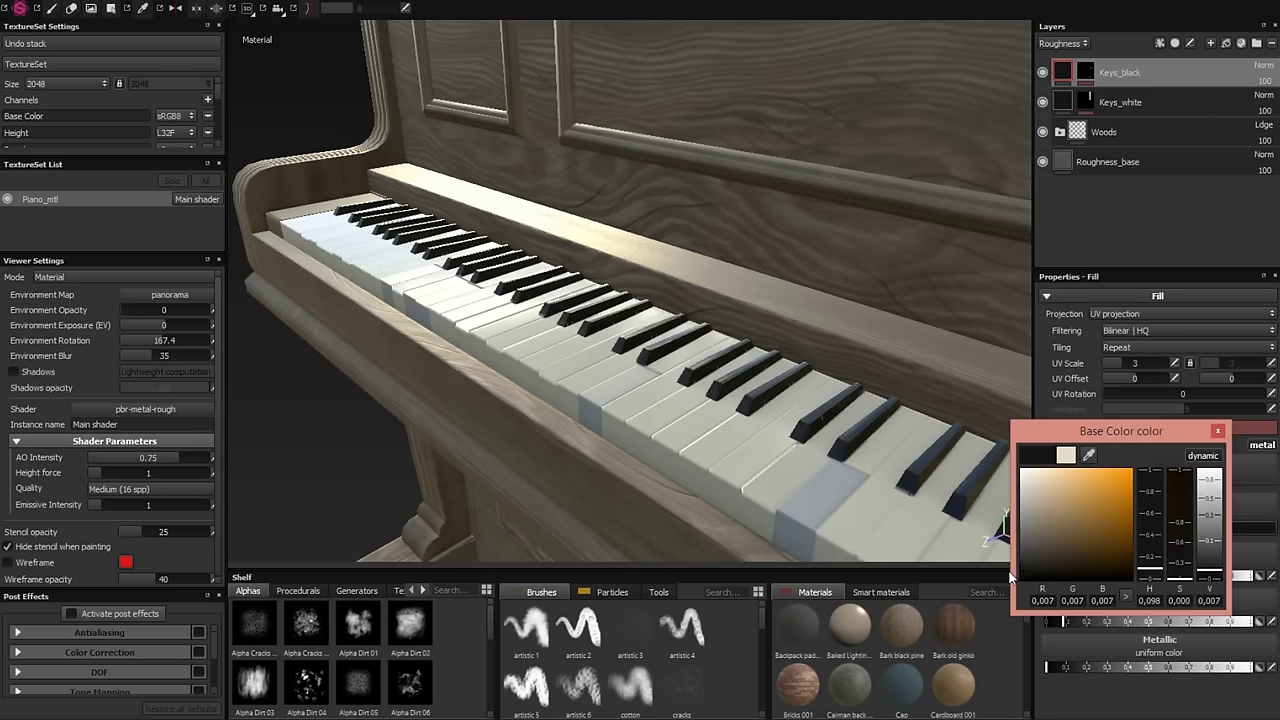
pyautogui.keyDown('alt'); pyautogui.moveTo(880, 490); pyautogui.dragTo(677, 430); pyautogui.keyUp('alt')
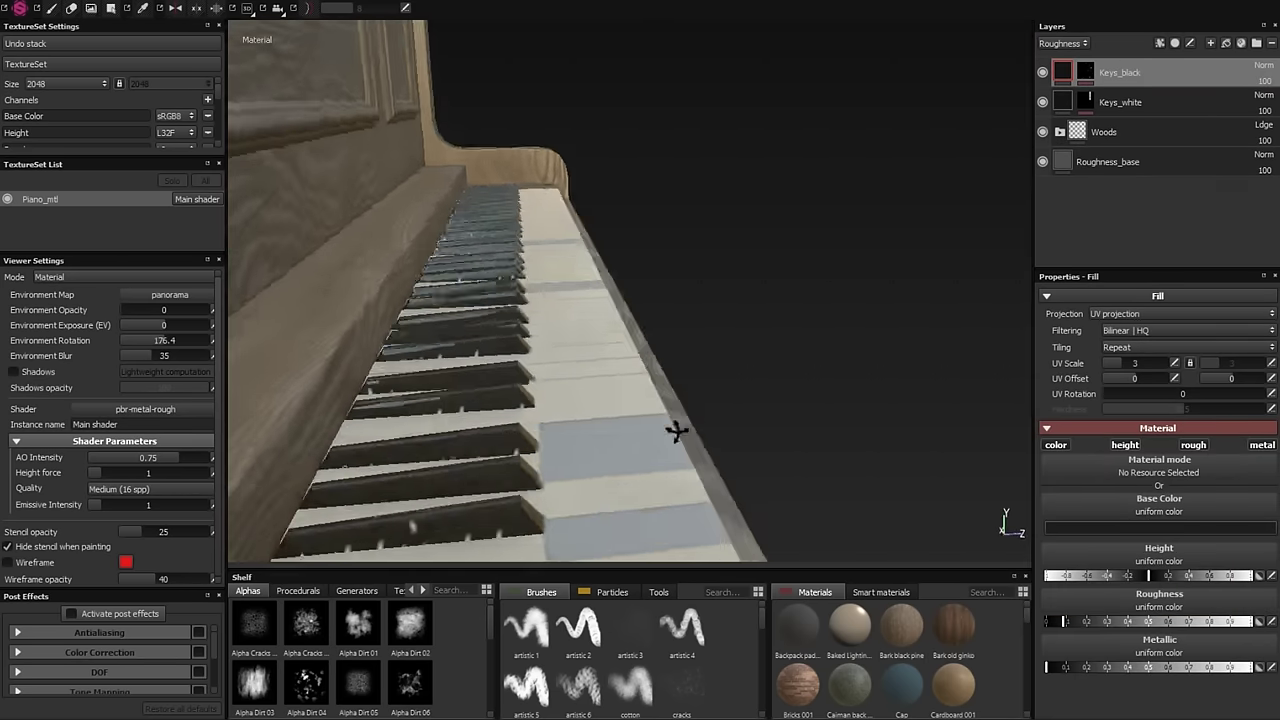
pyautogui.click(1124, 100)
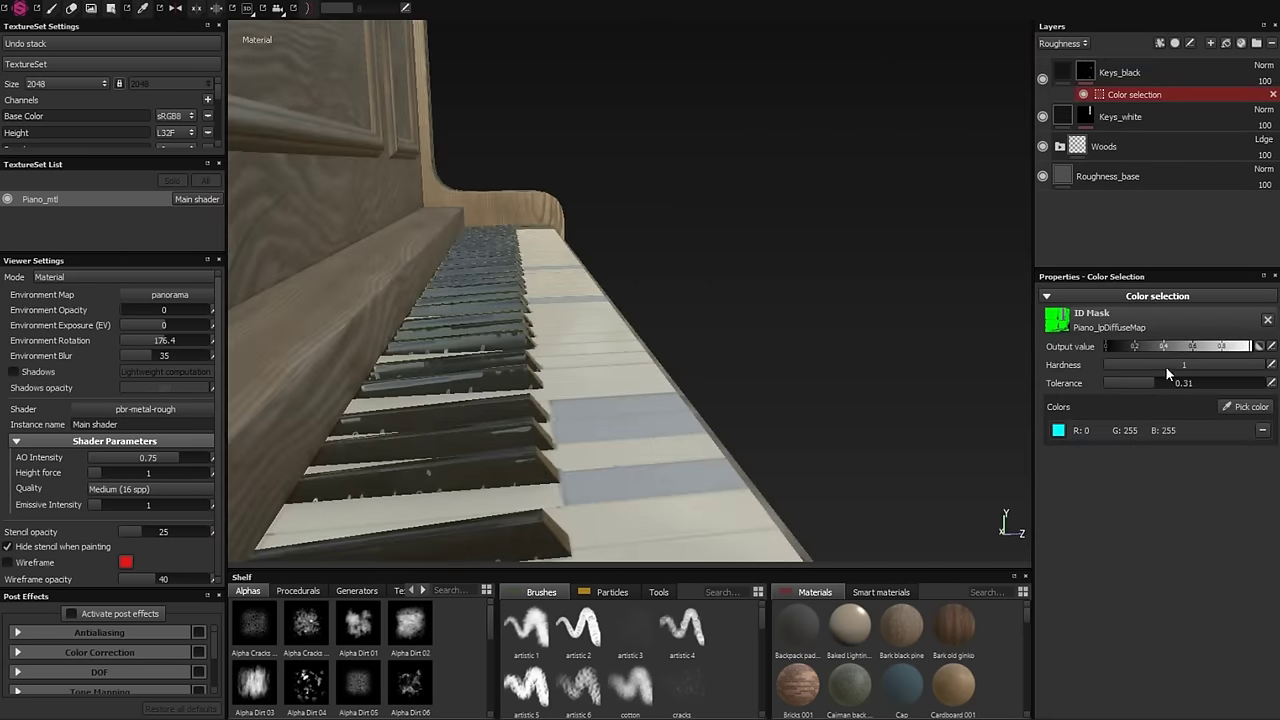
pyautogui.moveTo(900, 330)
pyautogui.keyDown('alt'); pyautogui.mouseDown()
pyautogui.moveTo(657, 286)
pyautogui.moveTo(700, 457)
pyautogui.moveTo(780, 380)
pyautogui.mouseUp(); pyautogui.keyUp('alt')
pyautogui.moveTo(723, 320)
pyautogui.keyDown('alt'); pyautogui.mouseDown()
pyautogui.moveTo(634, 391)
pyautogui.moveTo(540, 367)
pyautogui.mouseUp(); pyautogui.keyUp('alt')
pyautogui.press('p')
pyautogui.keyDown('alt'); pyautogui.moveTo(876, 148); pyautogui.dragTo(920, 331); pyautogui.keyUp('alt')
# - Duplicate Keys_black as a new layer named Keys_broken
pyautogui.rightClick(1085, 68)
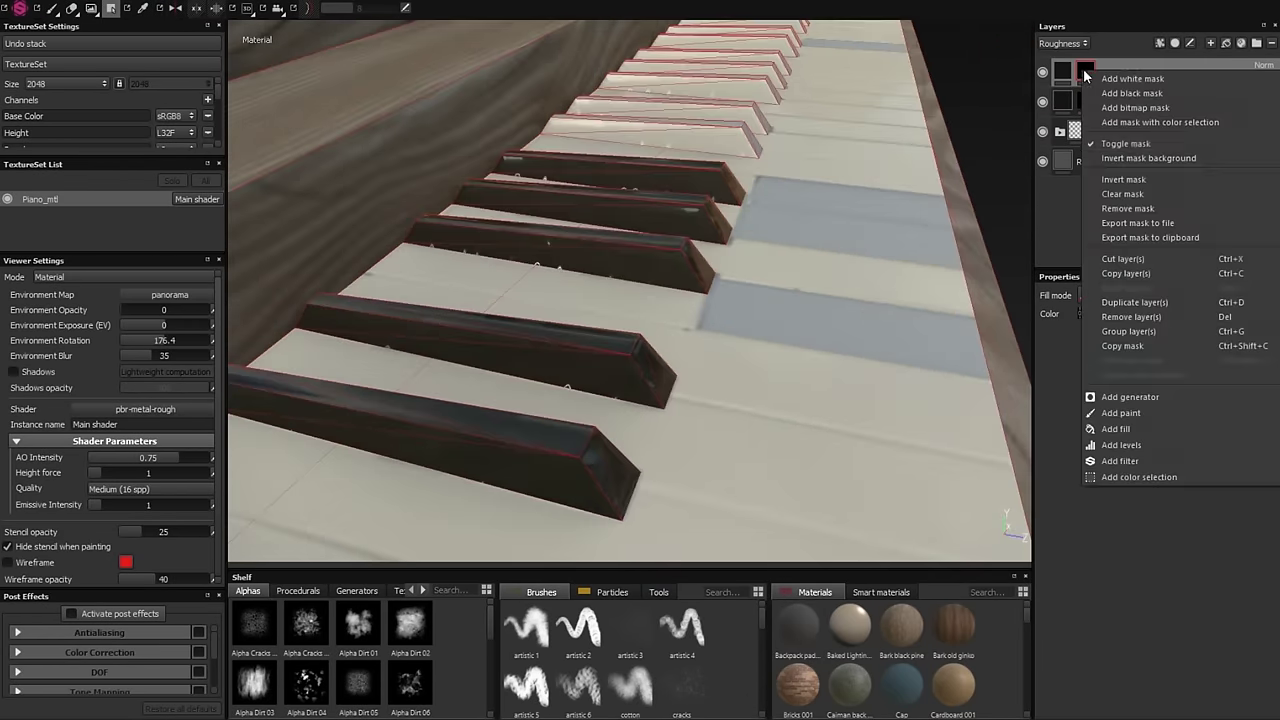
pyautogui.click(1130, 123)
pyautogui.moveTo(1000, 290)
pyautogui.keyDown('alt'); pyautogui.mouseDown()
pyautogui.moveTo(757, 149)
pyautogui.moveTo(800, 250)
pyautogui.moveTo(711, 237)
pyautogui.moveTo(567, 316)
pyautogui.mouseUp(); pyautogui.keyUp('alt')
pyautogui.hotkey('ctrl', 'z')
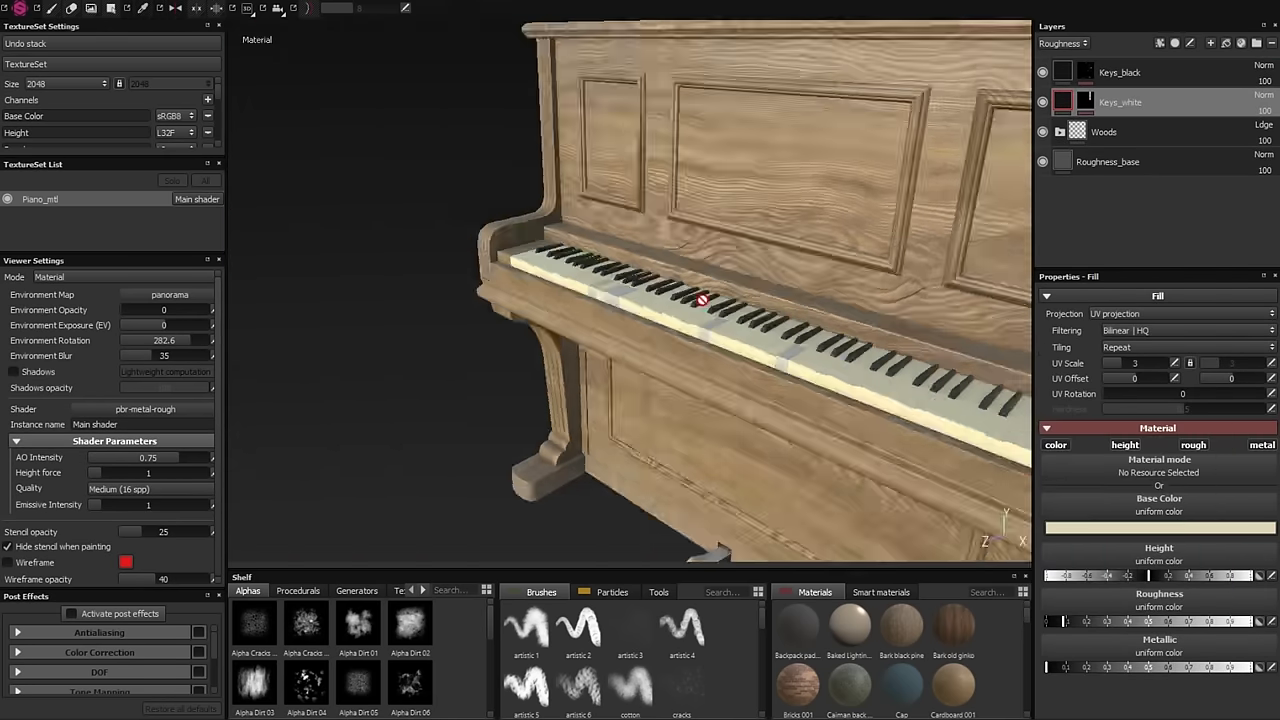
pyautogui.moveTo(694, 297)
pyautogui.keyDown('alt'); pyautogui.mouseDown()
pyautogui.moveTo(551, 323)
pyautogui.moveTo(883, 174)
pyautogui.mouseUp(); pyautogui.keyUp('alt')
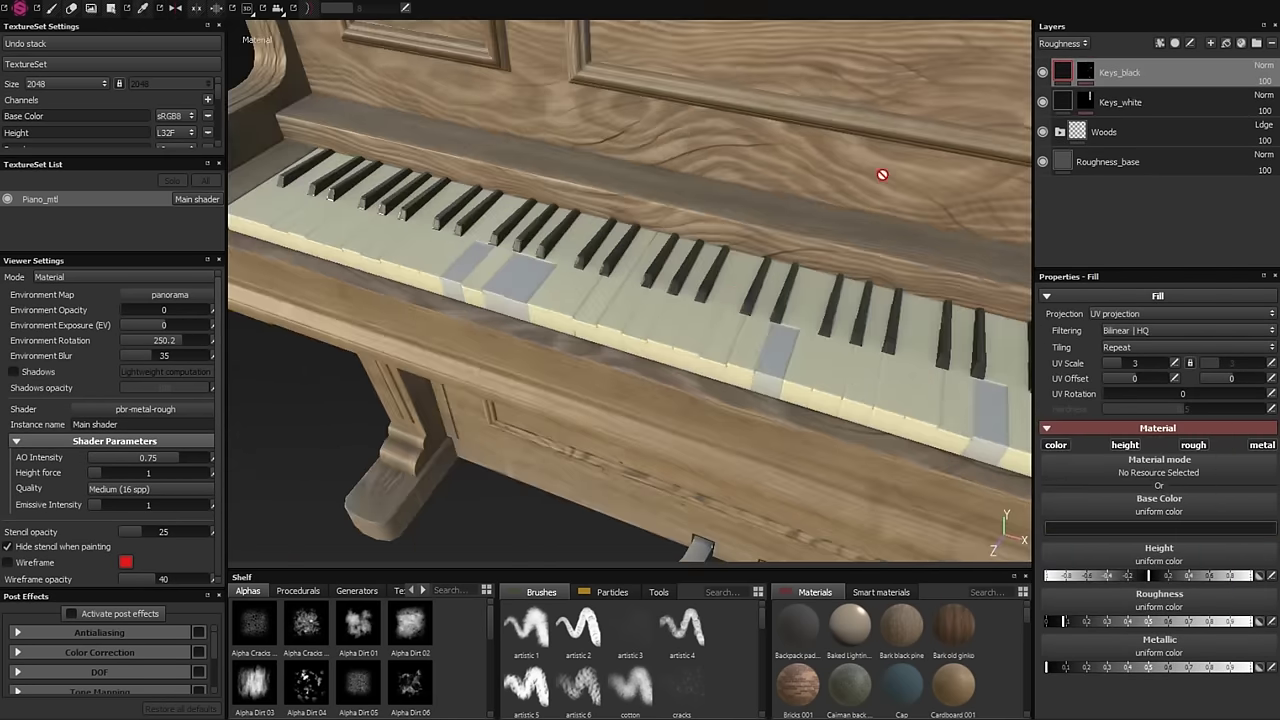
pyautogui.hotkey('ctrl', 'd')
pyautogui.write('broken')
pyautogui.press('Return')
# - Set Keys_broken's color selection to the cyan ID colour and adjust its tolerance
pyautogui.keyDown('alt'); pyautogui.moveTo(614, 405); pyautogui.dragTo(868, 268); pyautogui.keyUp('alt')
pyautogui.moveTo(837, 509)
pyautogui.keyDown('alt'); pyautogui.mouseDown()
pyautogui.moveTo(826, 349)
pyautogui.moveTo(580, 194)
pyautogui.moveTo(1105, 383)
pyautogui.mouseUp(); pyautogui.keyUp('alt')
pyautogui.click(1107, 383)
pyautogui.click(1245, 409)
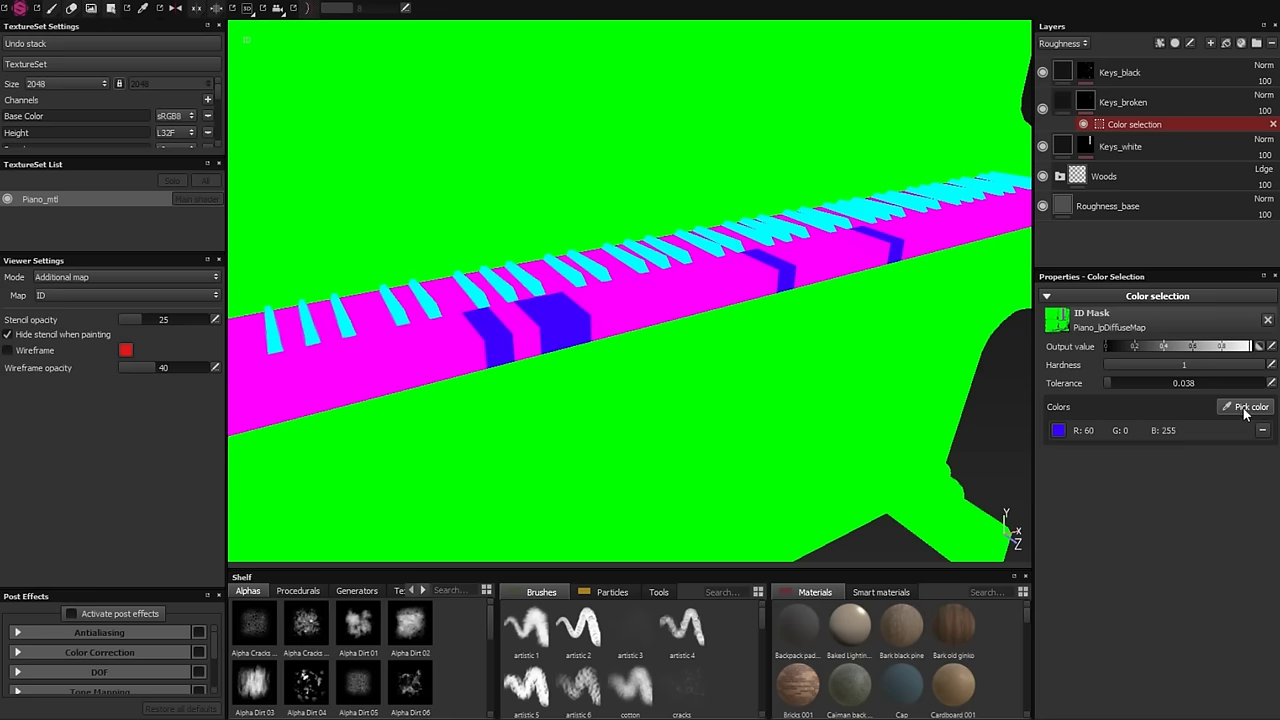
pyautogui.click(598, 266)
pyautogui.moveTo(586, 420)
pyautogui.keyDown('alt'); pyautogui.mouseDown()
pyautogui.moveTo(300, 374)
pyautogui.moveTo(700, 354)
pyautogui.moveTo(760, 330)
pyautogui.mouseUp(); pyautogui.keyUp('alt')
pyautogui.click(1043, 108)
pyautogui.click(1117, 384)
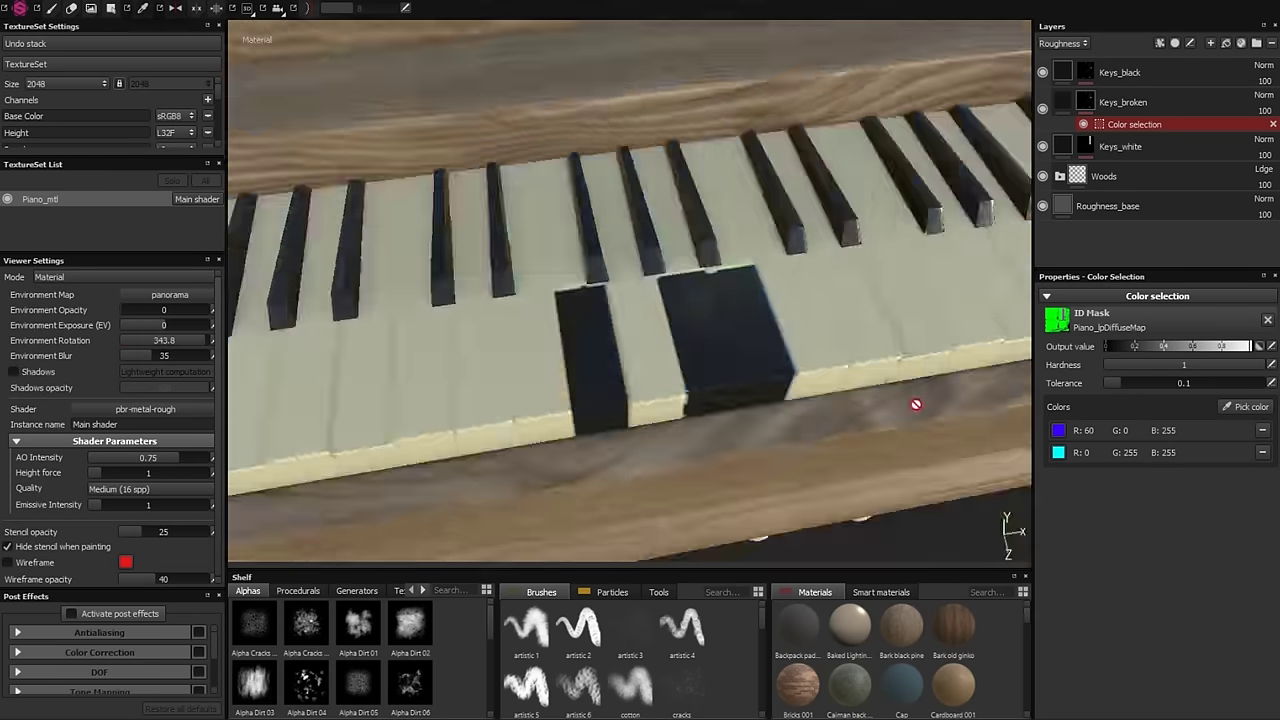
pyautogui.moveTo(914, 403)
pyautogui.keyDown('alt'); pyautogui.mouseDown()
pyautogui.moveTo(651, 434)
pyautogui.moveTo(754, 306)
pyautogui.mouseUp(); pyautogui.keyUp('alt')
# - Group Keys_broken into a folder named Keys_broken_folder
pyautogui.click(1063, 101)
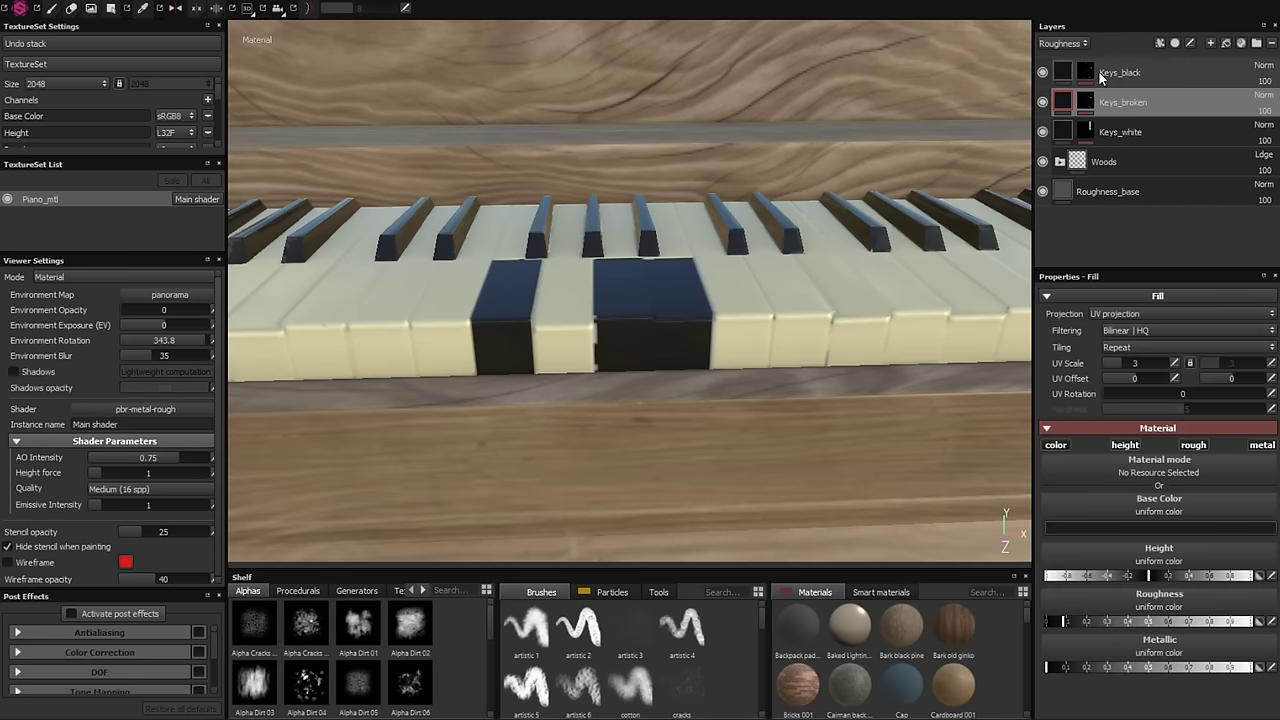
pyautogui.hotkey('ctrl', 'g')
pyautogui.write('_folder')
pyautogui.press('Return')
pyautogui.rightClick(1095, 101)
# - Give Keys_broken_folder a white mask to paint the broken keys
pyautogui.click(1120, 106)
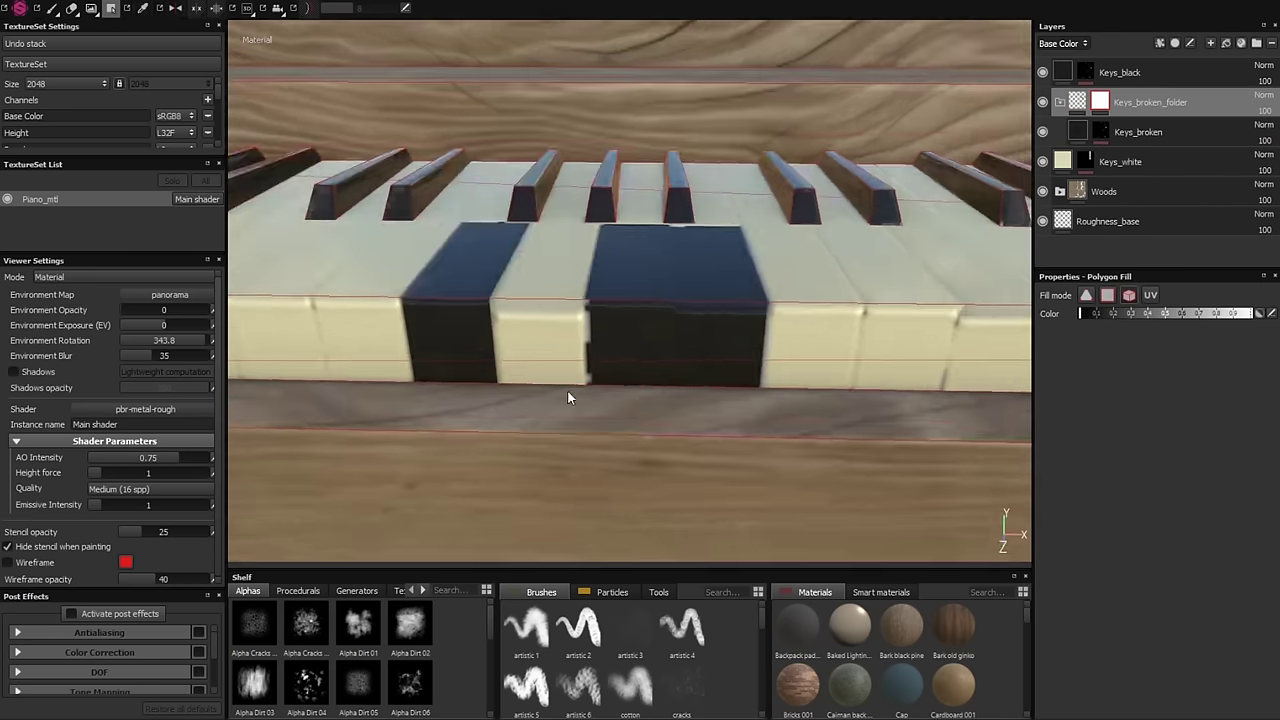
pyautogui.keyDown('alt'); pyautogui.moveTo(569, 394); pyautogui.dragTo(800, 366); pyautogui.keyUp('alt')
pyautogui.press('f')
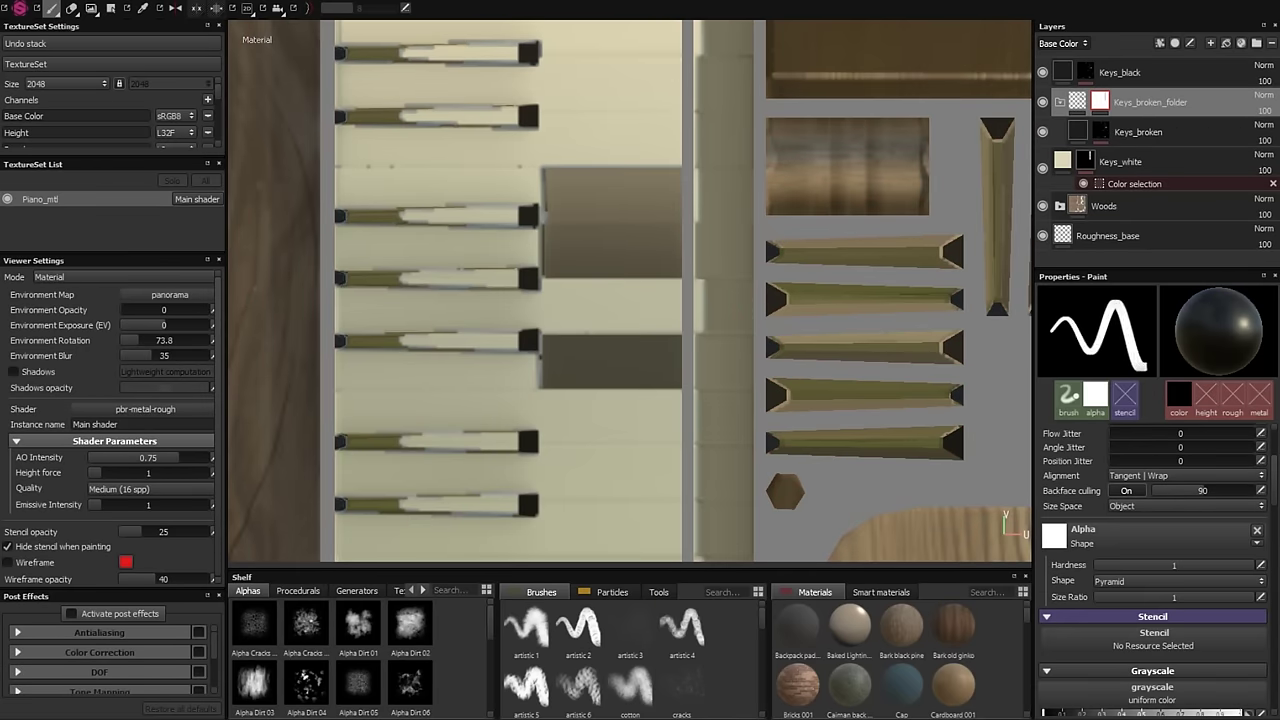
pyautogui.scroll(2, 688, 371)
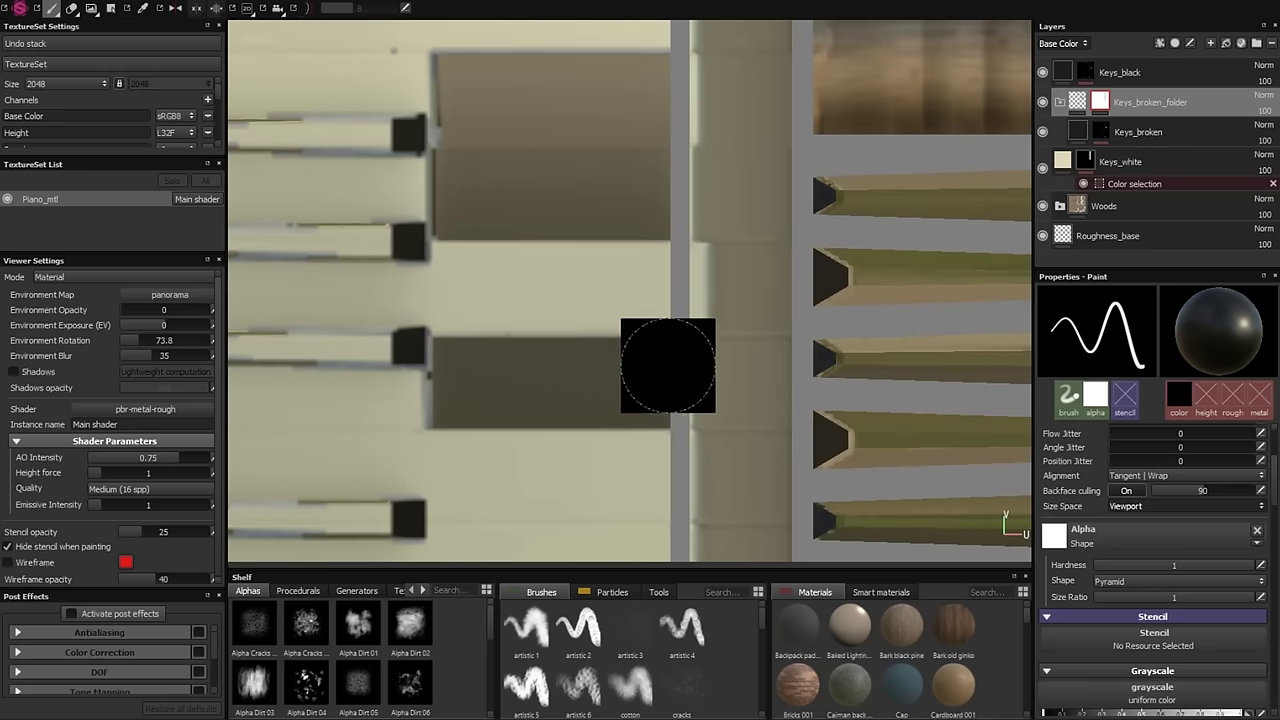
pyautogui.scroll(3, 1123, 470)
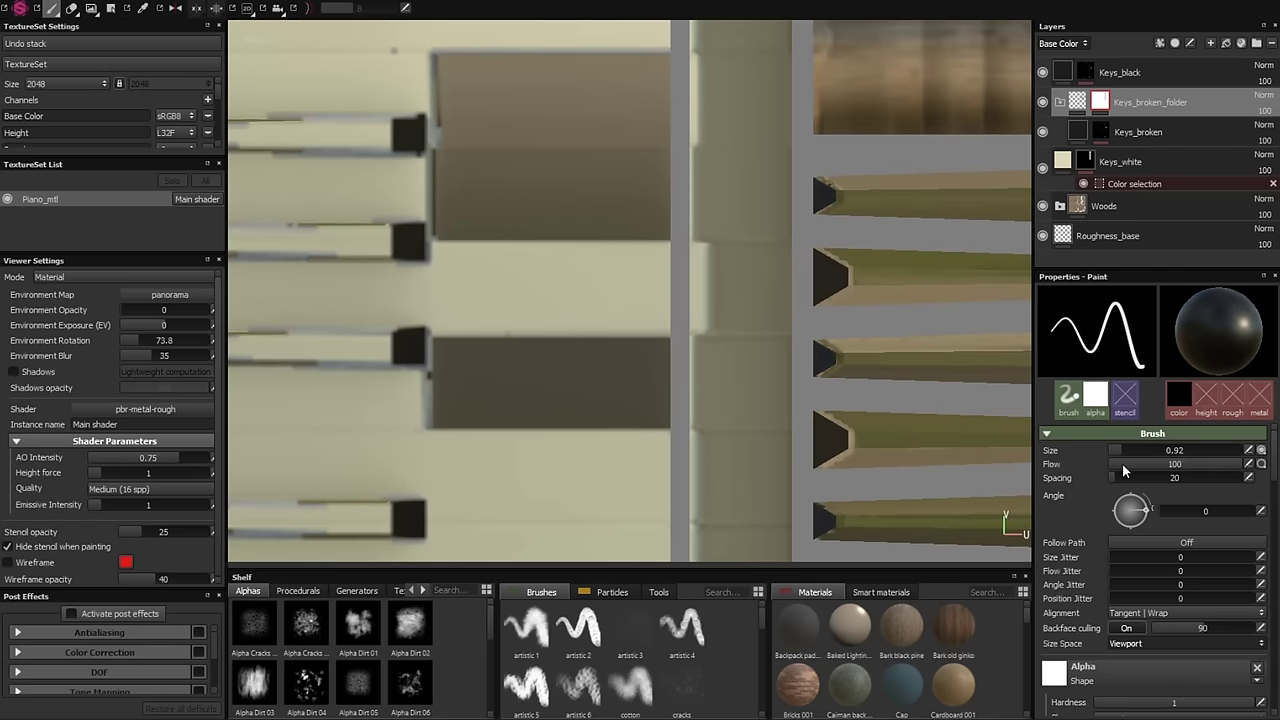
# - Switch between UV and 3D views and orbit close to inspect the broken keys
pyautogui.press('F2')
pyautogui.press('F3')
pyautogui.moveTo(756, 176); pyautogui.dragTo(720, 290, button='middle')
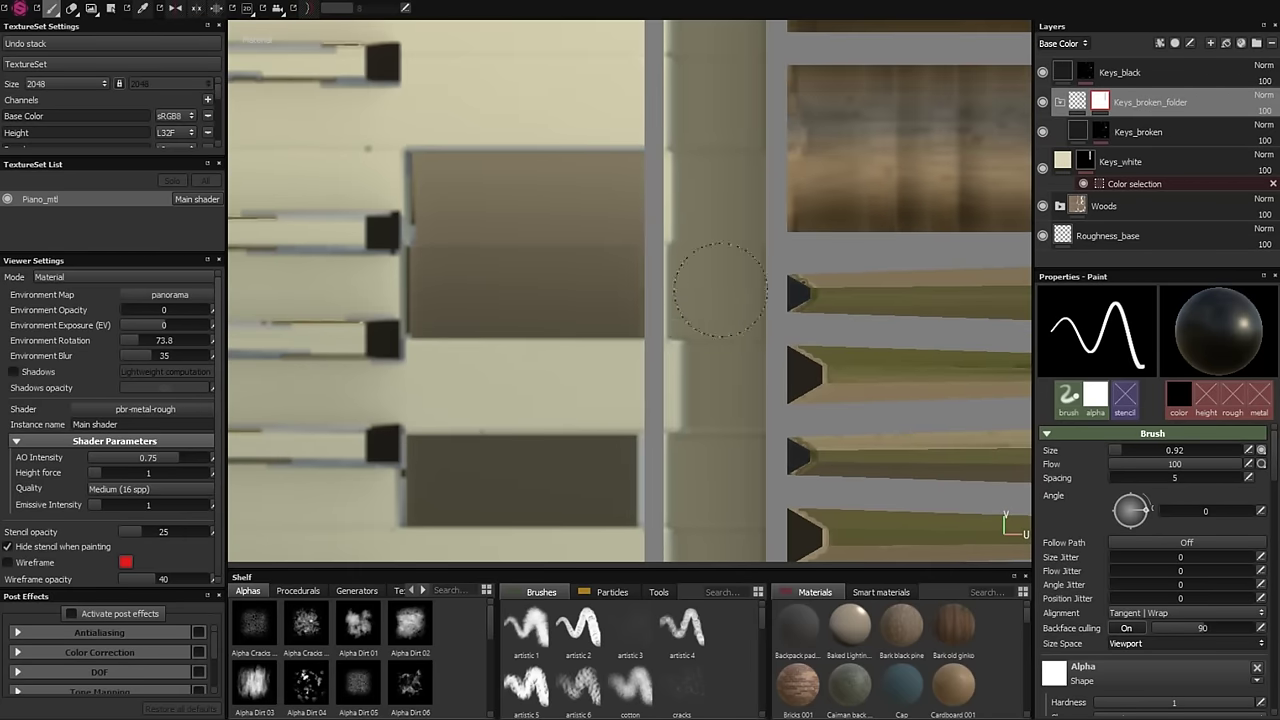
pyautogui.press('F2')
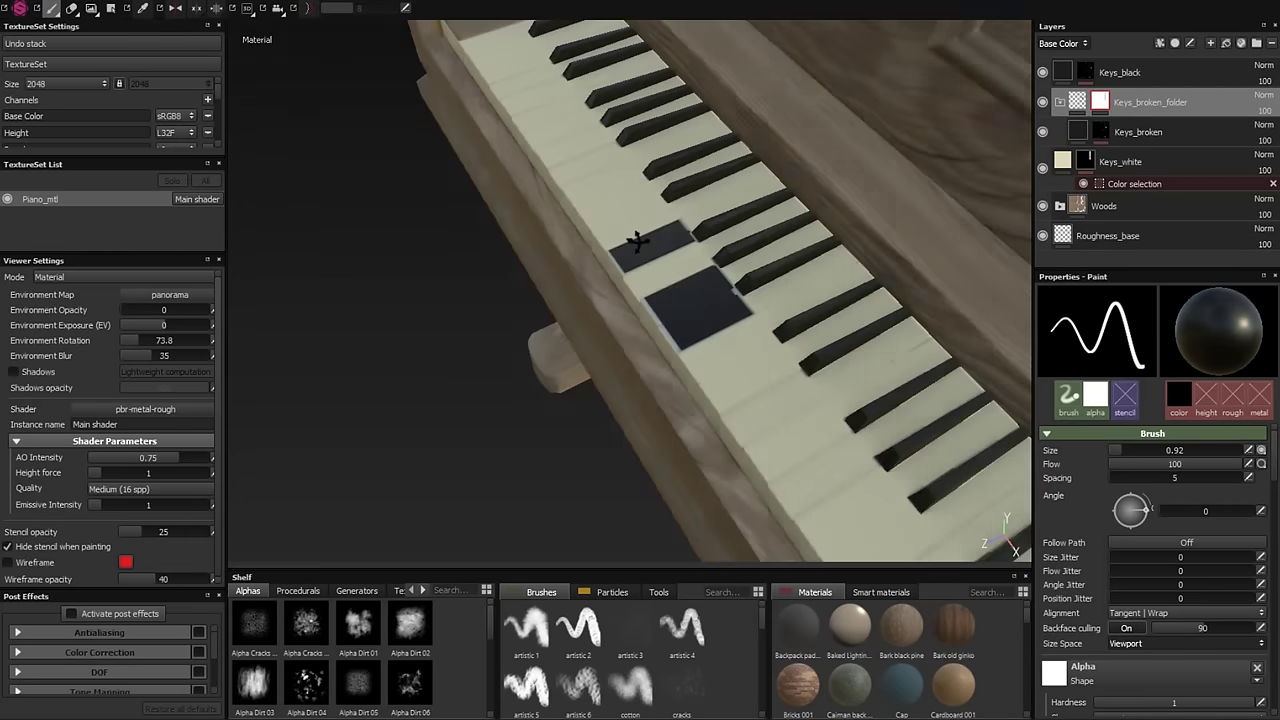
pyautogui.keyDown('alt'); pyautogui.moveTo(706, 347); pyautogui.dragTo(617, 428); pyautogui.keyUp('alt')
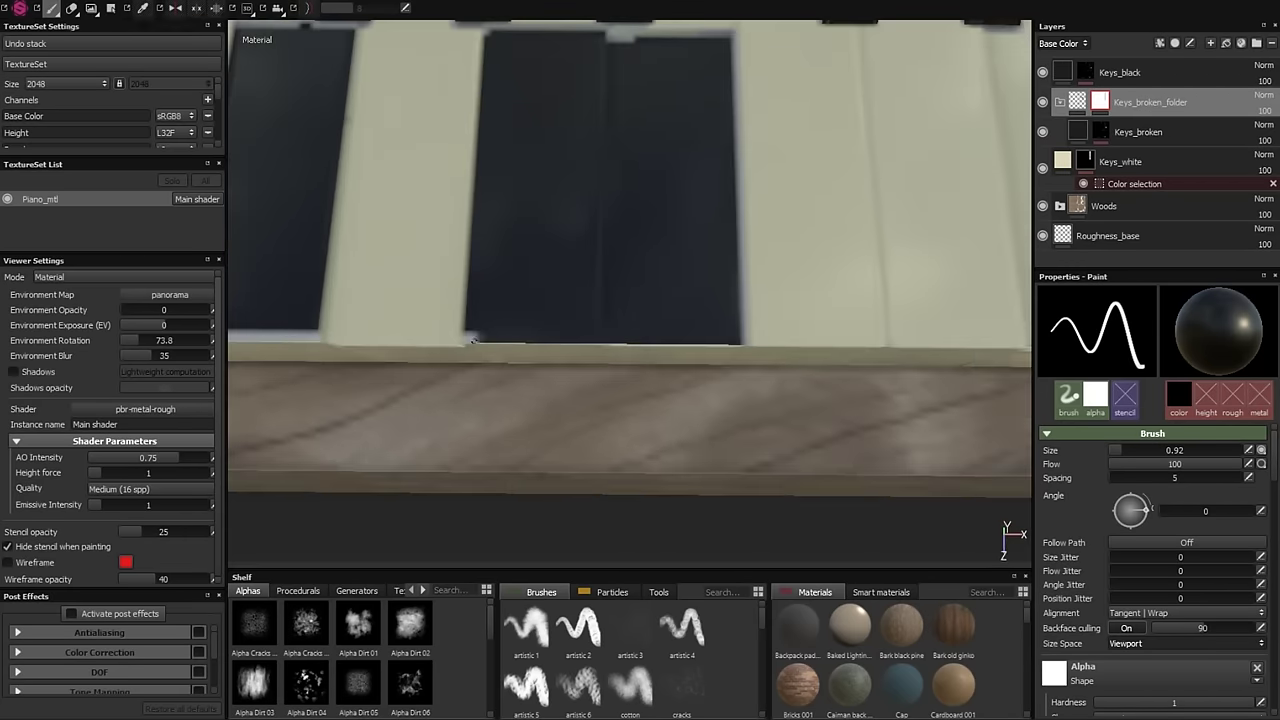
pyautogui.keyDown('alt'); pyautogui.moveTo(473, 340); pyautogui.dragTo(707, 408); pyautogui.keyUp('alt')
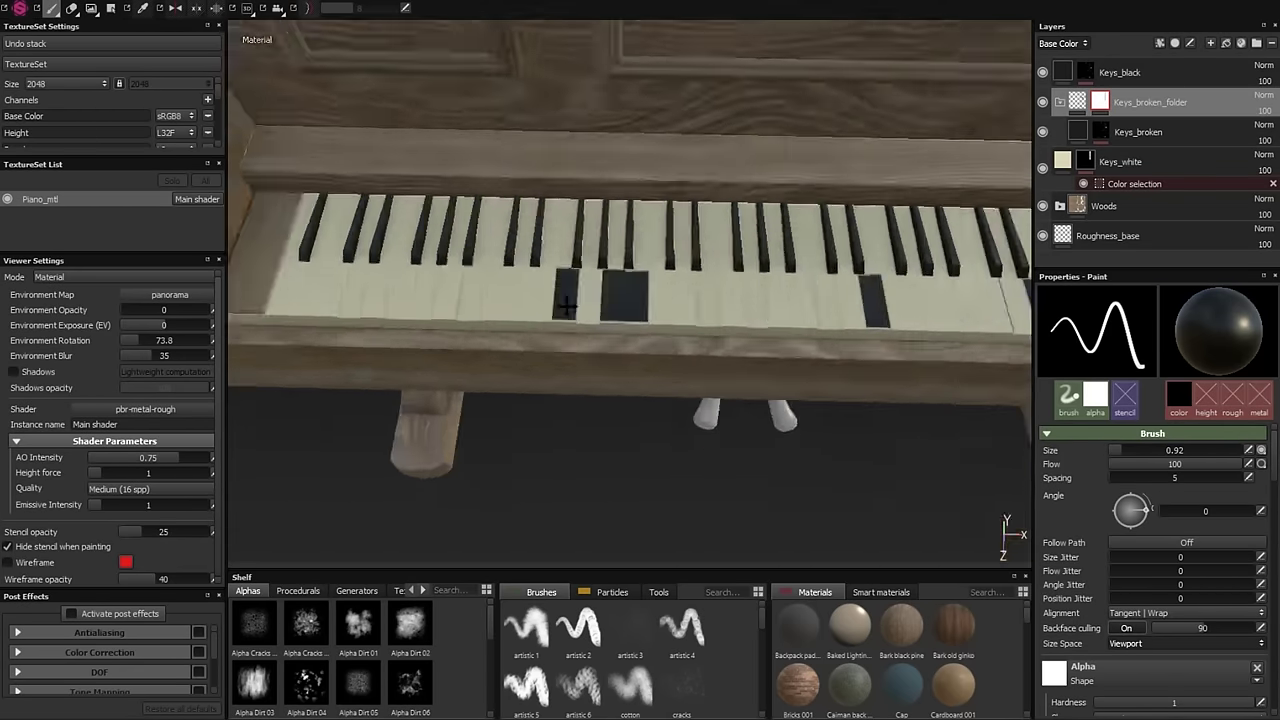
pyautogui.keyDown('alt'); pyautogui.moveTo(837, 432); pyautogui.dragTo(764, 365); pyautogui.keyUp('alt')
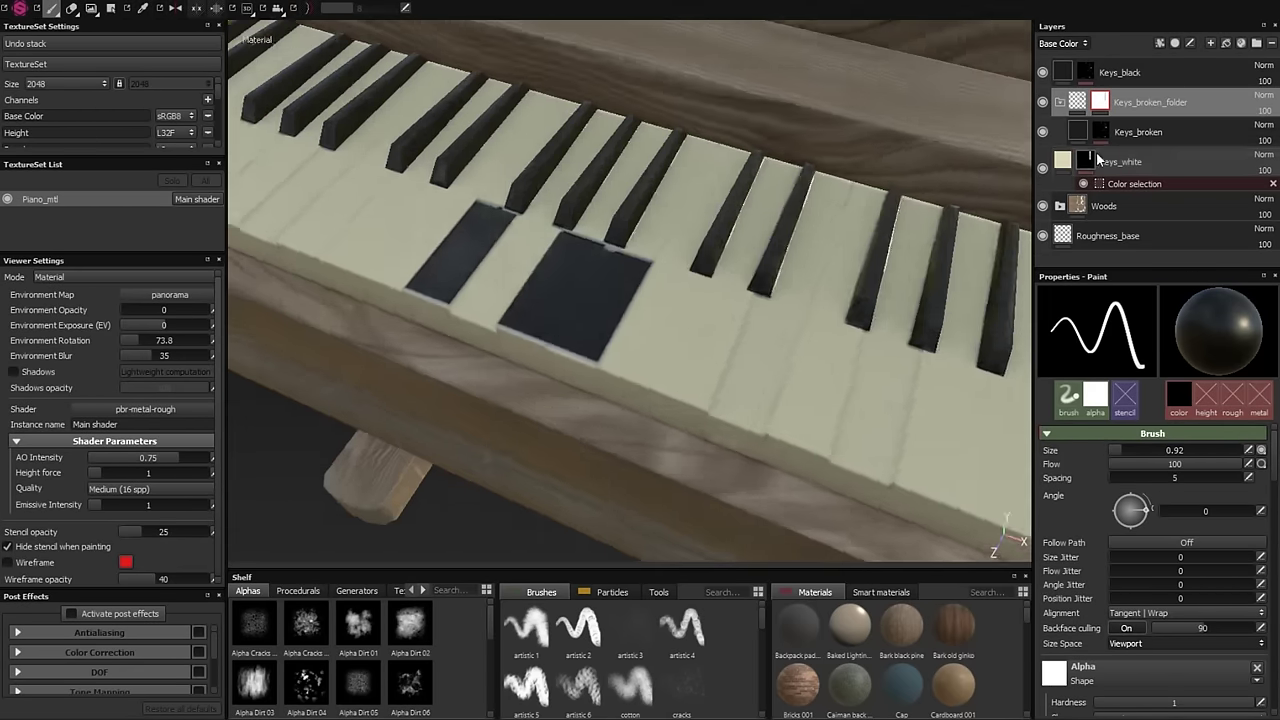
pyautogui.keyDown('ctrl'); pyautogui.keyDown('alt'); pyautogui.rightClick(764, 365); pyautogui.keyUp('alt'); pyautogui.keyUp('ctrl')
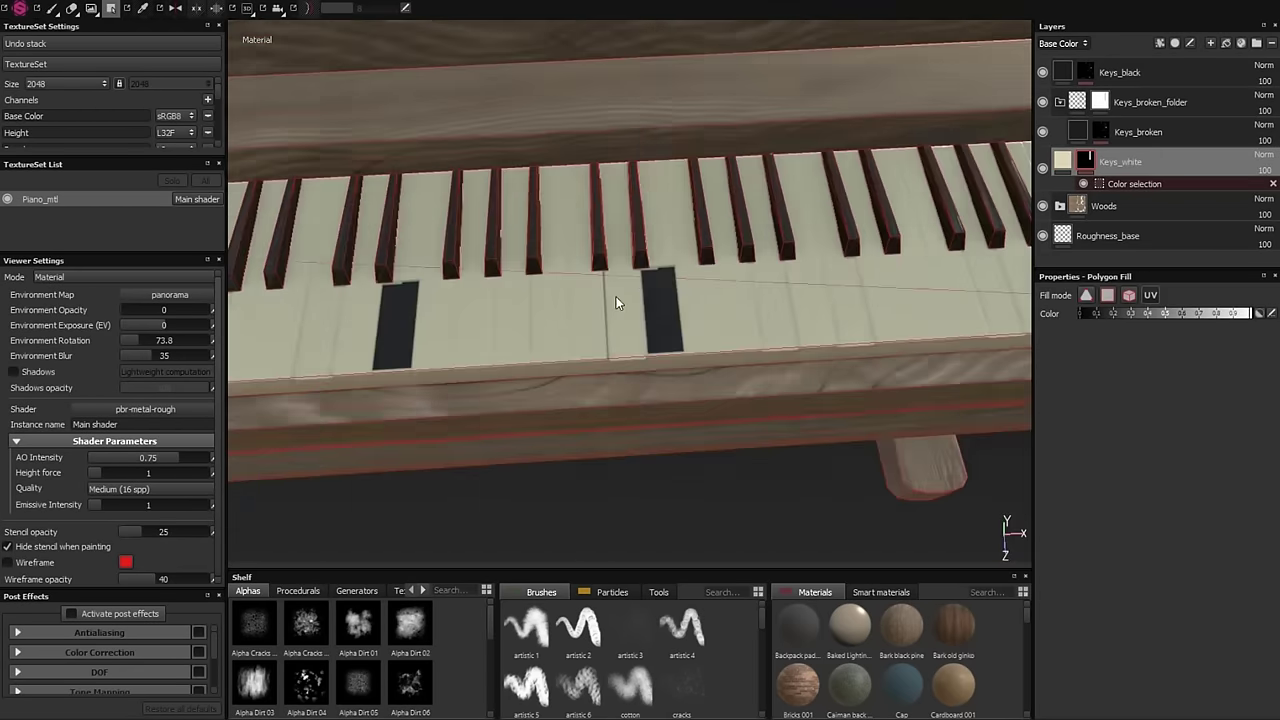
# - Put WoodFineSeamless into Keys_broken's Base Color and Height slots
pyautogui.keyDown('alt'); pyautogui.moveTo(616, 296); pyautogui.dragTo(811, 323); pyautogui.keyUp('alt')
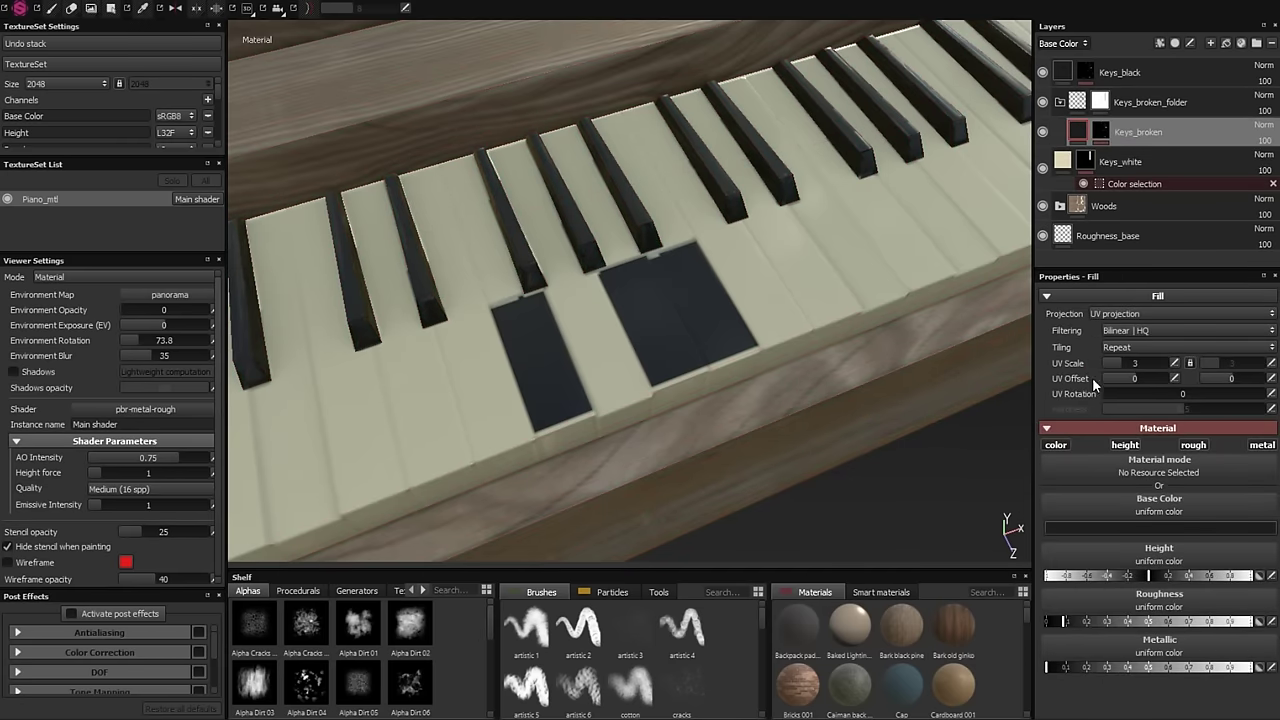
pyautogui.moveTo(1175, 567); pyautogui.dragTo(1165, 560)
pyautogui.moveTo(543, 229)
pyautogui.keyDown('alt'); pyautogui.mouseDown()
pyautogui.moveTo(480, 434)
pyautogui.moveTo(900, 429)
pyautogui.mouseUp(); pyautogui.keyUp('alt')
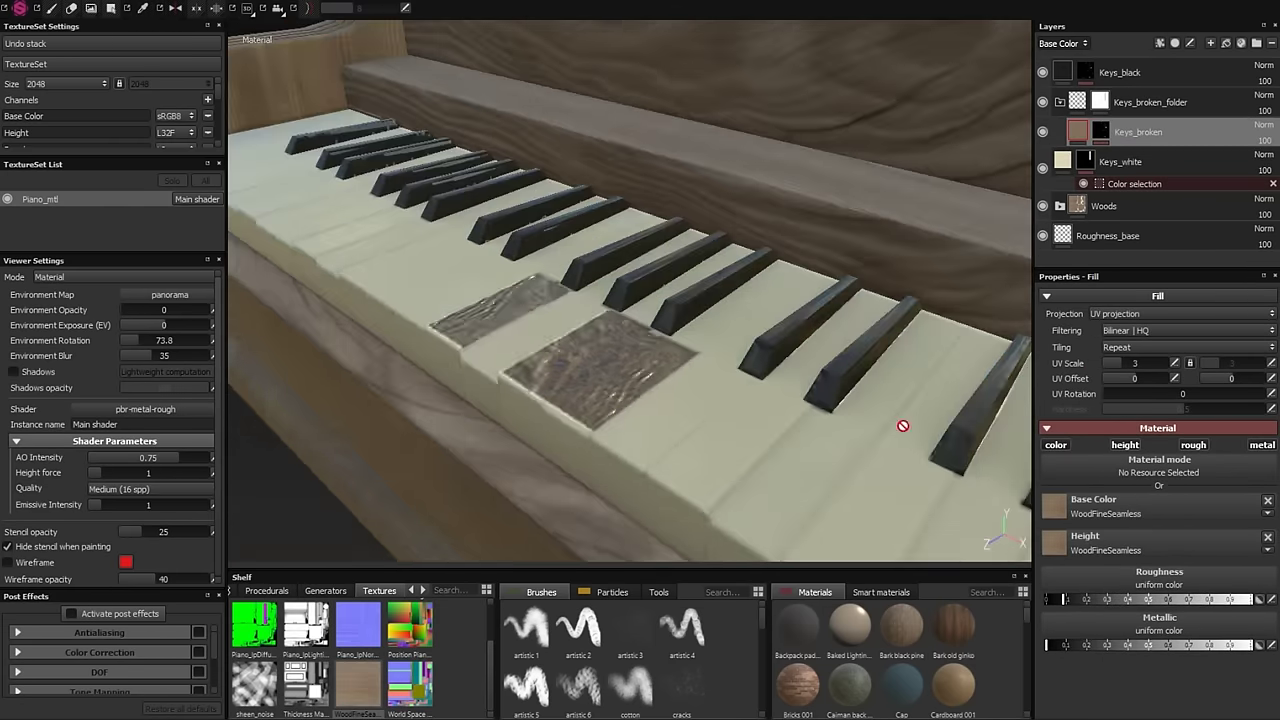
pyautogui.moveTo(760, 300)
pyautogui.keyDown('alt'); pyautogui.mouseDown()
pyautogui.moveTo(543, 280)
pyautogui.moveTo(829, 266)
pyautogui.moveTo(700, 343)
pyautogui.moveTo(880, 443)
pyautogui.moveTo(831, 354)
pyautogui.moveTo(819, 497)
pyautogui.moveTo(686, 483)
pyautogui.moveTo(523, 246)
pyautogui.moveTo(852, 370)
pyautogui.moveTo(686, 443)
pyautogui.moveTo(760, 400)
pyautogui.moveTo(760, 426)
pyautogui.moveTo(680, 346)
pyautogui.moveTo(643, 537)
pyautogui.moveTo(449, 206)
pyautogui.mouseUp(); pyautogui.keyUp('alt')
# - Add a second colour selection to Keys_white picking the green ID area
pyautogui.scroll(2, 694, 306)
pyautogui.click(1134, 183)
pyautogui.rightClick(1085, 161)
pyautogui.click(1143, 574)
pyautogui.click(1245, 407)
pyautogui.click(823, 429)
# - Adjust the Keys_white base colour and add a new fill layer above the Woods folder
pyautogui.click(1062, 162)
pyautogui.click(1062, 162)
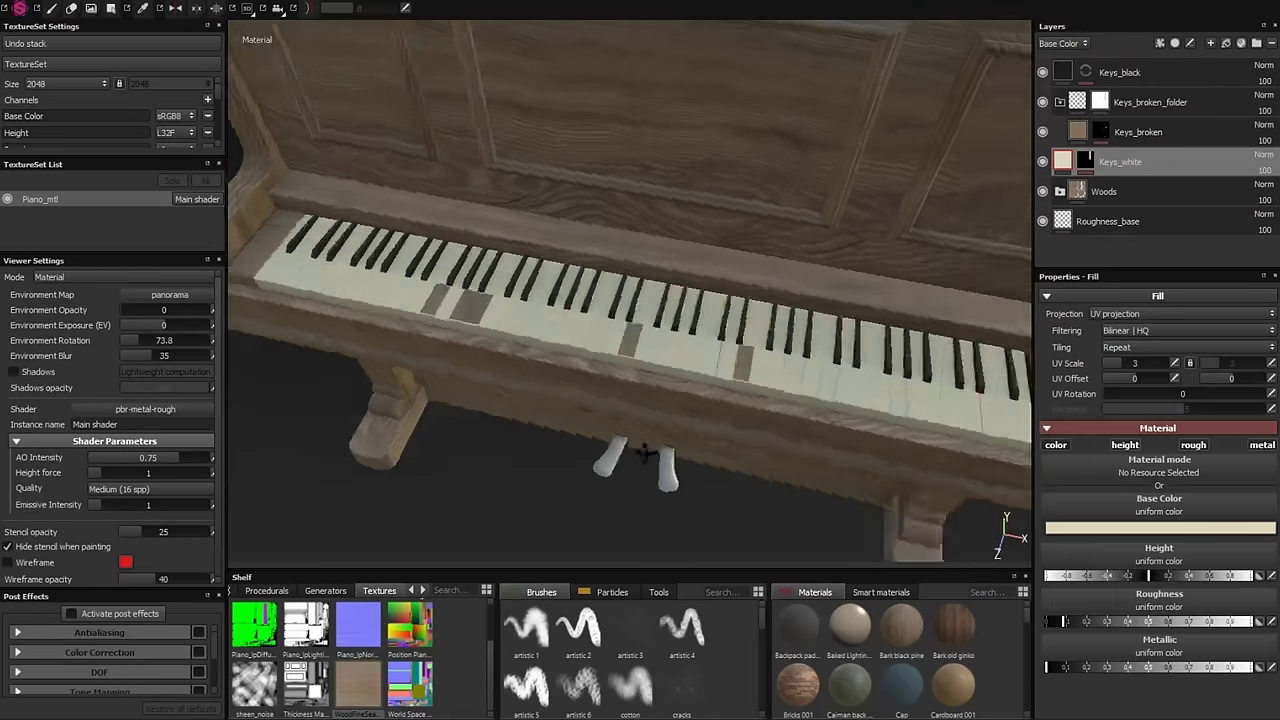
pyautogui.click(1159, 527)
pyautogui.keyDown('alt'); pyautogui.moveTo(748, 243); pyautogui.dragTo(778, 477); pyautogui.keyUp('alt')
pyautogui.press('f')
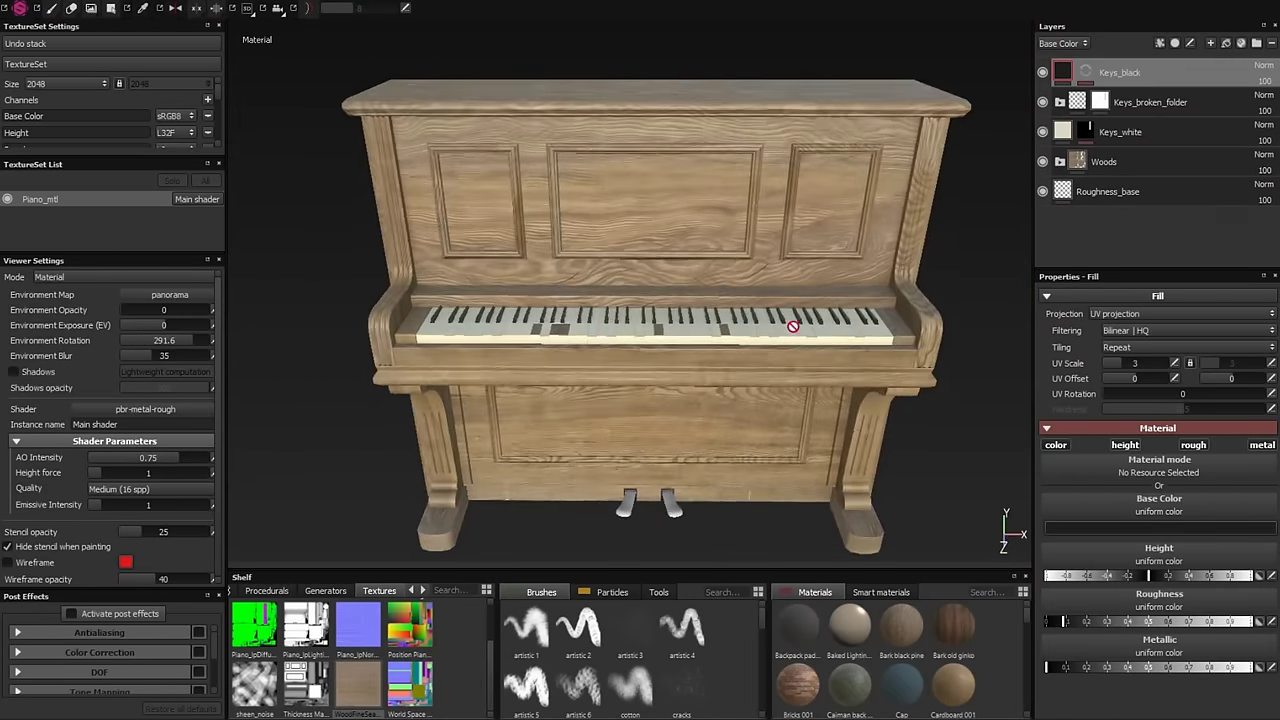
pyautogui.moveTo(793, 326); pyautogui.dragTo(1178, 140)
pyautogui.write('Woods_')
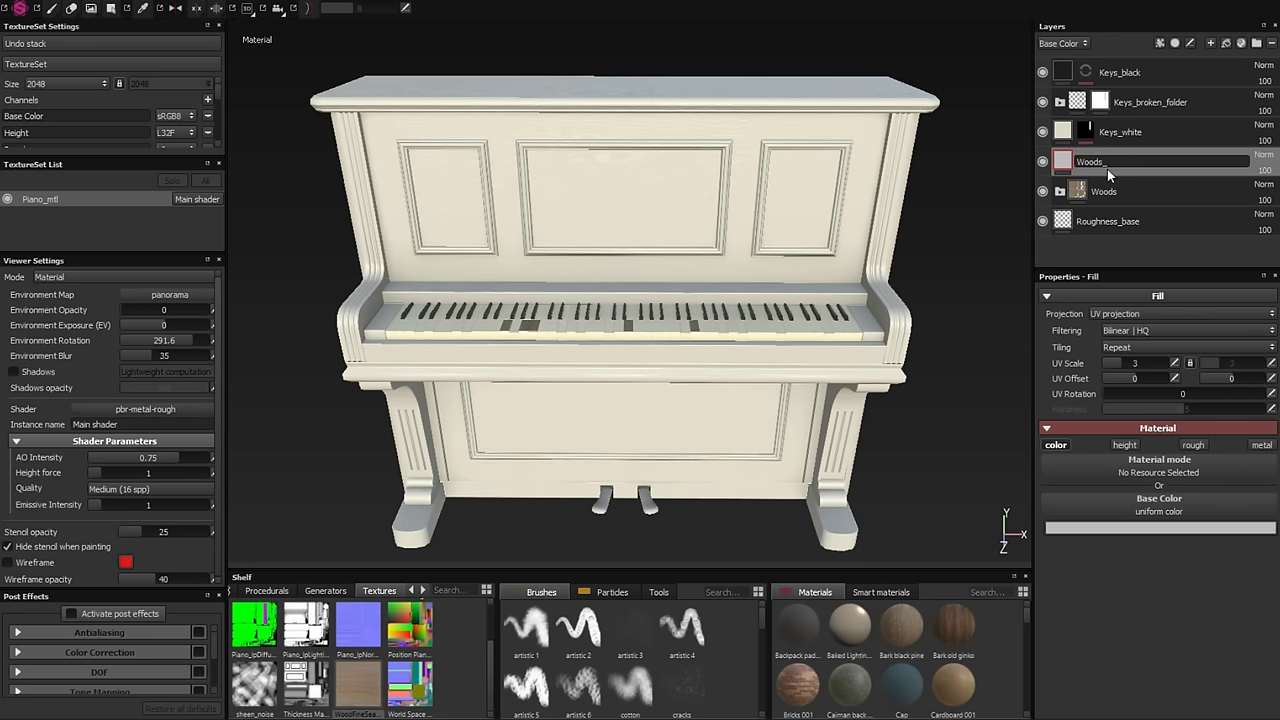
# - Rename the fill layer Woods_CC and set it to black with Soft light blending
pyautogui.write('CC')
pyautogui.press('Return')
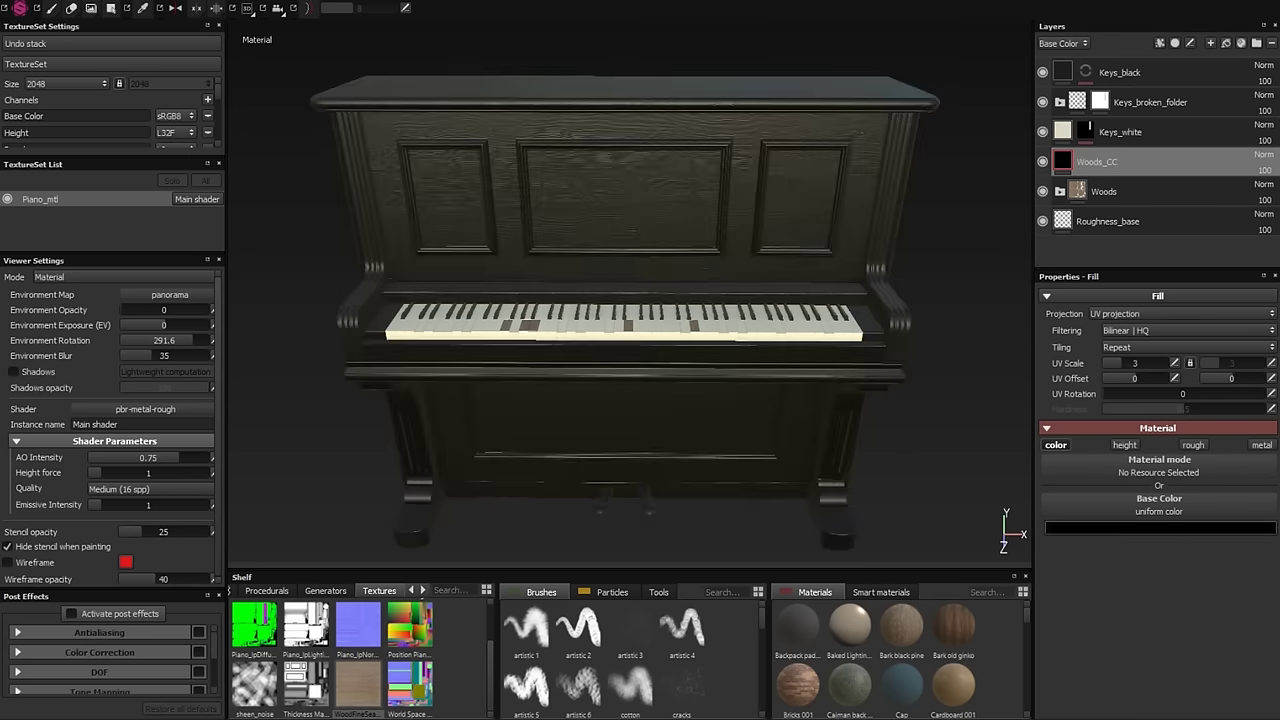
pyautogui.click(1192, 454)
# - Duplicate it as Woods_CC02 in Multiply at about 85 opacity
pyautogui.hotkey('ctrl', 'd')
pyautogui.moveTo(640, 300)
pyautogui.keyDown('alt'); pyautogui.mouseDown()
pyautogui.moveTo(794, 326)
pyautogui.moveTo(474, 246)
pyautogui.moveTo(517, 154)
pyautogui.moveTo(596, 397)
pyautogui.moveTo(680, 251)
pyautogui.mouseUp(); pyautogui.keyUp('alt')
pyautogui.doubleClick(1120, 161)
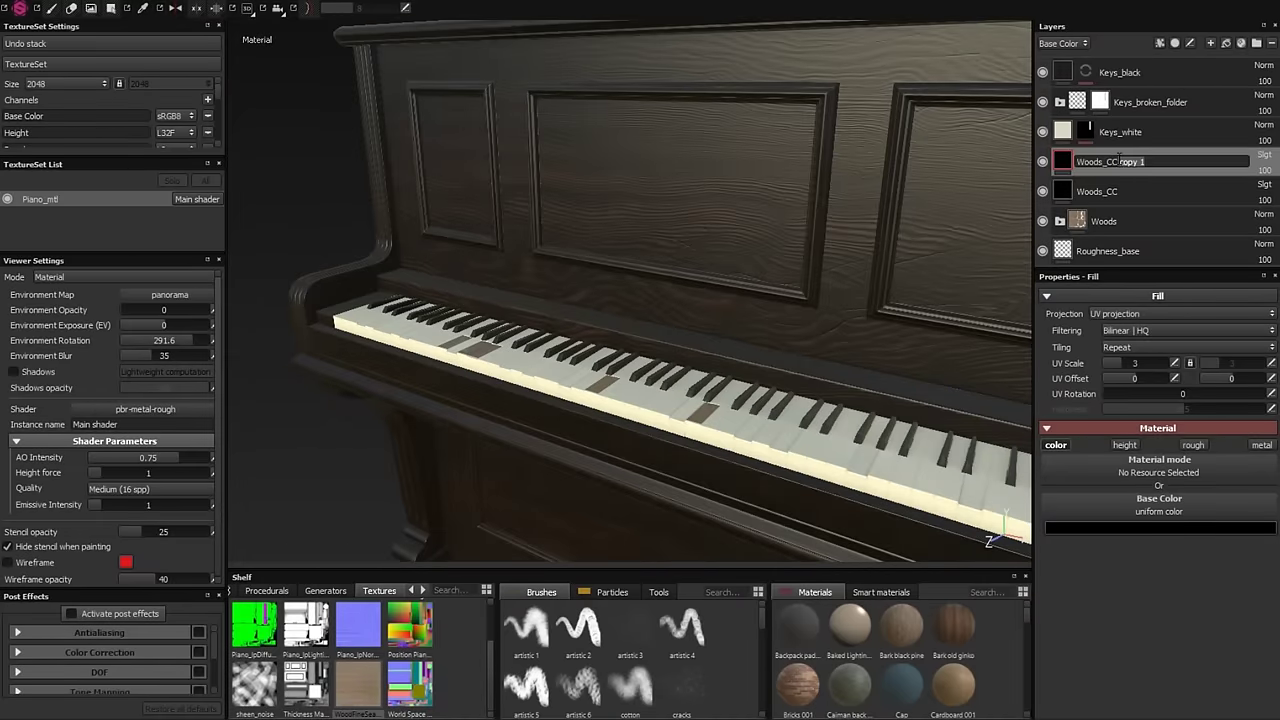
pyautogui.write('02')
pyautogui.moveTo(1265, 185); pyautogui.dragTo(1272, 185)
pyautogui.press('f')
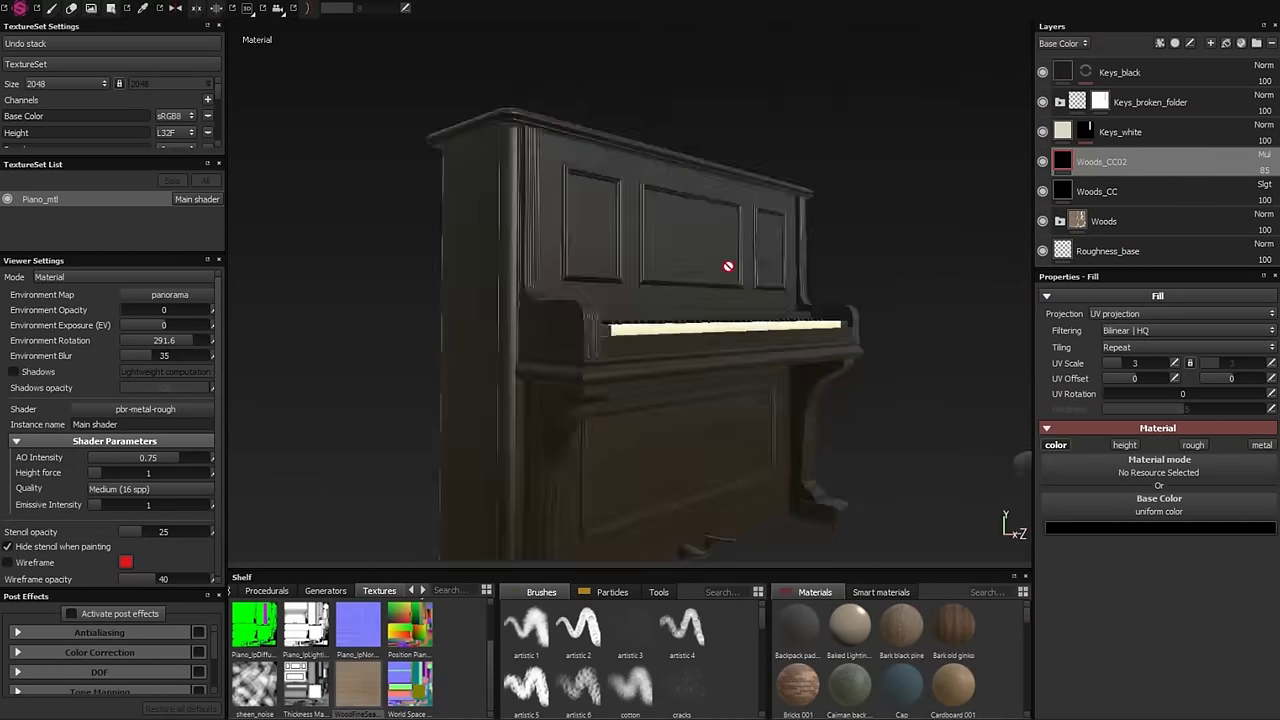
pyautogui.click(1208, 232)
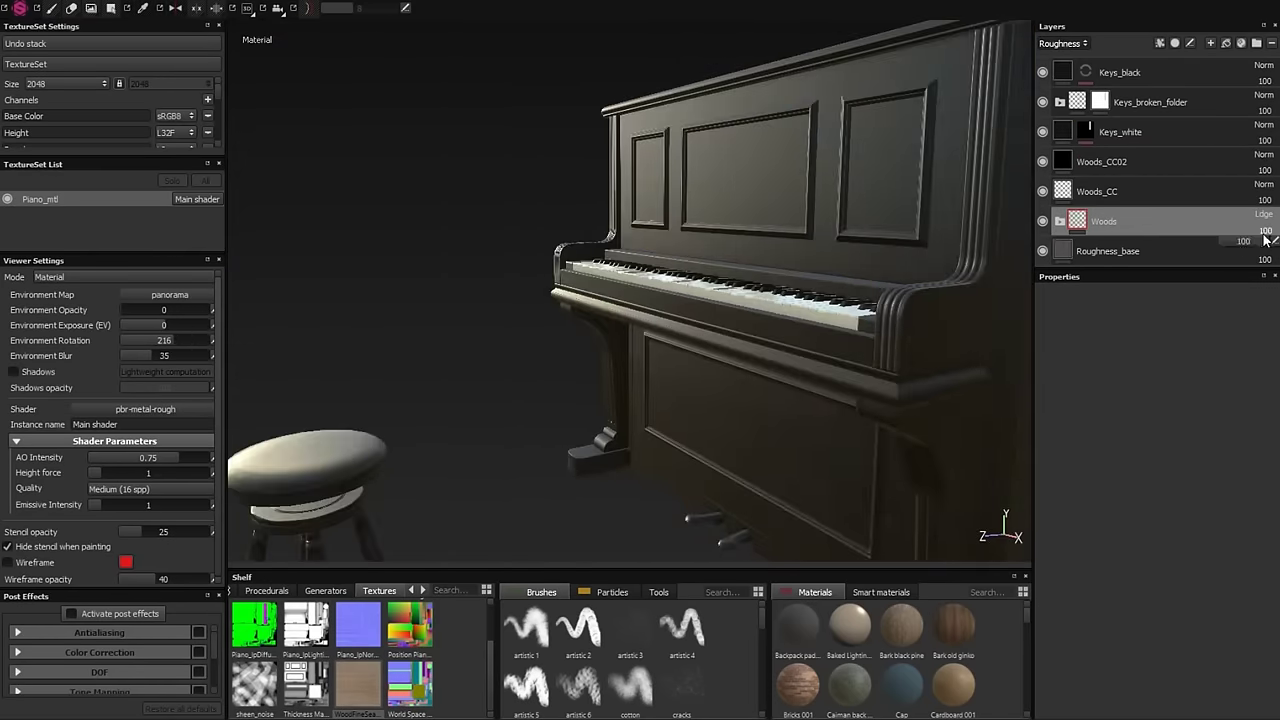
pyautogui.write('52')
# - Add green ID colour-selection masks to Woods_CC and Woods_CC02
pyautogui.click(1247, 252)
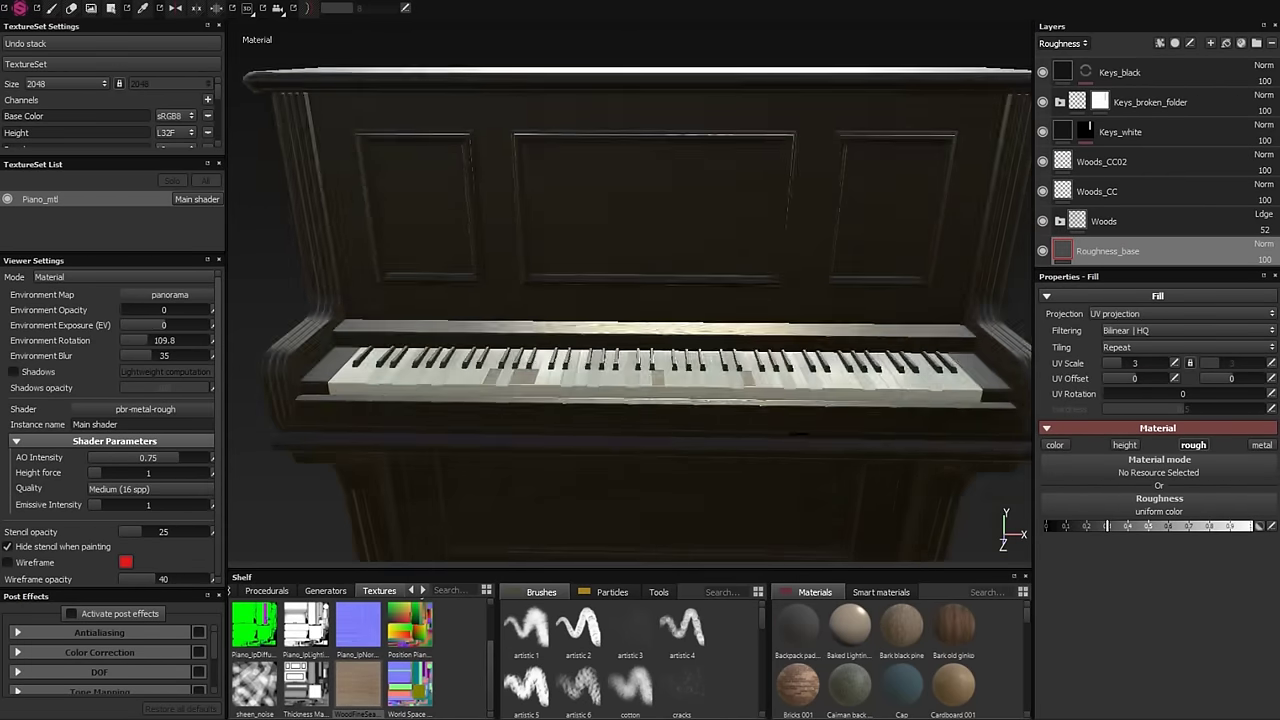
pyautogui.click(1105, 191)
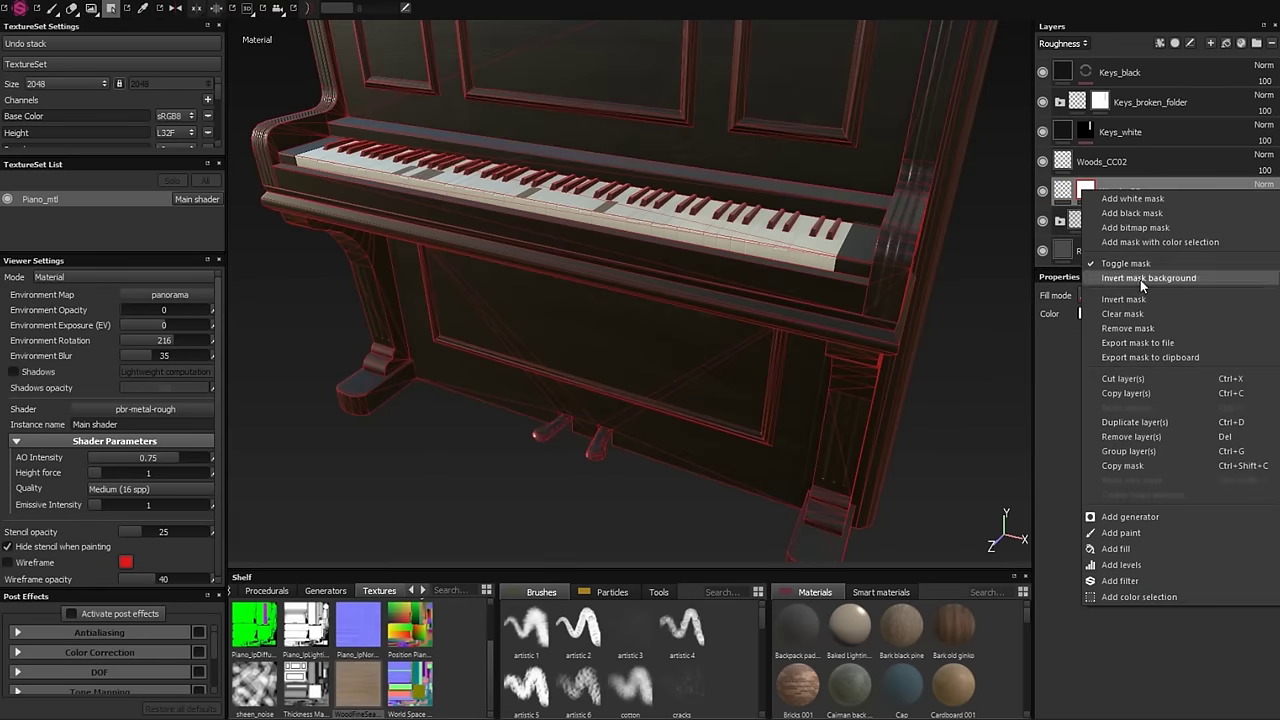
pyautogui.rightClick(1093, 193)
pyautogui.click(1130, 433)
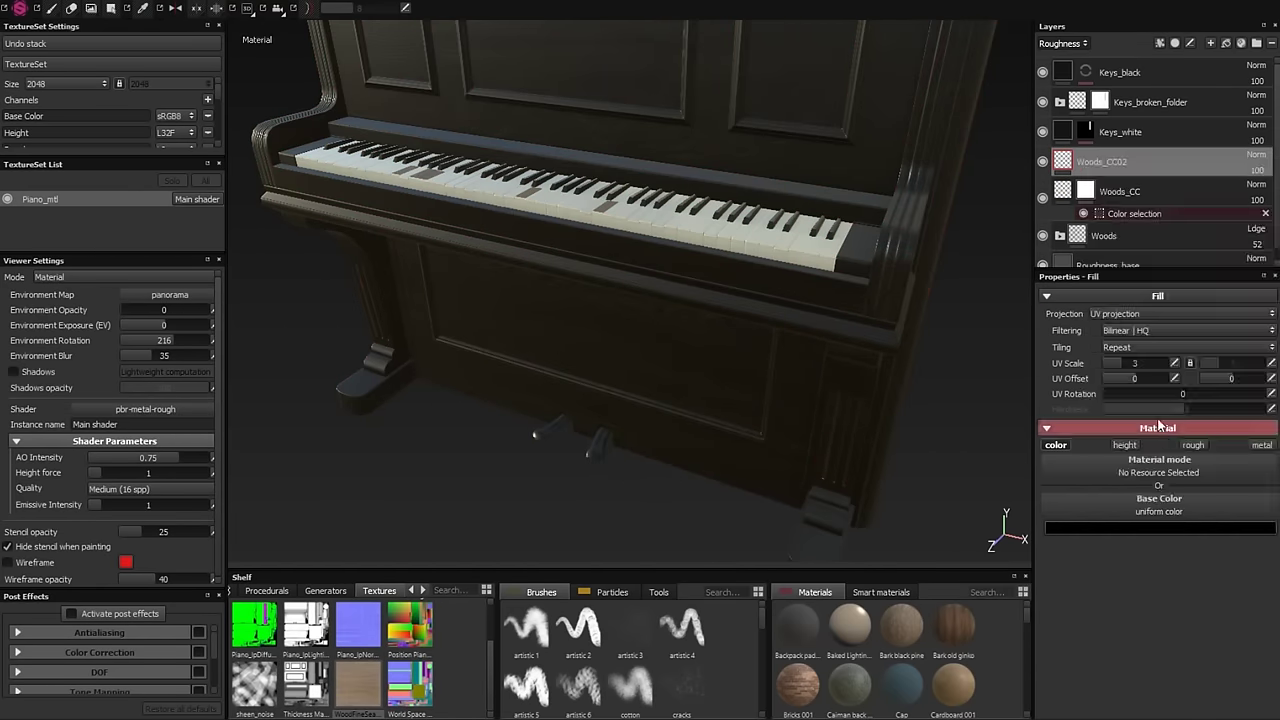
pyautogui.rightClick(1086, 160)
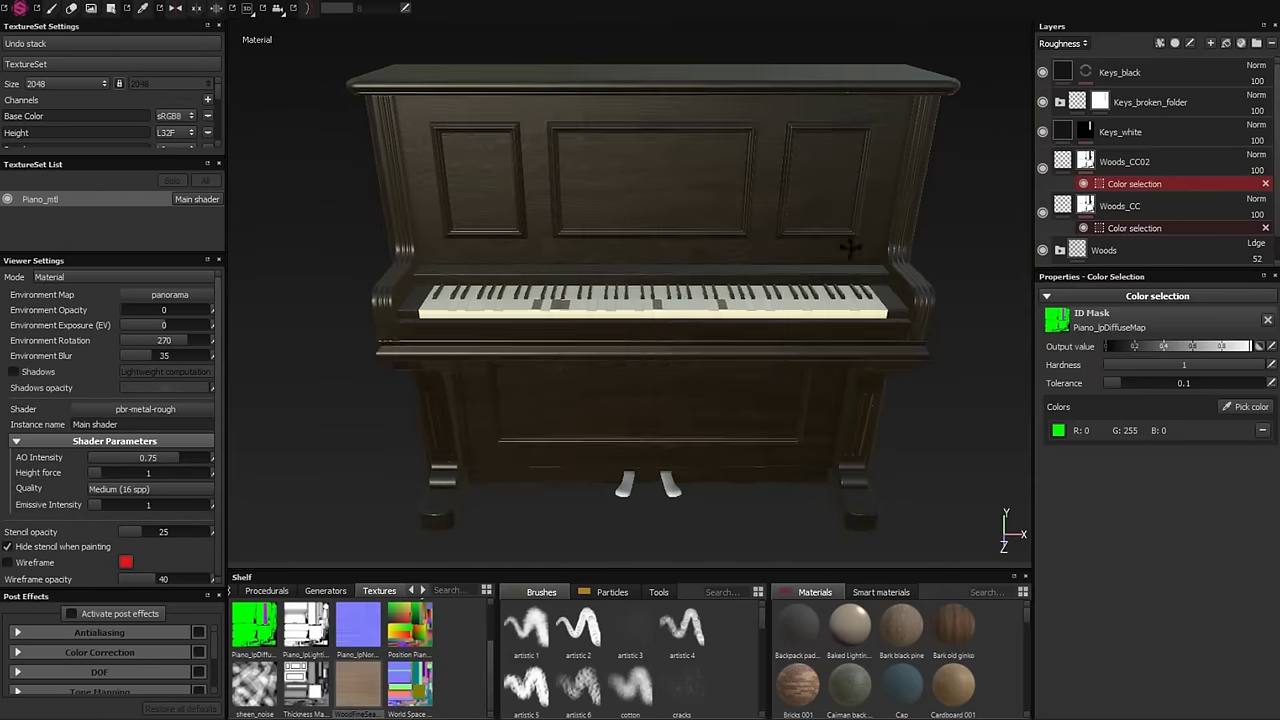
# - Group the three key layers into a folder named Keys_folder
pyautogui.click(1120, 132)
pyautogui.keyDown('shift'); pyautogui.click(1123, 80); pyautogui.keyUp('shift')
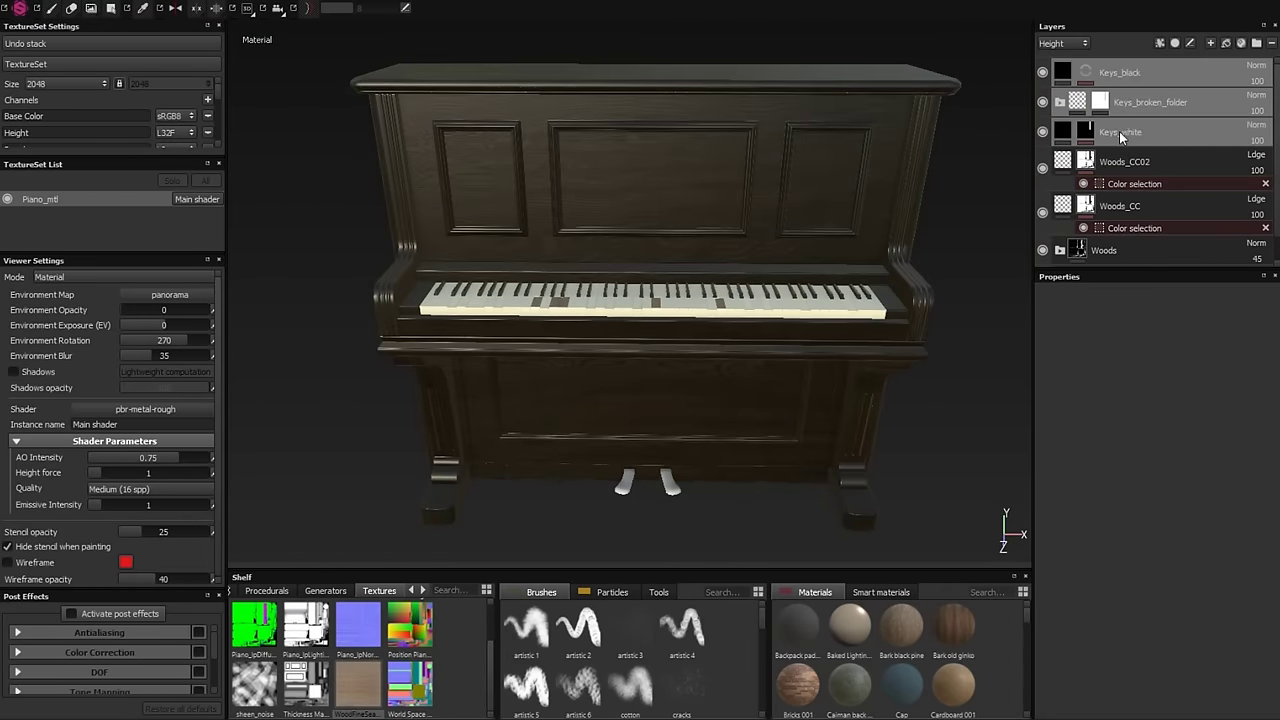
pyautogui.doubleClick(1105, 72)
pyautogui.write('Keys_folder')
pyautogui.press('Return')
pyautogui.keyDown('alt'); pyautogui.moveTo(471, 363); pyautogui.dragTo(655, 440); pyautogui.keyUp('alt')
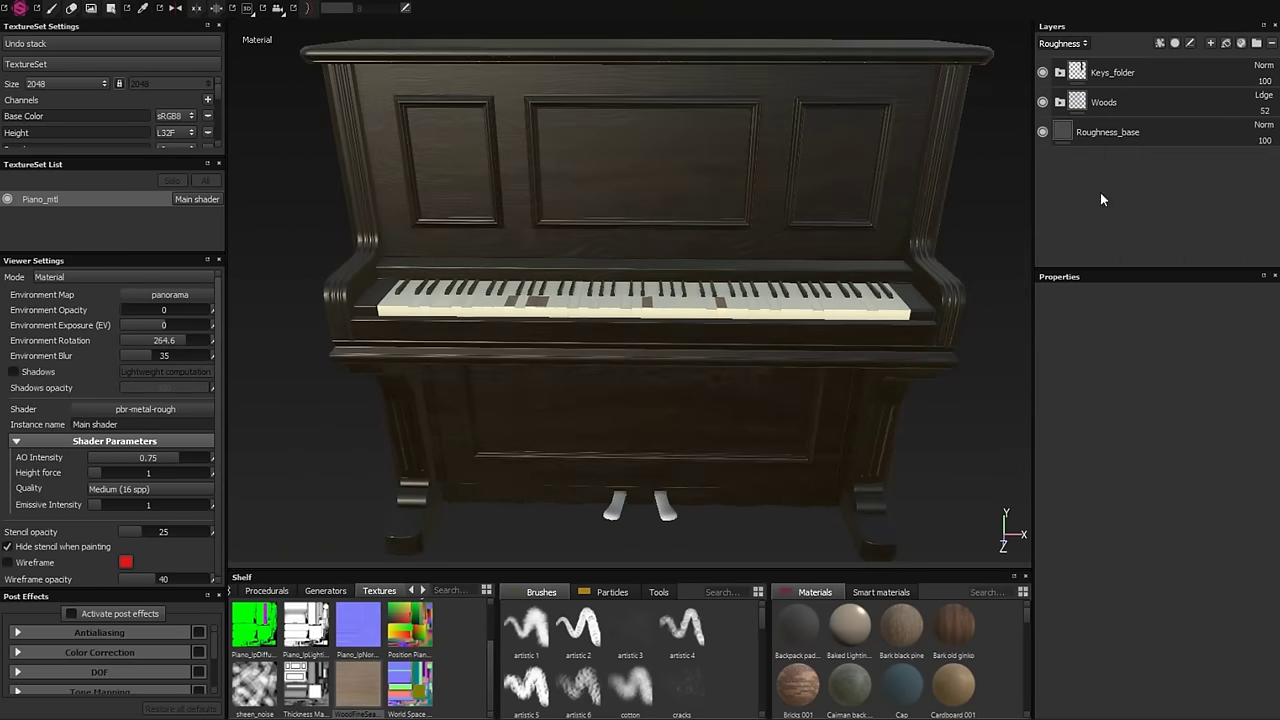
# - Add the Bronze armor smart material as a new layer, replacing Copper worn
pyautogui.click(1090, 126)
pyautogui.click(1184, 52)
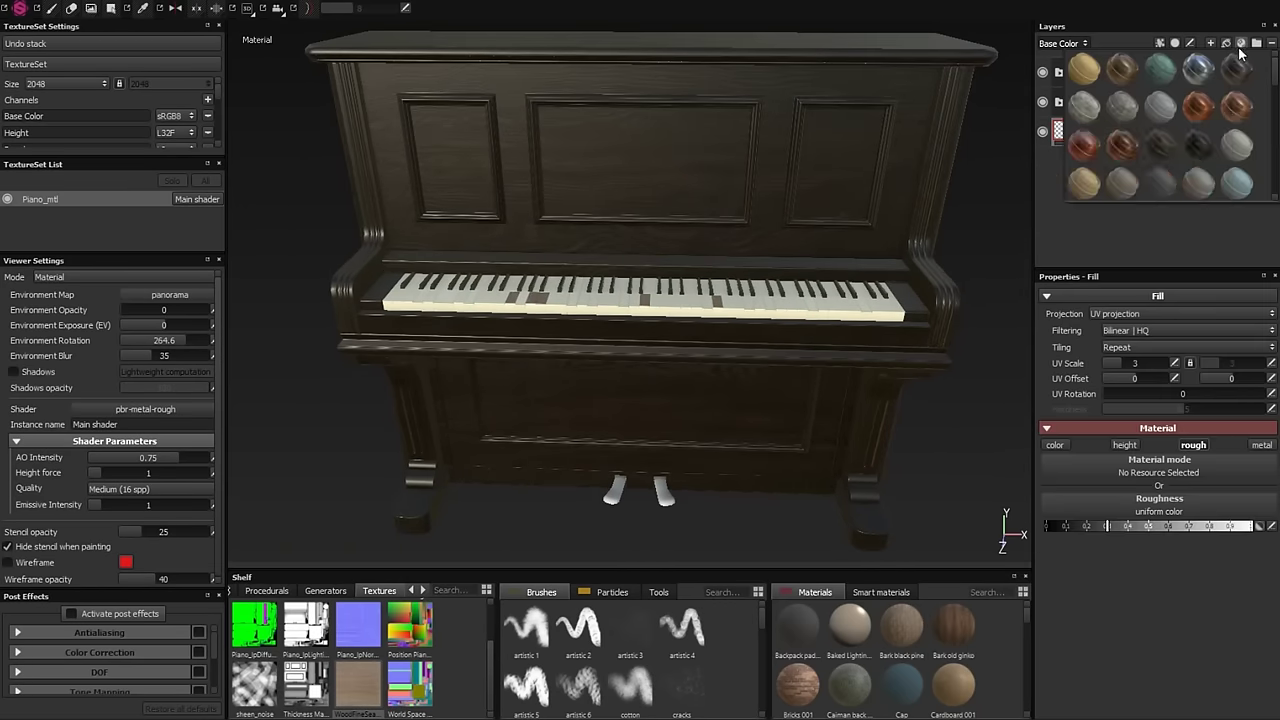
pyautogui.click(1199, 108)
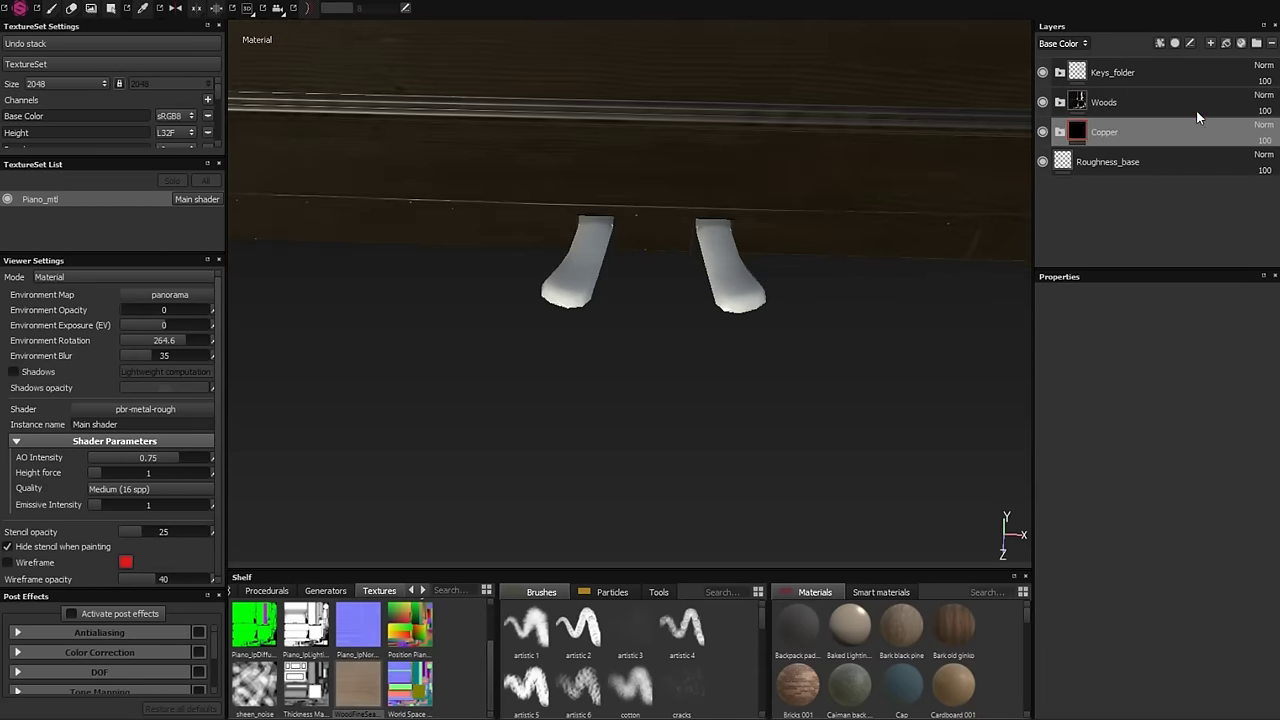
pyautogui.click(1122, 67)
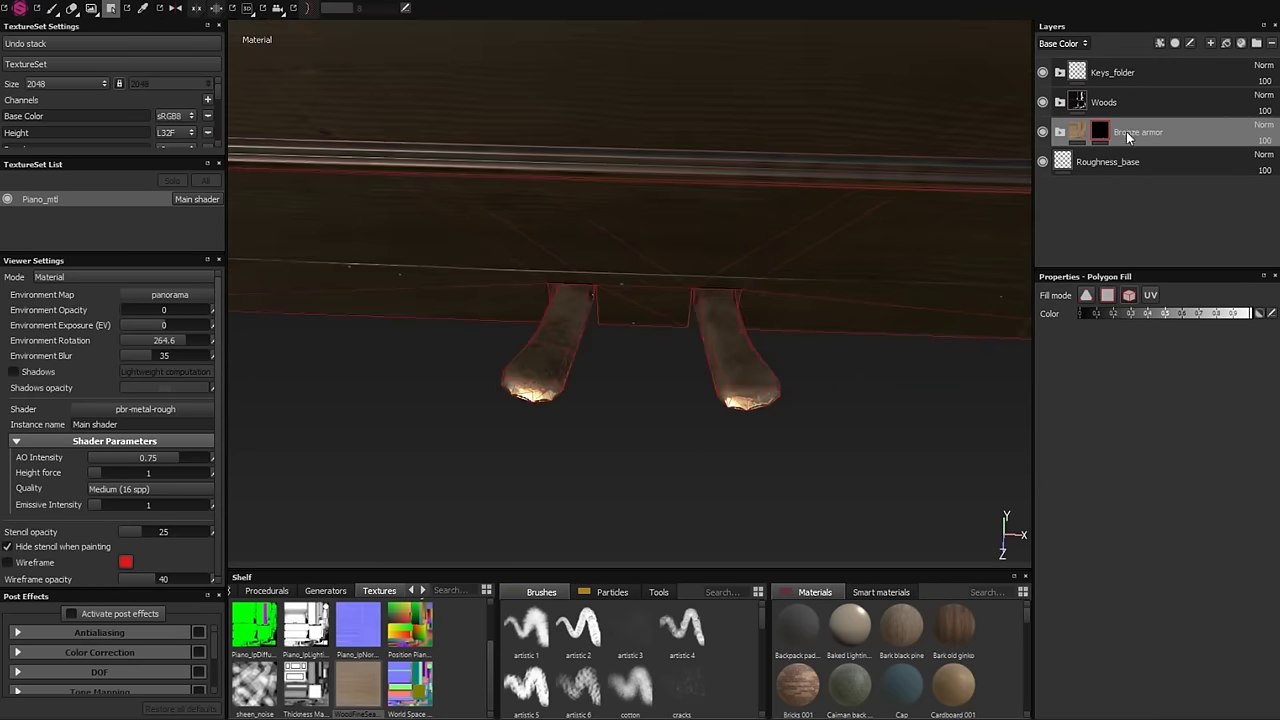
# - Polygon-fill the Bronze armor mask onto the pedals and move it above Woods
pyautogui.press('1')
pyautogui.scroll(-5, 737, 289)
pyautogui.moveTo(737, 289)
pyautogui.keyDown('alt'); pyautogui.mouseDown()
pyautogui.moveTo(676, 100)
pyautogui.moveTo(1006, 186)
pyautogui.mouseUp(); pyautogui.keyUp('alt')
pyautogui.scroll(5, 676, 100)
pyautogui.press('4')
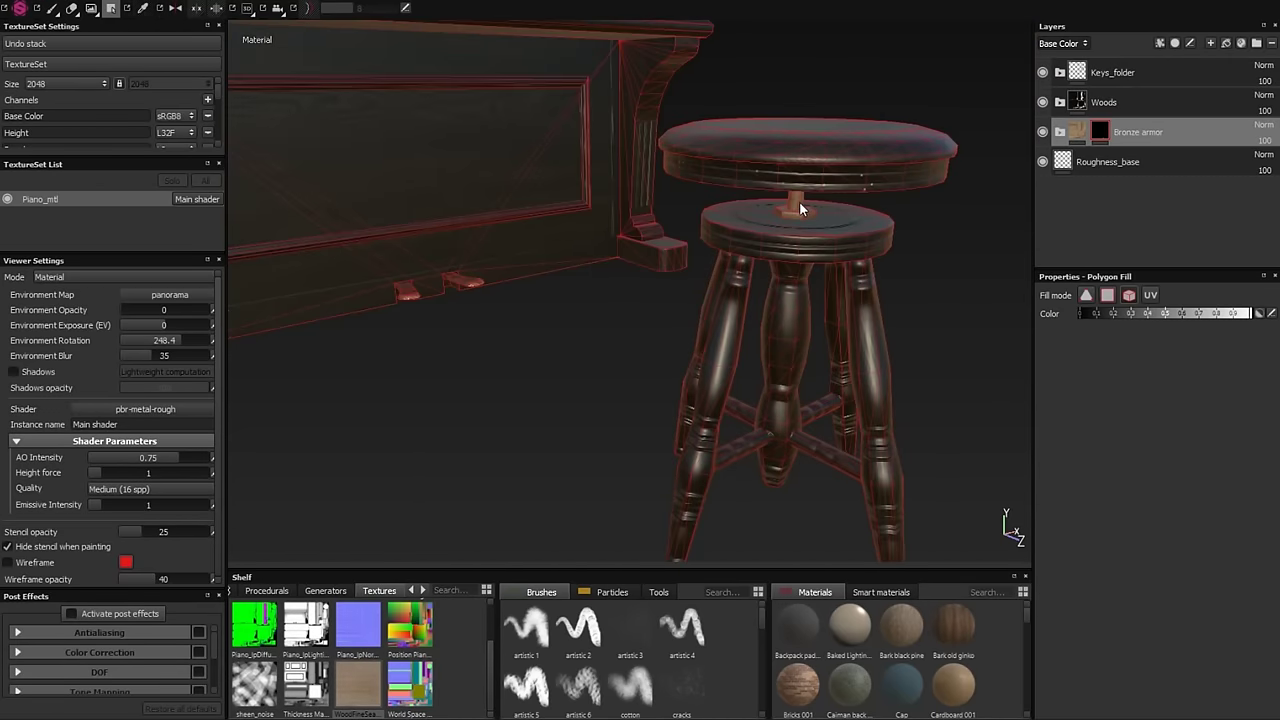
pyautogui.scroll(5, 986, 179)
pyautogui.moveTo(1137, 140); pyautogui.dragTo(1100, 90)
# - Inspect the Bronze armor folder and its result on the pedals
pyautogui.click(1247, 107)
pyautogui.keyDown('alt'); pyautogui.moveTo(623, 100); pyautogui.dragTo(530, 199); pyautogui.keyUp('alt')
pyautogui.press('1')
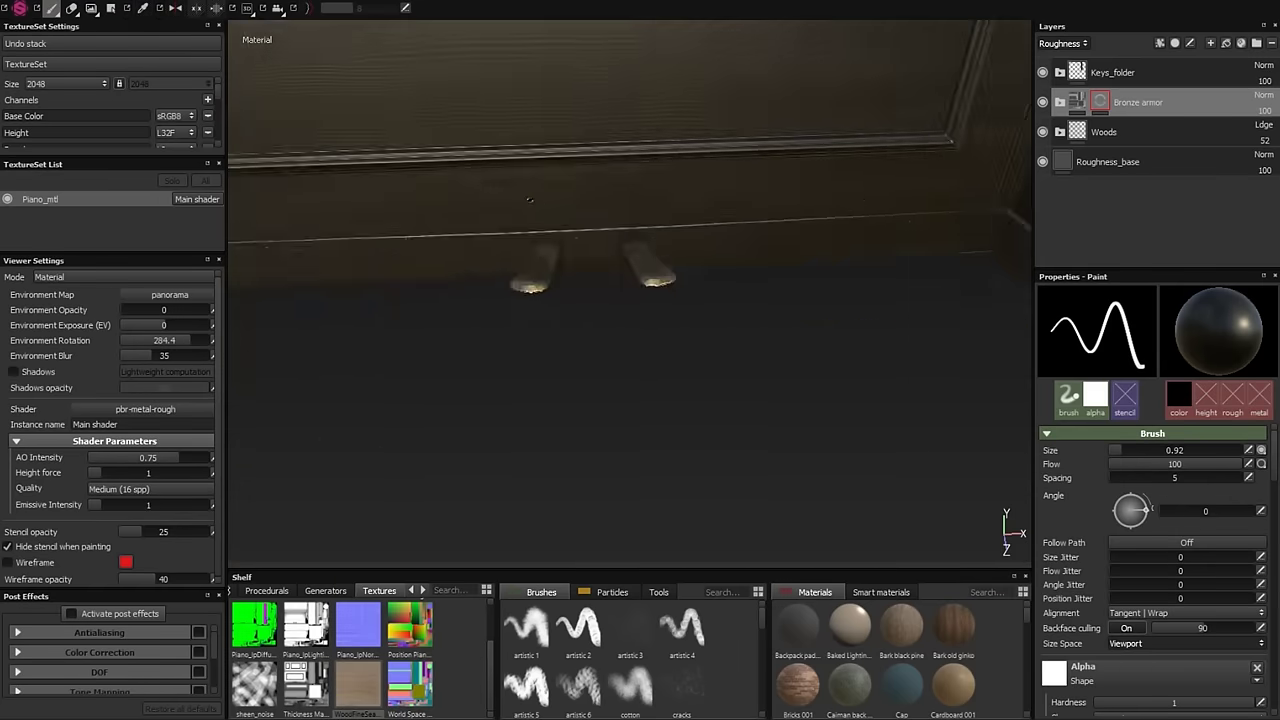
pyautogui.press('f')
pyautogui.click(1125, 130)
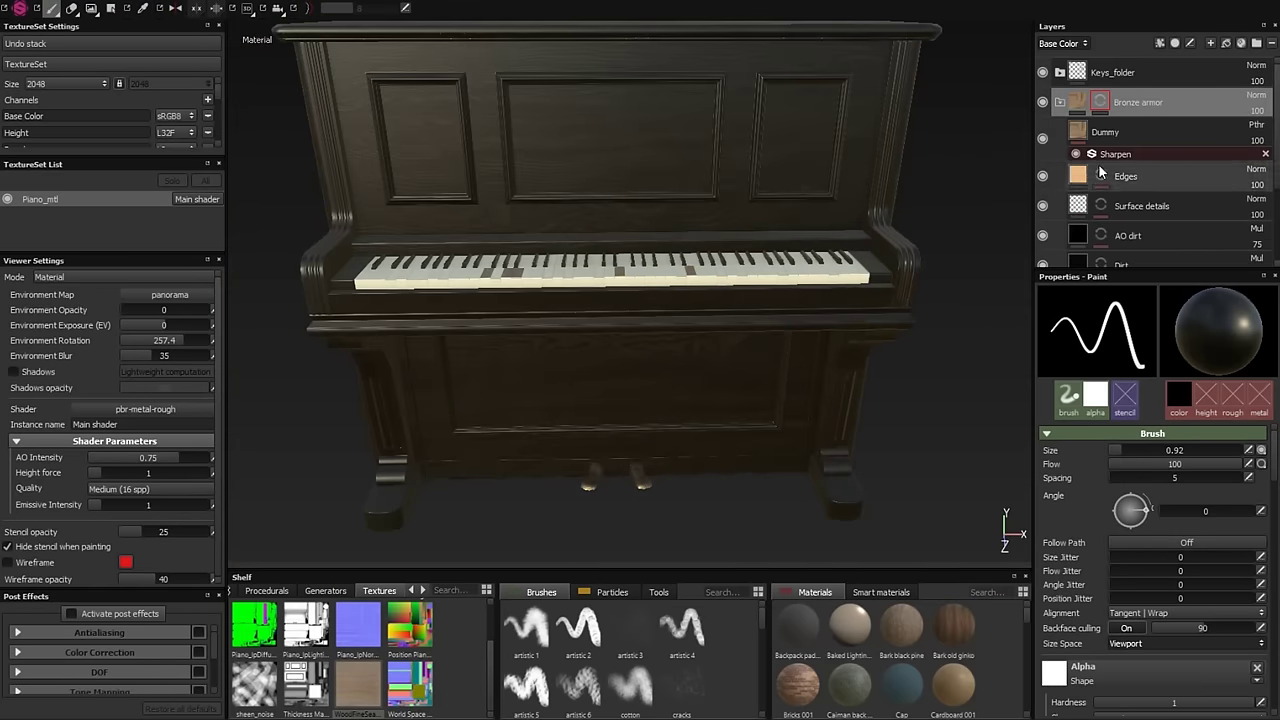
pyautogui.click(1060, 101)
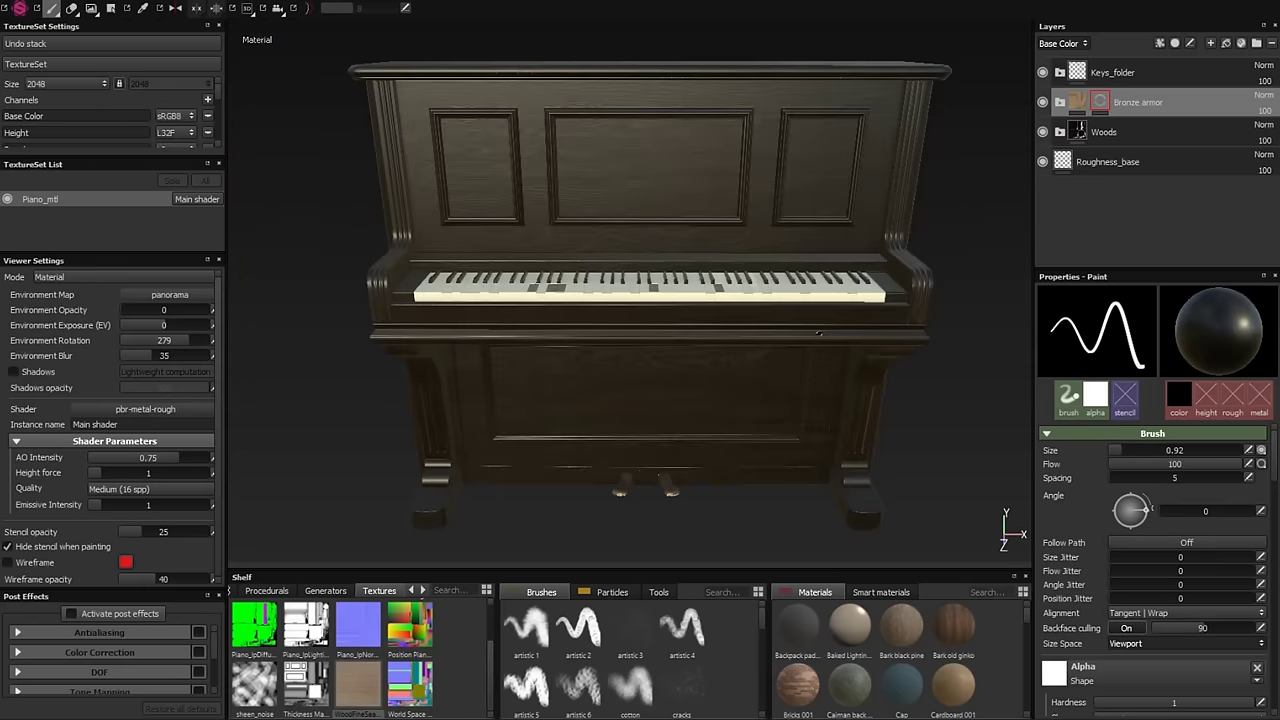
# - Import the DecorateCorner alpha and add a fill layer named Decorate with colour, roughness and metal off
pyautogui.moveTo(480, 712); pyautogui.dragTo(470, 690)
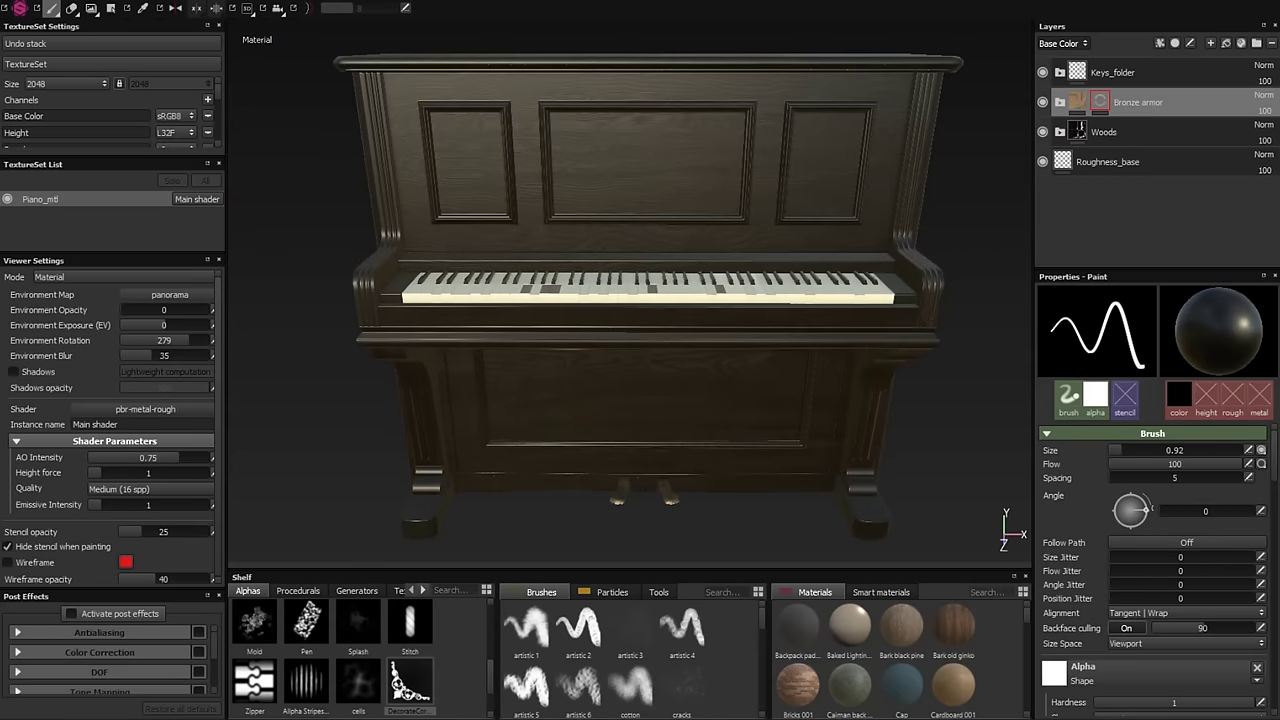
pyautogui.click(1241, 43)
pyautogui.doubleClick(1103, 131)
pyautogui.write('By')
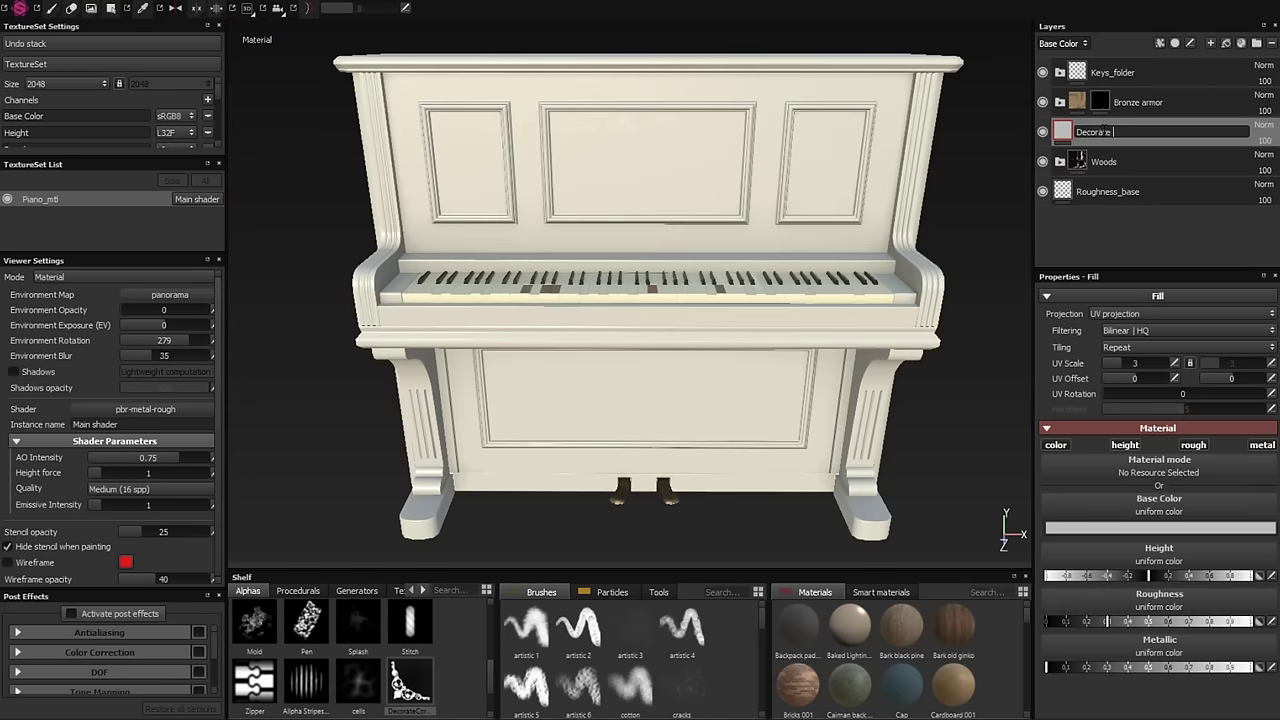
pyautogui.press('Return')
pyautogui.click(1055, 445)
pyautogui.click(1193, 445)
pyautogui.click(1261, 445)
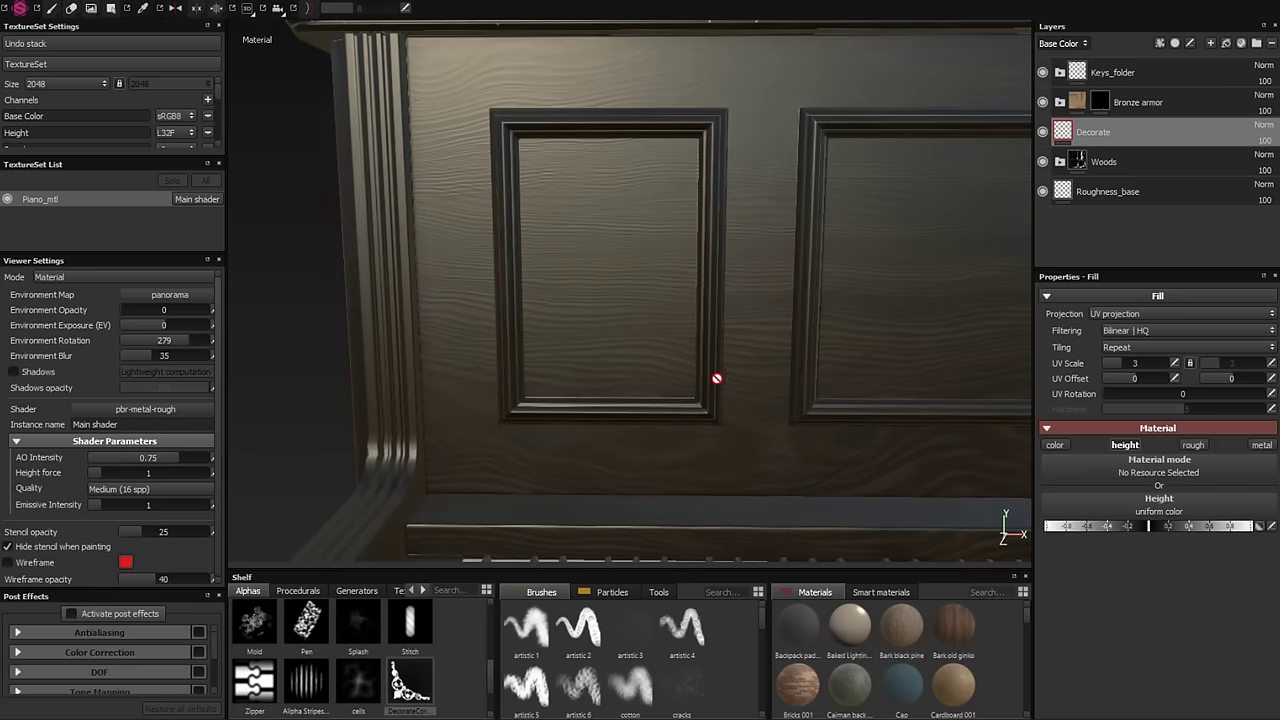
# - Give Decorate a black mask and load the DecorateCorner alpha into the brush at 270° angle
pyautogui.keyDown('alt'); pyautogui.moveTo(717, 375); pyautogui.dragTo(1095, 161); pyautogui.keyUp('alt')
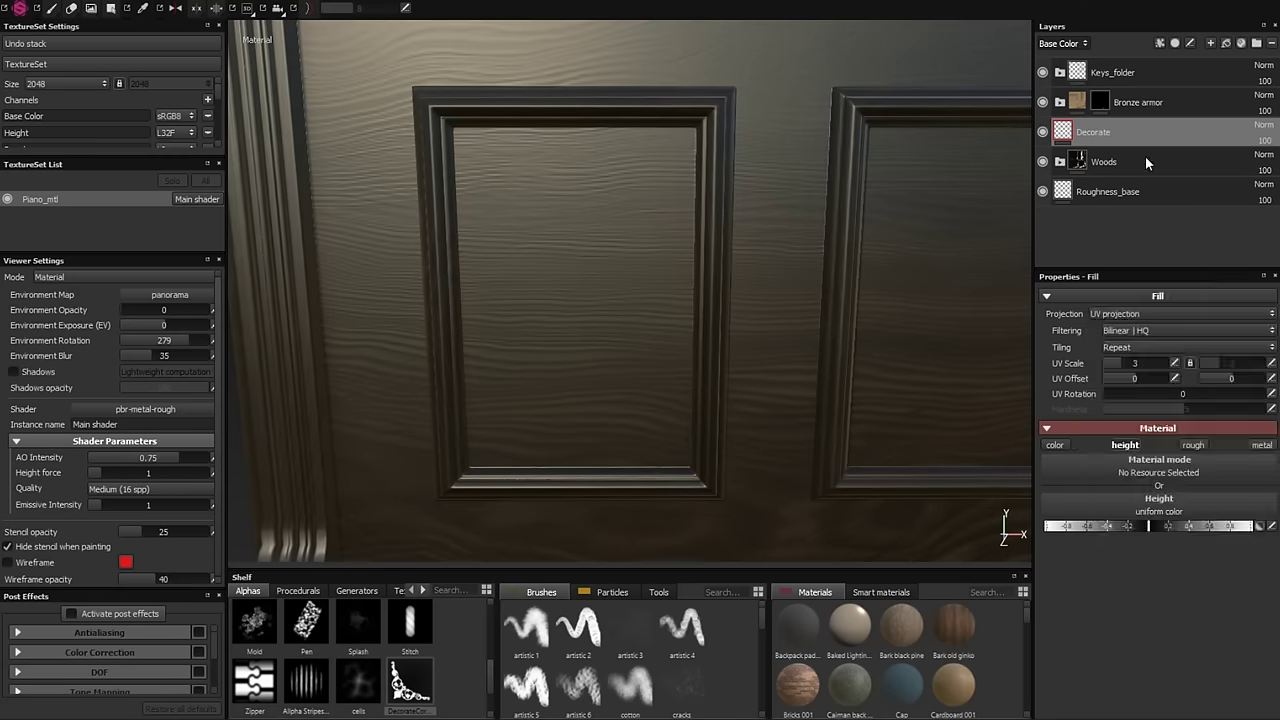
pyautogui.rightClick(1110, 131)
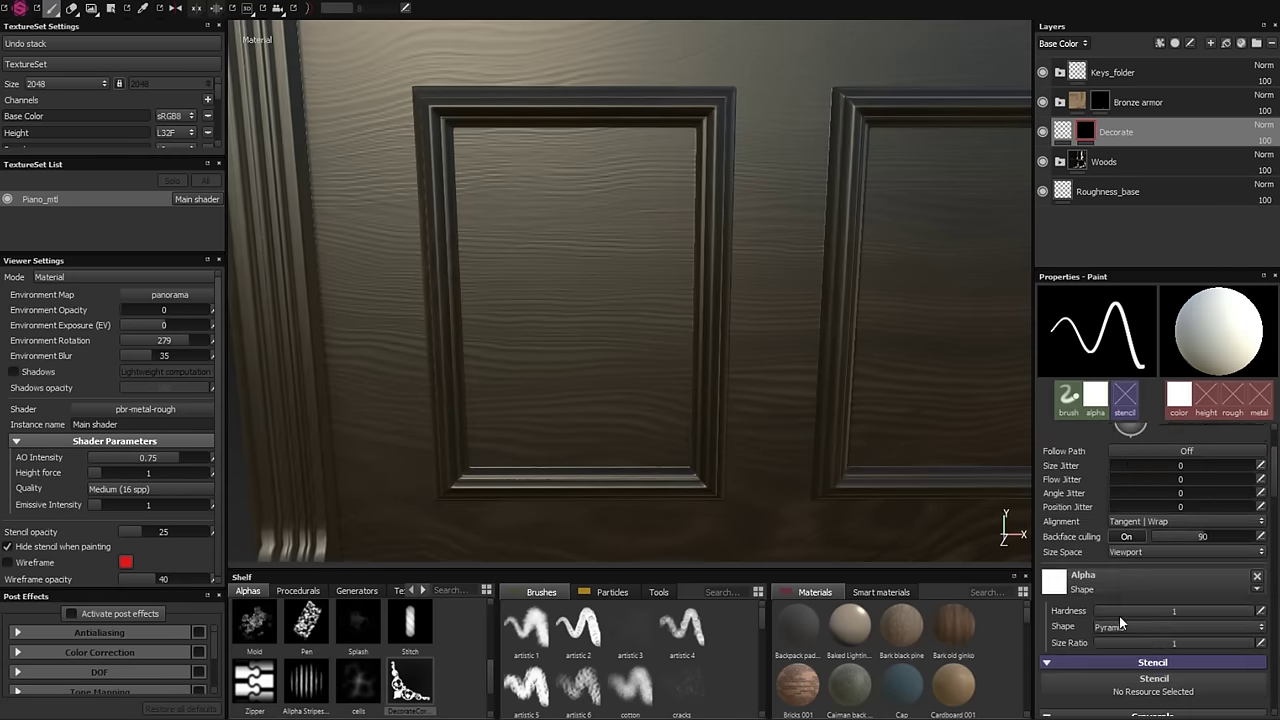
pyautogui.press('1')
pyautogui.keyDown('alt'); pyautogui.moveTo(603, 349); pyautogui.dragTo(575, 370, button='middle'); pyautogui.keyUp('alt')
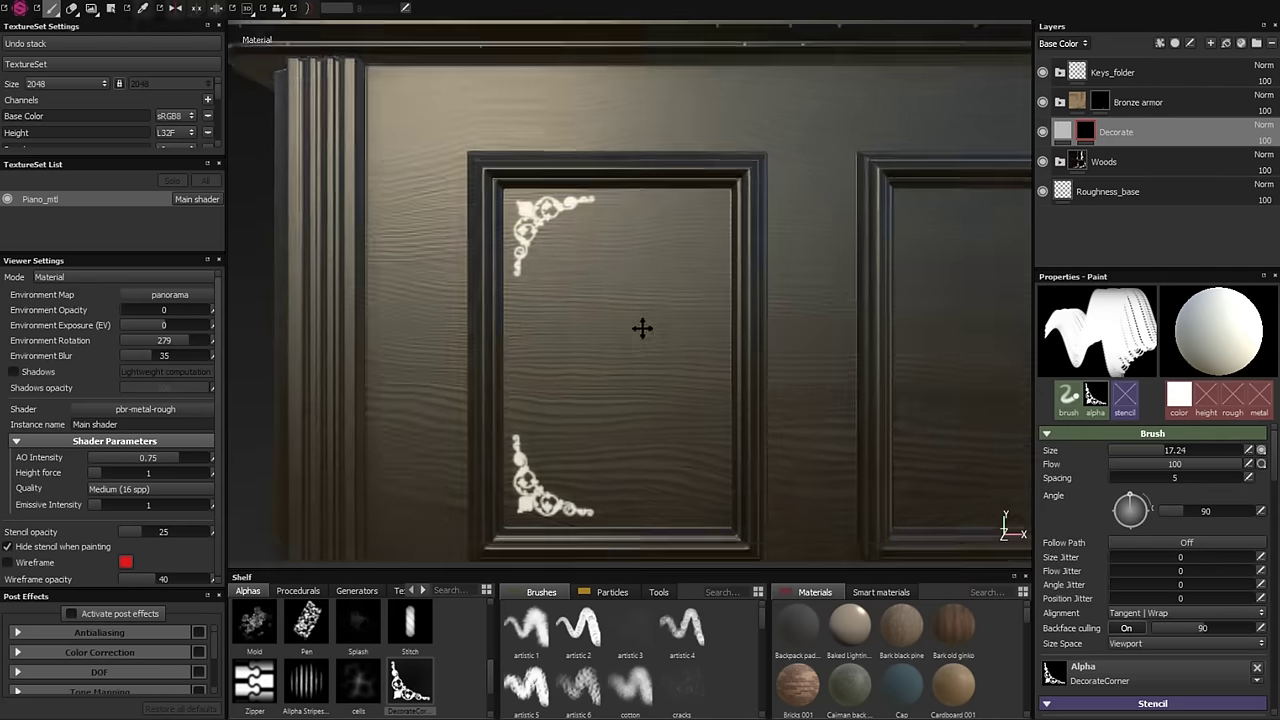
pyautogui.keyDown('alt'); pyautogui.moveTo(665, 271); pyautogui.dragTo(620, 351, button='middle'); pyautogui.keyUp('alt')
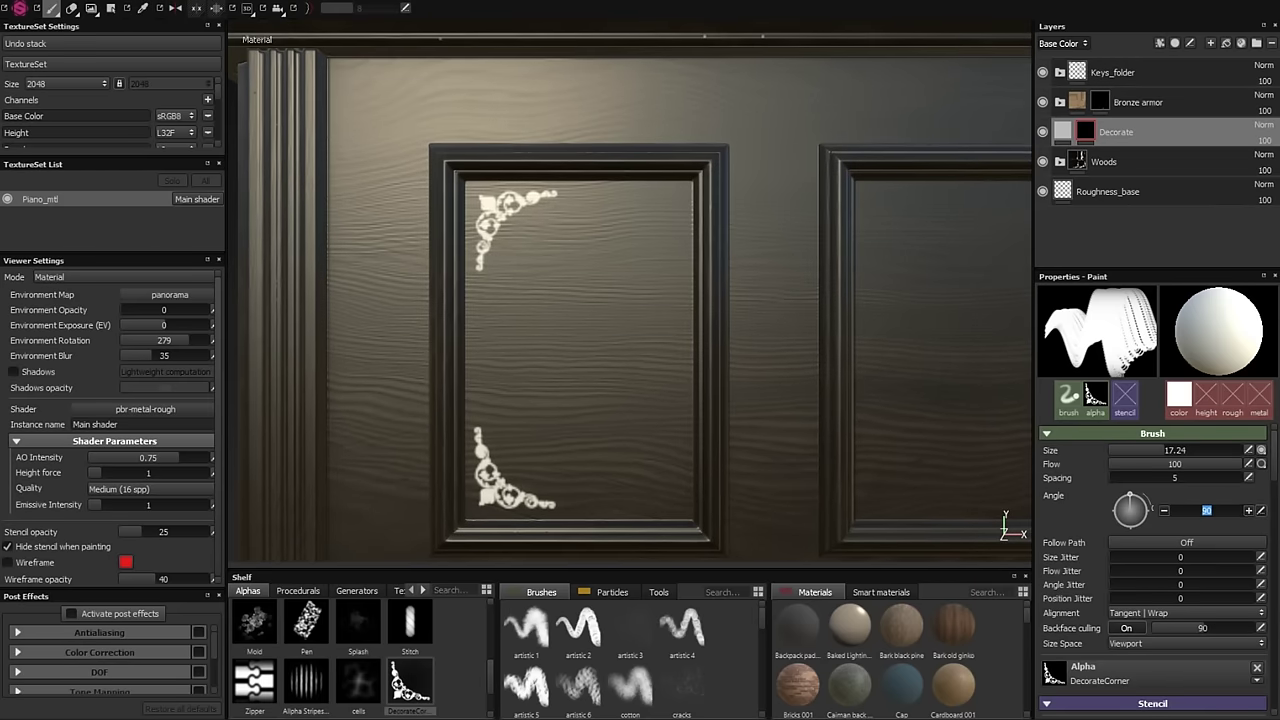
pyautogui.write('270')
pyautogui.press('Return')
# - Stamp the ornament at the panel's bottom-right corner at 270° and top-right corner at 180°
pyautogui.moveTo(642, 472); pyautogui.dragTo(612, 392, button='middle')
pyautogui.click(612, 392)
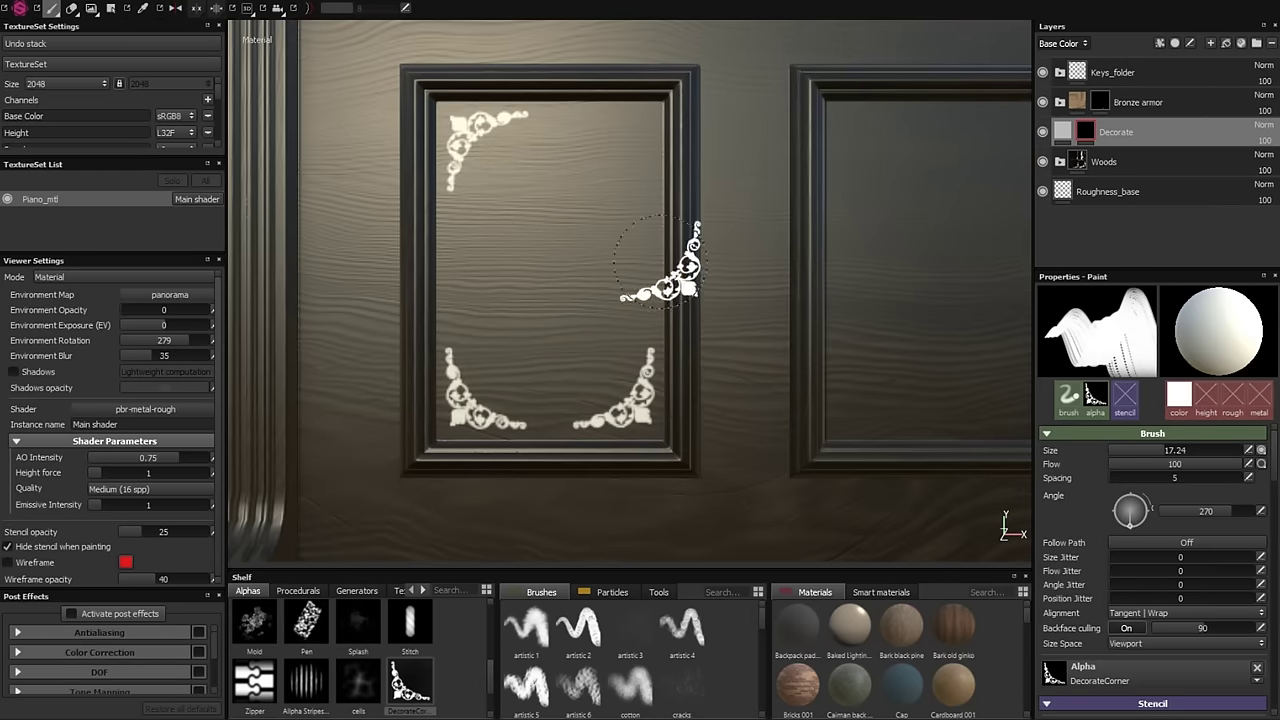
pyautogui.write('180')
pyautogui.press('Return')
pyautogui.click(617, 199)
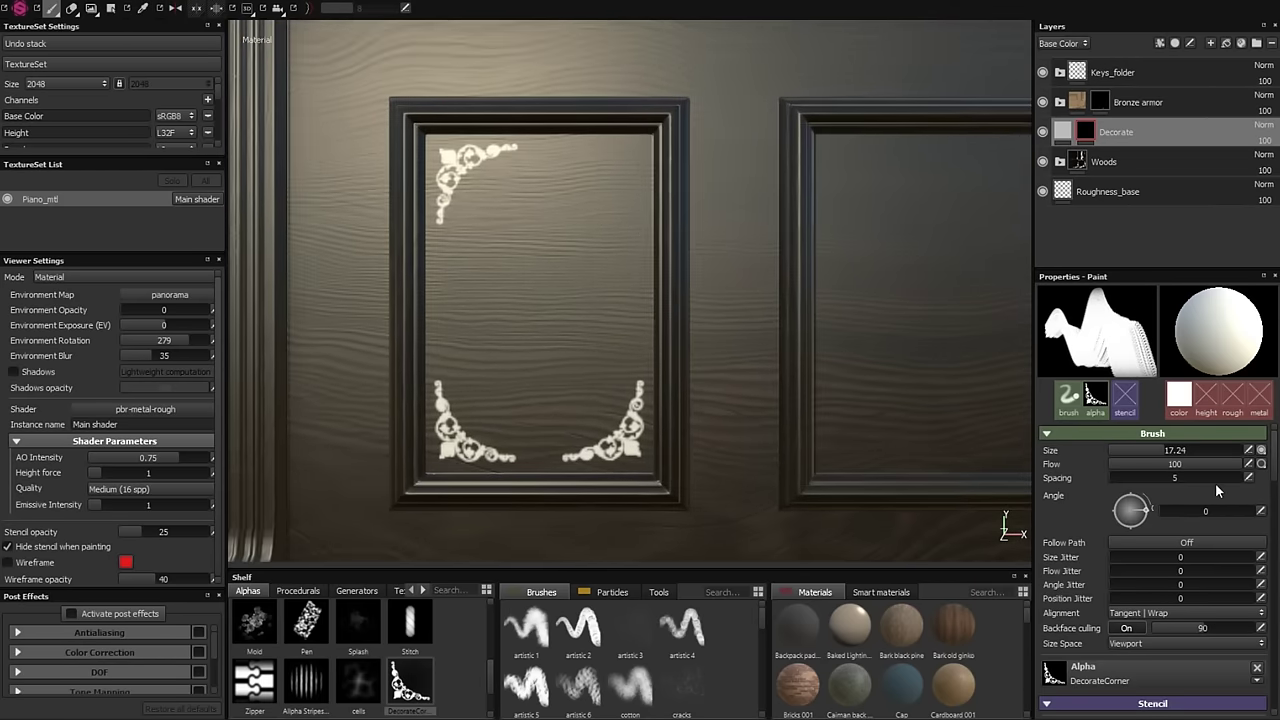
pyautogui.moveTo(617, 199); pyautogui.dragTo(598, 220, button='middle')
# - Pan and zoom across the front panels to review the stamped corners, then select Decorate
pyautogui.moveTo(795, 452)
pyautogui.mouseDown(button='middle')
pyautogui.moveTo(503, 309)
pyautogui.moveTo(623, 196)
pyautogui.mouseUp(button='middle')
pyautogui.scroll(2, 618, 197)
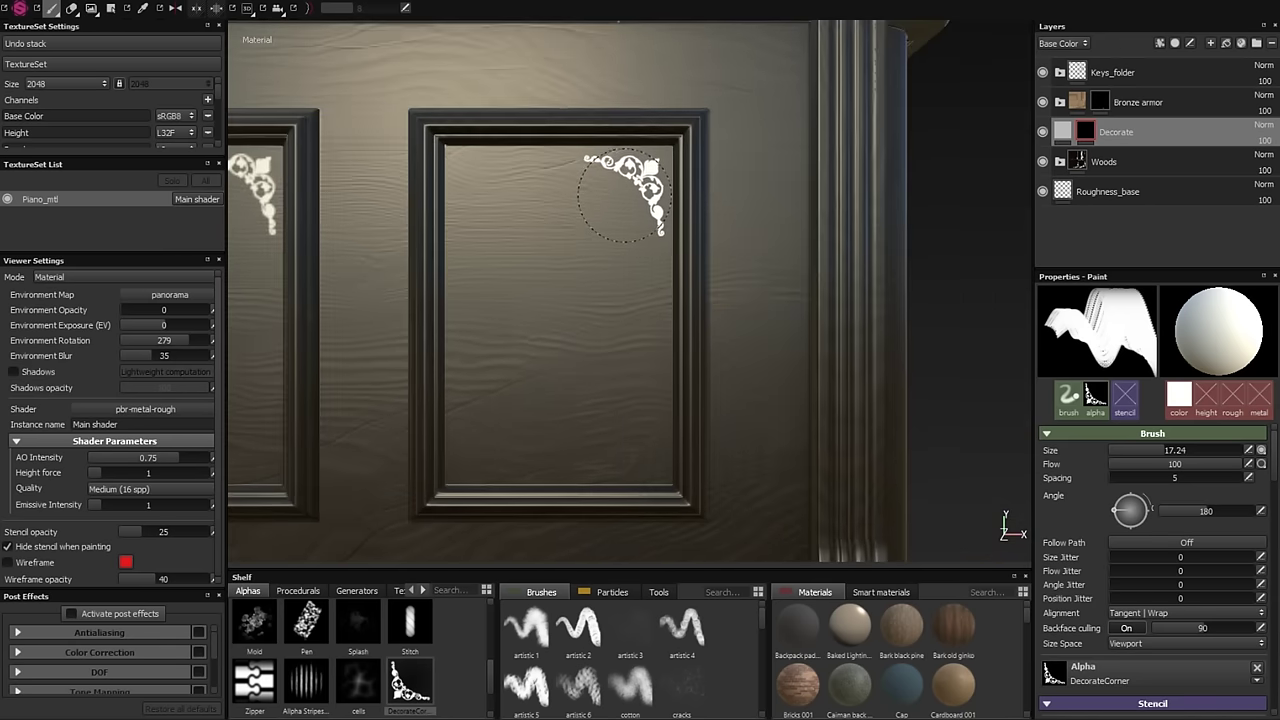
pyautogui.moveTo(605, 258); pyautogui.dragTo(1015, 262, button='middle')
pyautogui.scroll(-3, 586, 143)
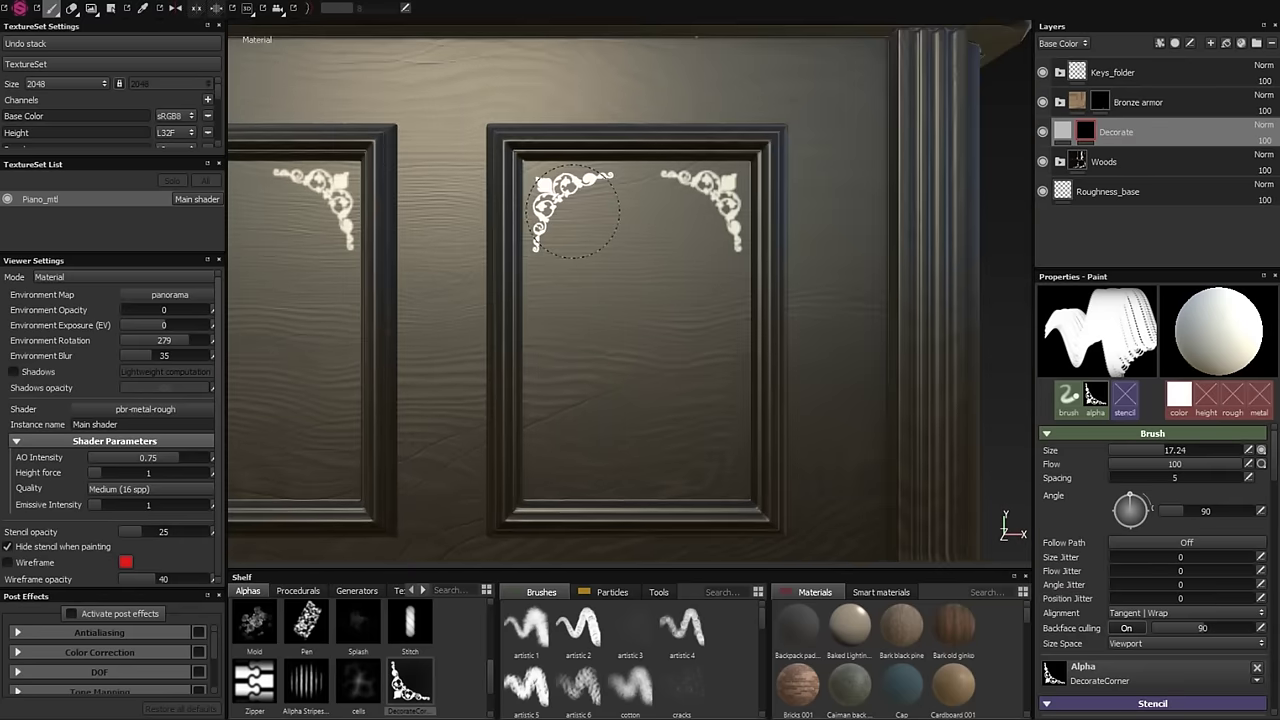
pyautogui.scroll(4, 509, 271)
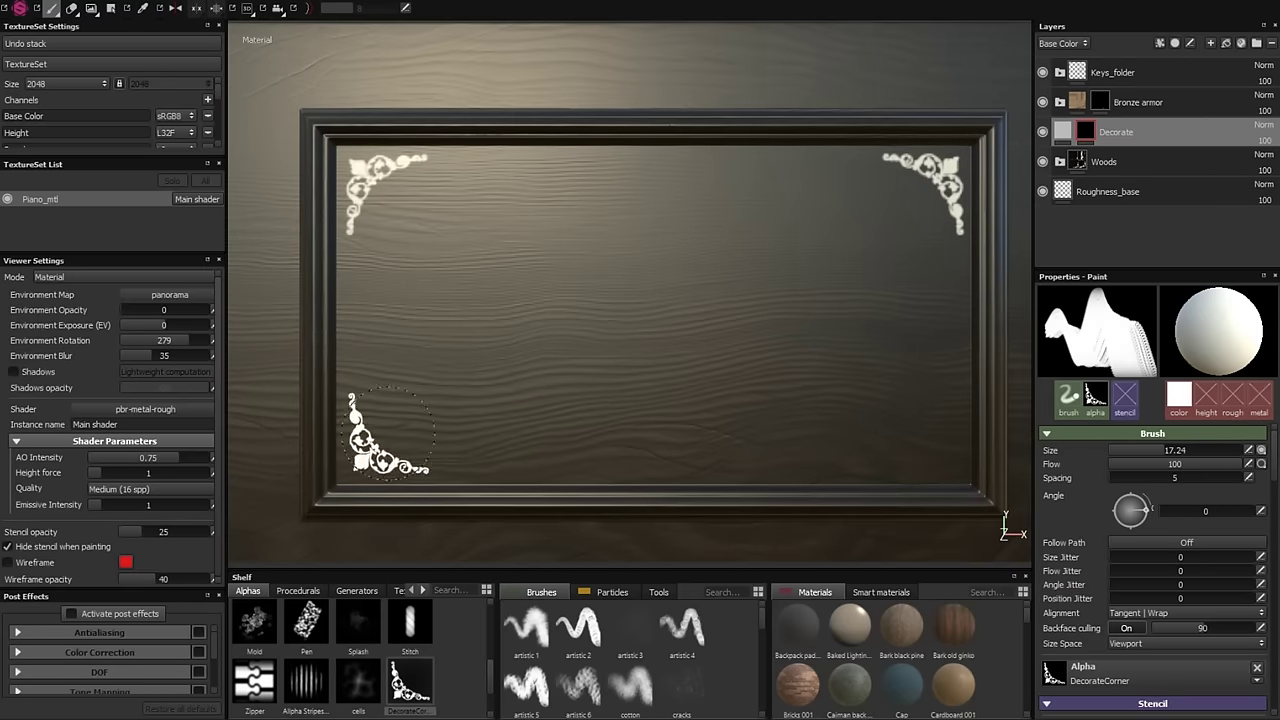
pyautogui.moveTo(392, 432); pyautogui.dragTo(487, 427, button='middle')
pyautogui.moveTo(812, 385); pyautogui.dragTo(548, 410, button='middle')
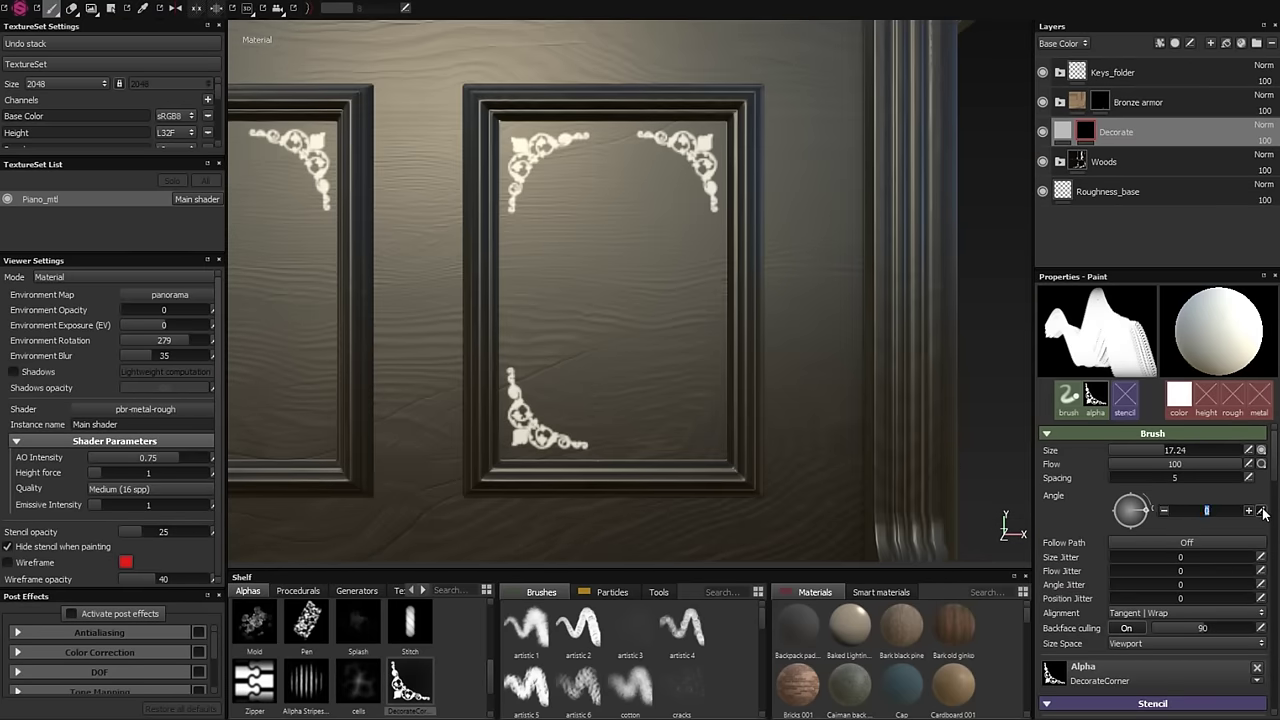
pyautogui.moveTo(680, 408); pyautogui.dragTo(600, 300, button='middle')
pyautogui.scroll(-6, 552, 155)
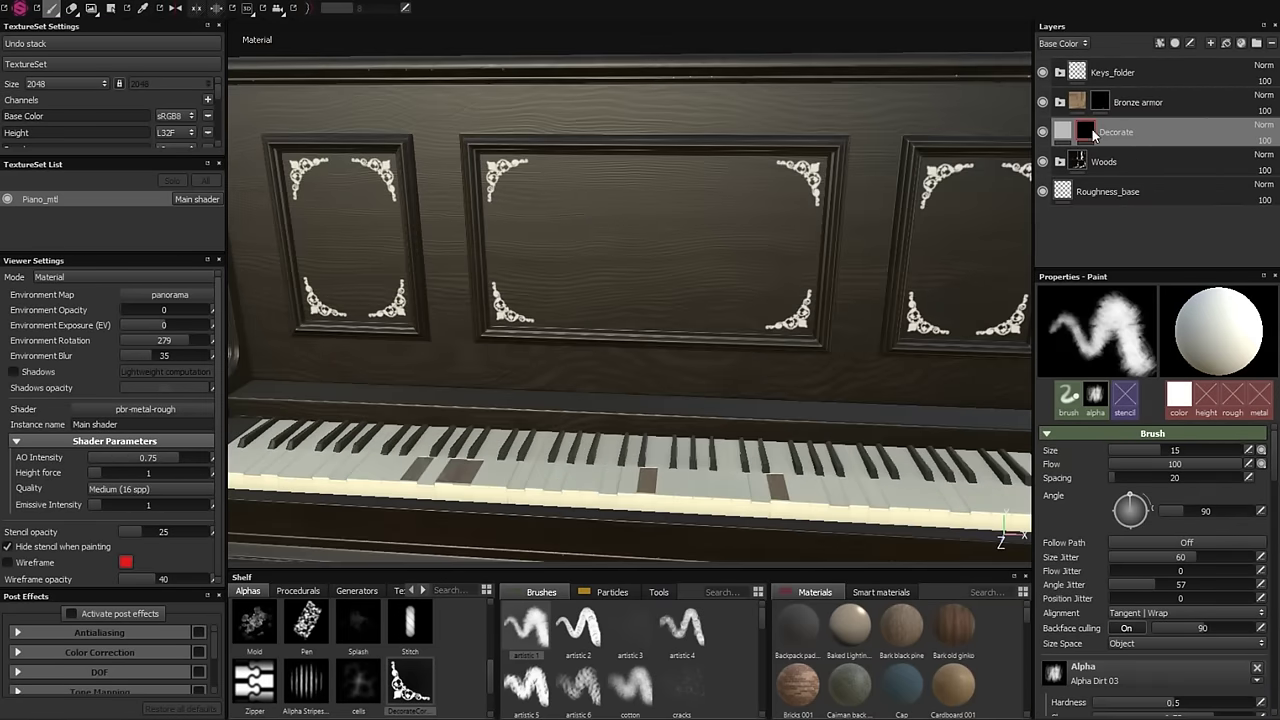
pyautogui.click(1093, 135)
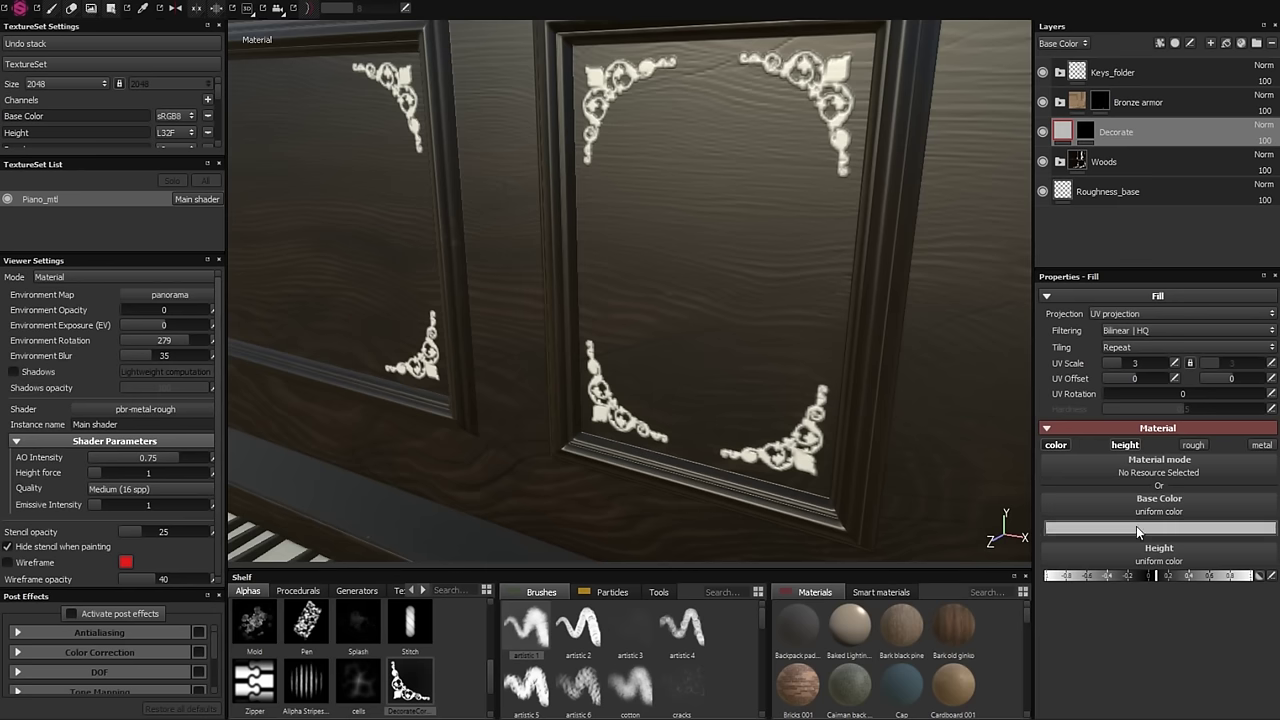
# - Tint the Decorate ornaments pale tan, set Soft Light blending and lower opacity to 26
pyautogui.click(1136, 526)
pyautogui.click(1264, 125)
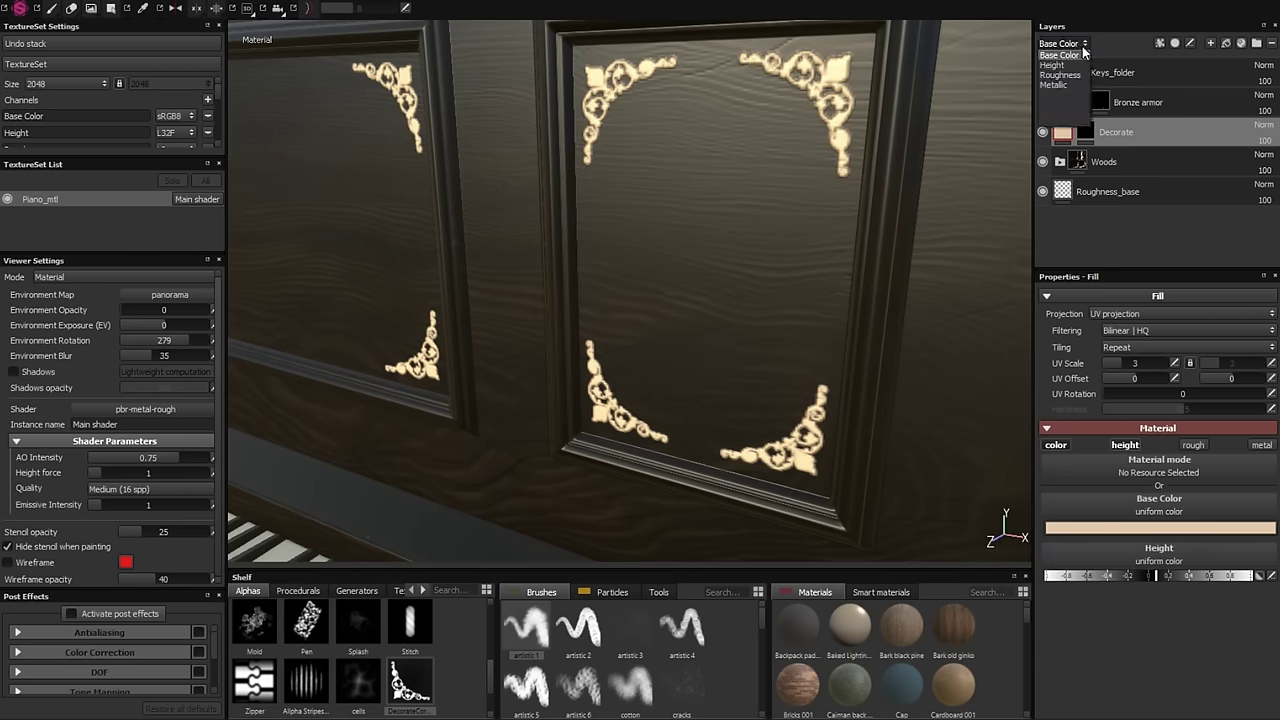
pyautogui.click(1228, 305)
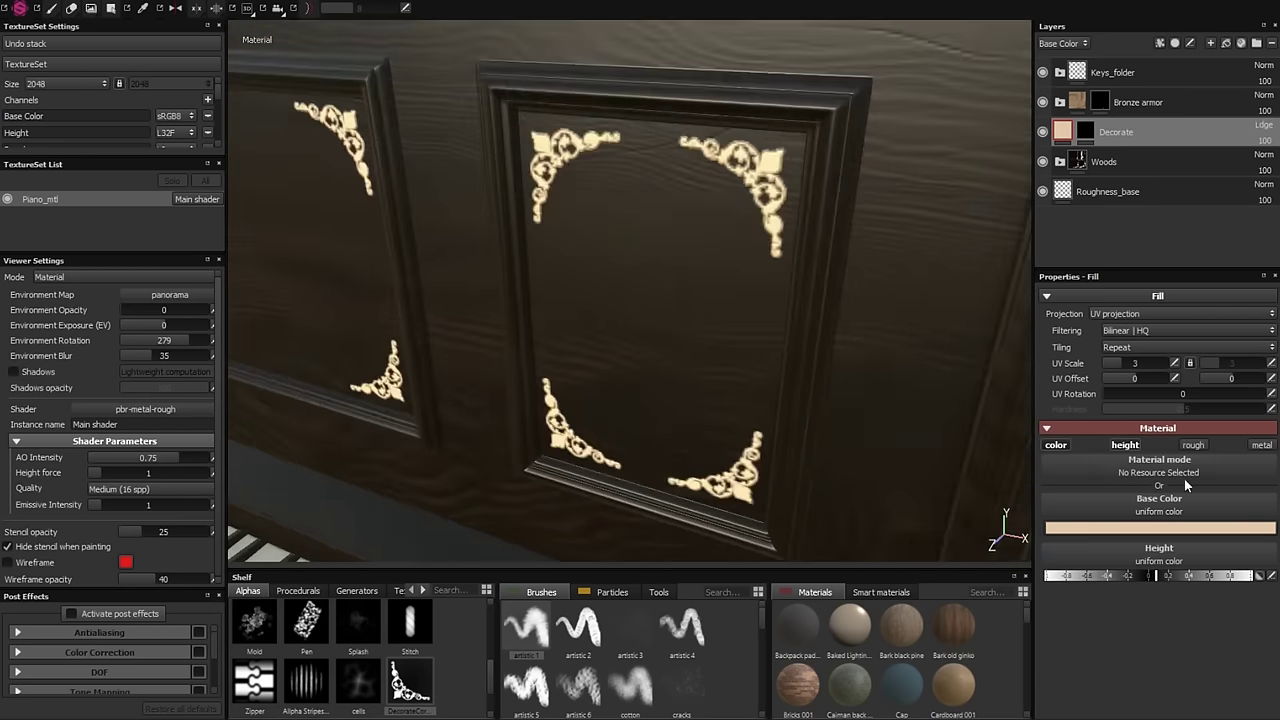
pyautogui.moveTo(1262, 140); pyautogui.dragTo(1230, 141)
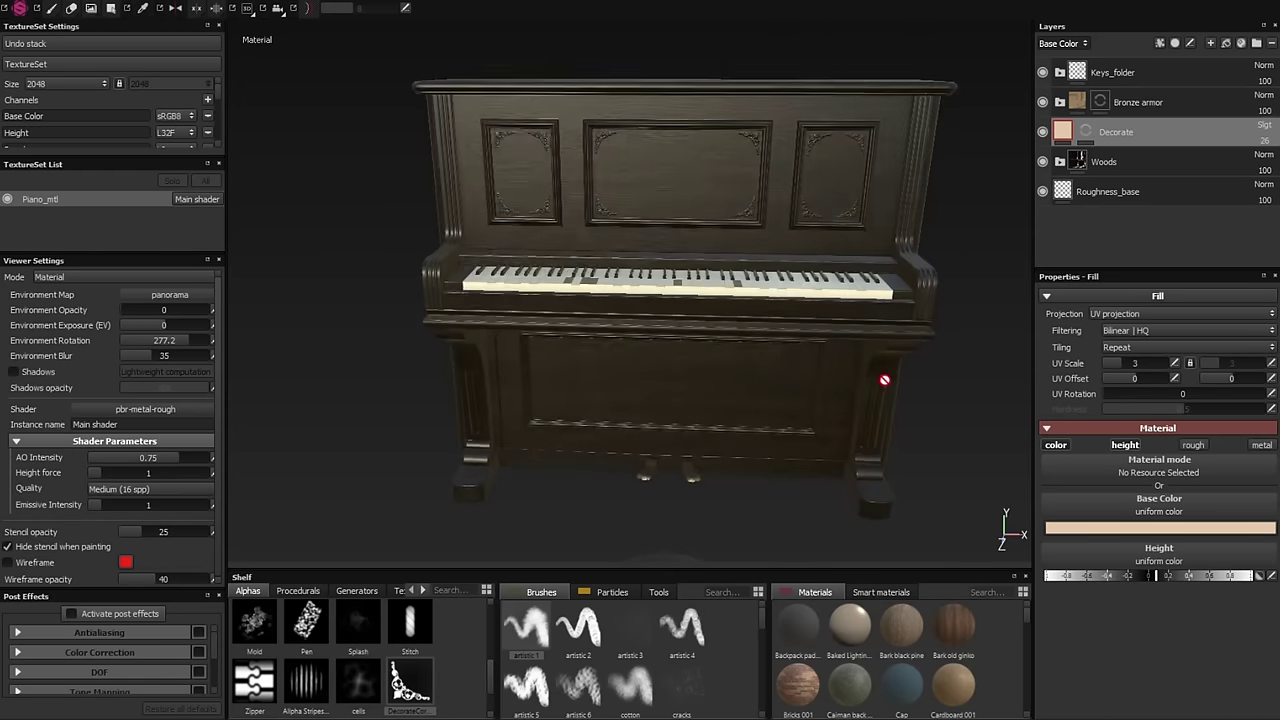
pyautogui.click(1128, 163)
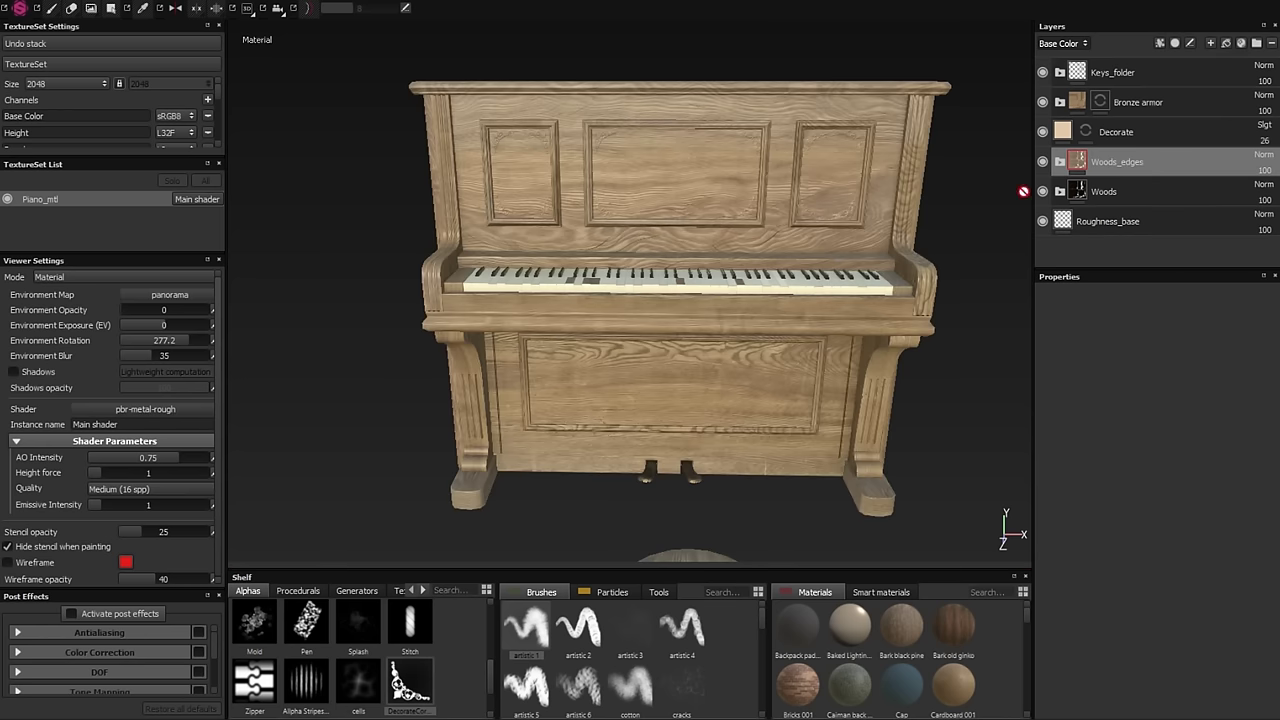
# - Set Woods_edges to Linear Dodge and mask it with MG Edge Damages, tuning Level and Intensity
pyautogui.click(1229, 299)
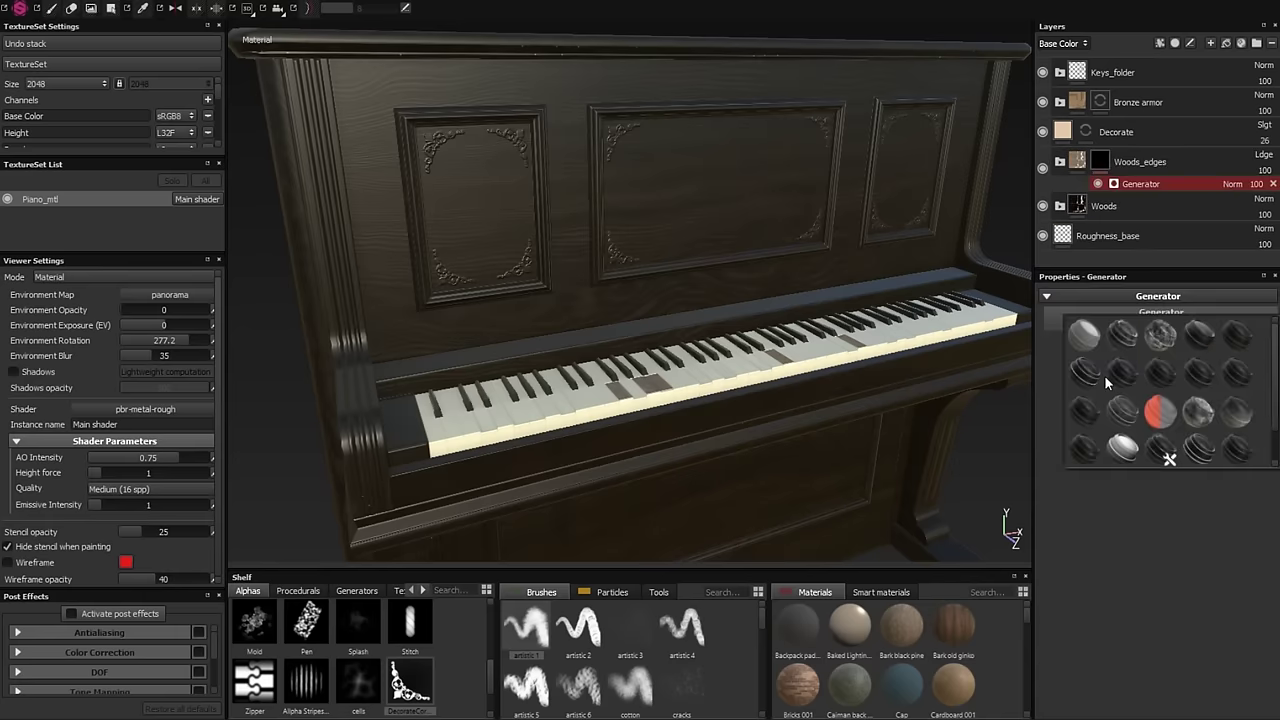
pyautogui.click(1104, 375)
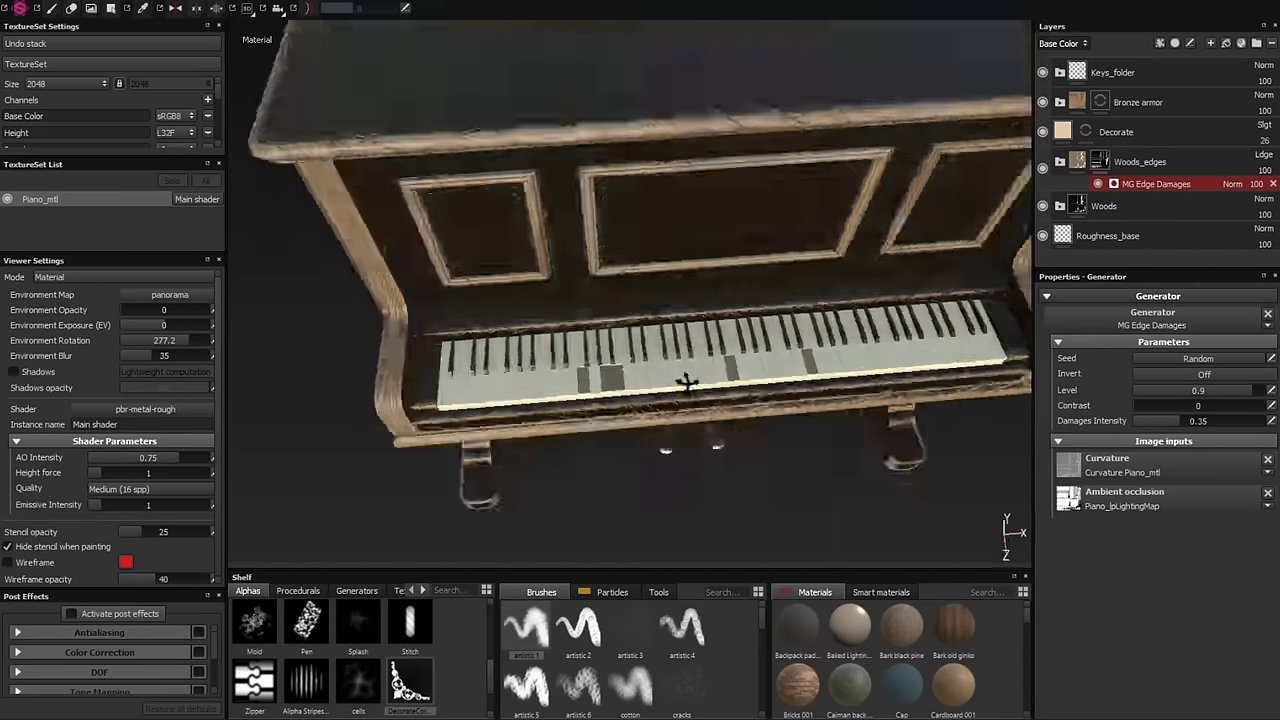
pyautogui.click(1198, 391)
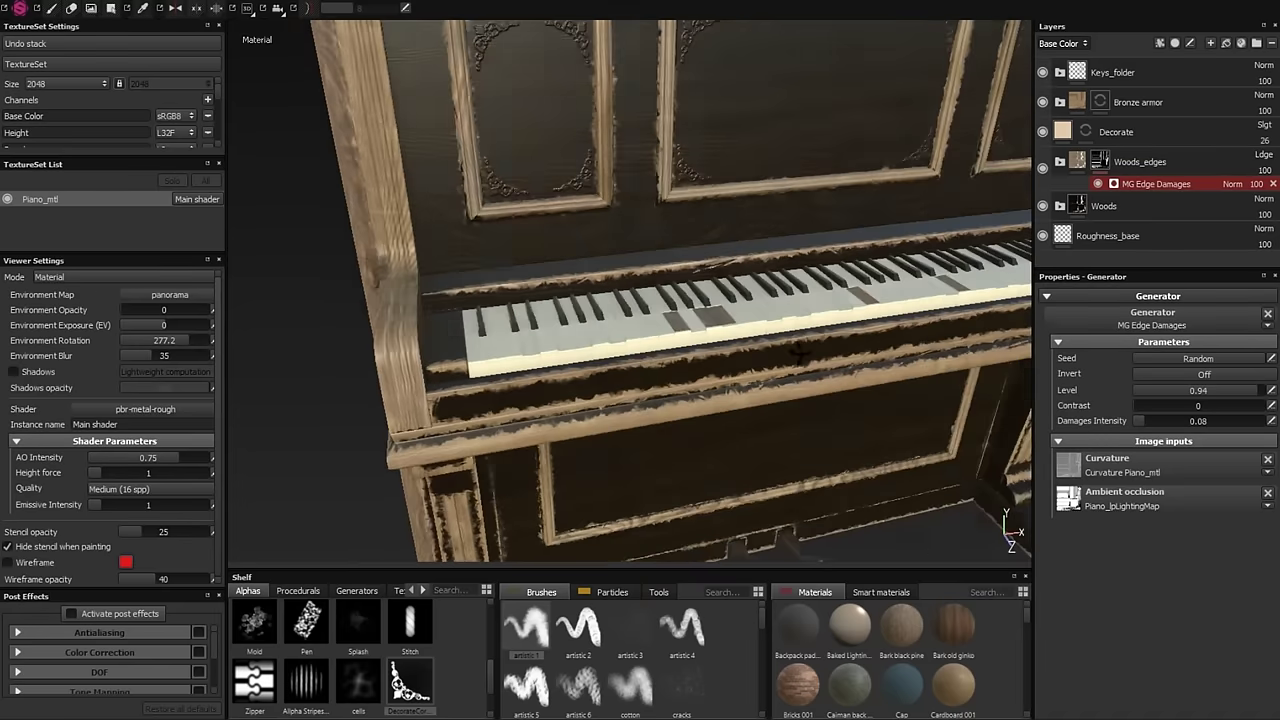
pyautogui.click(1250, 391)
pyautogui.click(1251, 396)
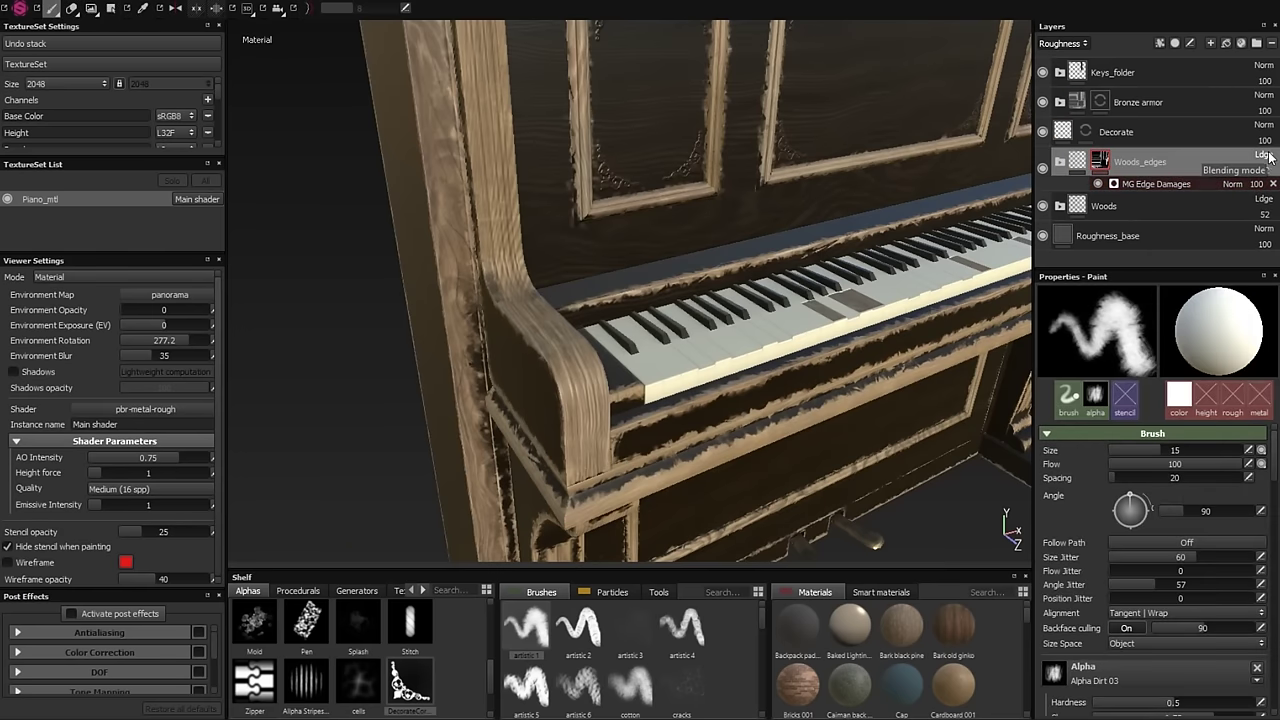
# - Check the channels and blend modes, then move Woods_edges above the Decorate layer
pyautogui.click(1268, 157)
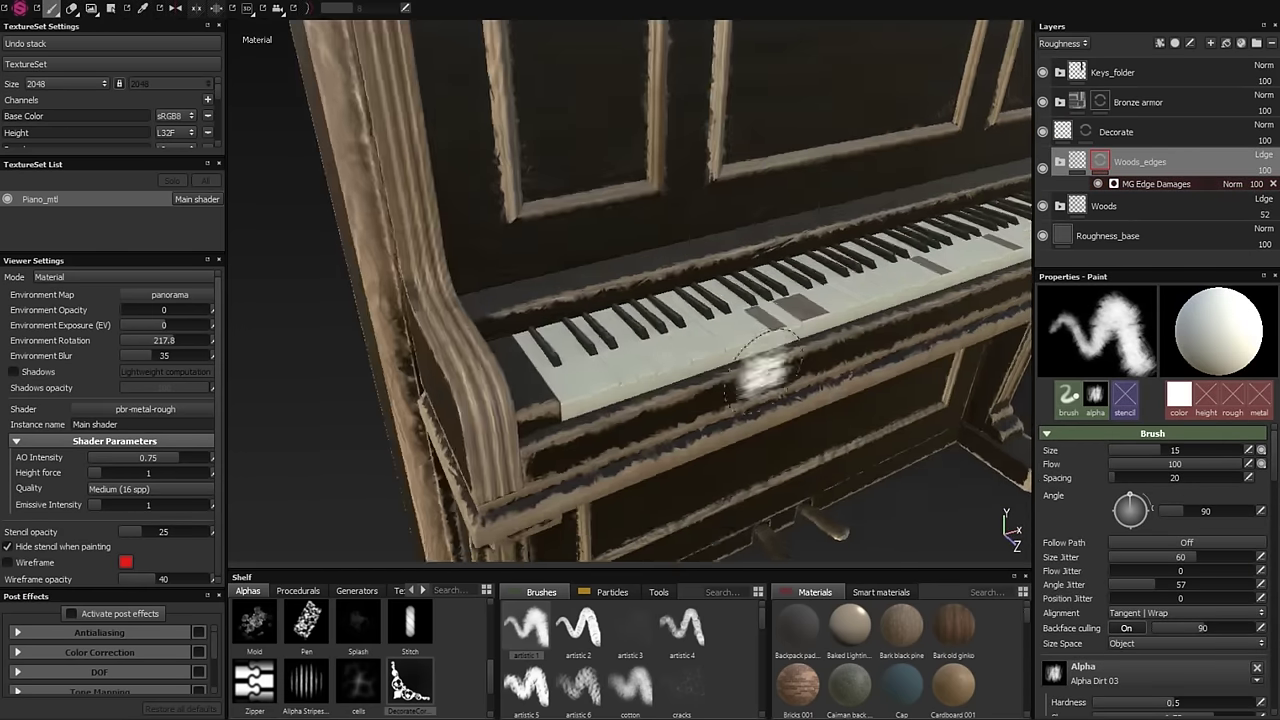
pyautogui.click(1268, 157)
pyautogui.click(1063, 43)
pyautogui.click(1060, 60)
pyautogui.click(1268, 157)
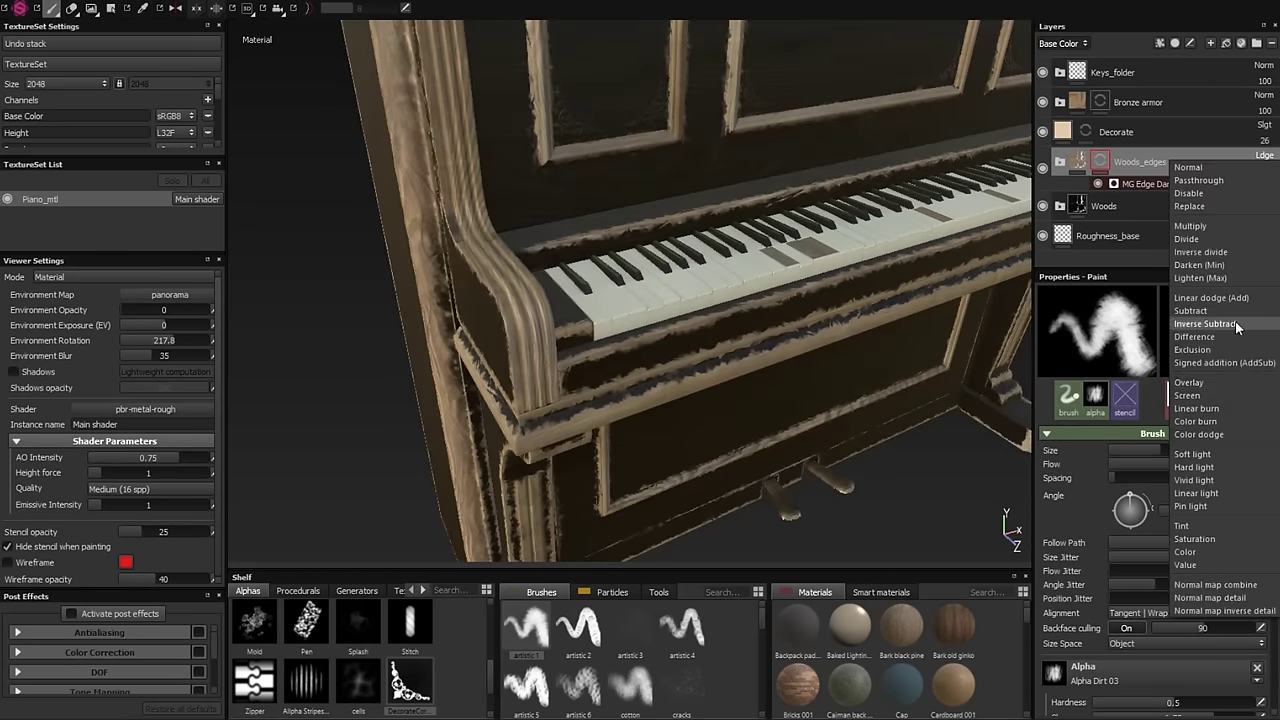
pyautogui.press('Escape')
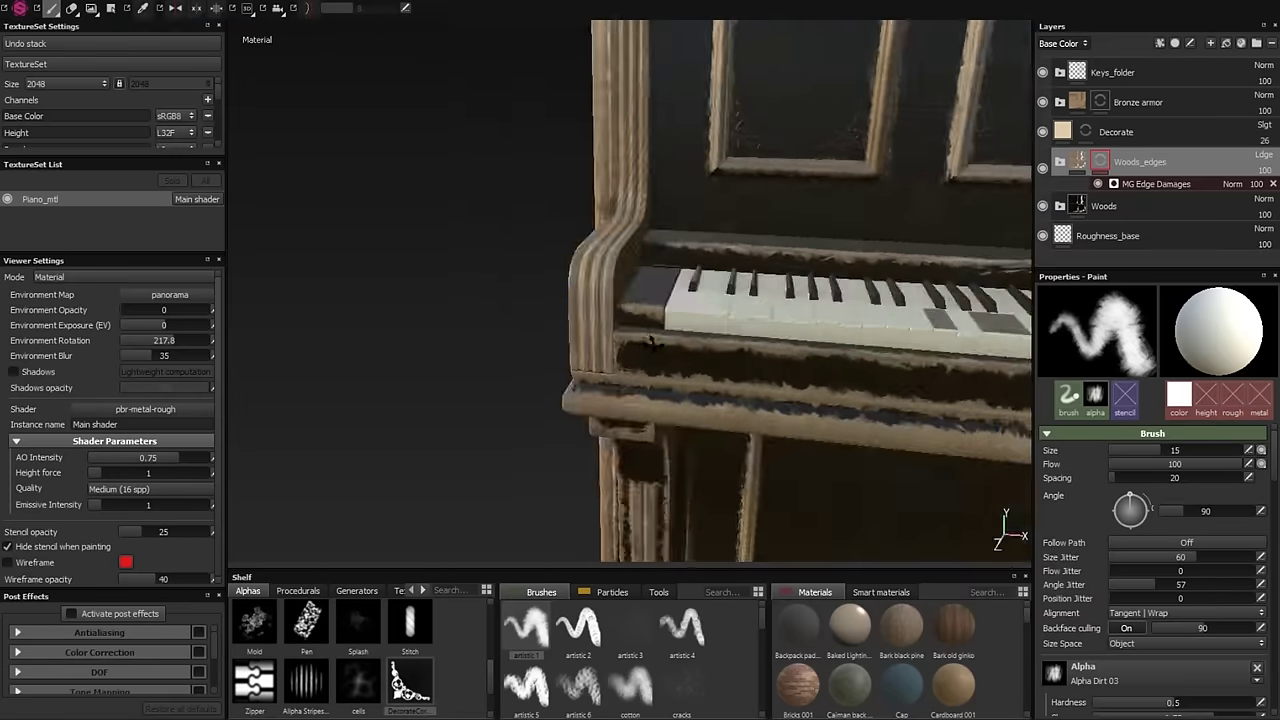
pyautogui.moveTo(1140, 161); pyautogui.dragTo(1140, 125)
pyautogui.click(1155, 154)
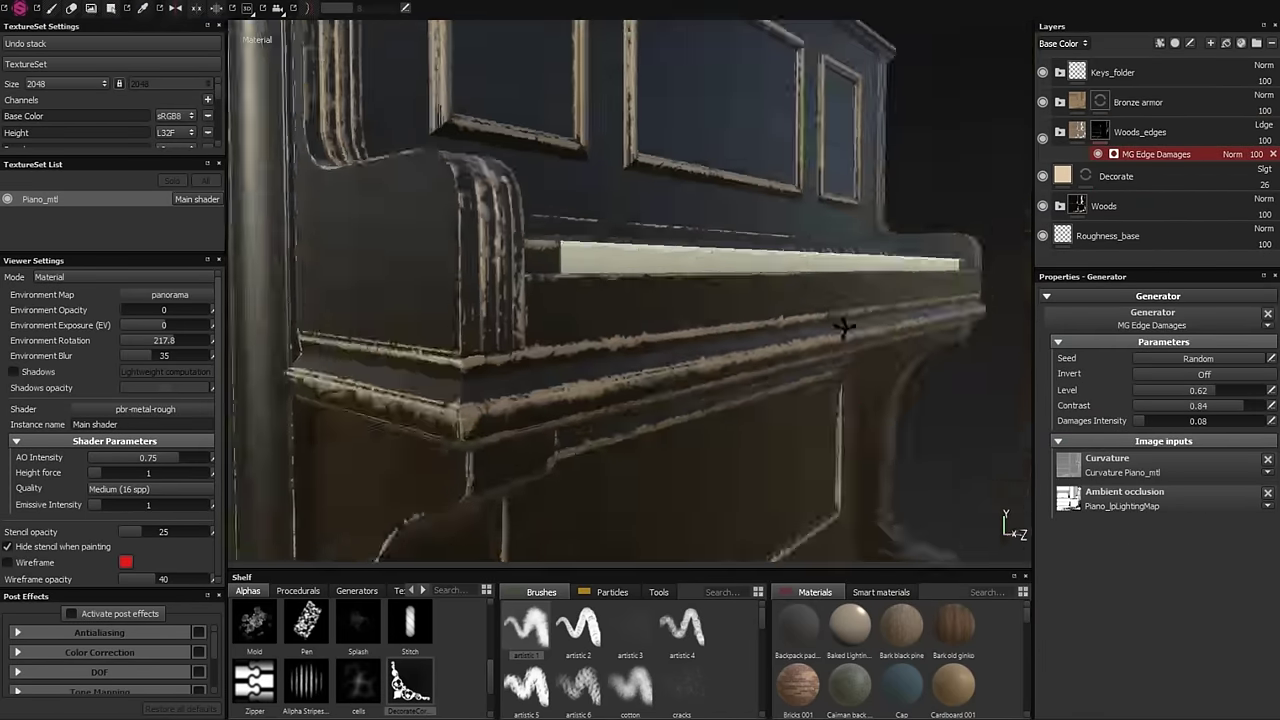
# - Add a fill layer above Wood_05 with an orange base colour
pyautogui.click(1152, 174)
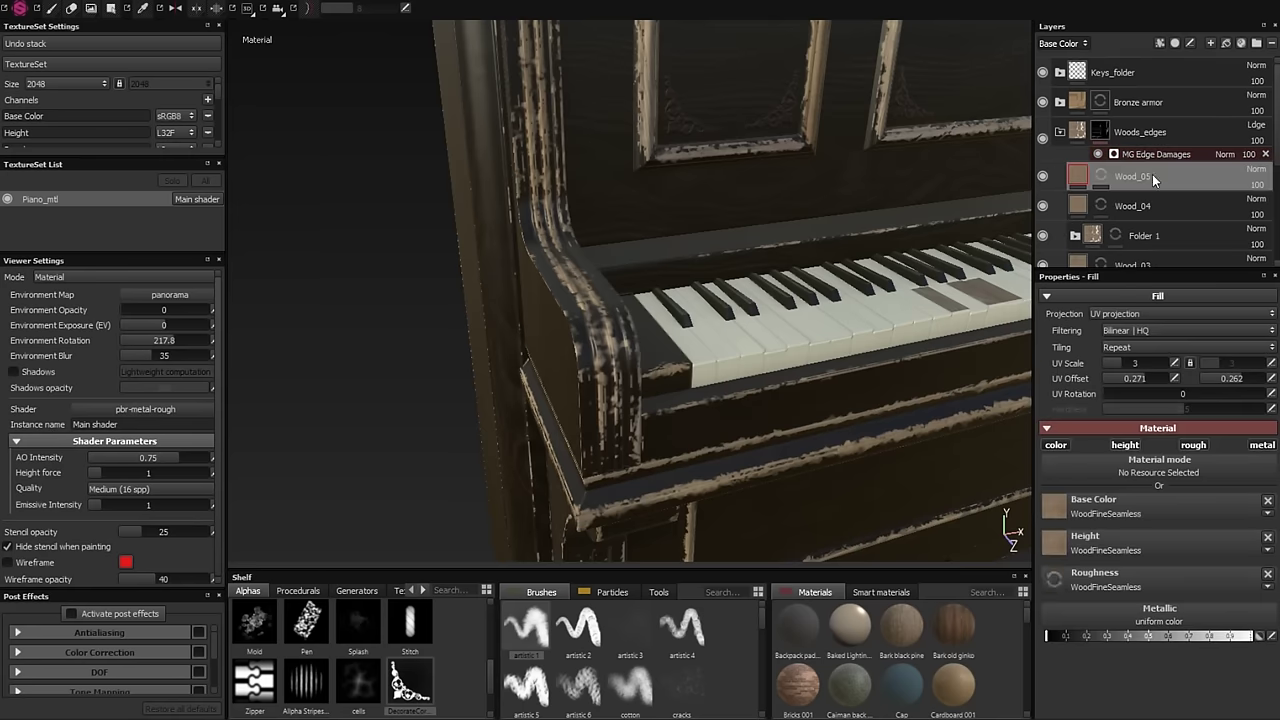
pyautogui.click(1153, 518)
pyautogui.click(1080, 480)
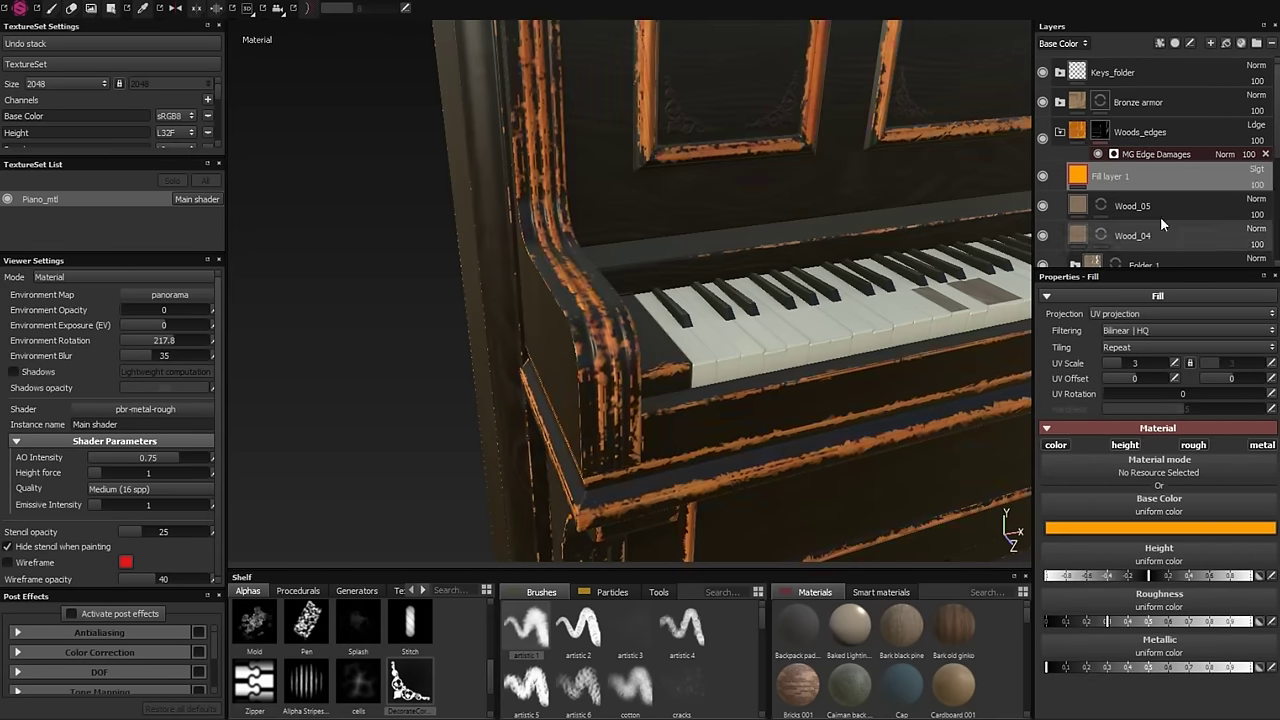
pyautogui.click(1150, 527)
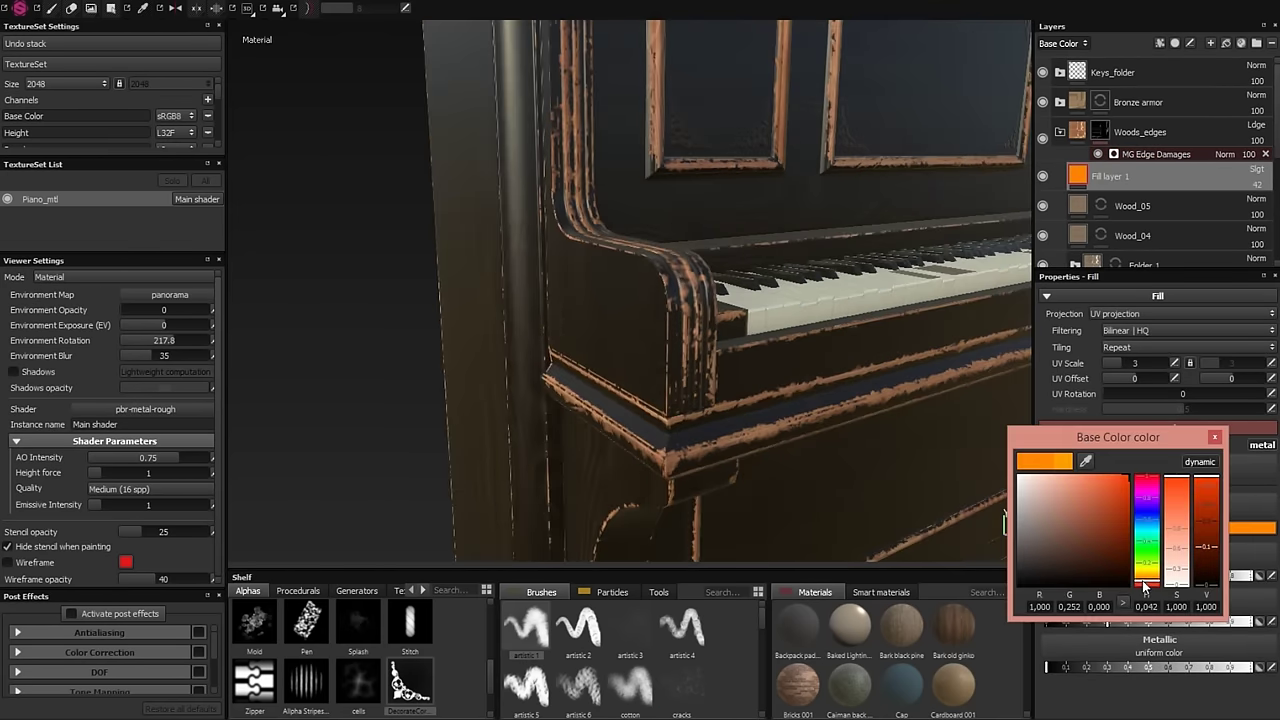
# - Place the Woods_edges layer into a new folder, Folder 1, and expand it
pyautogui.click(1140, 132)
pyautogui.click(1062, 43)
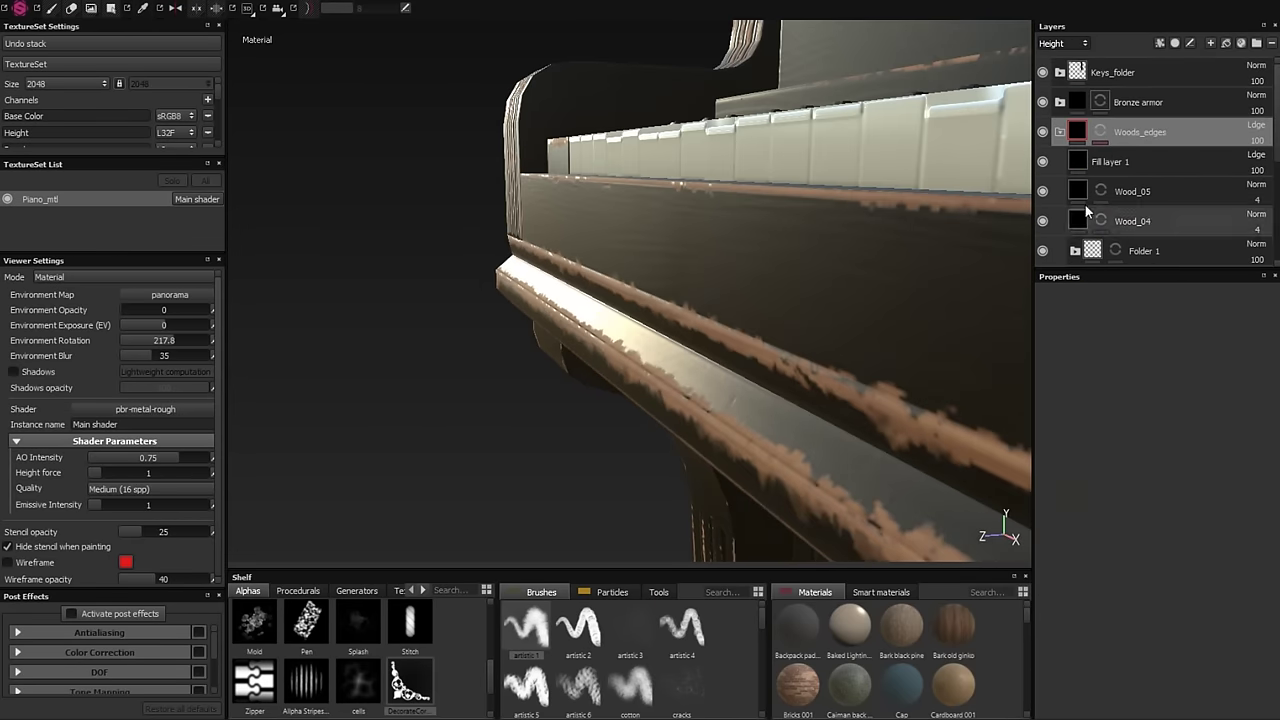
pyautogui.rightClick(1139, 162)
pyautogui.click(1186, 207)
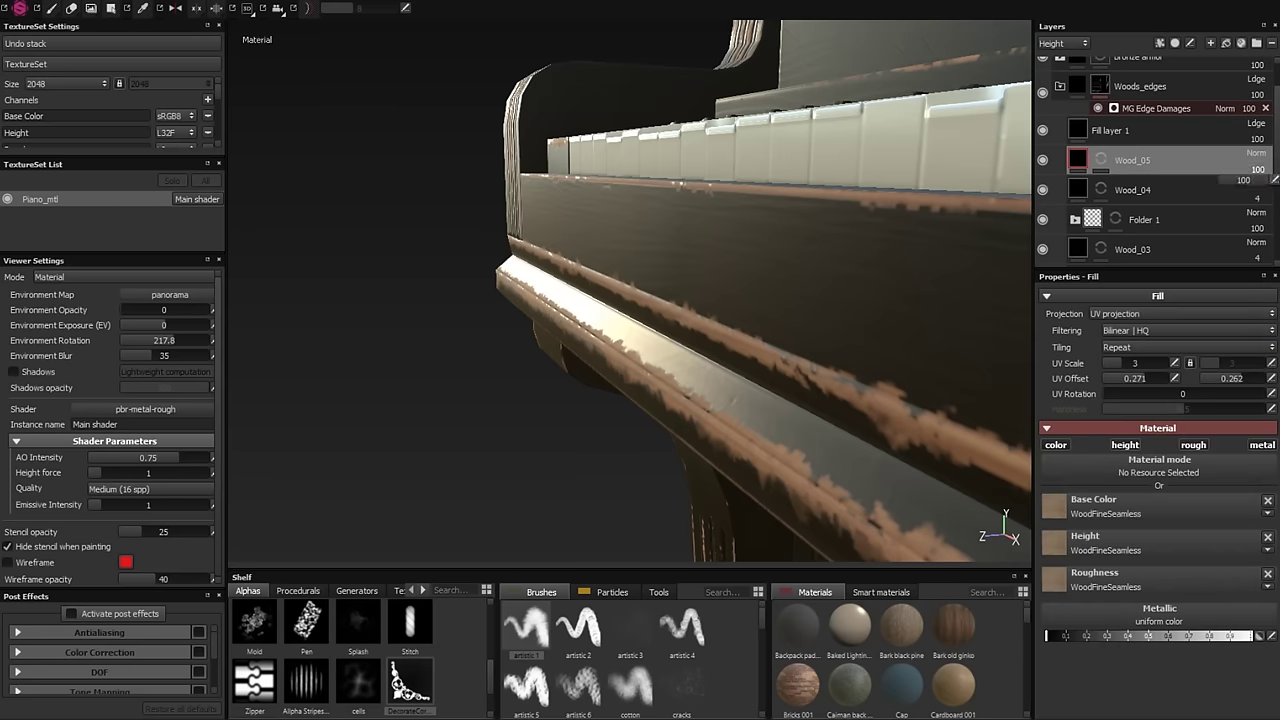
pyautogui.click(1075, 219)
pyautogui.scroll(-1, 1078, 175)
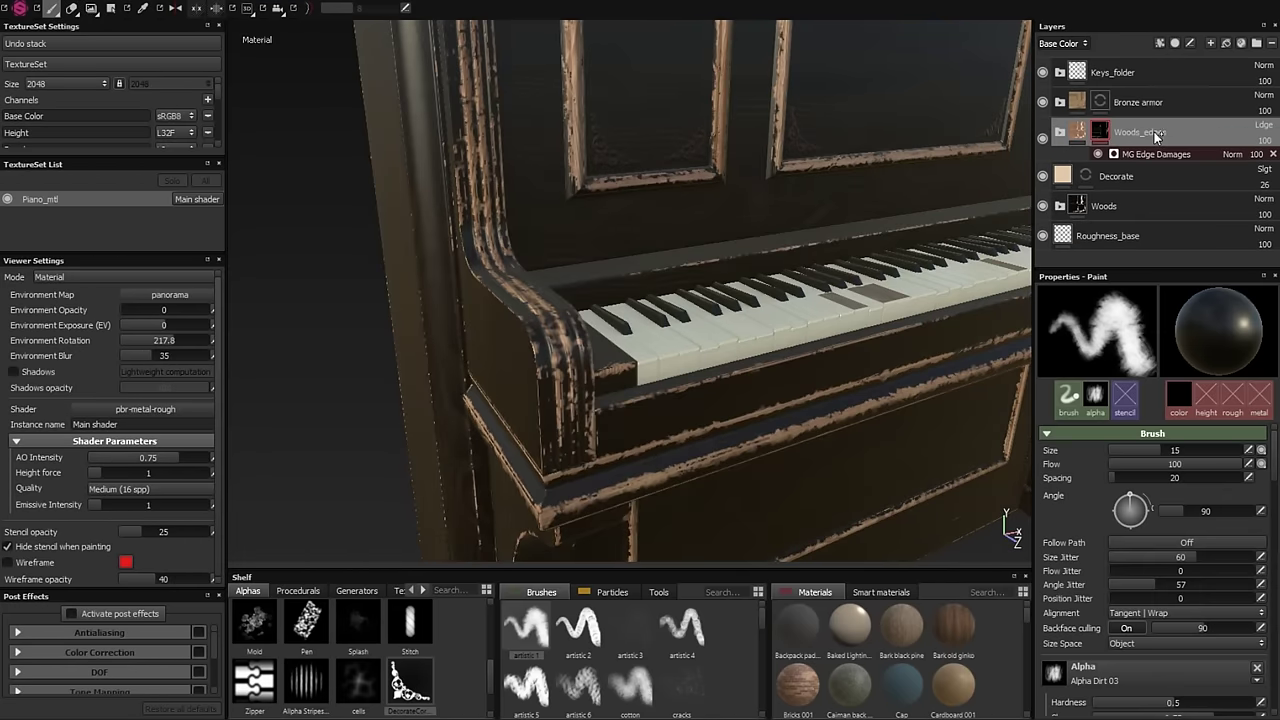
# - Rename the new folder Wood_edges_folder and give it a white mask
pyautogui.doubleClick(1131, 132)
pyautogui.write('Wood_edges_folder')
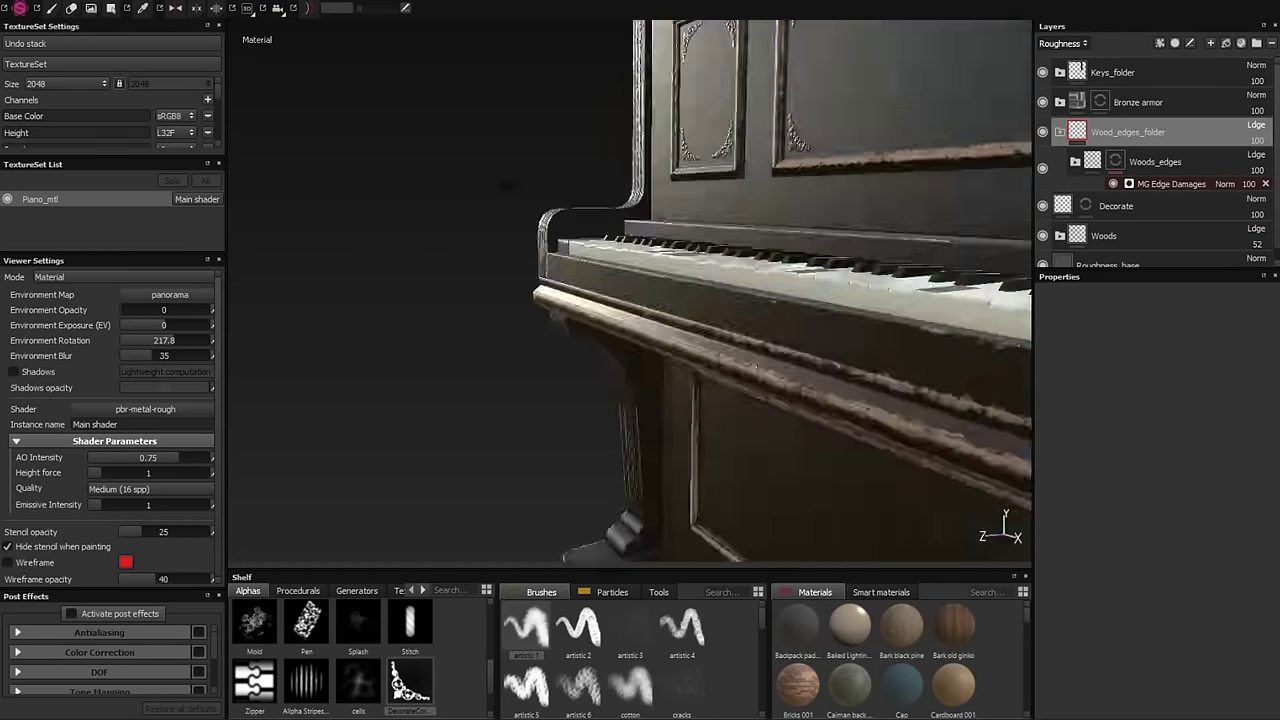
pyautogui.rightClick(1103, 129)
pyautogui.click(1140, 130)
pyautogui.scroll(-1, 1126, 476)
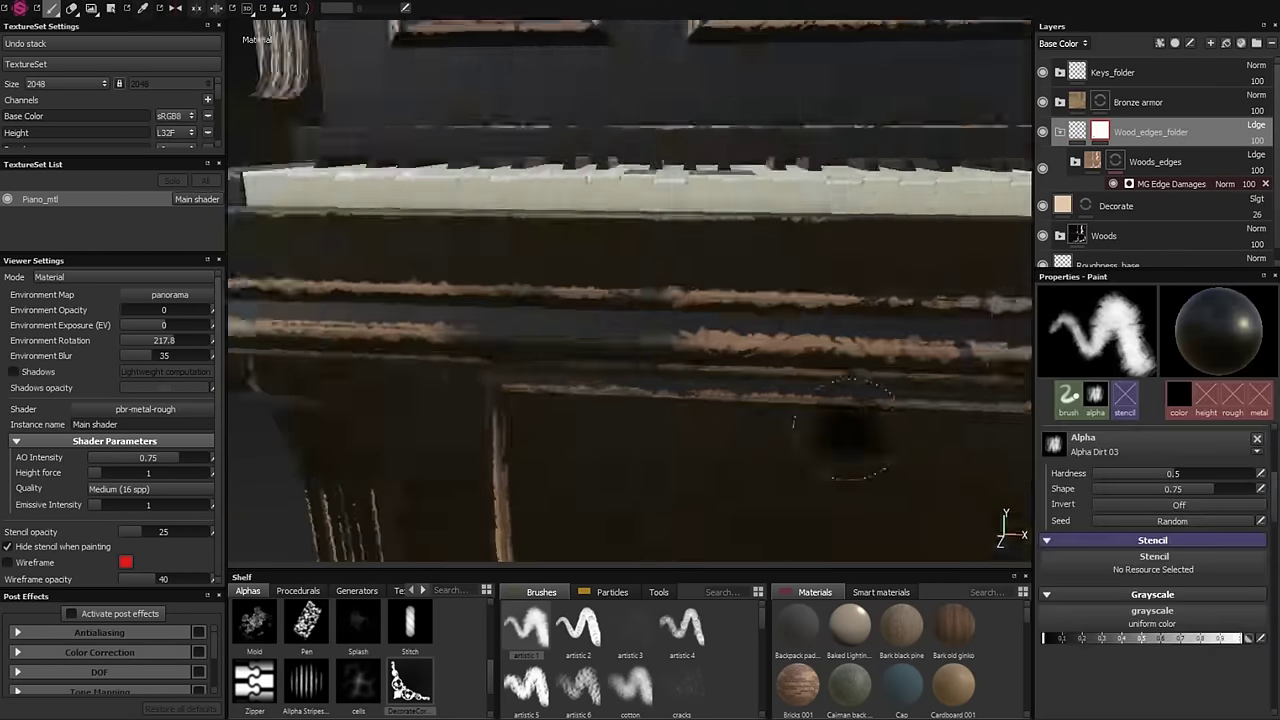
# - Paint out edge wear on the piano's side and along the top's front edge at brush size ~7
pyautogui.keyDown('alt'); pyautogui.moveTo(700, 300); pyautogui.dragTo(630, 360); pyautogui.keyUp('alt')
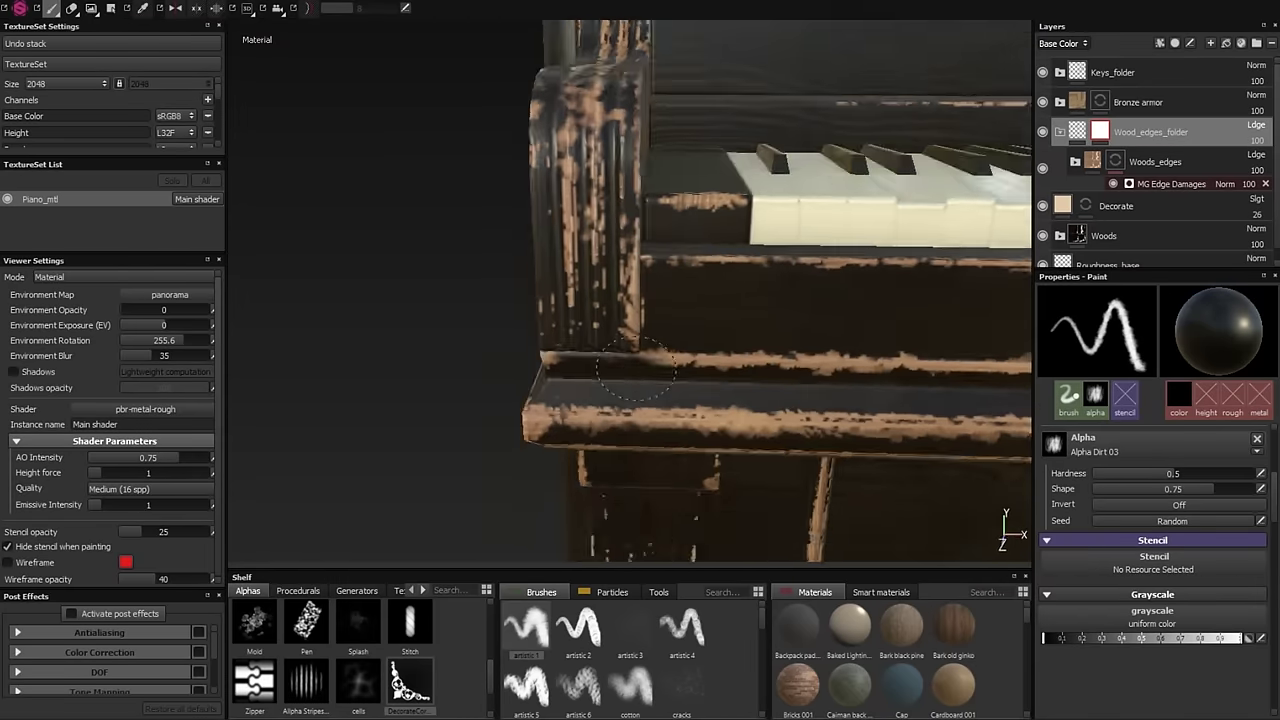
pyautogui.moveTo(536, 355)
pyautogui.keyDown('alt'); pyautogui.mouseDown()
pyautogui.moveTo(646, 389)
pyautogui.moveTo(577, 240)
pyautogui.mouseUp(); pyautogui.keyUp('alt')
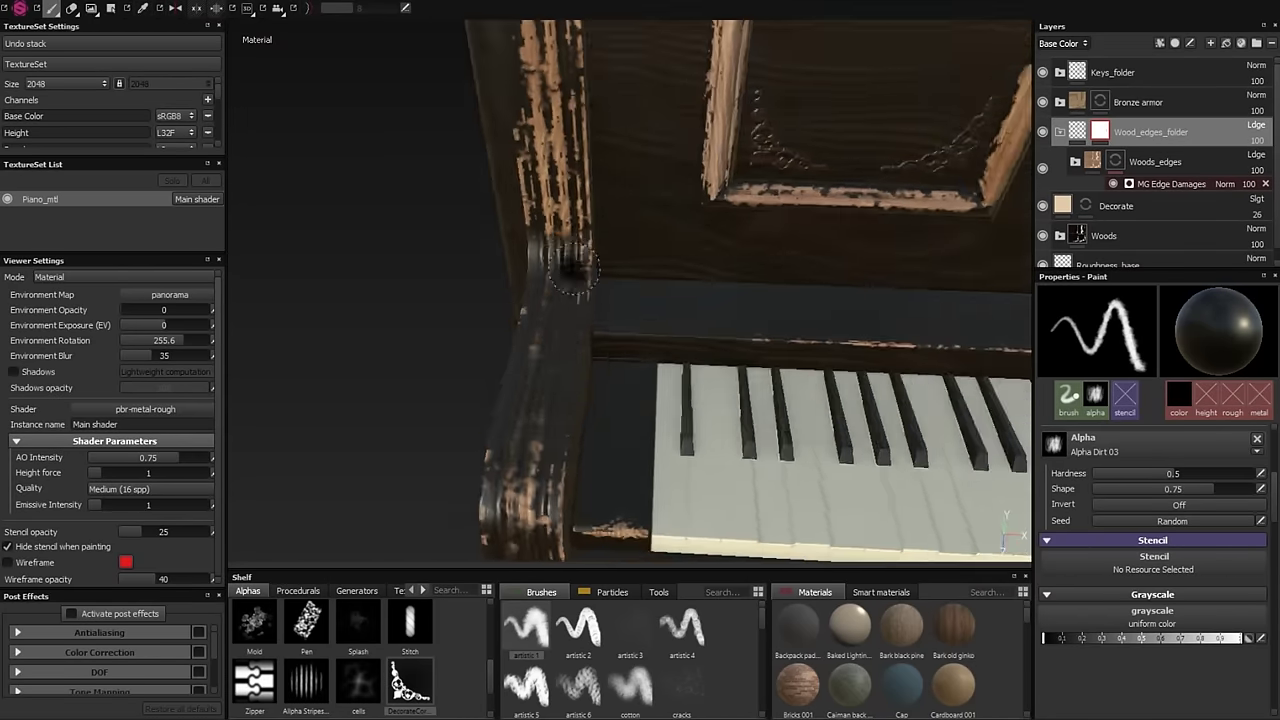
pyautogui.moveTo(626, 202)
pyautogui.keyDown('alt'); pyautogui.mouseDown()
pyautogui.moveTo(762, 323)
pyautogui.moveTo(1160, 530)
pyautogui.mouseUp(); pyautogui.keyUp('alt')
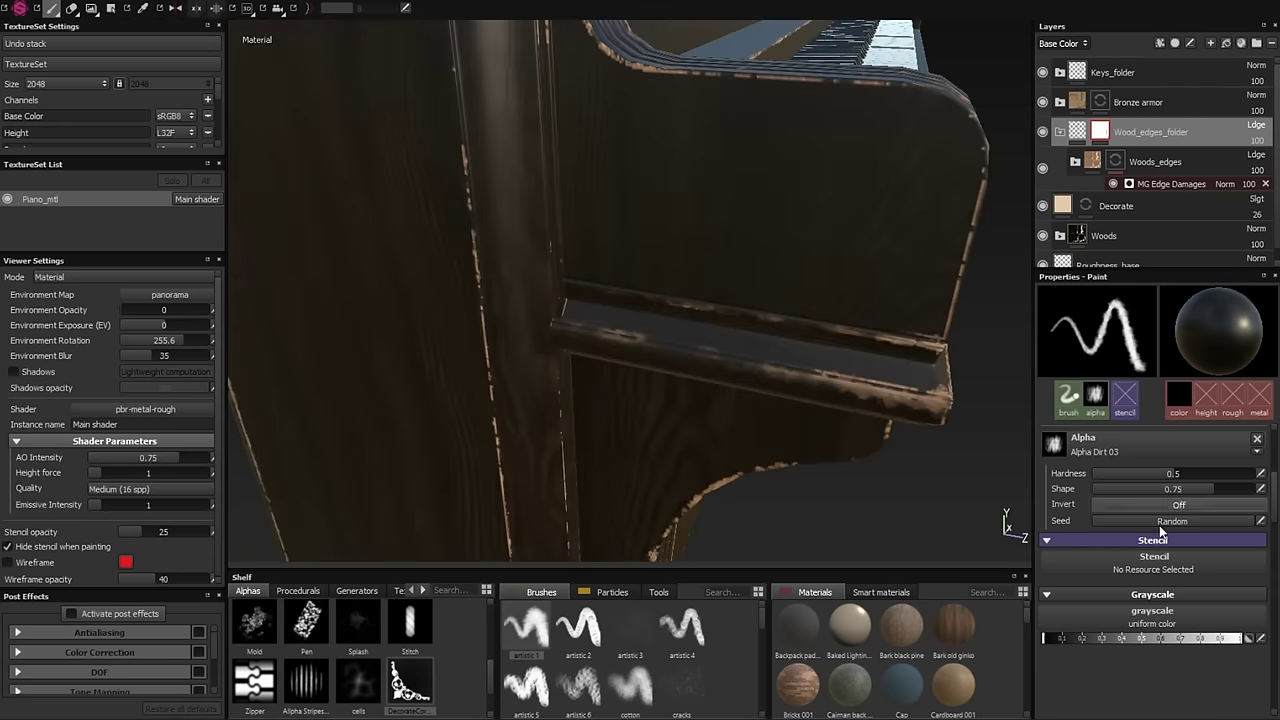
pyautogui.scroll(5, 1160, 530)
pyautogui.moveTo(760, 380)
pyautogui.keyDown('alt'); pyautogui.mouseDown()
pyautogui.moveTo(590, 368)
pyautogui.moveTo(625, 332)
pyautogui.mouseUp(); pyautogui.keyUp('alt')
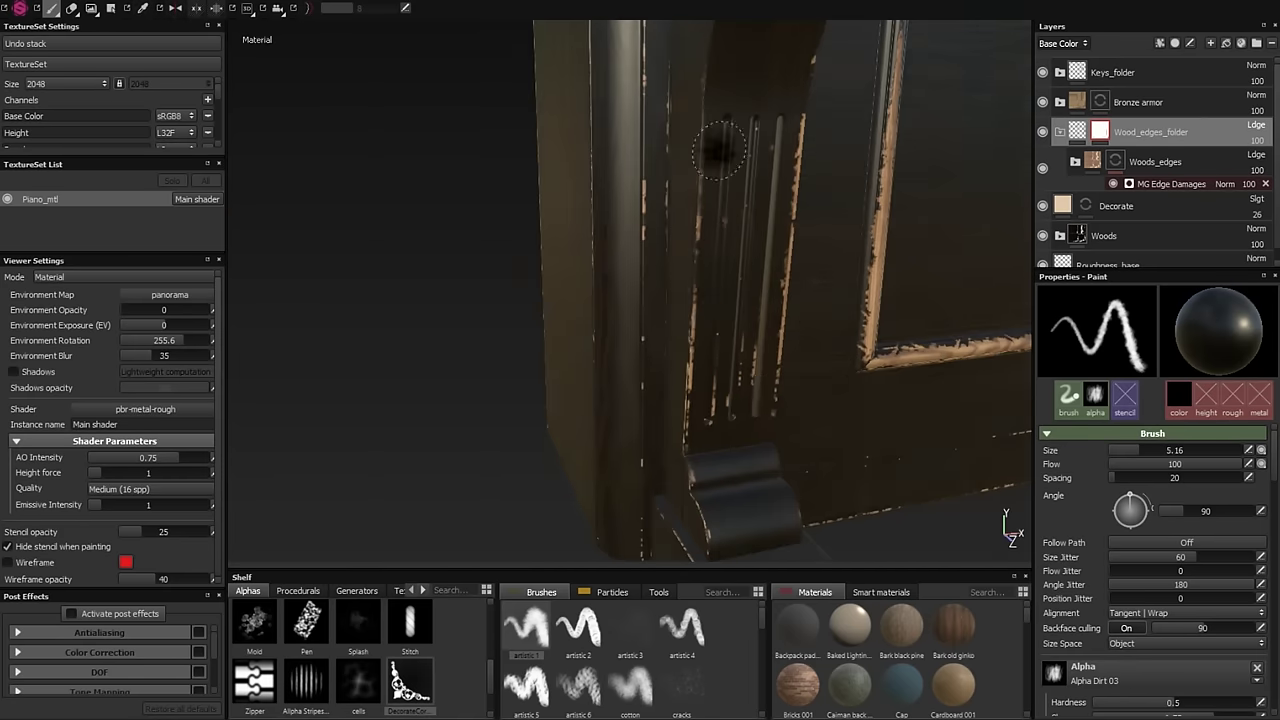
pyautogui.keyDown('alt'); pyautogui.moveTo(764, 128); pyautogui.dragTo(683, 336); pyautogui.keyUp('alt')
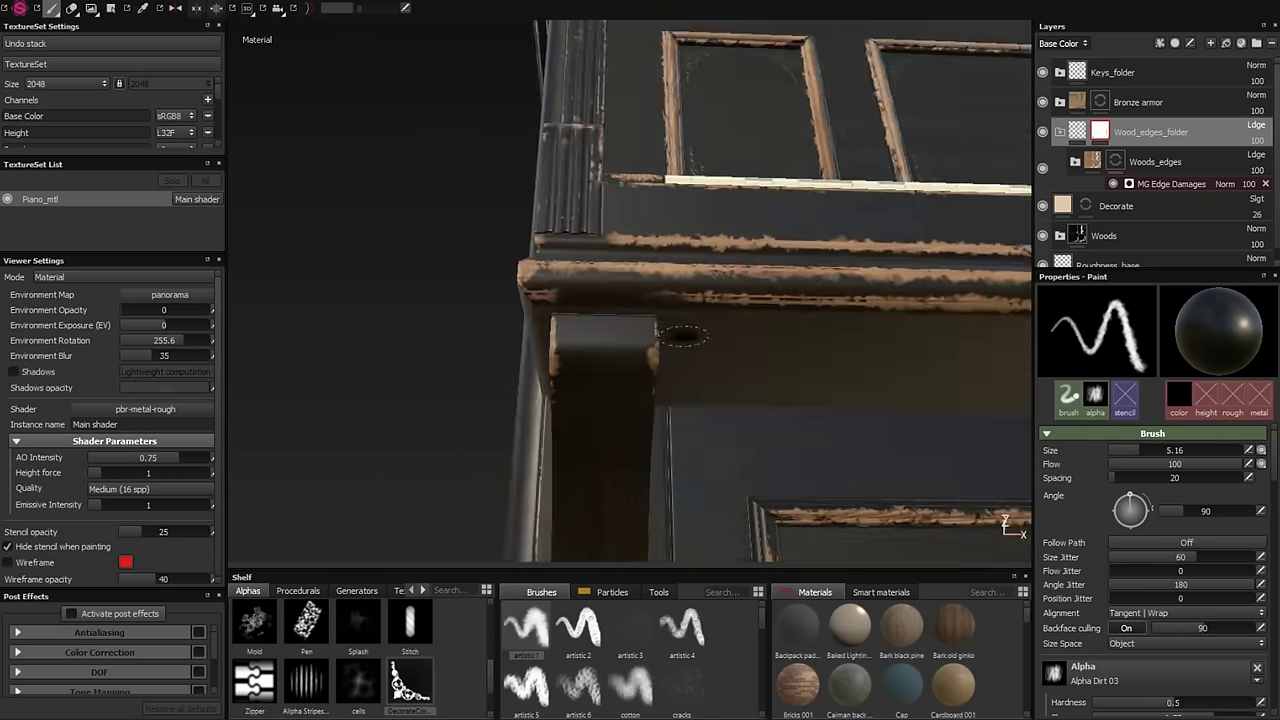
pyautogui.keyDown('alt'); pyautogui.moveTo(814, 97); pyautogui.dragTo(652, 216); pyautogui.keyUp('alt')
pyautogui.moveTo(652, 392)
pyautogui.keyDown('alt'); pyautogui.mouseDown()
pyautogui.moveTo(543, 322)
pyautogui.moveTo(663, 234)
pyautogui.mouseUp(); pyautogui.keyUp('alt')
pyautogui.keyDown('ctrl'); pyautogui.moveTo(663, 234); pyautogui.dragTo(690, 234, button='right'); pyautogui.keyUp('ctrl')
pyautogui.keyDown('alt'); pyautogui.moveTo(690, 234); pyautogui.dragTo(560, 302); pyautogui.keyUp('alt')
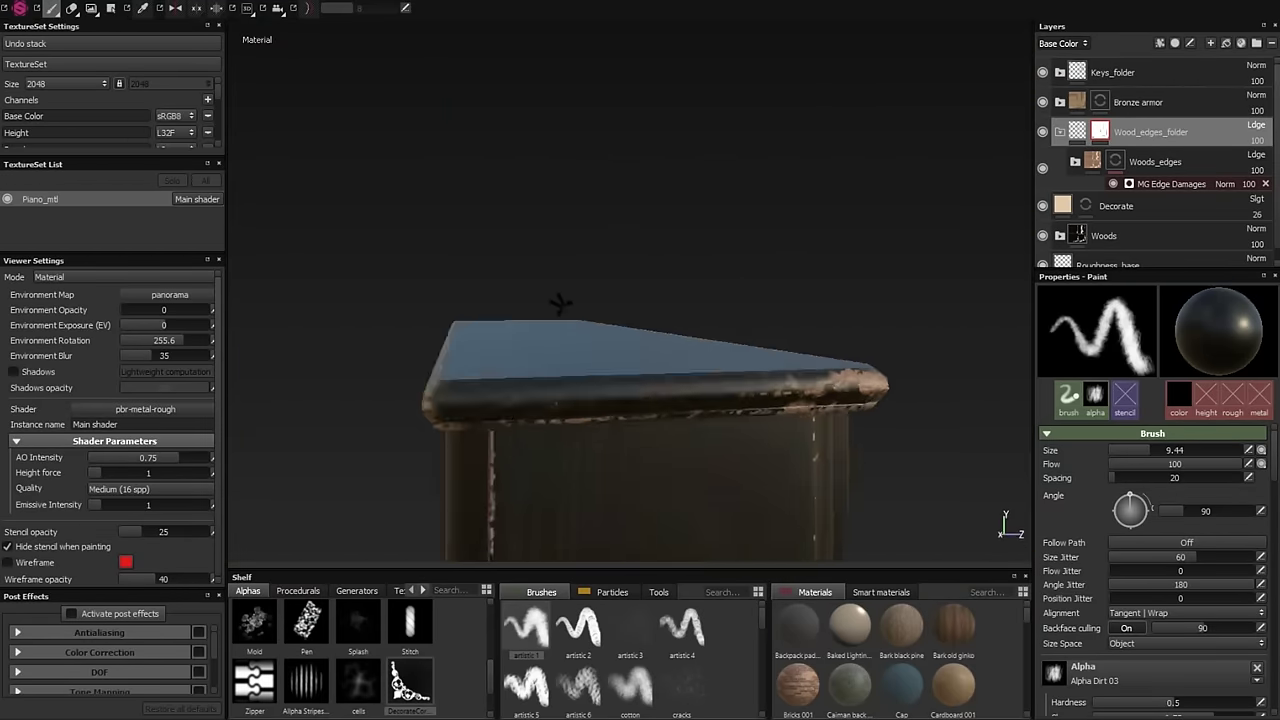
pyautogui.keyDown('alt'); pyautogui.moveTo(672, 344); pyautogui.dragTo(664, 297); pyautogui.keyUp('alt')
pyautogui.keyDown('ctrl'); pyautogui.moveTo(664, 297); pyautogui.dragTo(650, 297, button='right'); pyautogui.keyUp('ctrl')
pyautogui.moveTo(664, 297)
pyautogui.keyDown('alt'); pyautogui.mouseDown()
pyautogui.moveTo(655, 250)
pyautogui.moveTo(537, 272)
pyautogui.moveTo(673, 336)
pyautogui.moveTo(666, 296)
pyautogui.mouseUp(); pyautogui.keyUp('alt')
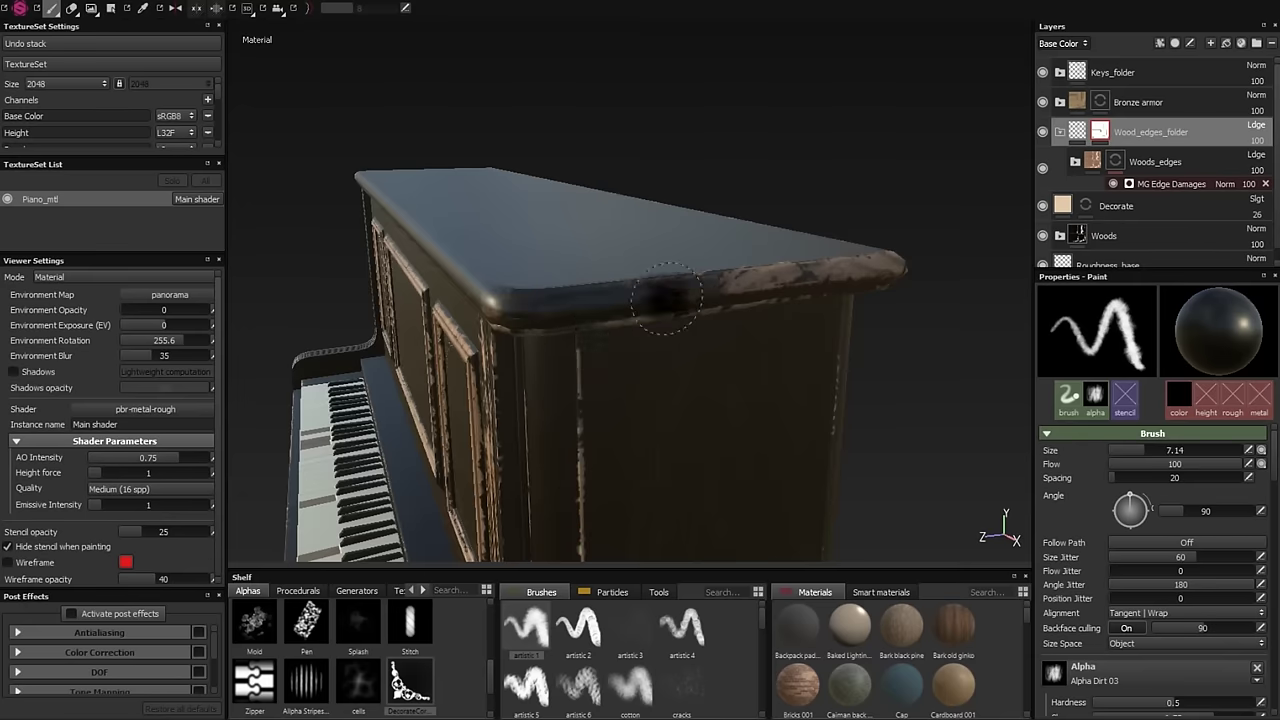
# - Shrink the brush to about 4 for finer wear painting around the upper panel frame
pyautogui.moveTo(595, 183)
pyautogui.keyDown('alt'); pyautogui.mouseDown()
pyautogui.moveTo(706, 217)
pyautogui.moveTo(586, 386)
pyautogui.moveTo(540, 275)
pyautogui.mouseUp(); pyautogui.keyUp('alt')
pyautogui.moveTo(683, 291)
pyautogui.keyDown('alt'); pyautogui.mouseDown()
pyautogui.moveTo(686, 371)
pyautogui.moveTo(545, 245)
pyautogui.moveTo(600, 170)
pyautogui.mouseUp(); pyautogui.keyUp('alt')
pyautogui.scroll(5, 614, 129)
pyautogui.press('[')
pyautogui.moveTo(760, 205)
pyautogui.keyDown('alt'); pyautogui.mouseDown()
pyautogui.moveTo(737, 371)
pyautogui.moveTo(791, 323)
pyautogui.moveTo(771, 371)
pyautogui.moveTo(726, 352)
pyautogui.moveTo(490, 352)
pyautogui.moveTo(500, 325)
pyautogui.mouseUp(); pyautogui.keyUp('alt')
pyautogui.press('[')
pyautogui.press('[')
pyautogui.moveTo(535, 240)
pyautogui.keyDown('alt'); pyautogui.mouseDown()
pyautogui.moveTo(560, 300)
pyautogui.moveTo(600, 340)
pyautogui.moveTo(558, 241)
pyautogui.mouseUp(); pyautogui.keyUp('alt')
pyautogui.keyDown('alt'); pyautogui.moveTo(465, 240); pyautogui.dragTo(810, 258); pyautogui.keyUp('alt')
pyautogui.keyDown('alt'); pyautogui.moveTo(897, 237); pyautogui.dragTo(781, 278); pyautogui.keyUp('alt')
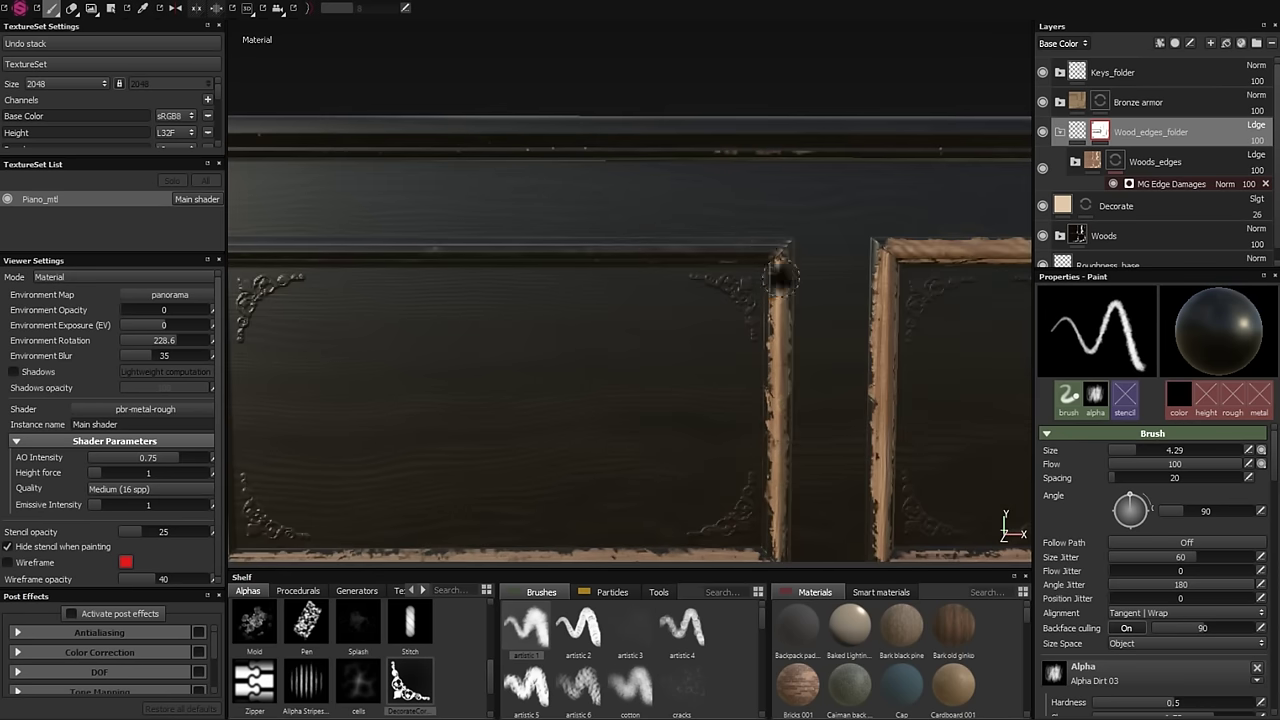
pyautogui.moveTo(790, 347)
pyautogui.keyDown('alt'); pyautogui.mouseDown()
pyautogui.moveTo(737, 371)
pyautogui.moveTo(751, 369)
pyautogui.moveTo(651, 258)
pyautogui.mouseUp(); pyautogui.keyUp('alt')
# - Set the freehand brush to white with flow 11 and a smaller size
pyautogui.press('4')
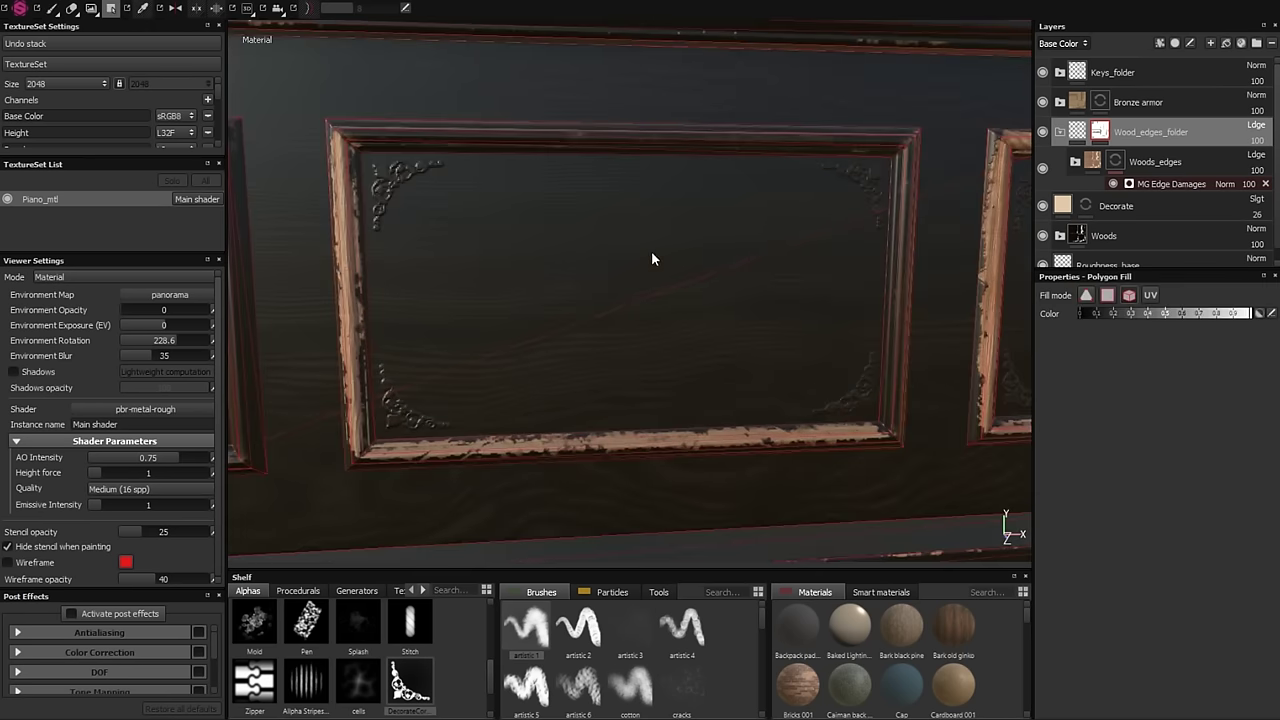
pyautogui.keyDown('alt'); pyautogui.moveTo(419, 446); pyautogui.dragTo(649, 413); pyautogui.keyUp('alt')
pyautogui.press('1')
pyautogui.scroll(2, 649, 413)
pyautogui.scroll(-3, 695, 640)
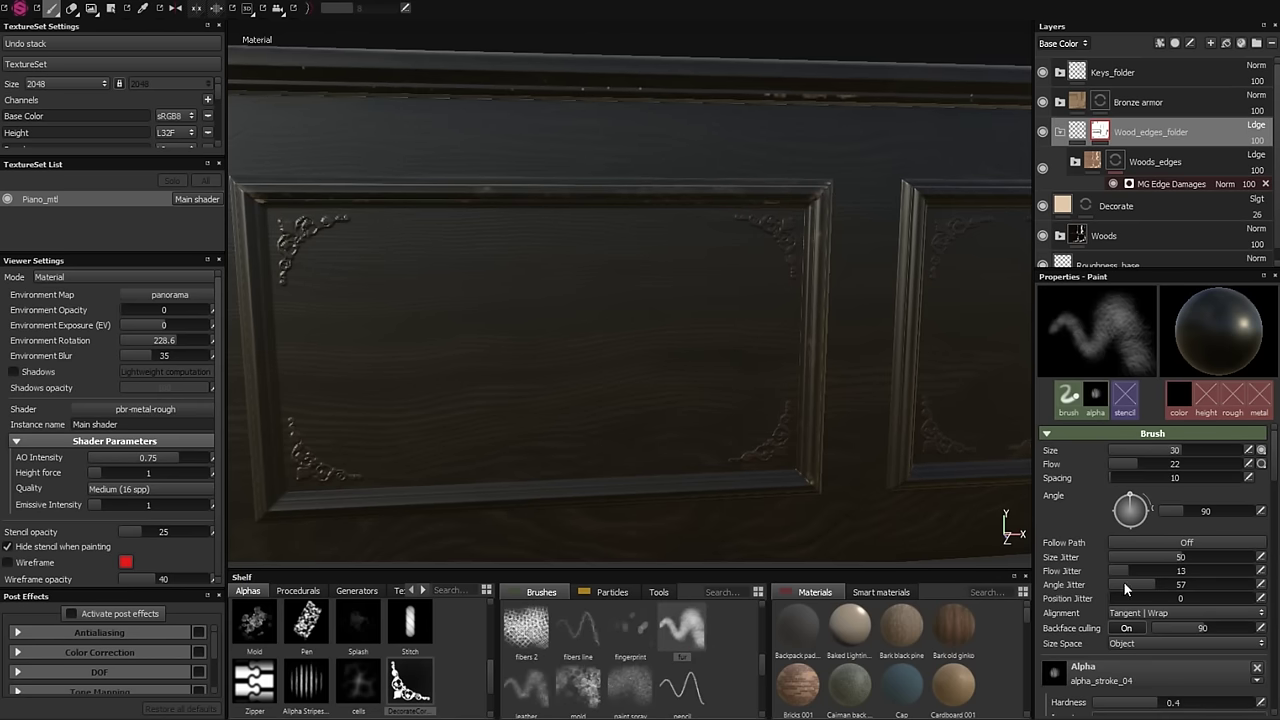
pyautogui.keyDown('alt'); pyautogui.moveTo(494, 207); pyautogui.dragTo(623, 223); pyautogui.keyUp('alt')
pyautogui.keyDown('ctrl'); pyautogui.moveTo(523, 214); pyautogui.dragTo(523, 189, button='right'); pyautogui.keyUp('ctrl')
pyautogui.moveTo(523, 189)
pyautogui.keyDown('alt'); pyautogui.mouseDown()
pyautogui.moveTo(589, 187)
pyautogui.moveTo(529, 306)
pyautogui.moveTo(609, 443)
pyautogui.moveTo(744, 403)
pyautogui.moveTo(711, 391)
pyautogui.mouseUp(); pyautogui.keyUp('alt')
# - Rotate the lighting, shrink the brush to about 3.5, and choose the artistic 1 brush preset
pyautogui.keyDown('shift'); pyautogui.moveTo(711, 391); pyautogui.dragTo(573, 467, button='right'); pyautogui.keyUp('shift')
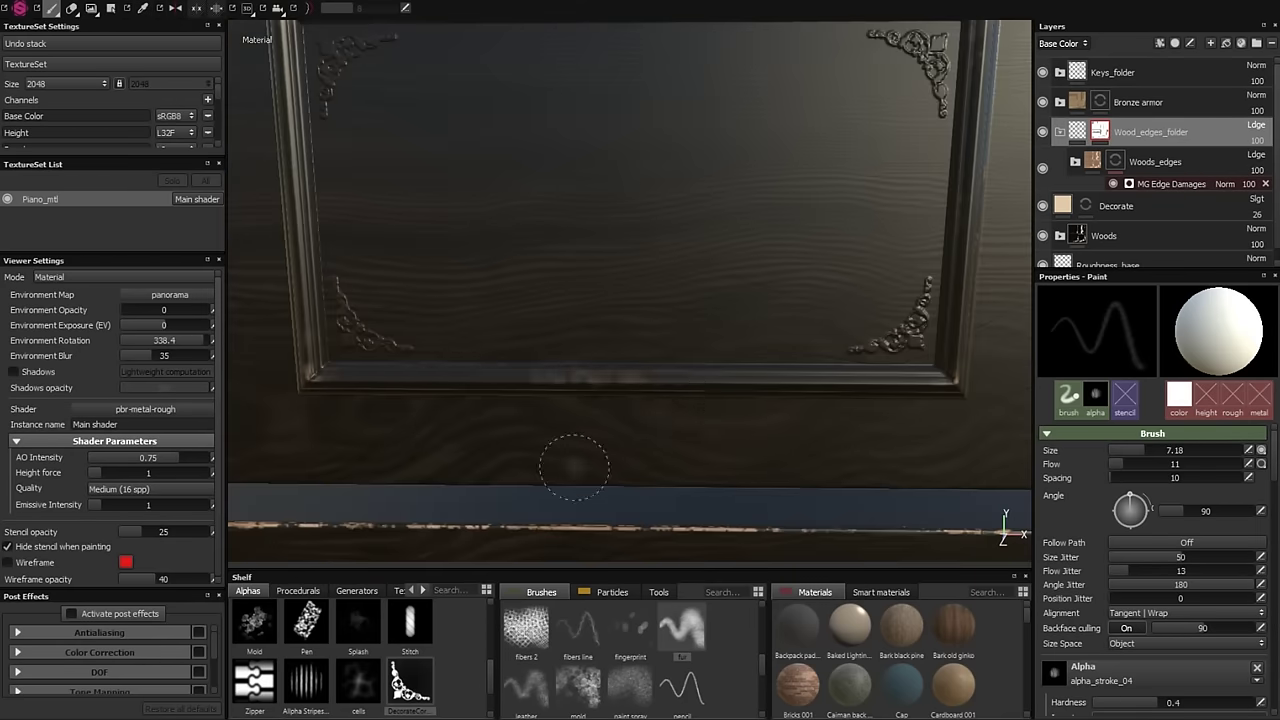
pyautogui.keyDown('alt'); pyautogui.moveTo(687, 470); pyautogui.dragTo(665, 420, button='right'); pyautogui.keyUp('alt')
pyautogui.moveTo(665, 420)
pyautogui.keyDown('alt'); pyautogui.mouseDown()
pyautogui.moveTo(700, 400)
pyautogui.moveTo(673, 358)
pyautogui.mouseUp(); pyautogui.keyUp('alt')
pyautogui.press('f')
pyautogui.moveTo(673, 358)
pyautogui.keyDown('alt'); pyautogui.mouseDown(button='right')
pyautogui.moveTo(640, 300)
pyautogui.moveTo(547, 273)
pyautogui.moveTo(563, 310)
pyautogui.mouseUp(button='right'); pyautogui.keyUp('alt')
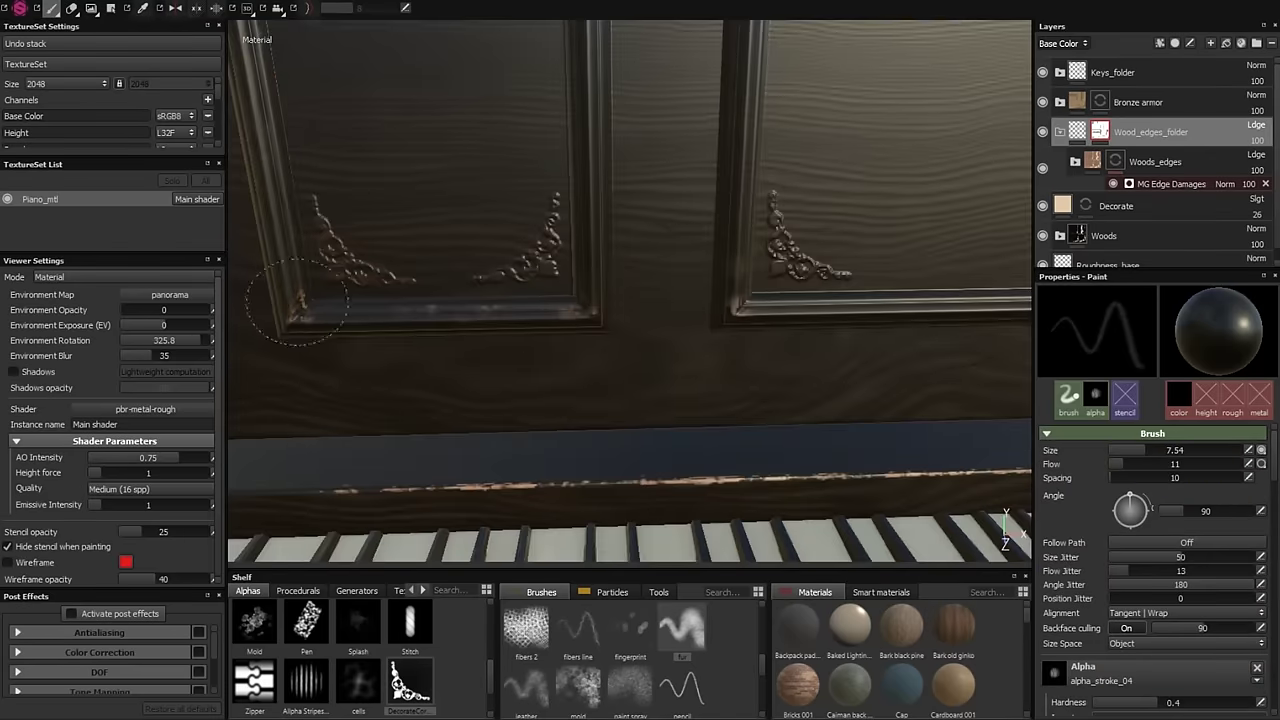
pyautogui.press('f')
pyautogui.click(525, 628)
# - Paint extra wear around the lower front panel, right leg and pedals, then add a new fill layer
pyautogui.keyDown('alt'); pyautogui.moveTo(640, 300); pyautogui.dragTo(660, 330, button='right'); pyautogui.keyUp('alt')
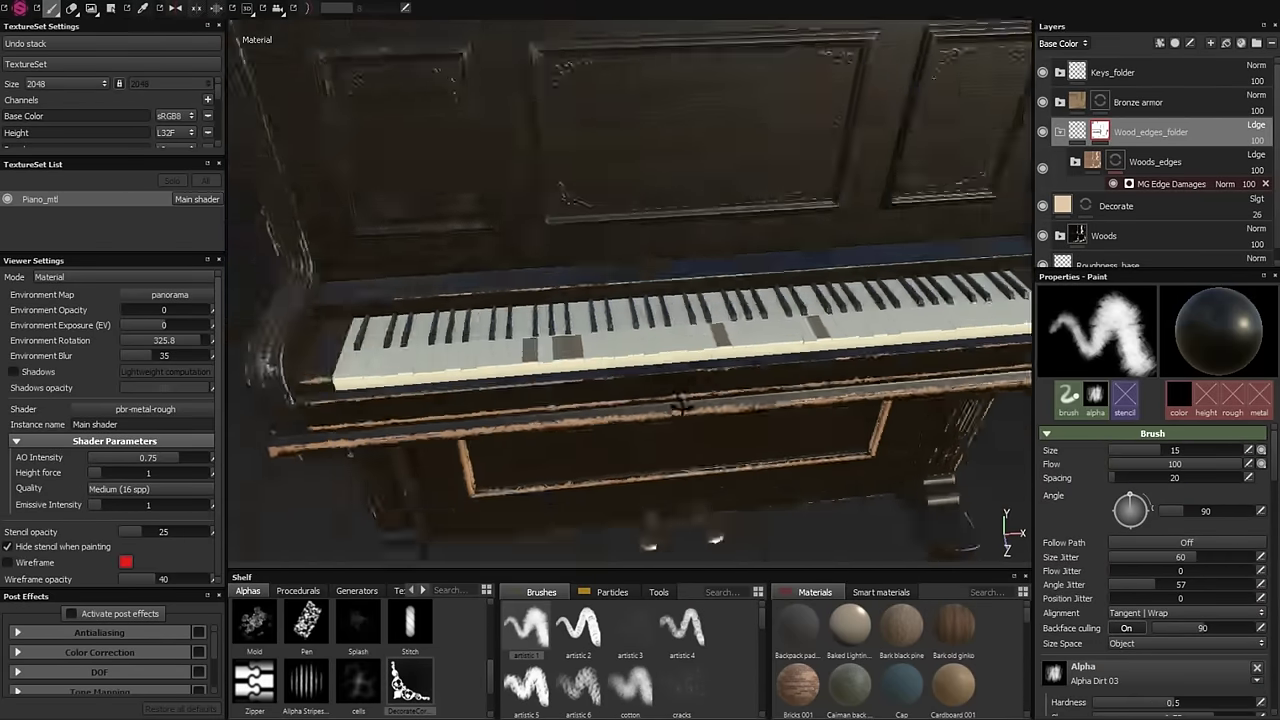
pyautogui.keyDown('alt'); pyautogui.moveTo(681, 404); pyautogui.dragTo(650, 315); pyautogui.keyUp('alt')
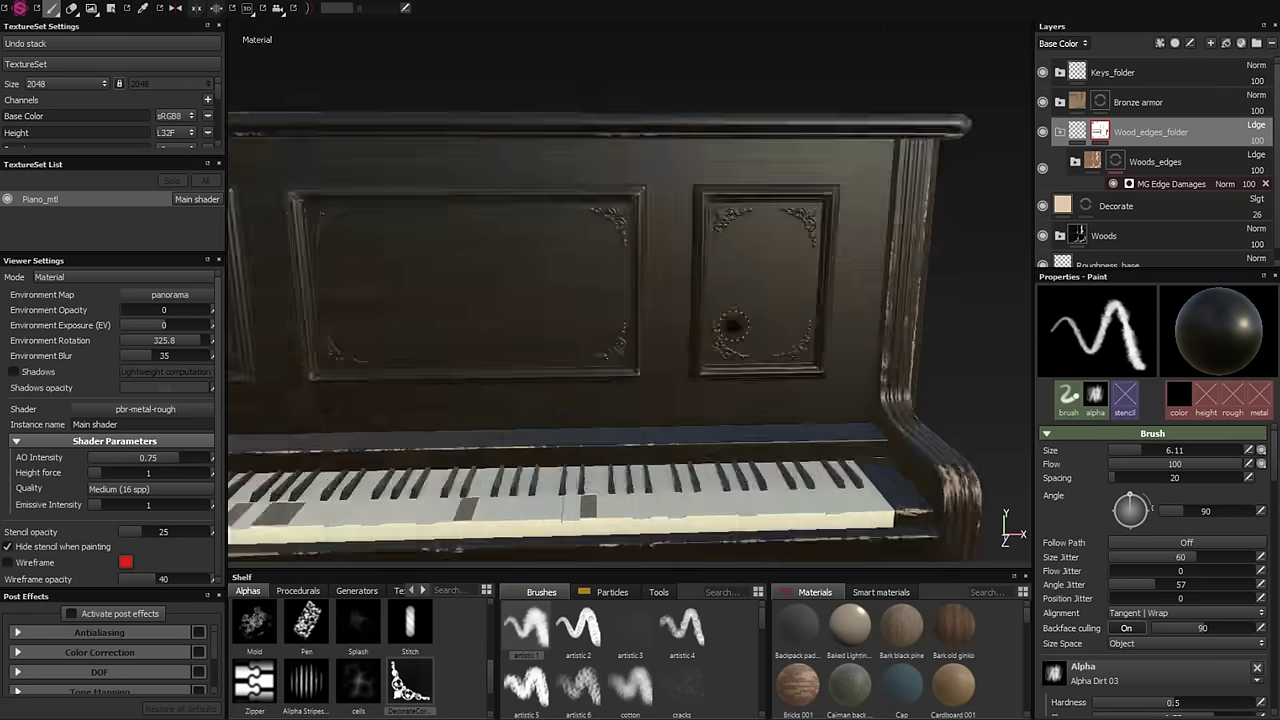
pyautogui.keyDown('alt'); pyautogui.moveTo(709, 128); pyautogui.dragTo(669, 265); pyautogui.keyUp('alt')
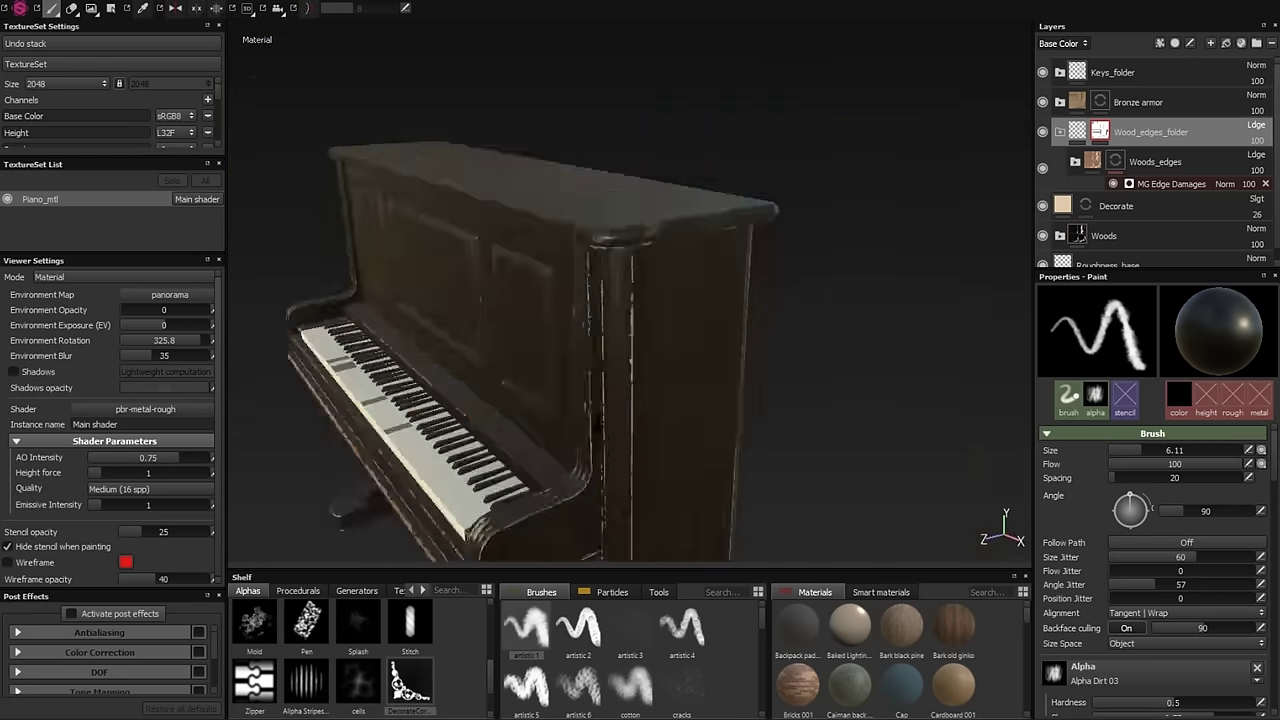
pyautogui.moveTo(866, 208)
pyautogui.keyDown('alt'); pyautogui.mouseDown()
pyautogui.moveTo(694, 455)
pyautogui.moveTo(694, 228)
pyautogui.moveTo(678, 331)
pyautogui.moveTo(729, 321)
pyautogui.moveTo(378, 224)
pyautogui.mouseUp(); pyautogui.keyUp('alt')
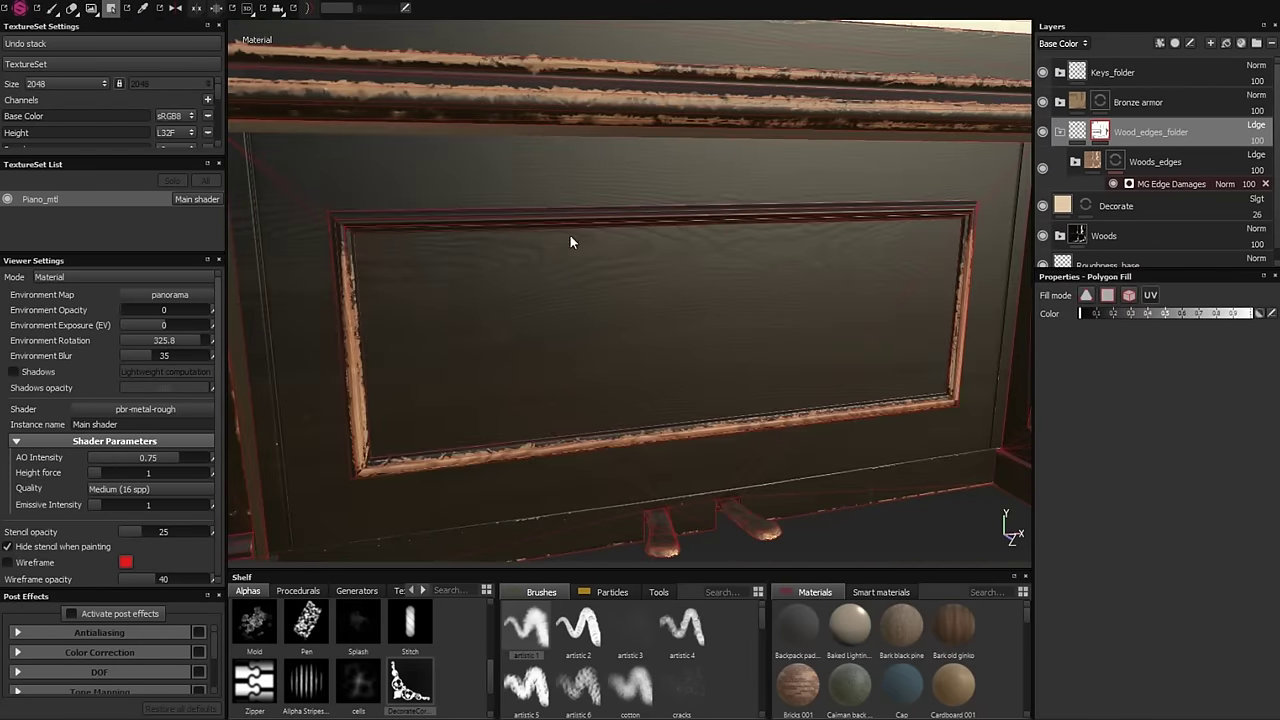
pyautogui.moveTo(378, 224)
pyautogui.keyDown('alt'); pyautogui.mouseDown()
pyautogui.moveTo(420, 337)
pyautogui.moveTo(1124, 456)
pyautogui.mouseUp(); pyautogui.keyUp('alt')
pyautogui.scroll(3, 1124, 456)
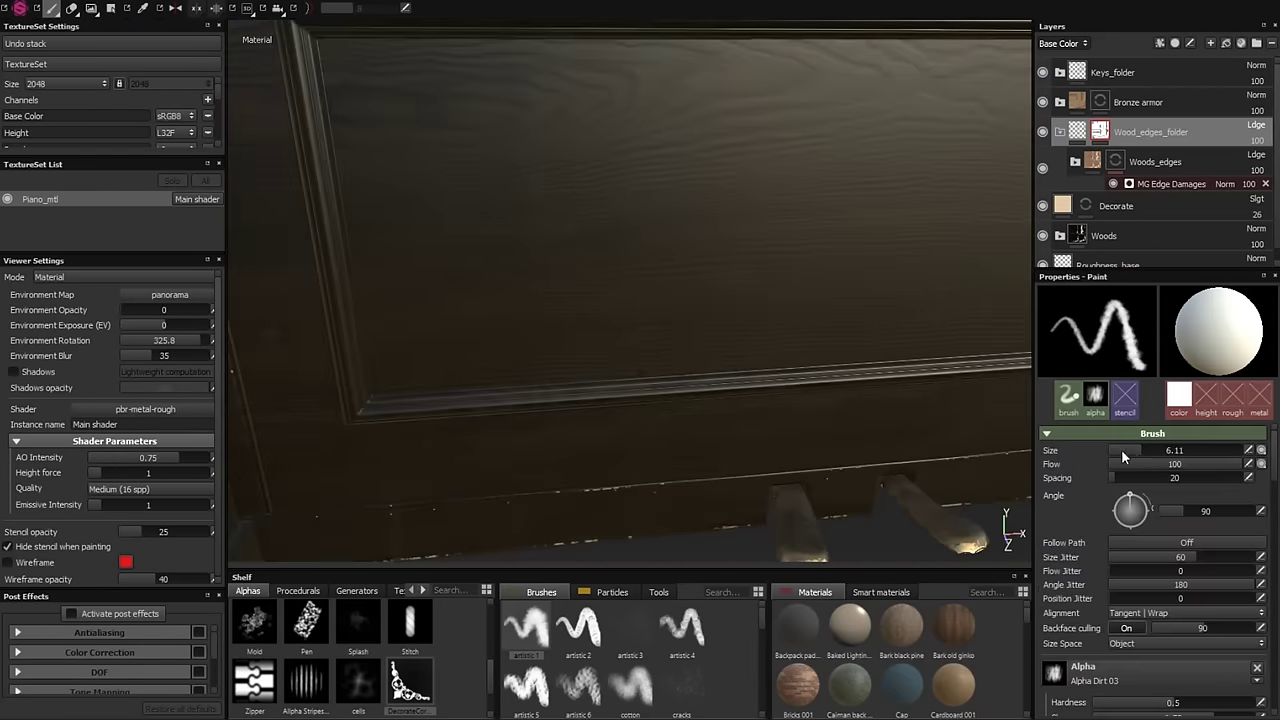
pyautogui.keyDown('alt'); pyautogui.moveTo(848, 457); pyautogui.dragTo(837, 311); pyautogui.keyUp('alt')
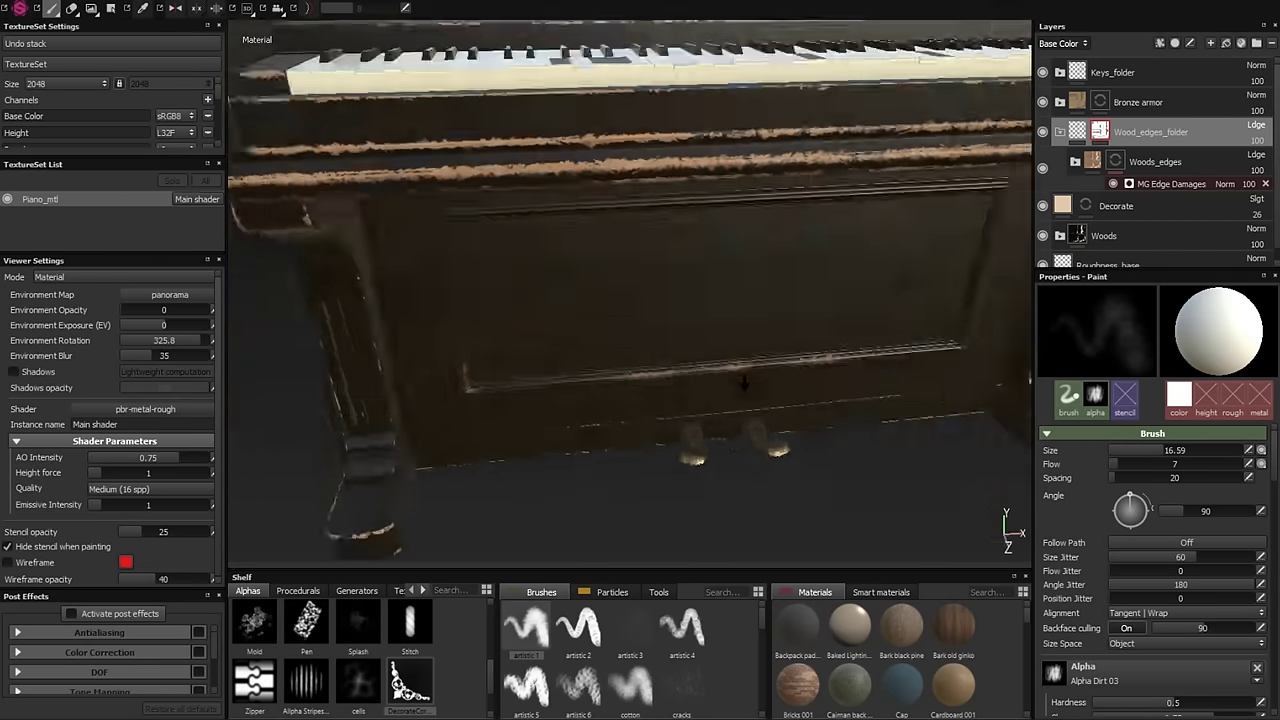
pyautogui.moveTo(722, 345)
pyautogui.keyDown('alt'); pyautogui.mouseDown()
pyautogui.moveTo(813, 420)
pyautogui.moveTo(483, 441)
pyautogui.mouseUp(); pyautogui.keyUp('alt')
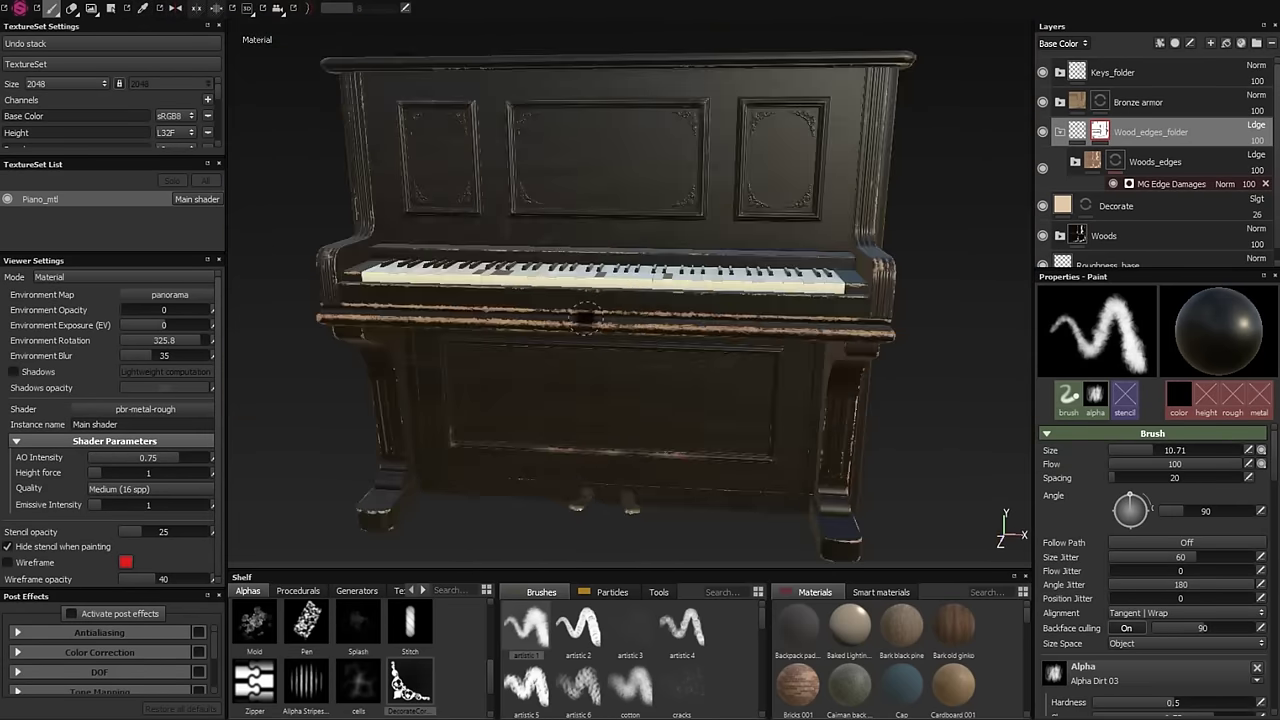
pyautogui.keyDown('alt'); pyautogui.moveTo(483, 441); pyautogui.dragTo(844, 314); pyautogui.keyUp('alt')
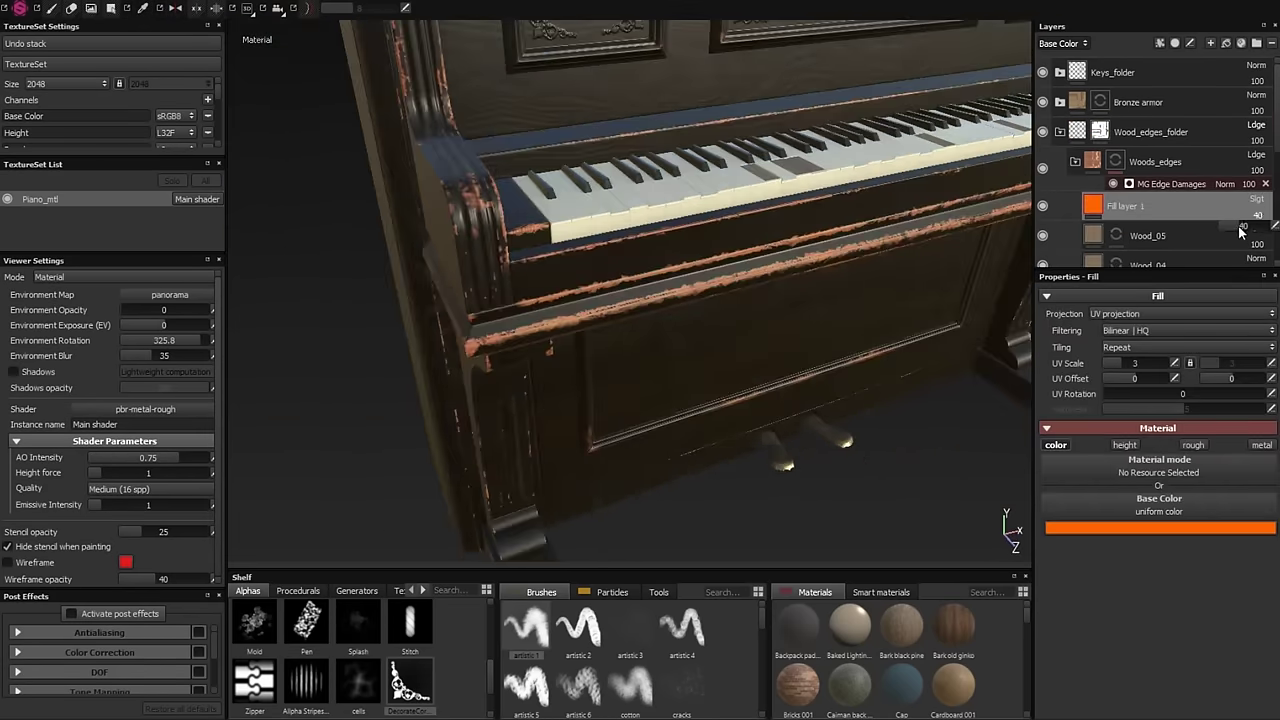
# - Lower Woods_edges opacity to about 42 and Fill layer 1 to about 23, then collapse Wood_edges_folder
pyautogui.click(1261, 172)
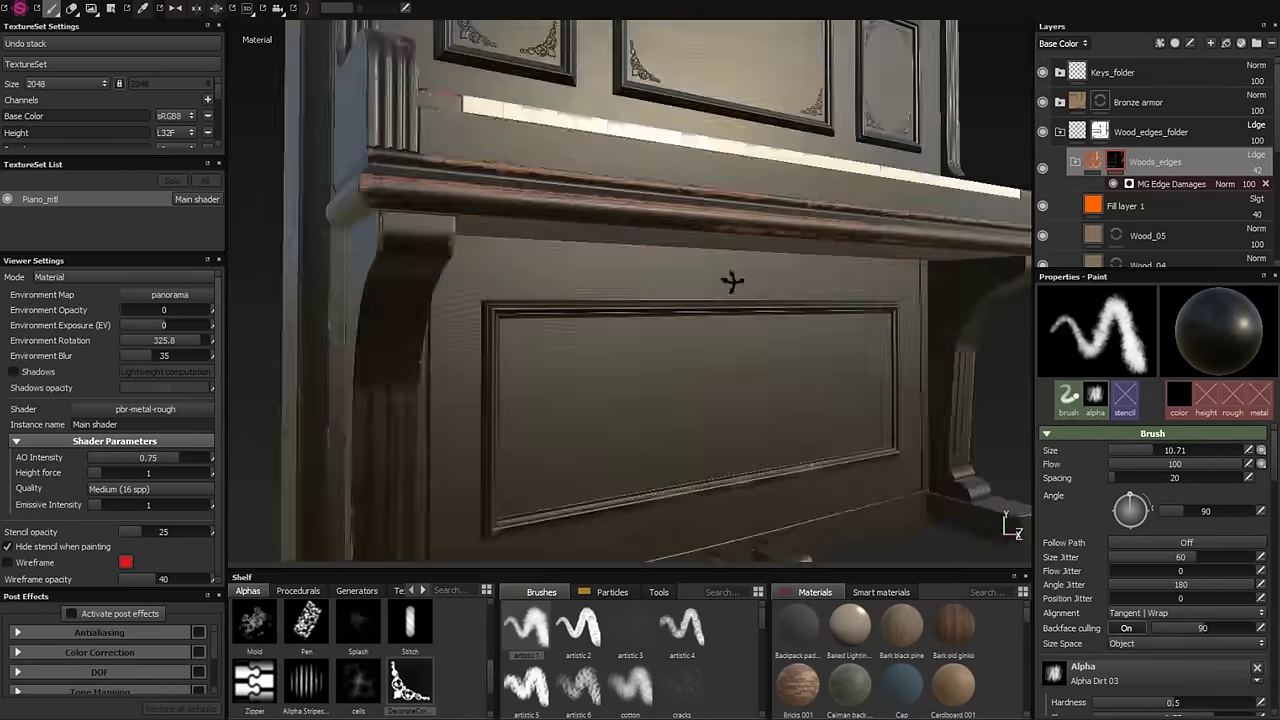
pyautogui.click(1230, 206)
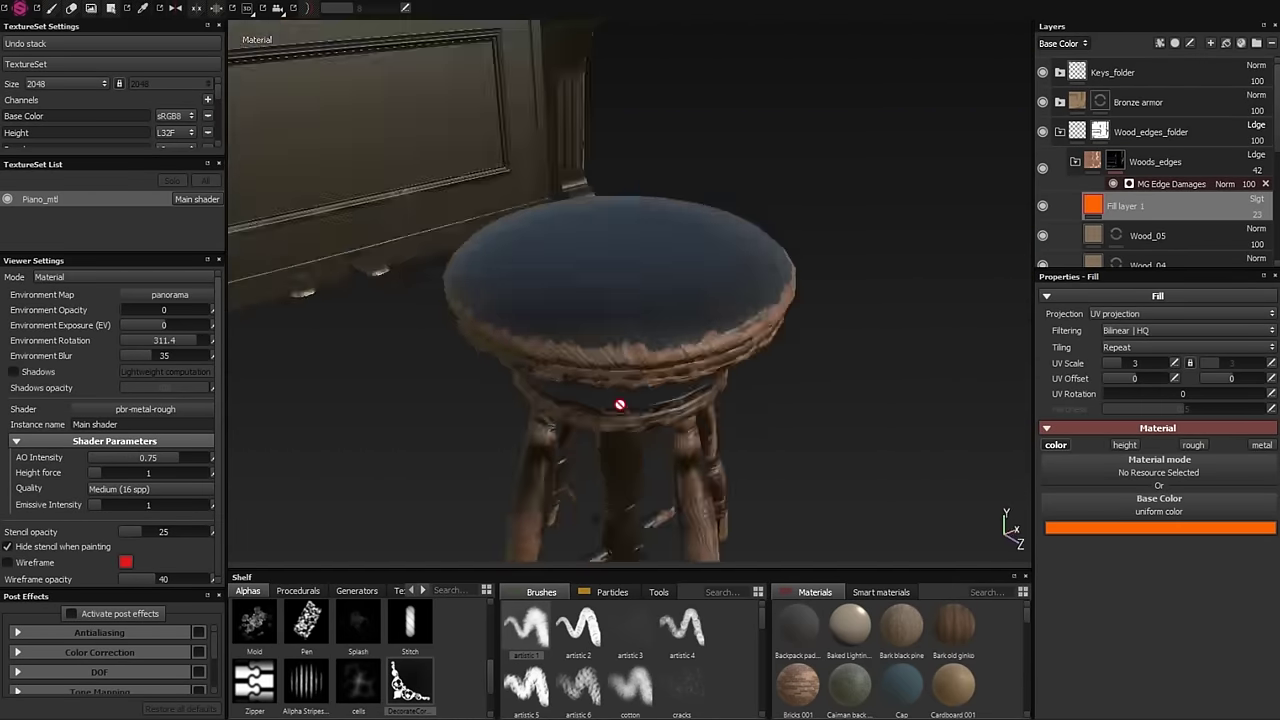
pyautogui.click(1063, 139)
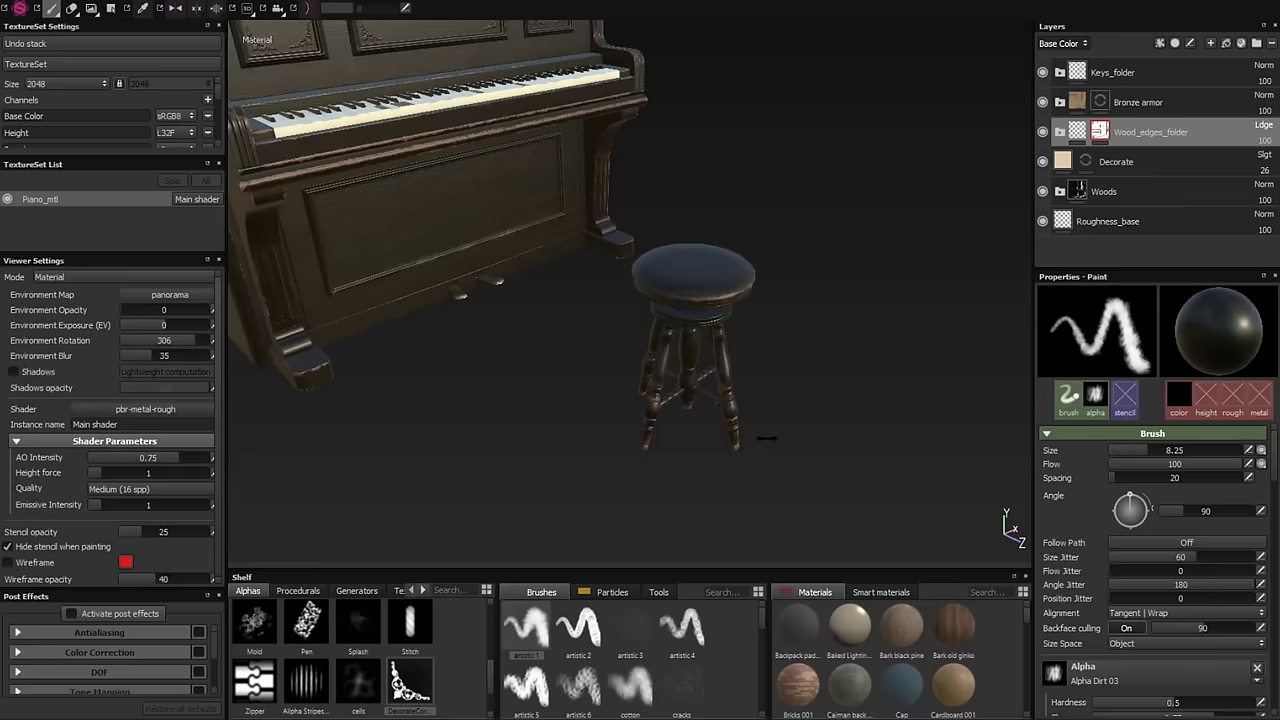
# - Add a fill layer with a black mask driven by an MG Grease generator
pyautogui.click(1226, 43)
pyautogui.click(1043, 131)
pyautogui.click(1043, 131)
pyautogui.rightClick(1085, 130)
pyautogui.click(1130, 454)
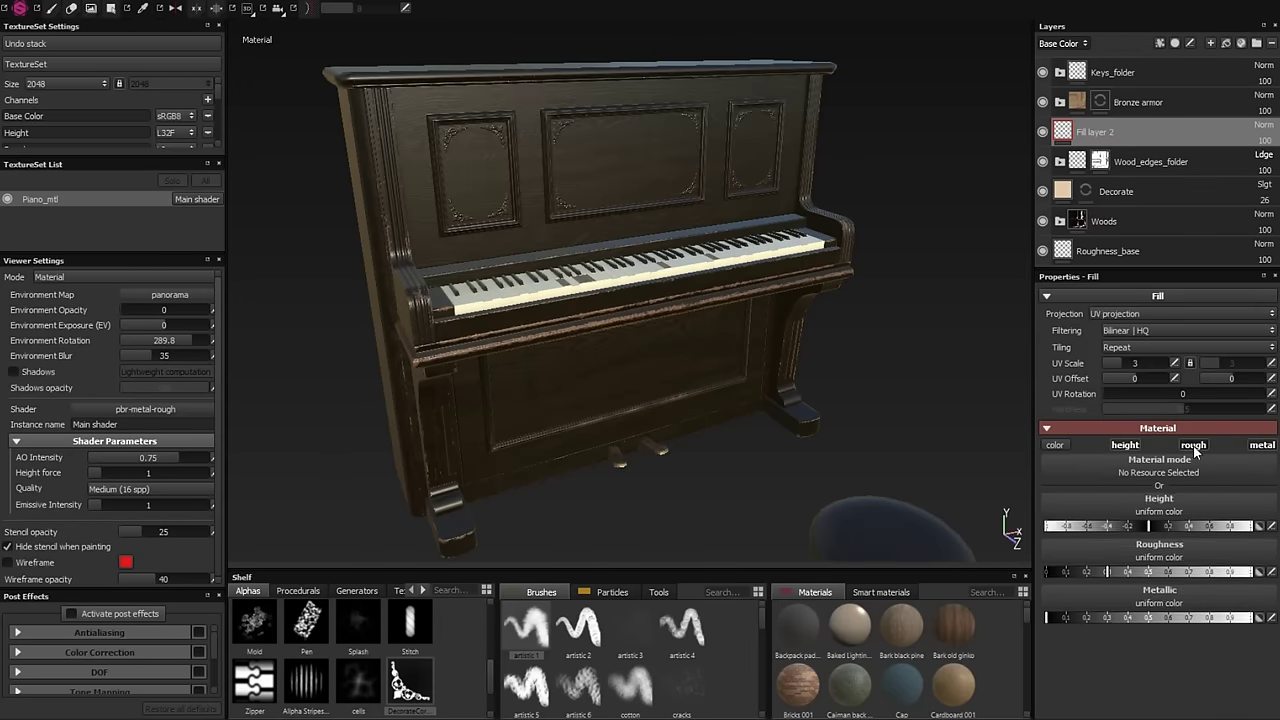
pyautogui.click(1160, 312)
pyautogui.click(1122, 333)
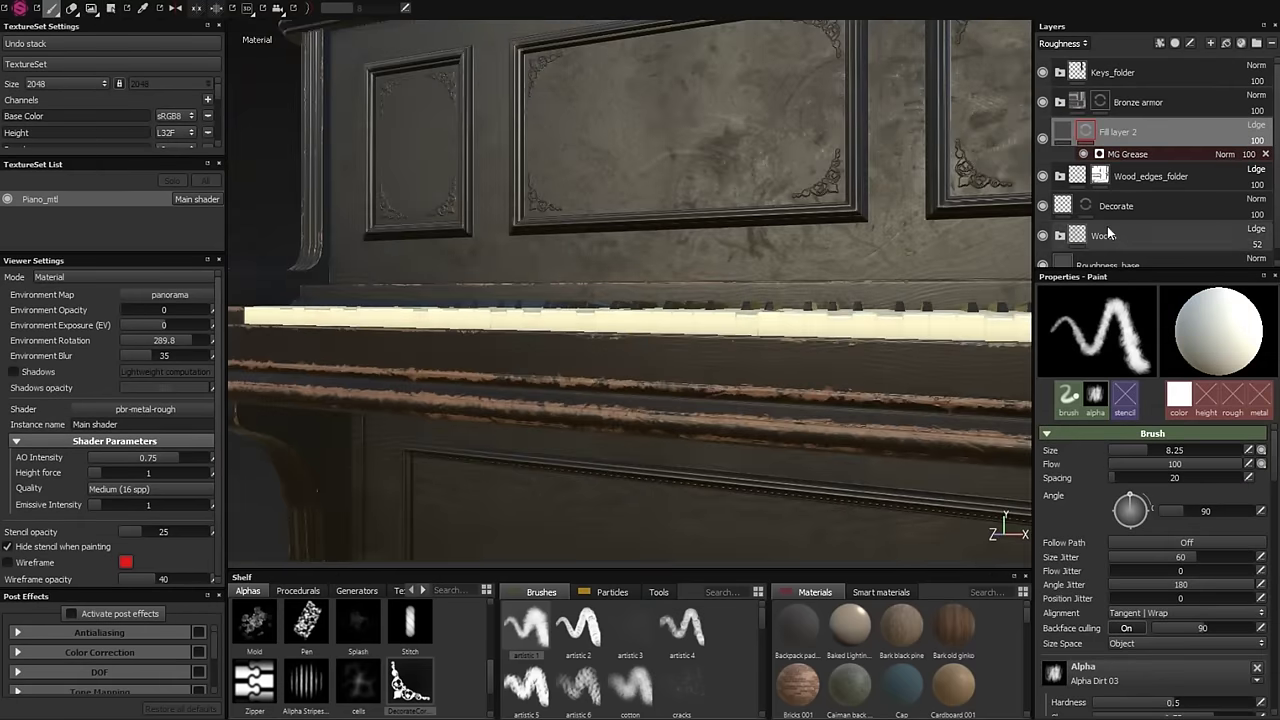
# - Turn off Invert, adjust grease Level and Thickness Threshold, and rename the layer Splodgy
pyautogui.click(1127, 153)
pyautogui.click(1135, 381)
pyautogui.click(1173, 392)
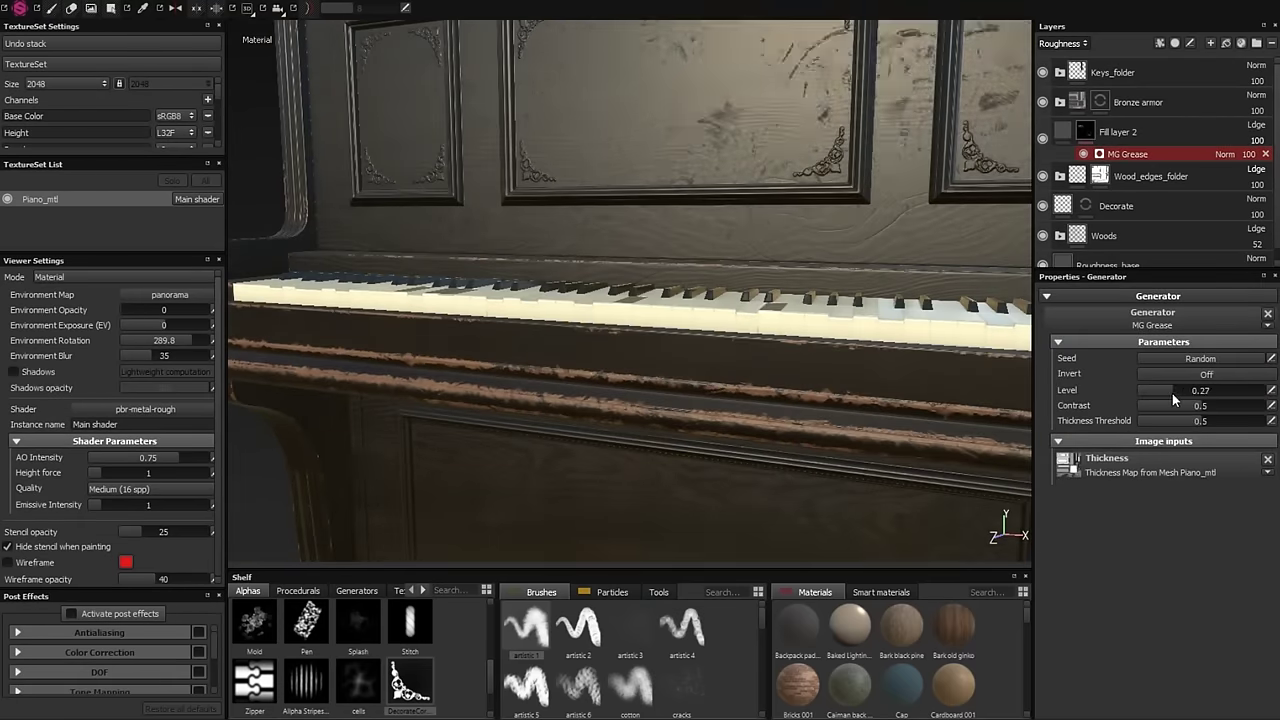
pyautogui.moveTo(1136, 419); pyautogui.dragTo(1165, 423)
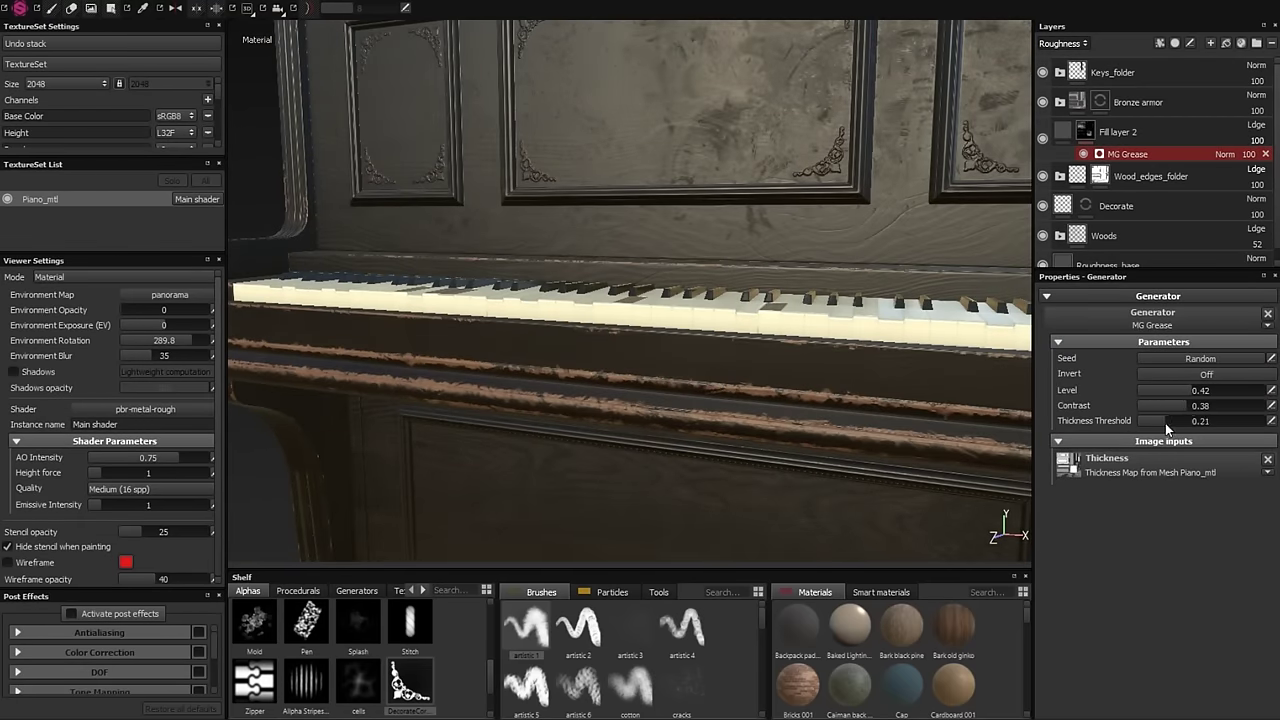
pyautogui.keyDown('alt'); pyautogui.moveTo(950, 420); pyautogui.dragTo(792, 330); pyautogui.keyUp('alt')
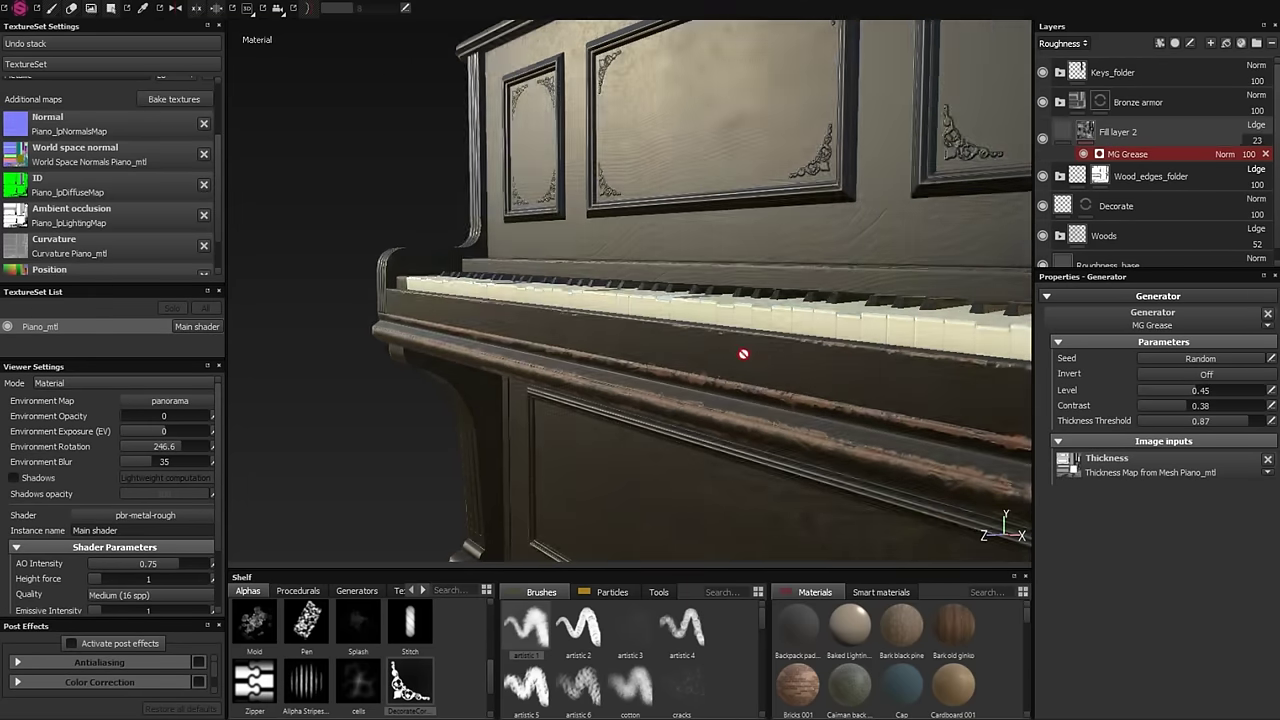
pyautogui.moveTo(743, 354)
pyautogui.keyDown('alt'); pyautogui.mouseDown()
pyautogui.moveTo(654, 303)
pyautogui.moveTo(760, 266)
pyautogui.moveTo(785, 317)
pyautogui.mouseUp(); pyautogui.keyUp('alt')
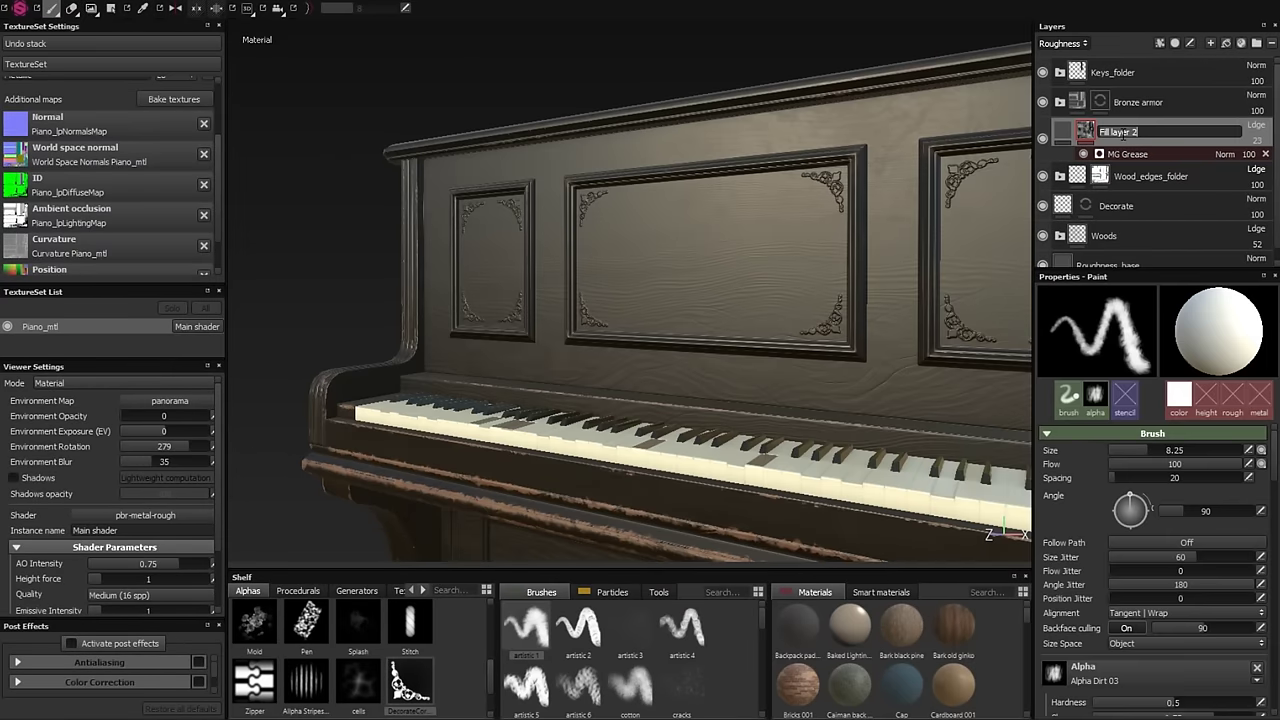
pyautogui.click(1116, 132)
pyautogui.write('dgy')
pyautogui.press('Return')
# - Add an MG Edge Wear generator to the copied edges mask with lower threshold, higher contrast and narrower width
pyautogui.keyDown('alt'); pyautogui.moveTo(800, 229); pyautogui.dragTo(1000, 528); pyautogui.keyUp('alt')
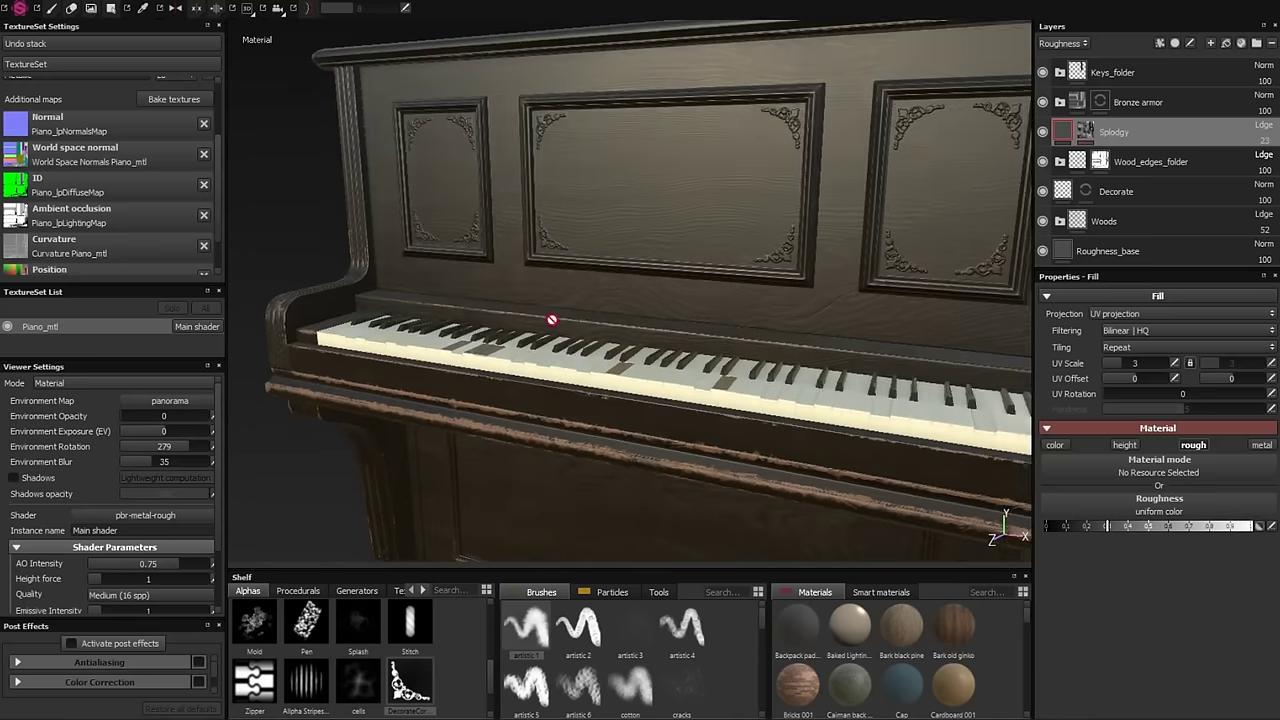
pyautogui.click(1043, 165)
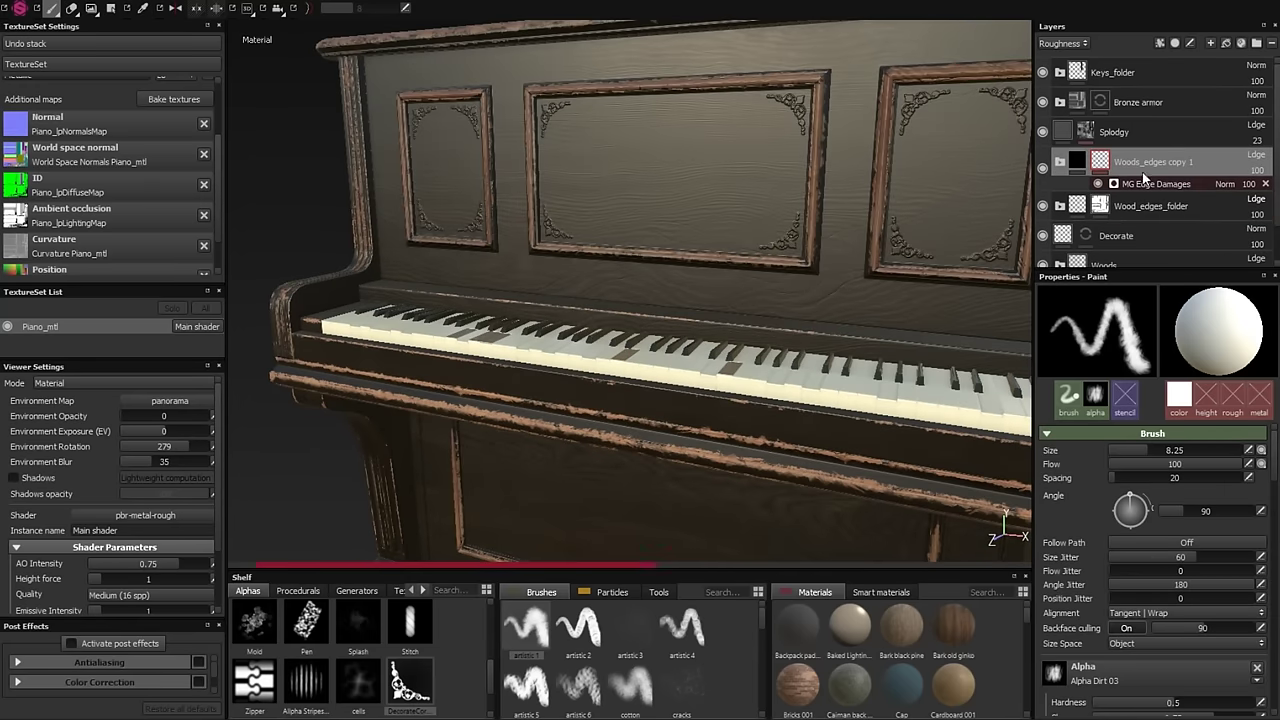
pyautogui.rightClick(1101, 160)
pyautogui.click(1130, 486)
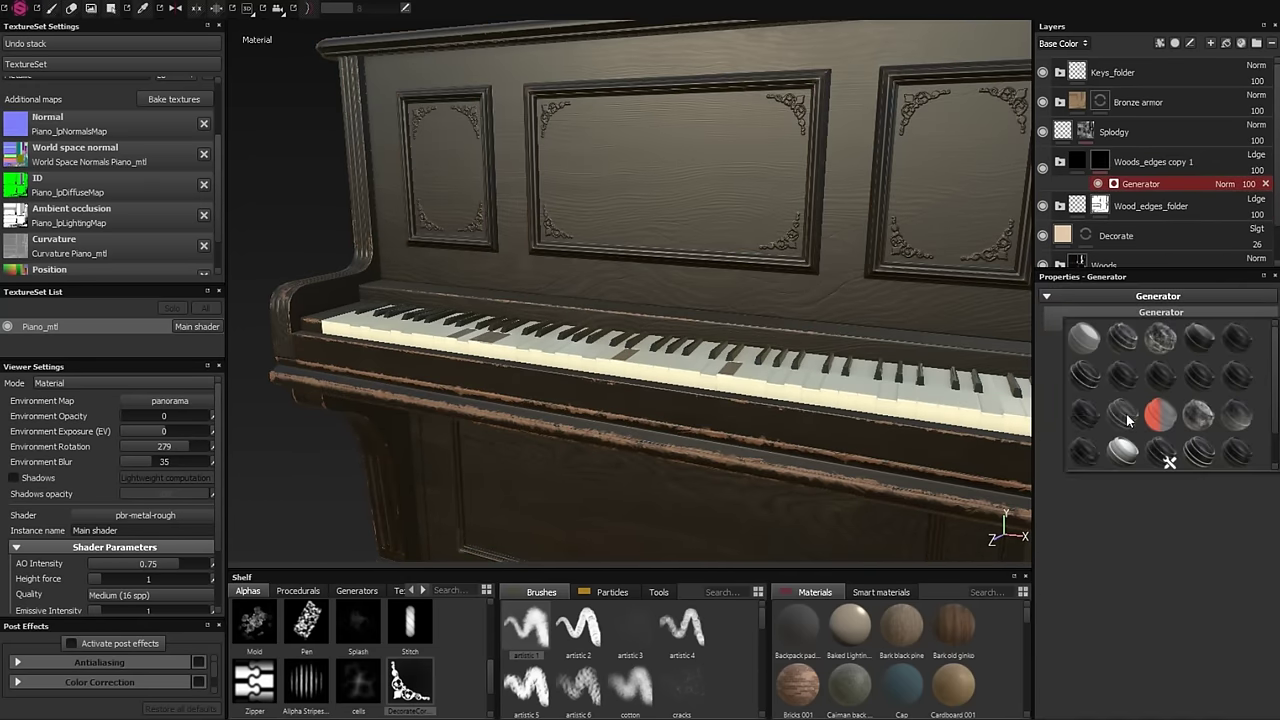
pyautogui.click(1097, 416)
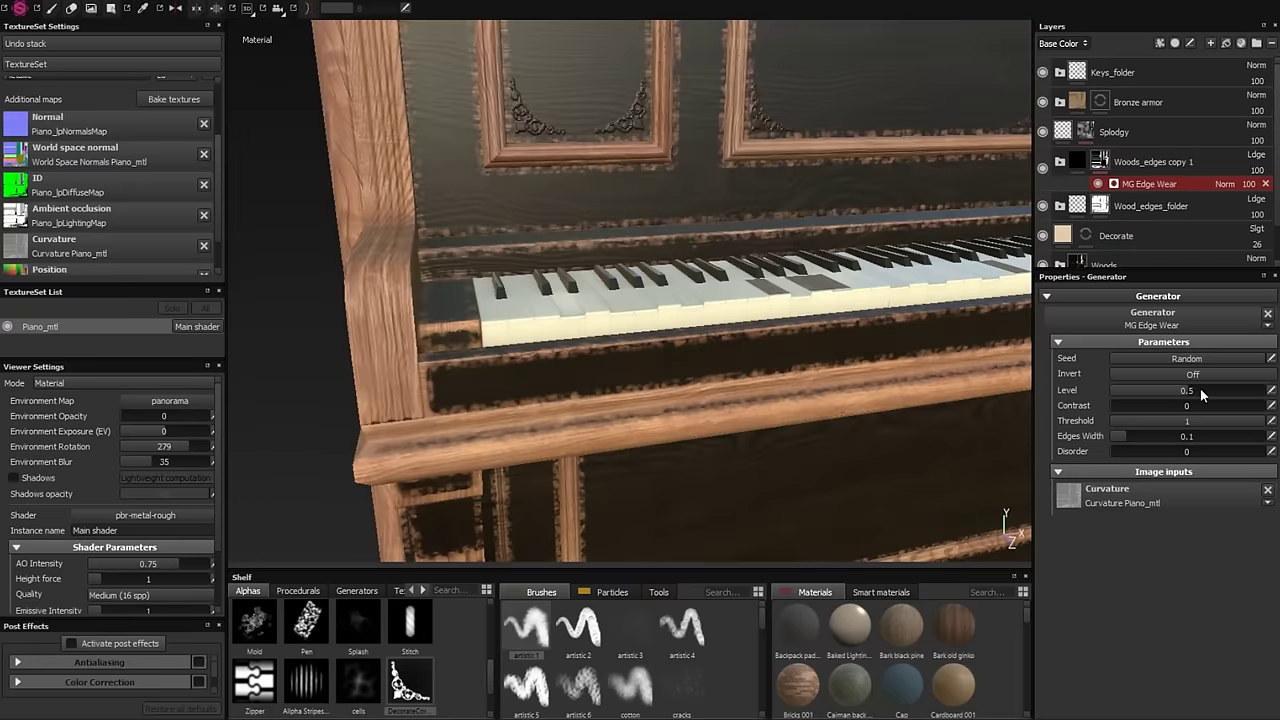
pyautogui.moveTo(1249, 425); pyautogui.dragTo(1236, 420)
pyautogui.click(1162, 407)
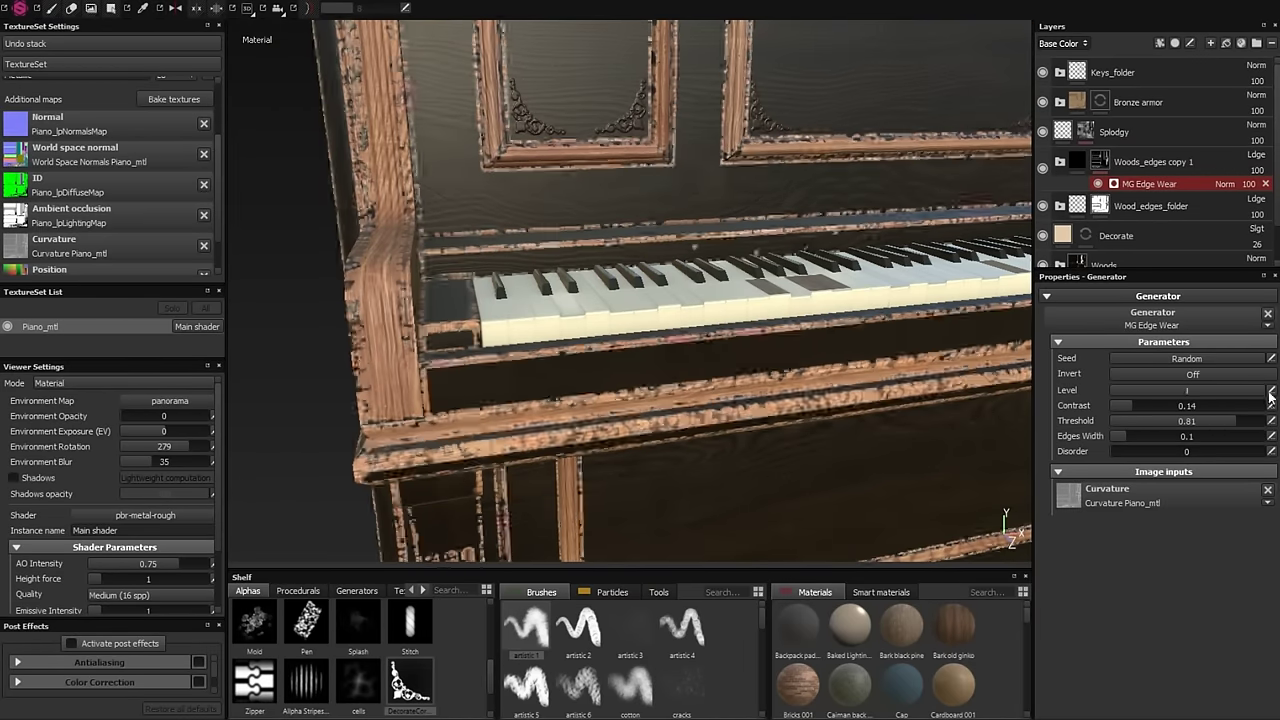
pyautogui.write('0.73')
pyautogui.moveTo(1131, 435); pyautogui.dragTo(1126, 436)
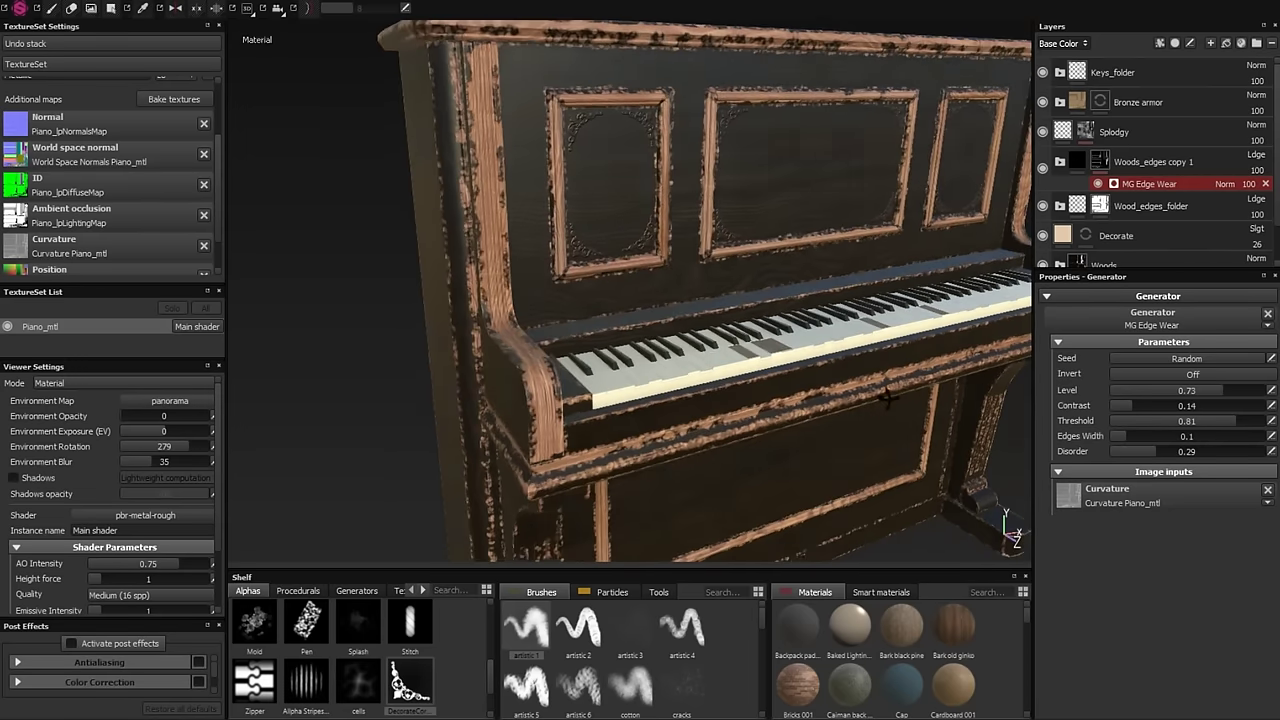
# - Replace the generator with MG Paint Wear at 0.94 occlusion and move Woods_edges copy 1 into Wood_edges_folder
pyautogui.rightClick(1143, 184)
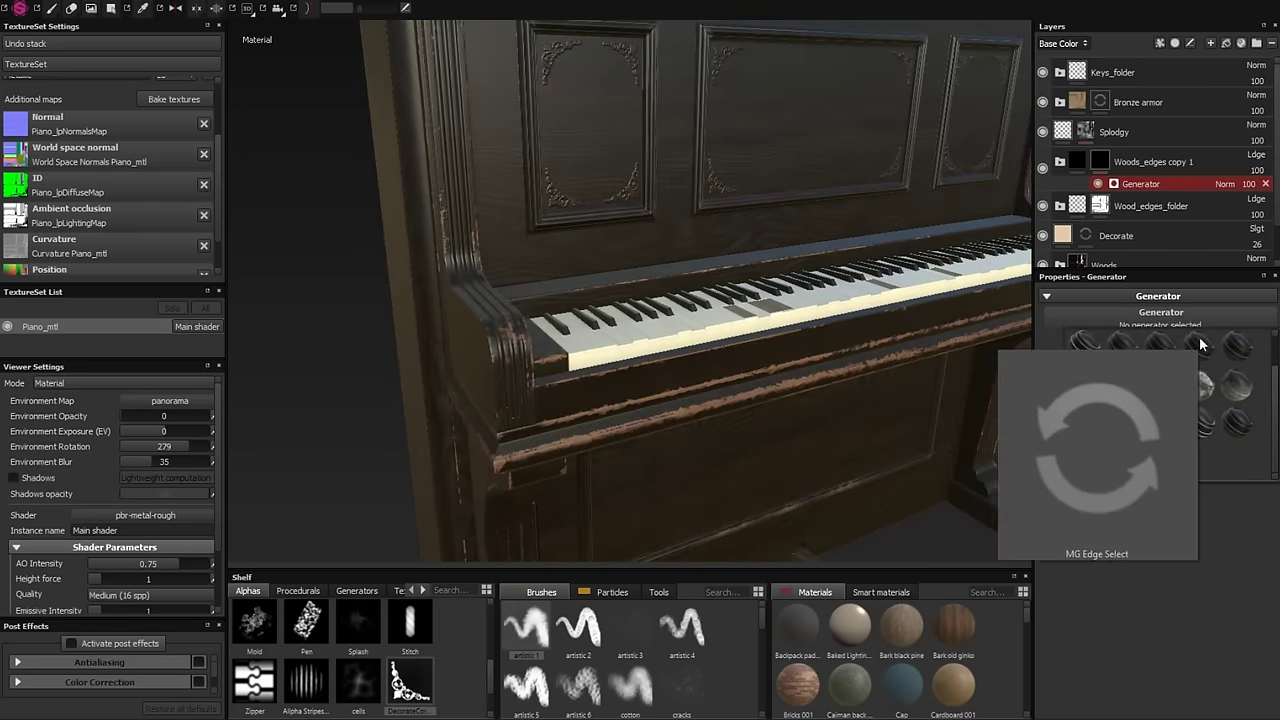
pyautogui.click(1237, 345)
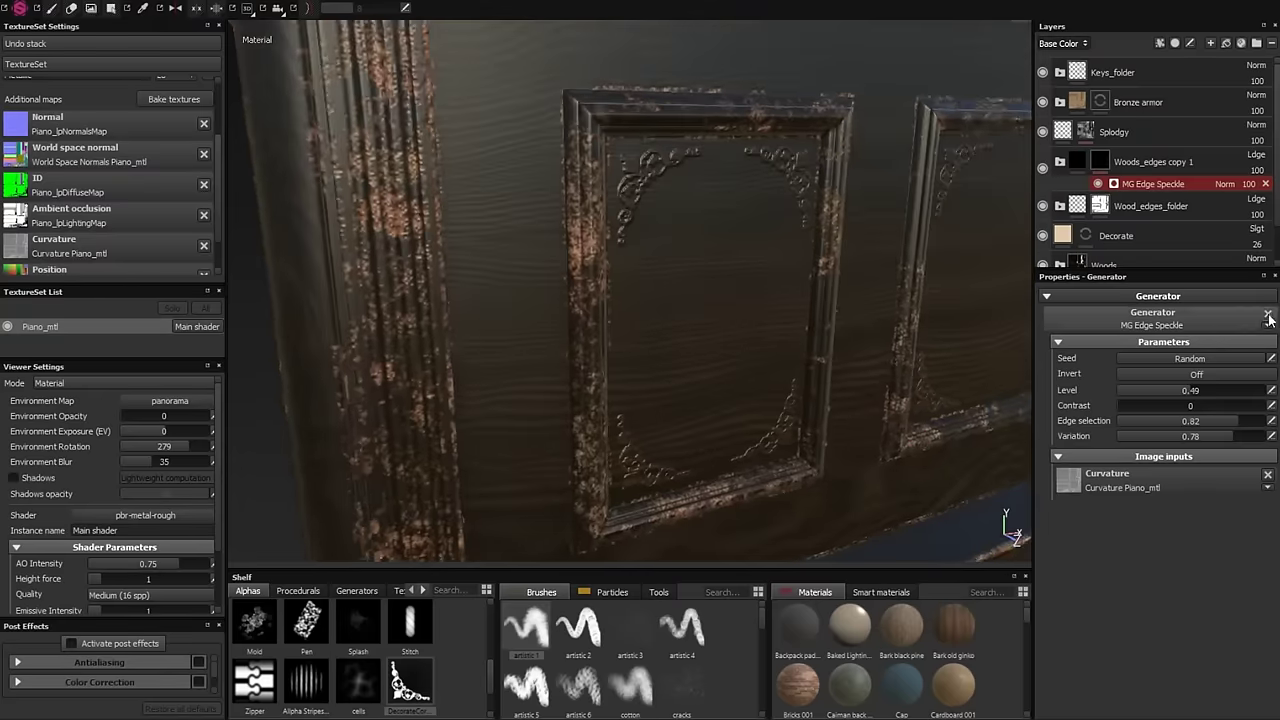
pyautogui.click(1268, 318)
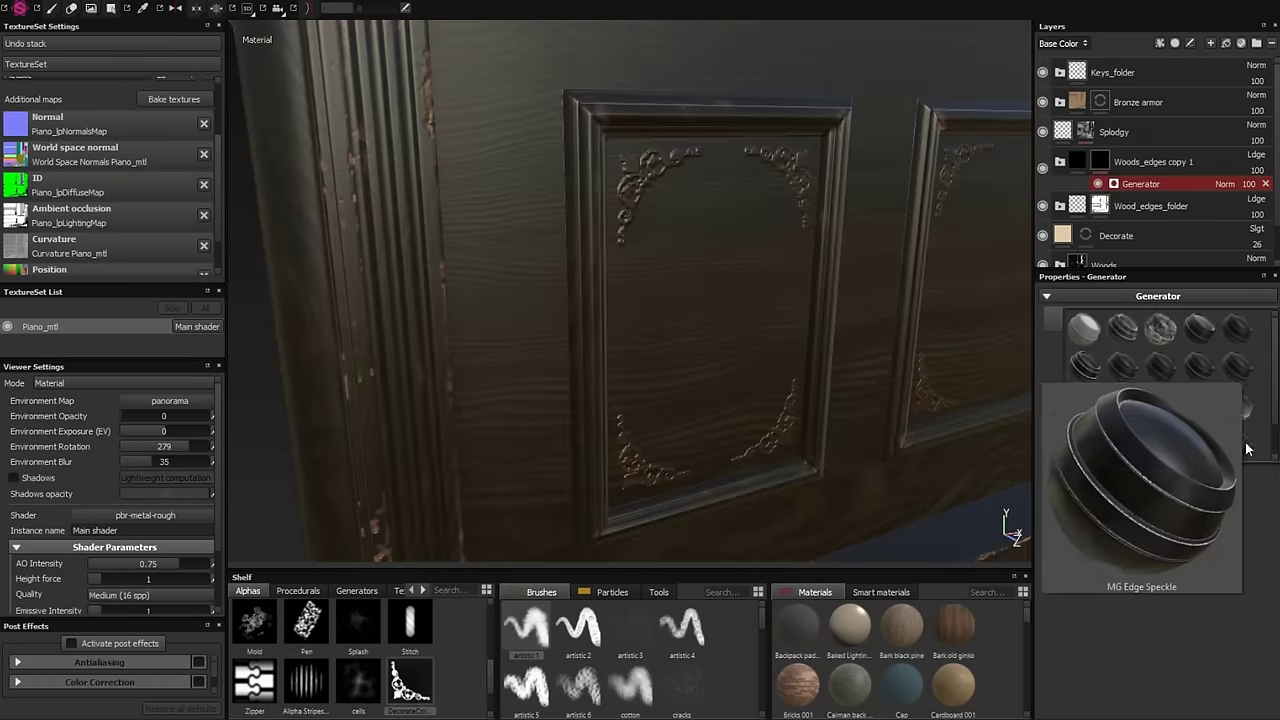
pyautogui.click(1199, 380)
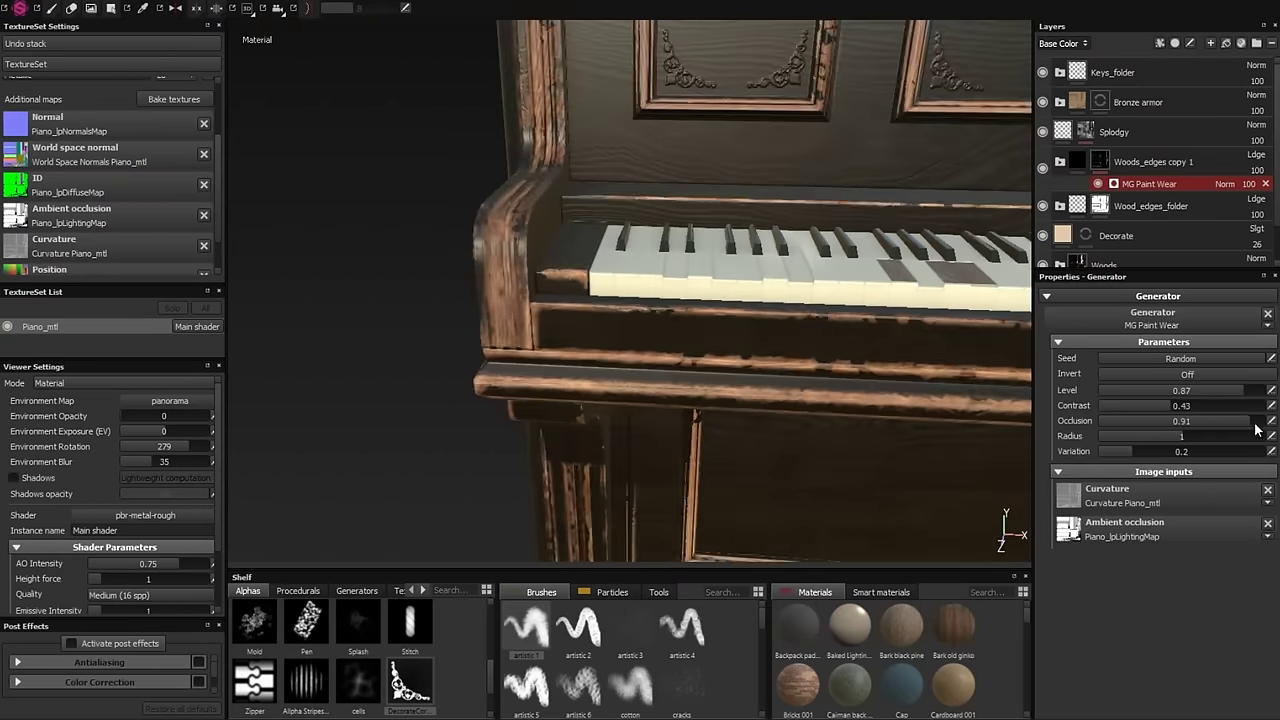
pyautogui.moveTo(1260, 420); pyautogui.dragTo(1255, 420)
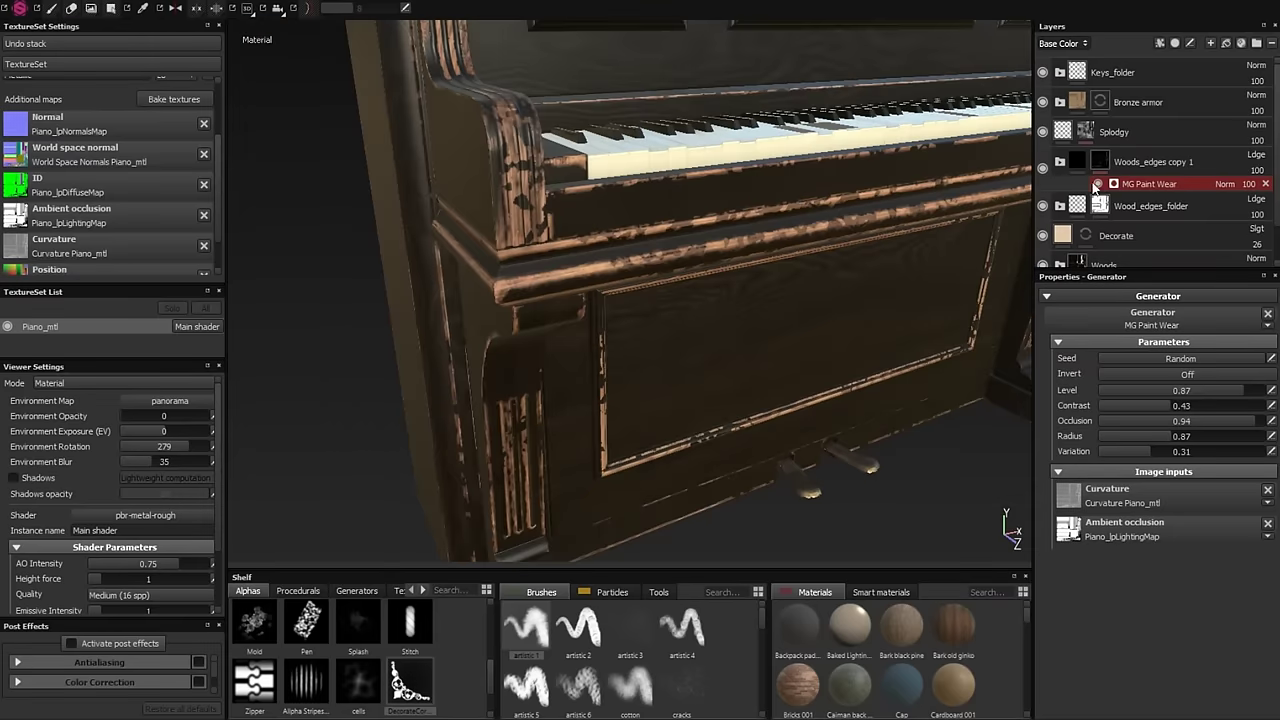
pyautogui.moveTo(1100, 161); pyautogui.dragTo(1107, 217)
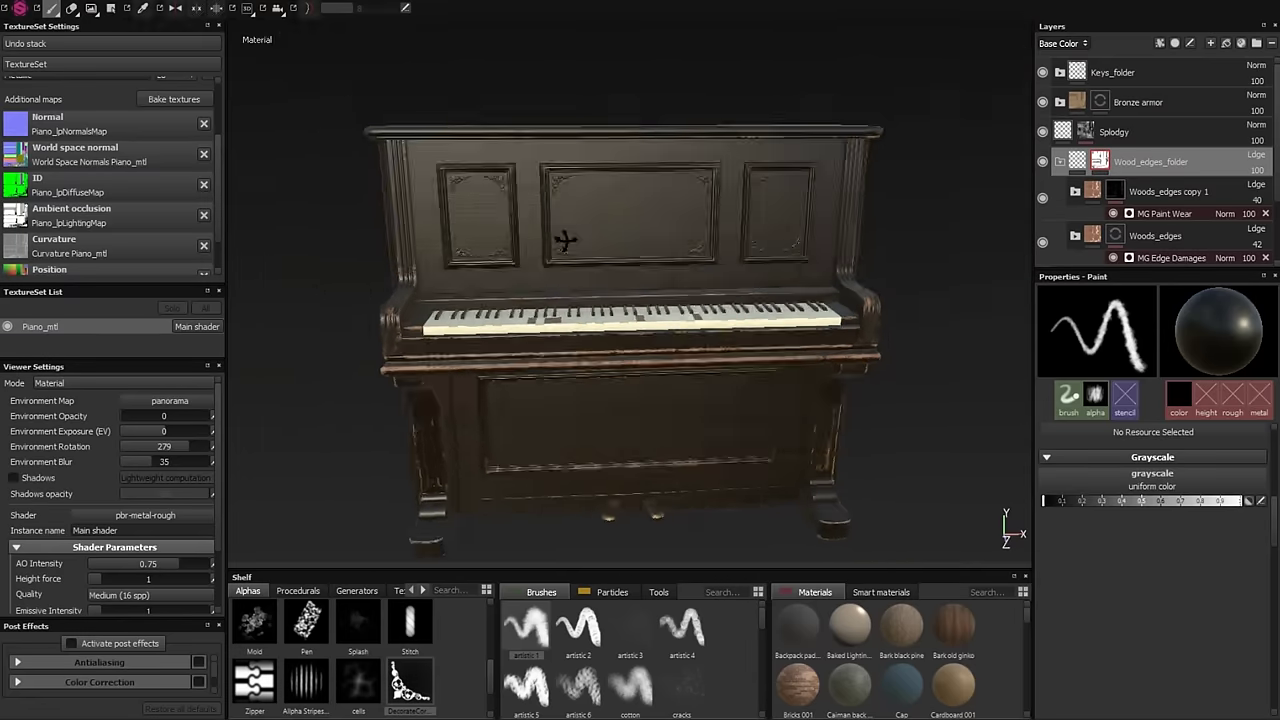
pyautogui.click(1124, 236)
# - Collapse Wood_edges_folder and add a new Woods_scratches layer with an edge generator on its mask
pyautogui.click(1060, 161)
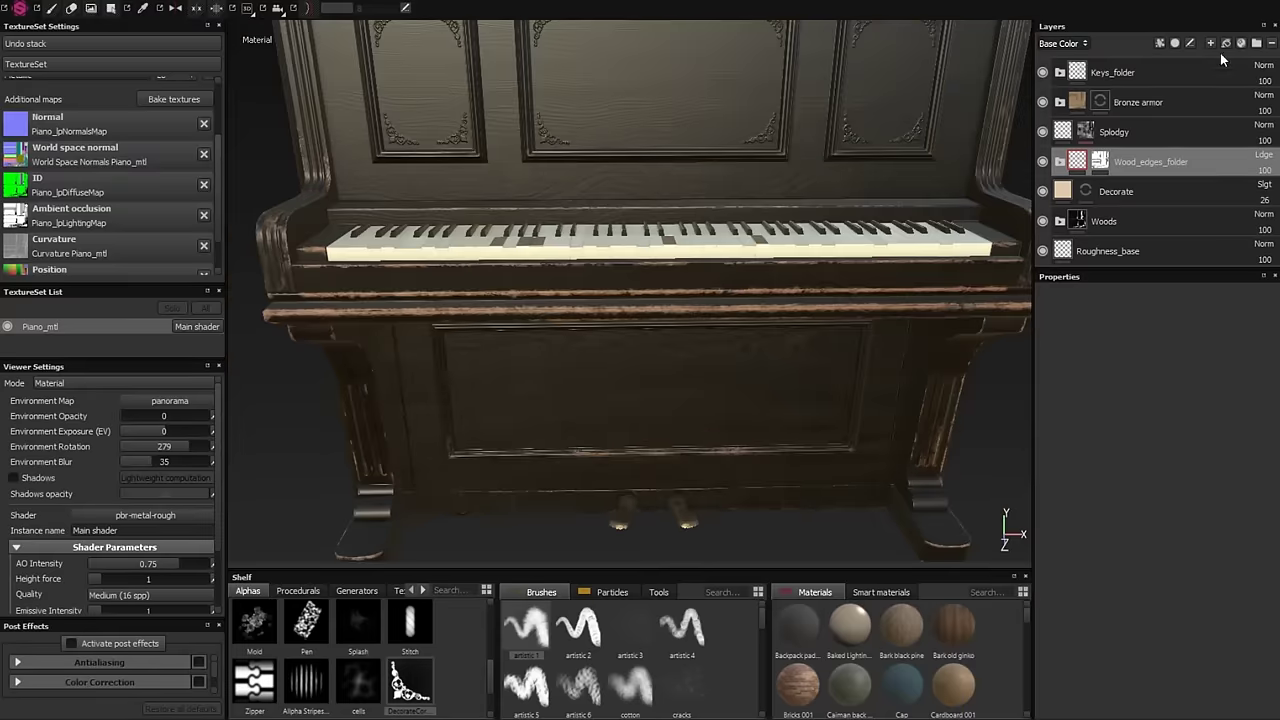
pyautogui.click(1226, 43)
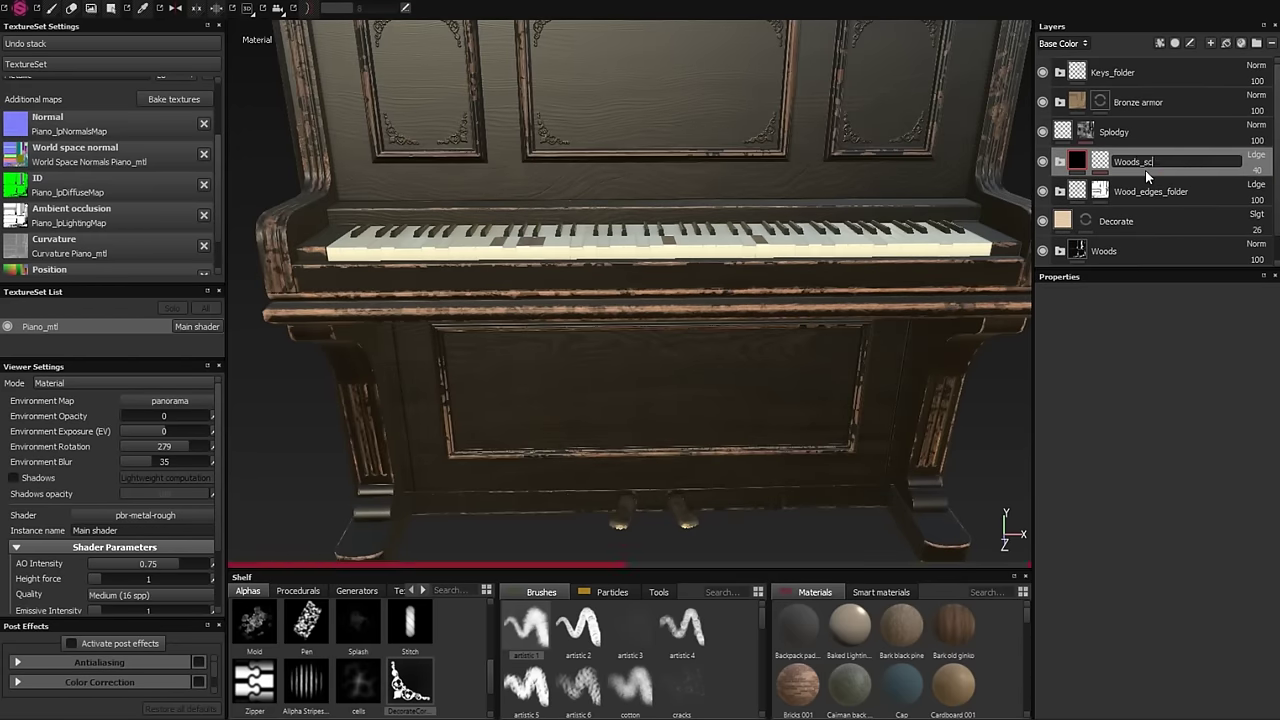
pyautogui.write('ratches')
pyautogui.press('Return')
pyautogui.click(1140, 183)
pyautogui.click(1160, 312)
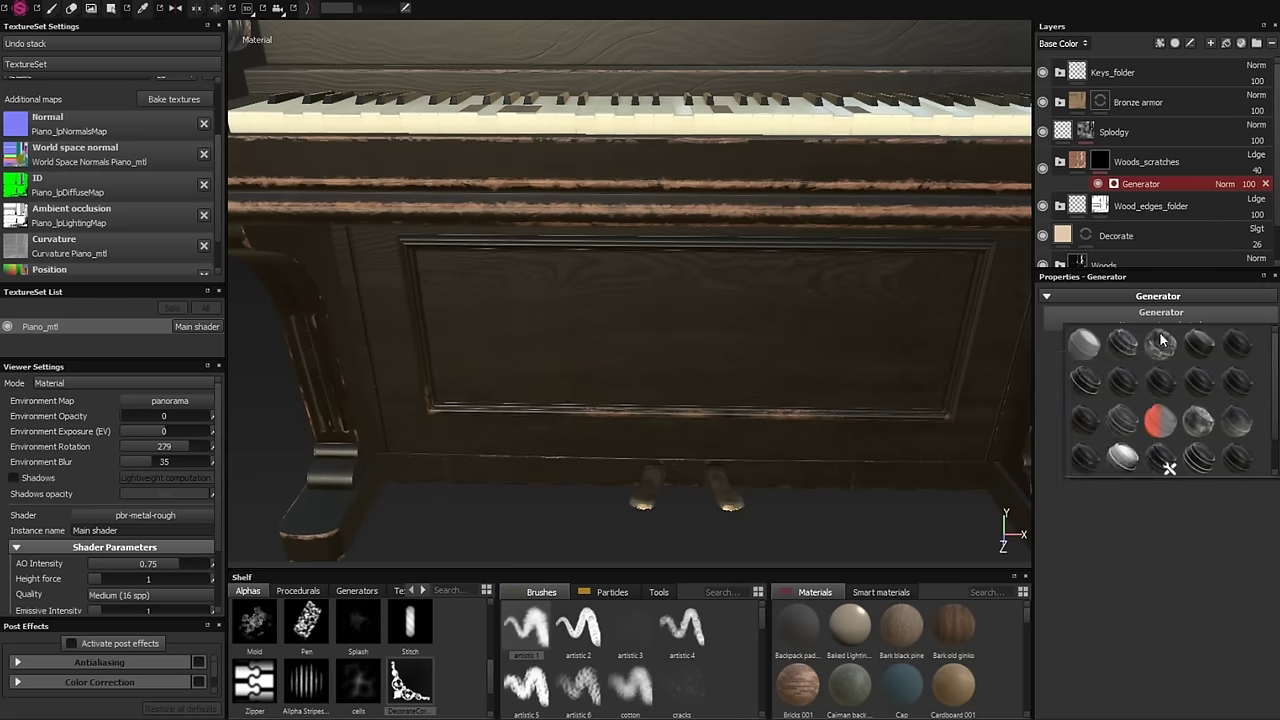
pyautogui.moveTo(1160, 381)
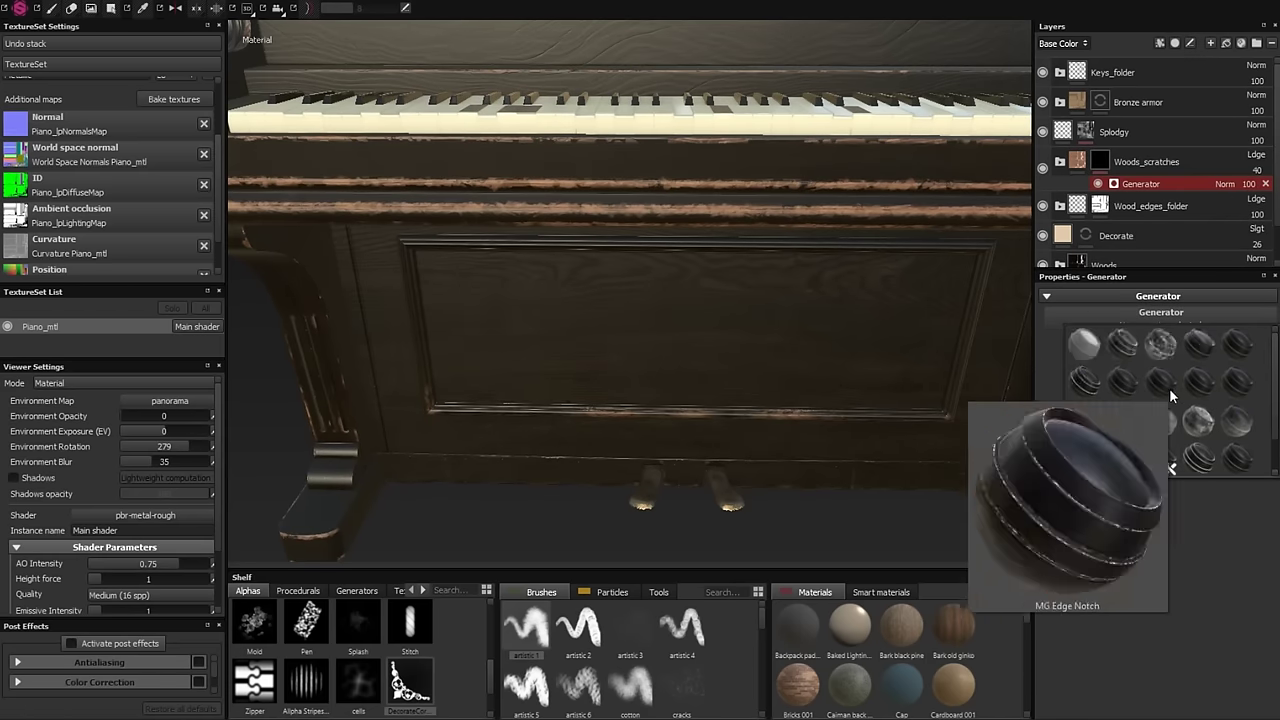
pyautogui.click(1172, 397)
pyautogui.keyDown('alt'); pyautogui.moveTo(920, 334); pyautogui.dragTo(846, 257); pyautogui.keyUp('alt')
# - Add a paint effect to the scratches mask using Directional noise as its grayscale input
pyautogui.click(1150, 165)
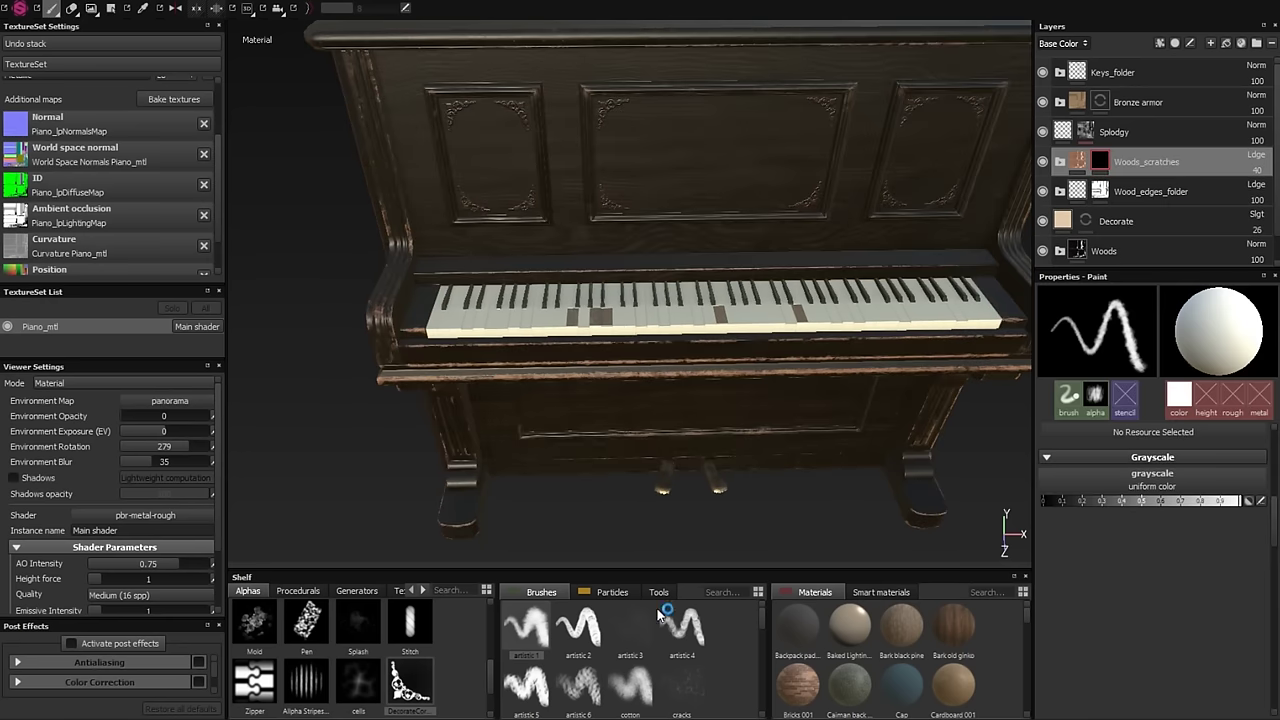
pyautogui.scroll(-2, 435, 646)
pyautogui.moveTo(255, 680); pyautogui.dragTo(1100, 480)
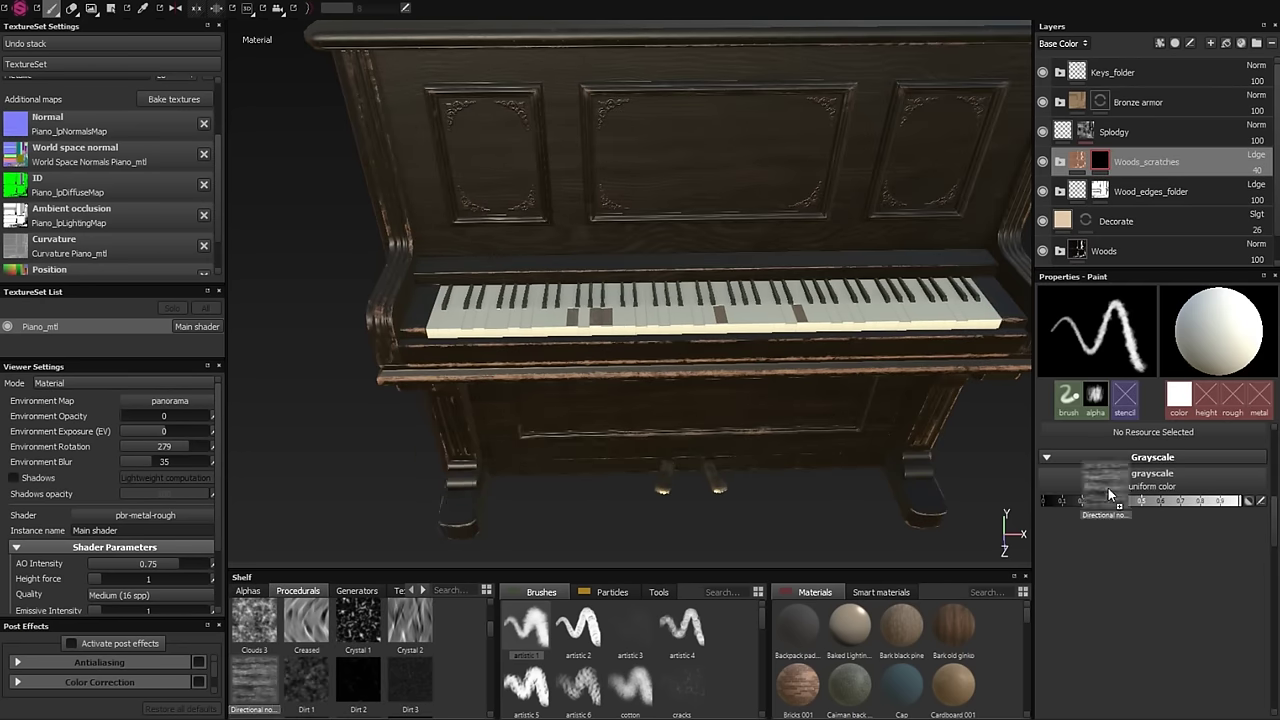
pyautogui.keyDown('alt'); pyautogui.moveTo(880, 390); pyautogui.dragTo(836, 374); pyautogui.keyUp('alt')
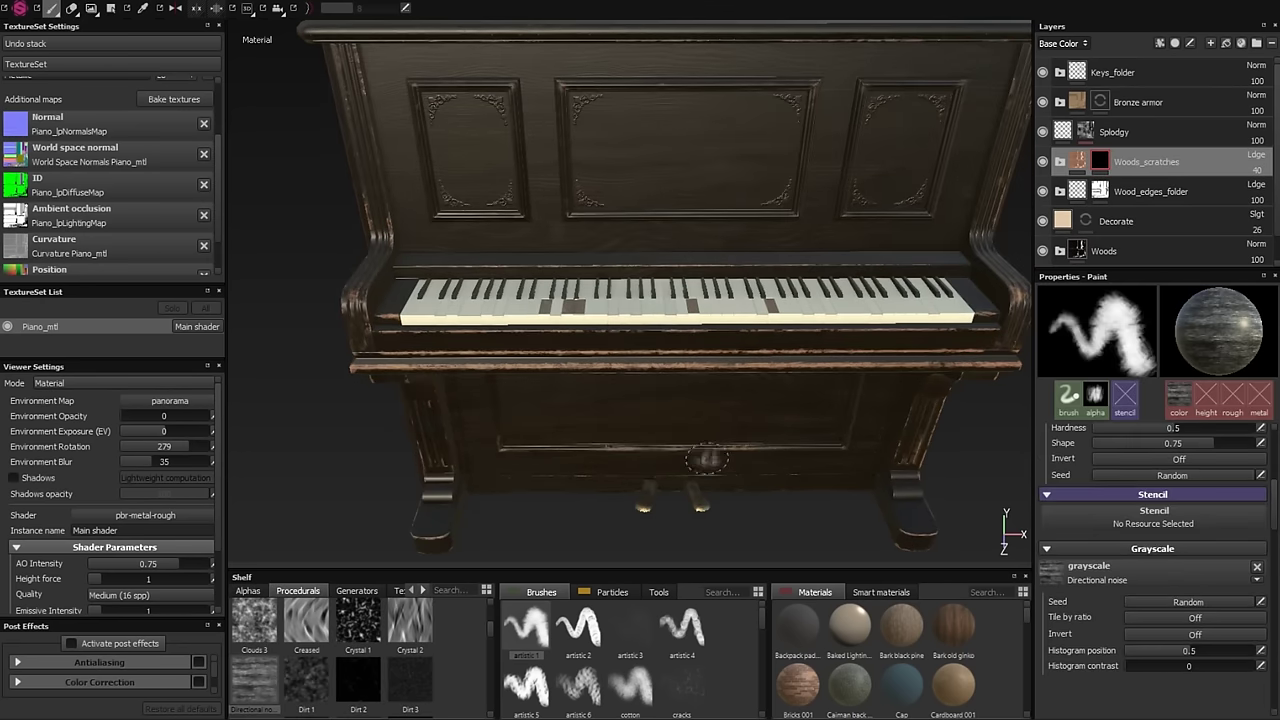
# - Pick the sandpaper brush and bring the pedals and lower front panel into a low frontal view
pyautogui.scroll(-3, 546, 650)
pyautogui.click(527, 630)
pyautogui.scroll(5, 474, 432)
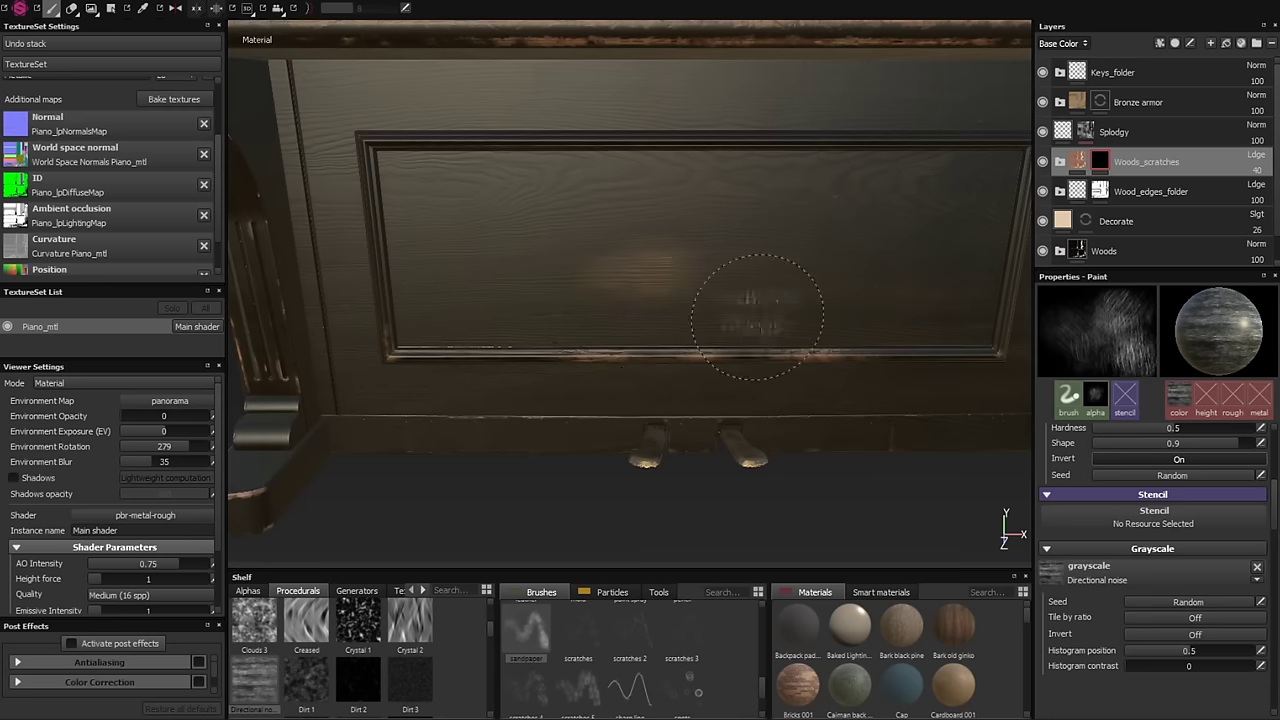
pyautogui.scroll(3, 1202, 538)
pyautogui.moveTo(474, 432)
pyautogui.keyDown('alt'); pyautogui.mouseDown()
pyautogui.moveTo(640, 440)
pyautogui.moveTo(819, 413)
pyautogui.mouseUp(); pyautogui.keyUp('alt')
pyautogui.keyDown('alt'); pyautogui.moveTo(474, 413); pyautogui.dragTo(546, 408); pyautogui.keyUp('alt')
pyautogui.keyDown('alt'); pyautogui.moveTo(812, 412); pyautogui.dragTo(522, 382); pyautogui.keyUp('alt')
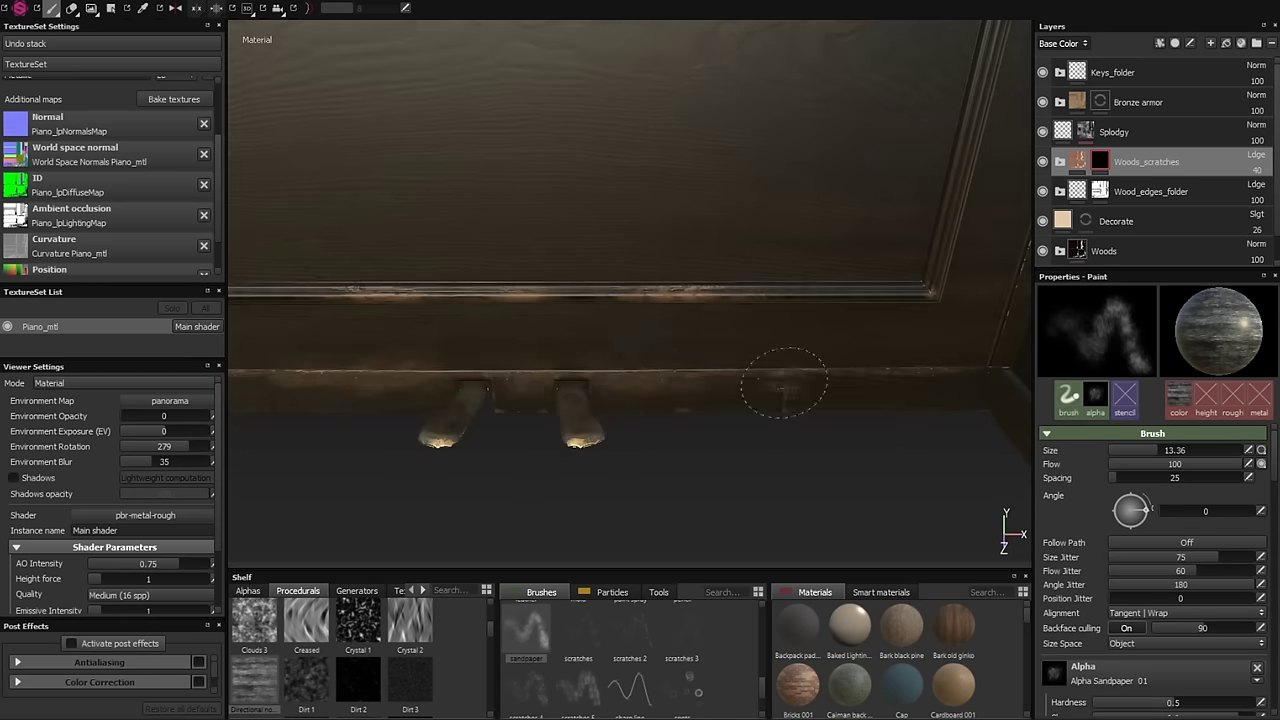
pyautogui.keyDown('alt'); pyautogui.moveTo(784, 383); pyautogui.dragTo(354, 380, button='right'); pyautogui.keyUp('alt')
pyautogui.keyDown('alt'); pyautogui.moveTo(354, 380); pyautogui.dragTo(686, 252); pyautogui.keyUp('alt')
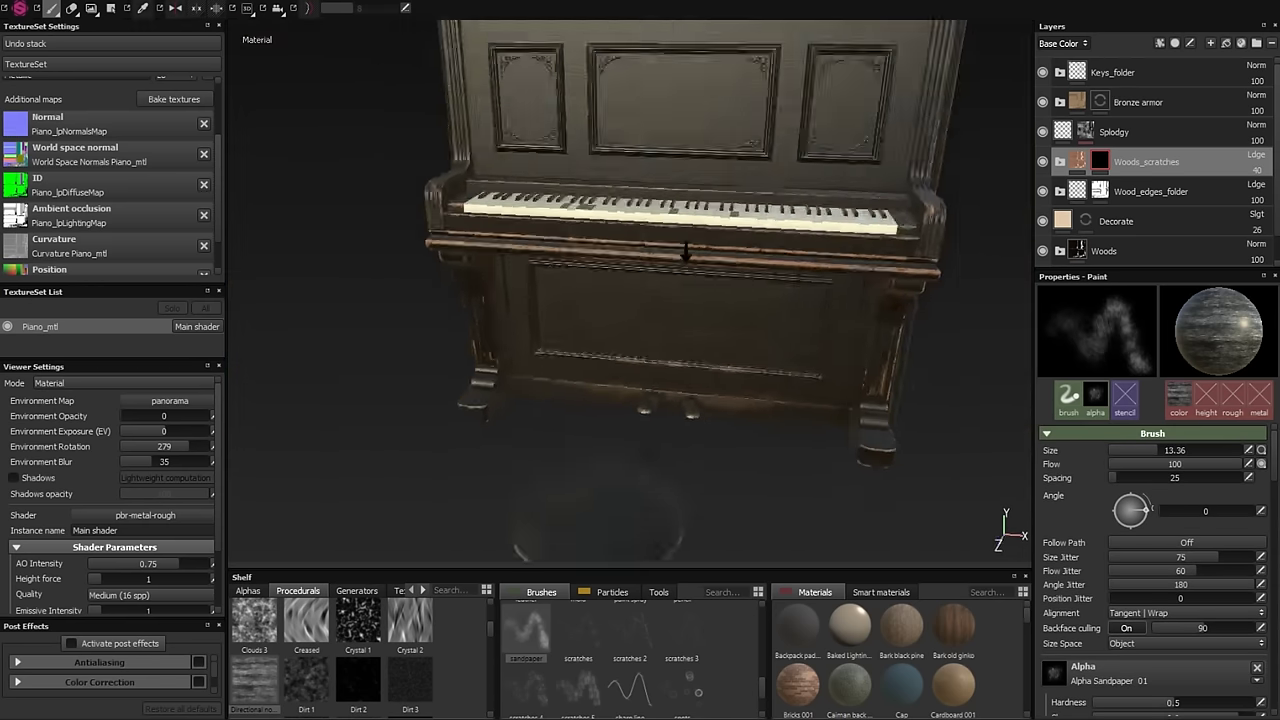
pyautogui.keyDown('alt'); pyautogui.moveTo(686, 252); pyautogui.dragTo(586, 371, button='right'); pyautogui.keyUp('alt')
pyautogui.scroll(-3, 1108, 509)
pyautogui.scroll(-2, 1108, 509)
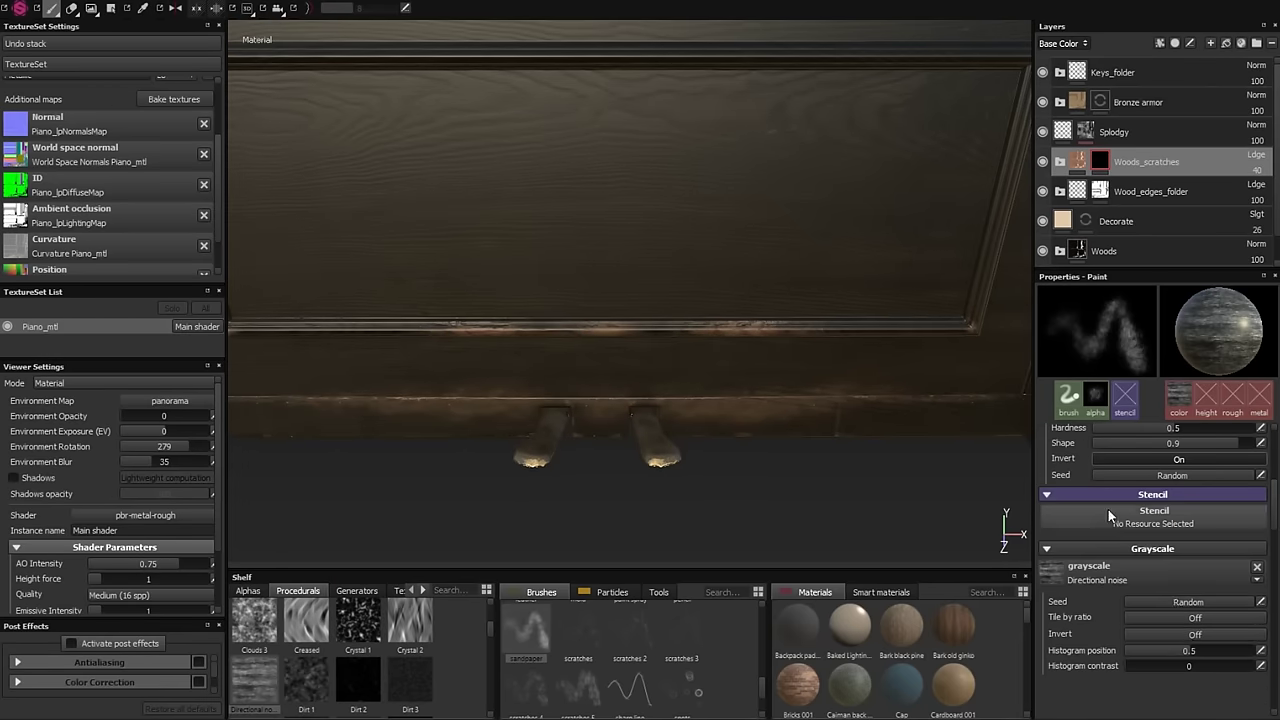
pyautogui.keyDown('alt'); pyautogui.moveTo(465, 405); pyautogui.dragTo(609, 331); pyautogui.keyUp('alt')
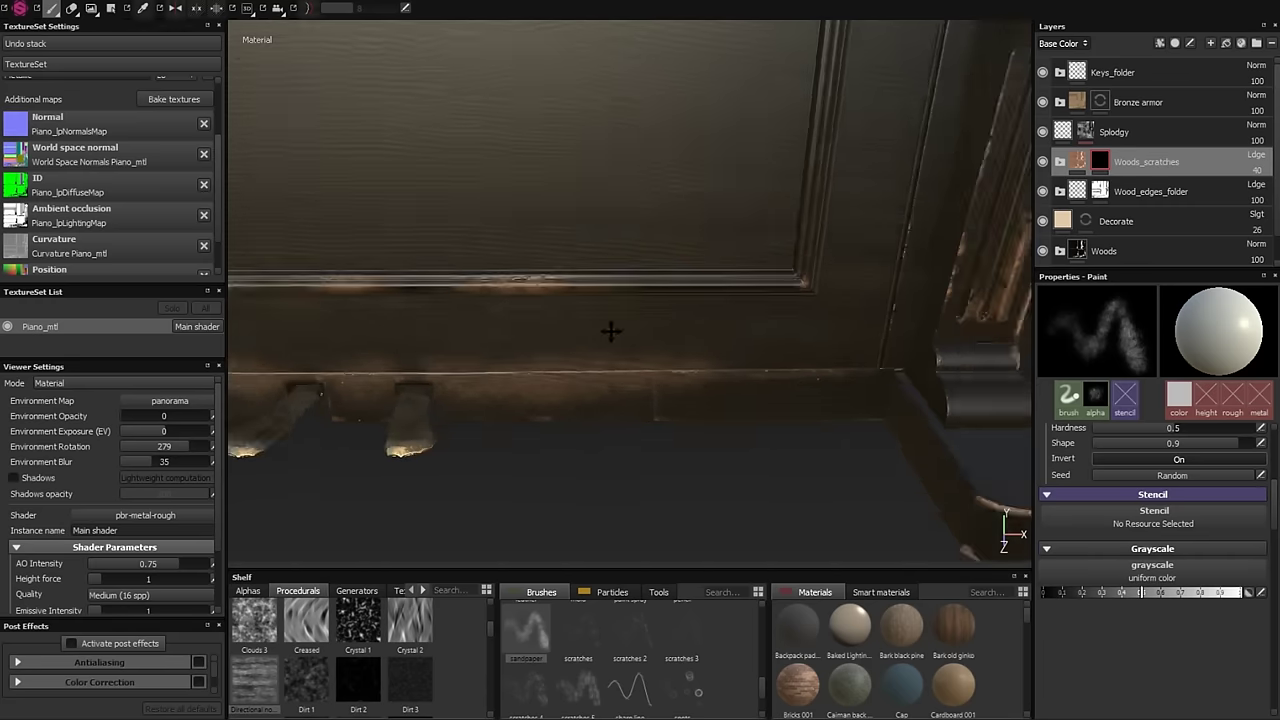
pyautogui.scroll(1, 1185, 555)
pyautogui.moveTo(600, 400)
pyautogui.keyDown('alt'); pyautogui.mouseDown()
pyautogui.moveTo(343, 386)
pyautogui.moveTo(388, 365)
pyautogui.moveTo(734, 374)
pyautogui.moveTo(914, 394)
pyautogui.moveTo(975, 450)
pyautogui.mouseUp(); pyautogui.keyUp('alt')
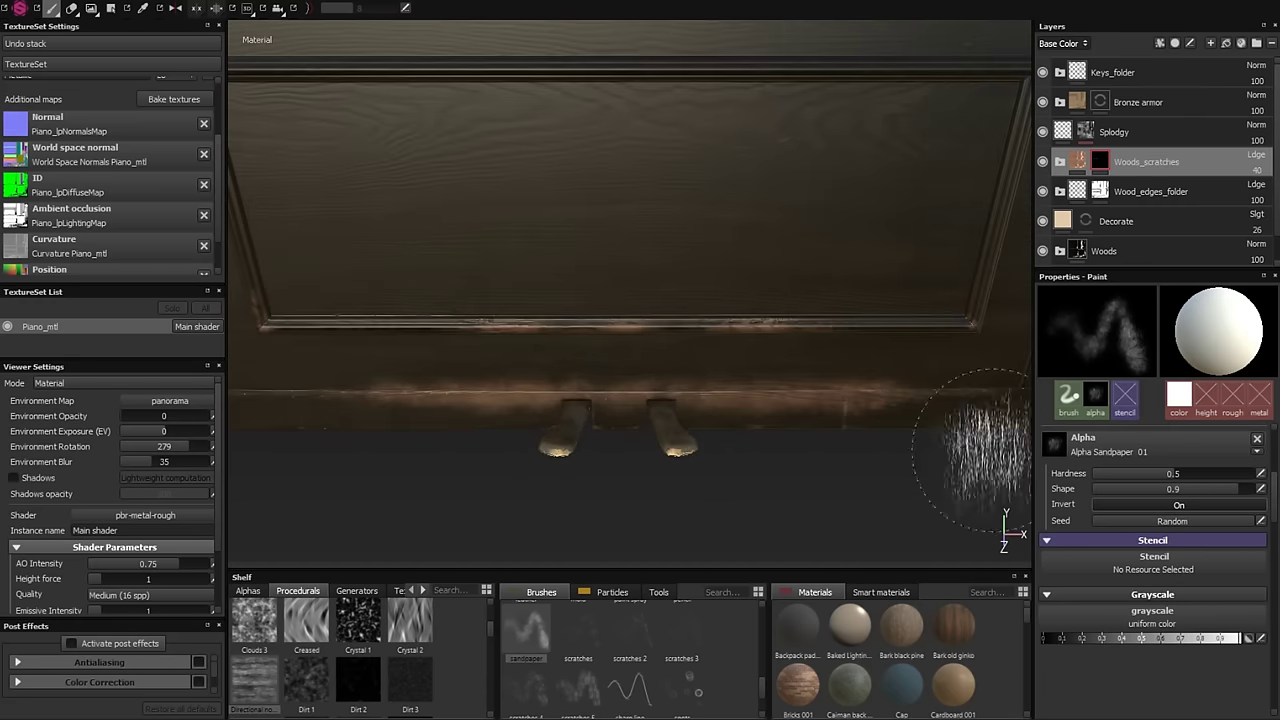
# - Expand Woods_scratches, select Fill layer 1 inside it and swap the paint colour to black
pyautogui.click(1061, 162)
pyautogui.click(1150, 191)
pyautogui.scroll(-5, 680, 320)
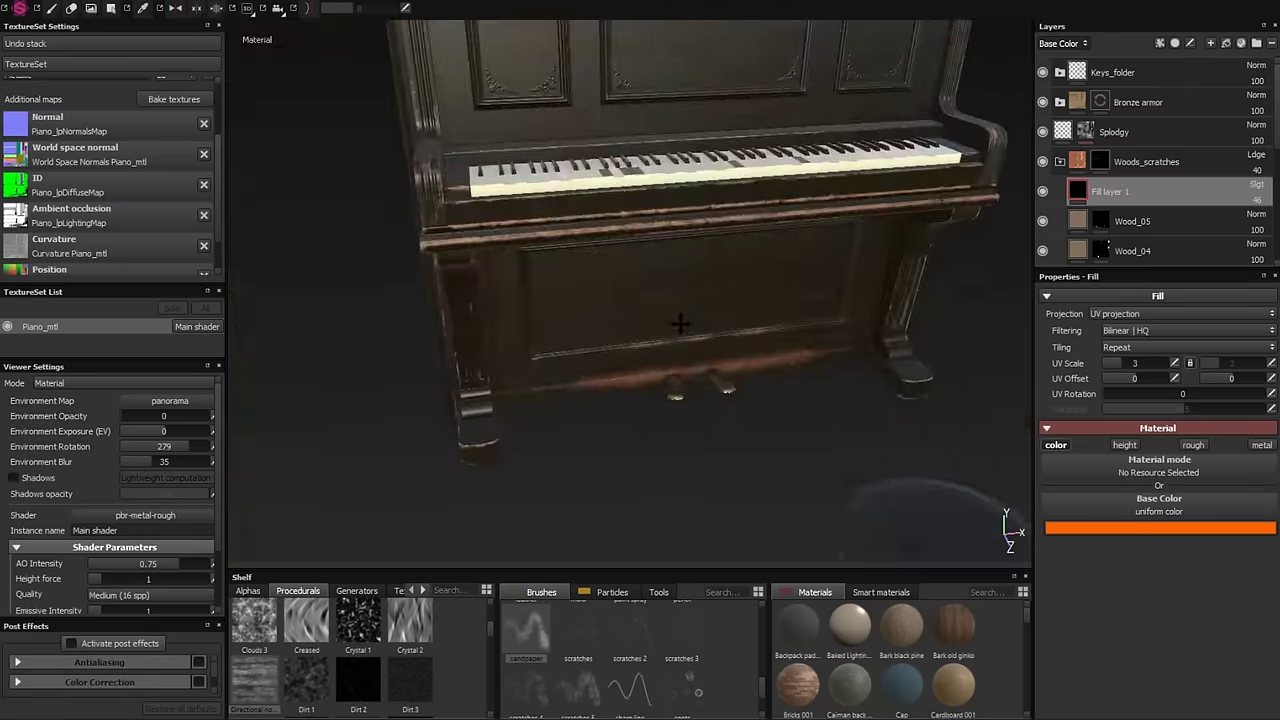
pyautogui.scroll(6, 660, 423)
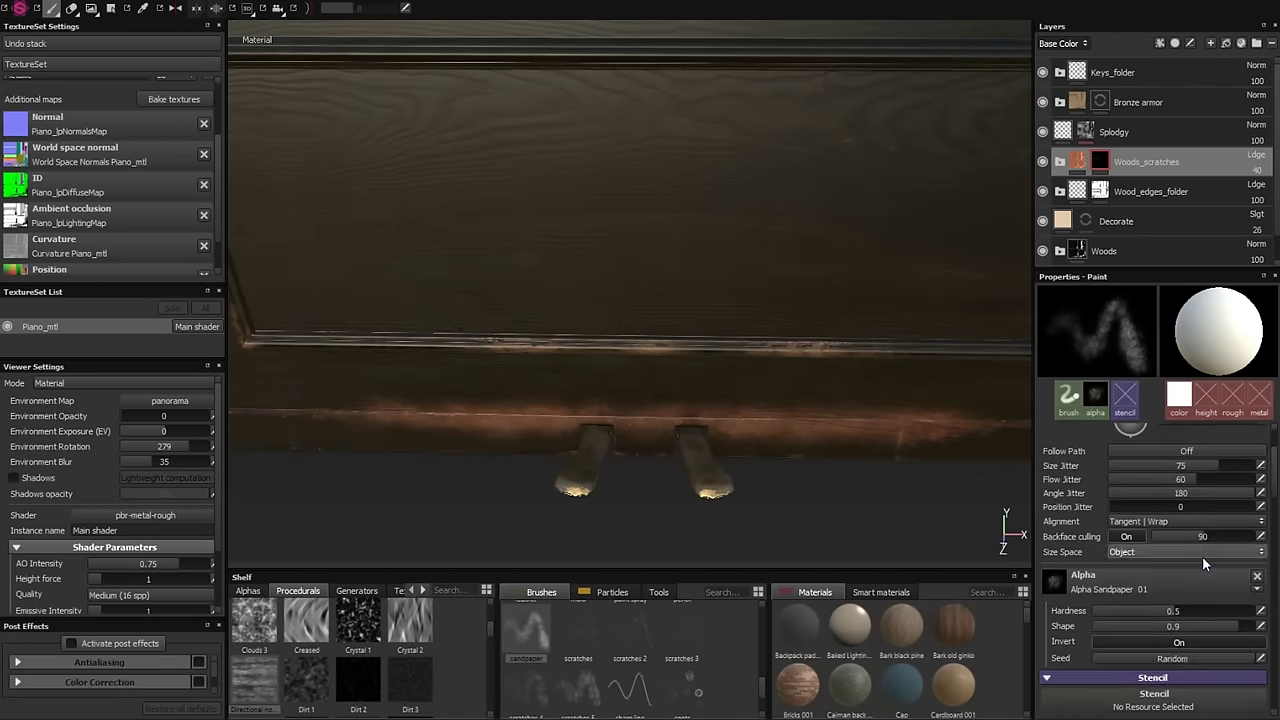
pyautogui.scroll(-2, 1126, 609)
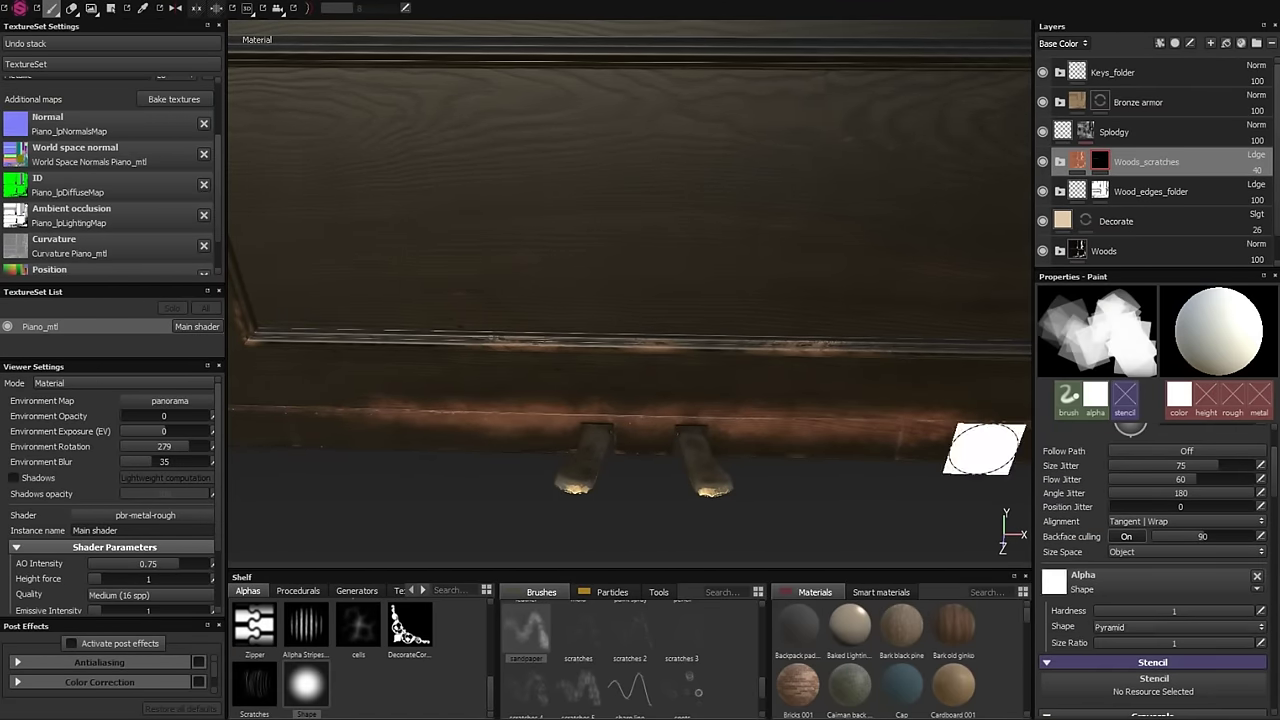
pyautogui.press('x')
pyautogui.scroll(-3, 843, 394)
# - Check the UV layout, adjust the brush size and reselect the sandpaper brush on the lower front
pyautogui.keyDown('alt'); pyautogui.moveTo(957, 337); pyautogui.dragTo(814, 357); pyautogui.keyUp('alt')
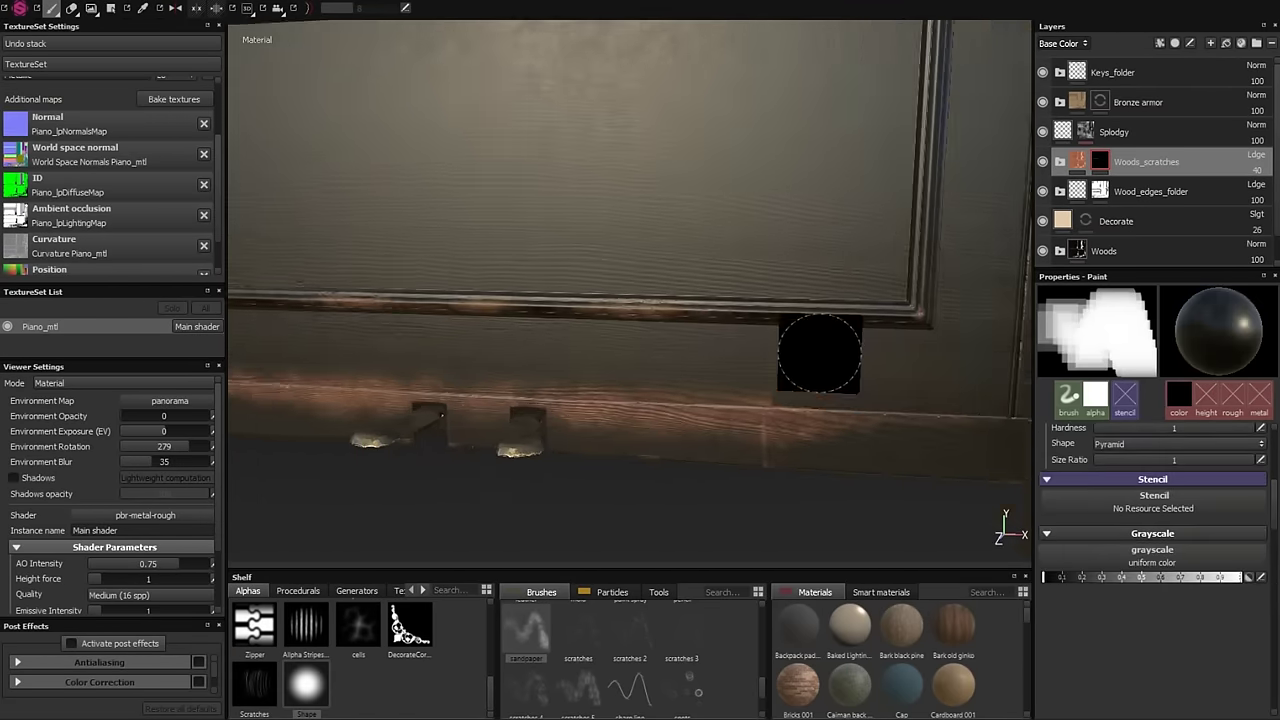
pyautogui.press('F3')
pyautogui.press('F2')
pyautogui.scroll(5, 820, 214)
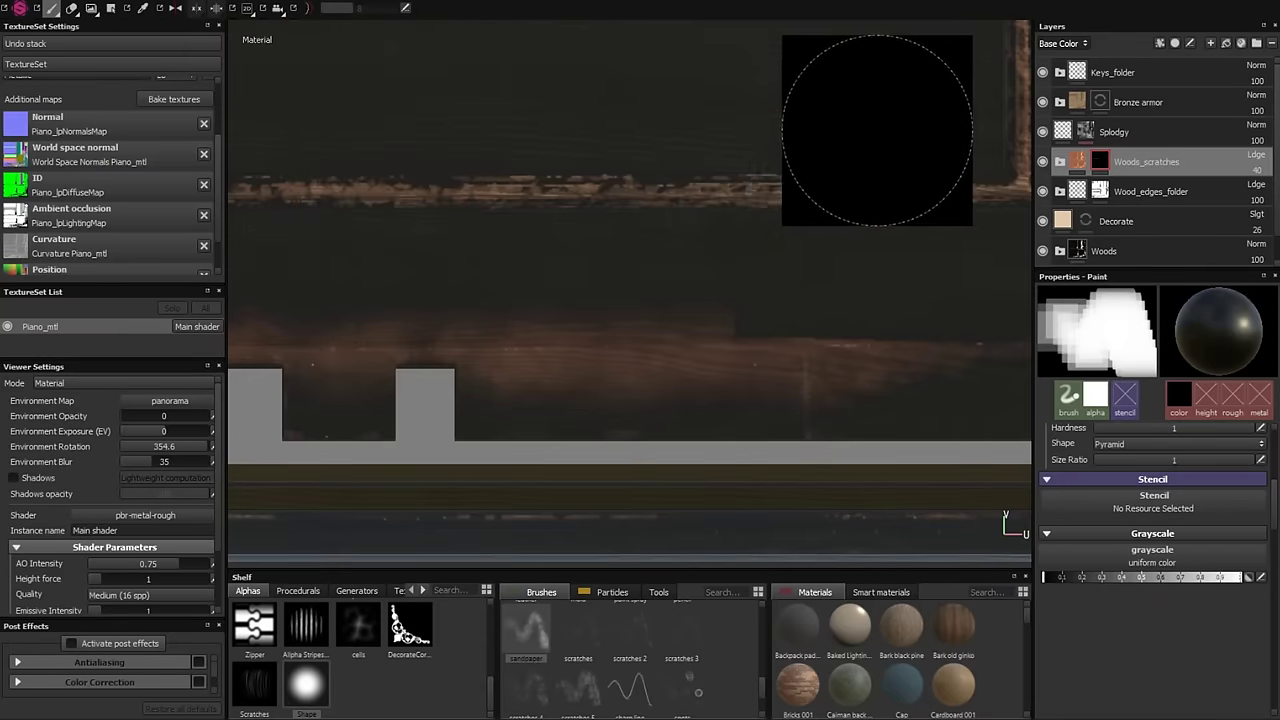
pyautogui.press(']')
pyautogui.press(']')
pyautogui.press(']')
pyautogui.press('[')
pyautogui.press('[')
pyautogui.press('[')
pyautogui.keyDown('alt'); pyautogui.moveTo(337, 243); pyautogui.dragTo(583, 237); pyautogui.keyUp('alt')
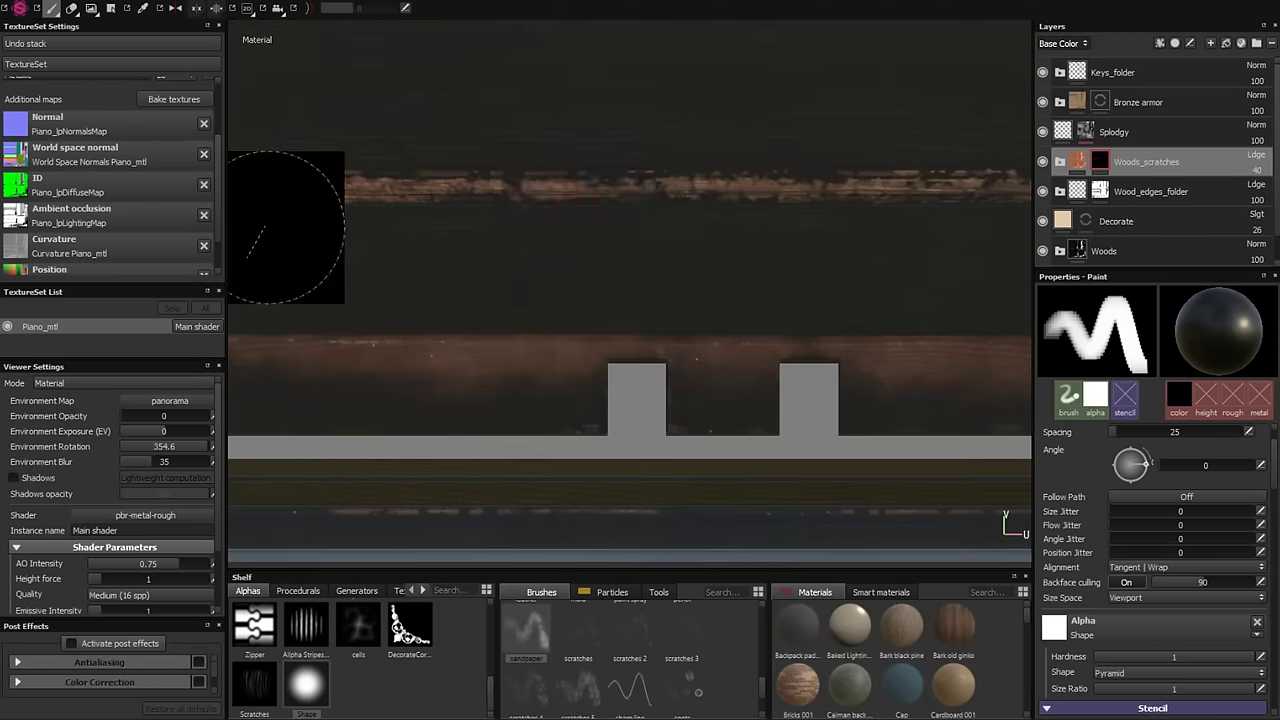
pyautogui.keyDown('alt'); pyautogui.moveTo(286, 214); pyautogui.dragTo(438, 222); pyautogui.keyUp('alt')
pyautogui.keyDown('alt'); pyautogui.moveTo(438, 222); pyautogui.dragTo(720, 420, button='right'); pyautogui.keyUp('alt')
pyautogui.keyDown('alt'); pyautogui.moveTo(720, 420); pyautogui.dragTo(777, 394); pyautogui.keyUp('alt')
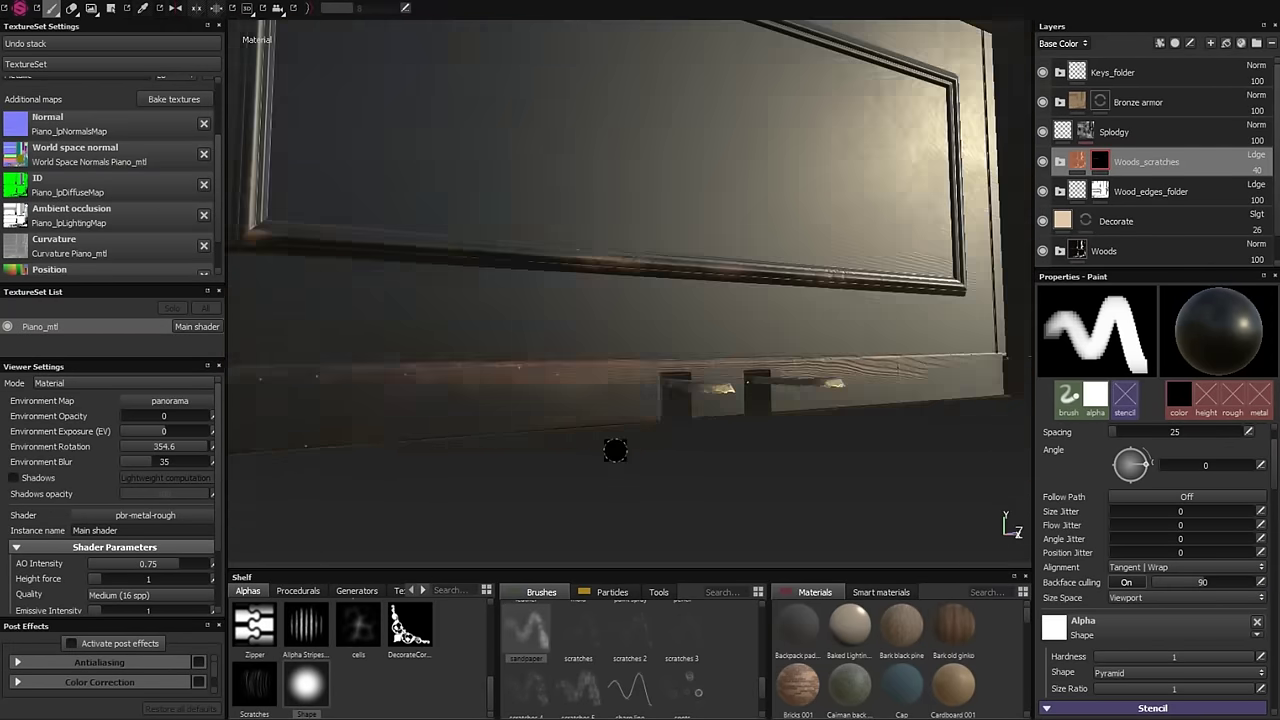
pyautogui.keyDown('shift'); pyautogui.moveTo(777, 394); pyautogui.dragTo(623, 298, button='right'); pyautogui.keyUp('shift')
pyautogui.scroll(5, 623, 298)
pyautogui.click(527, 630)
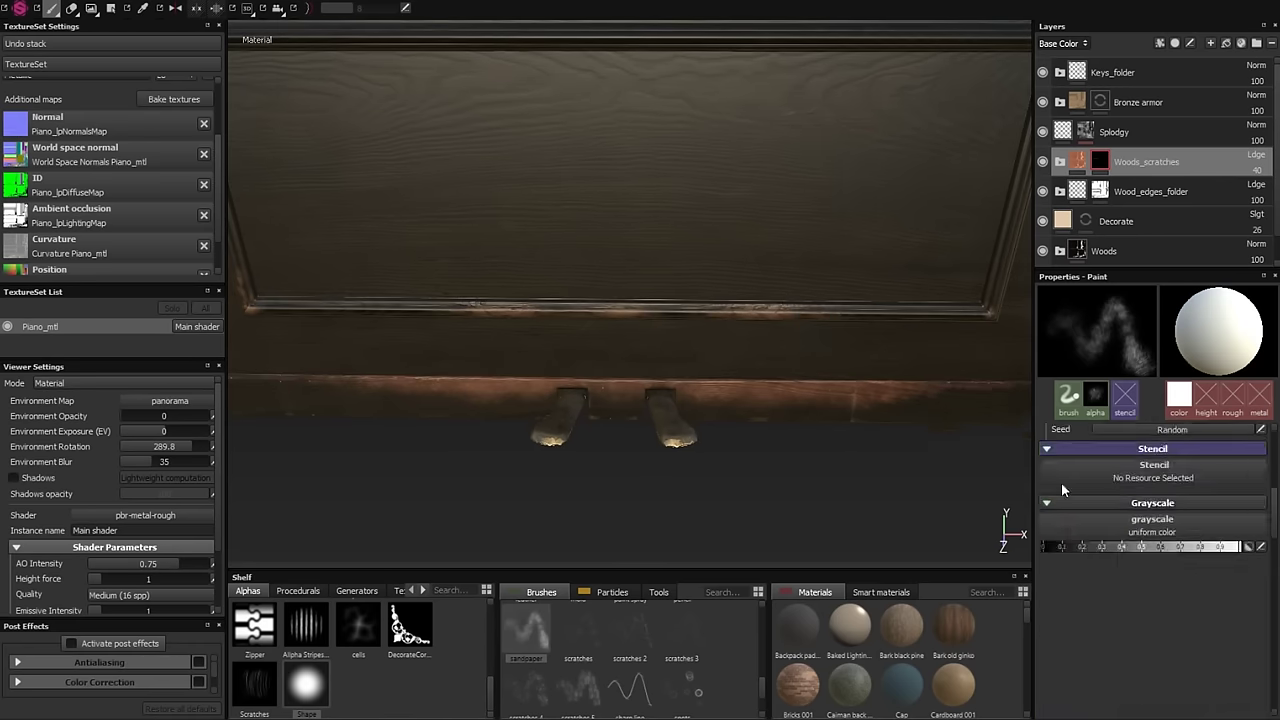
# - Frame the piano front, switch the paint colour back to white and shrink the brush to 1.85
pyautogui.keyDown('alt'); pyautogui.moveTo(766, 346); pyautogui.dragTo(620, 341); pyautogui.keyUp('alt')
pyautogui.press('[')
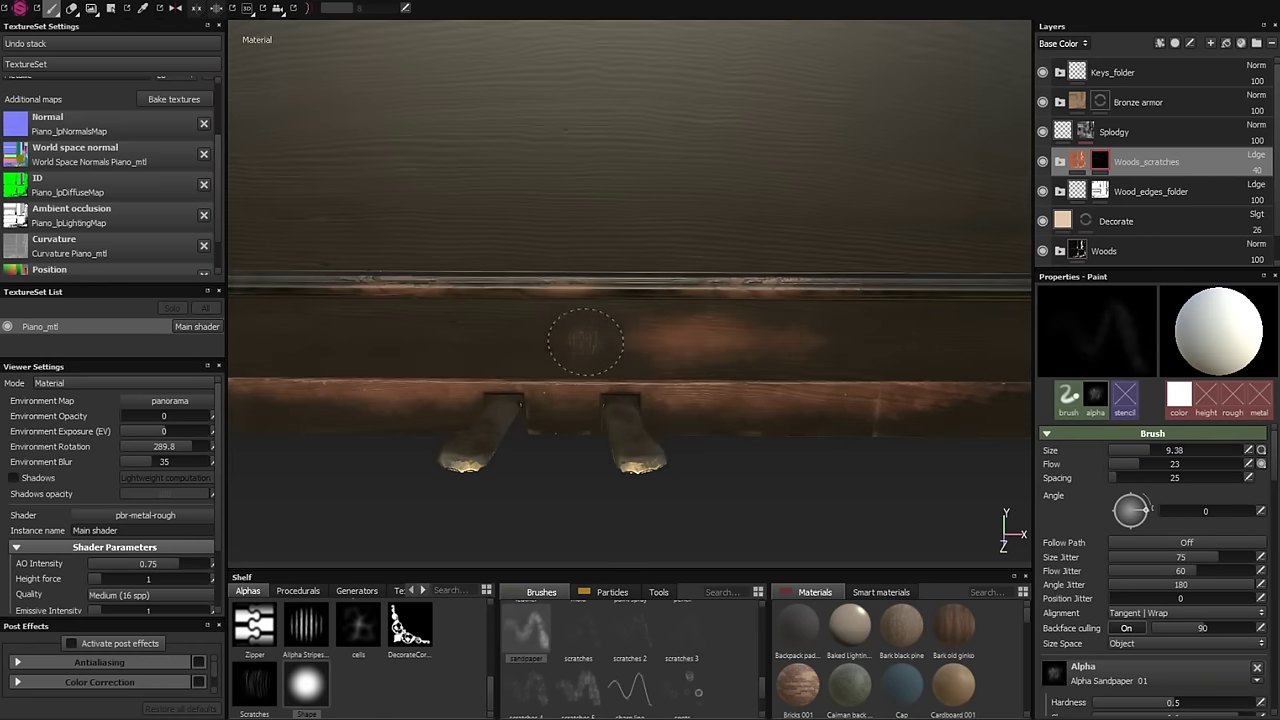
pyautogui.keyDown('alt'); pyautogui.moveTo(695, 323); pyautogui.dragTo(640, 300); pyautogui.keyUp('alt')
pyautogui.scroll(5, 627, 357)
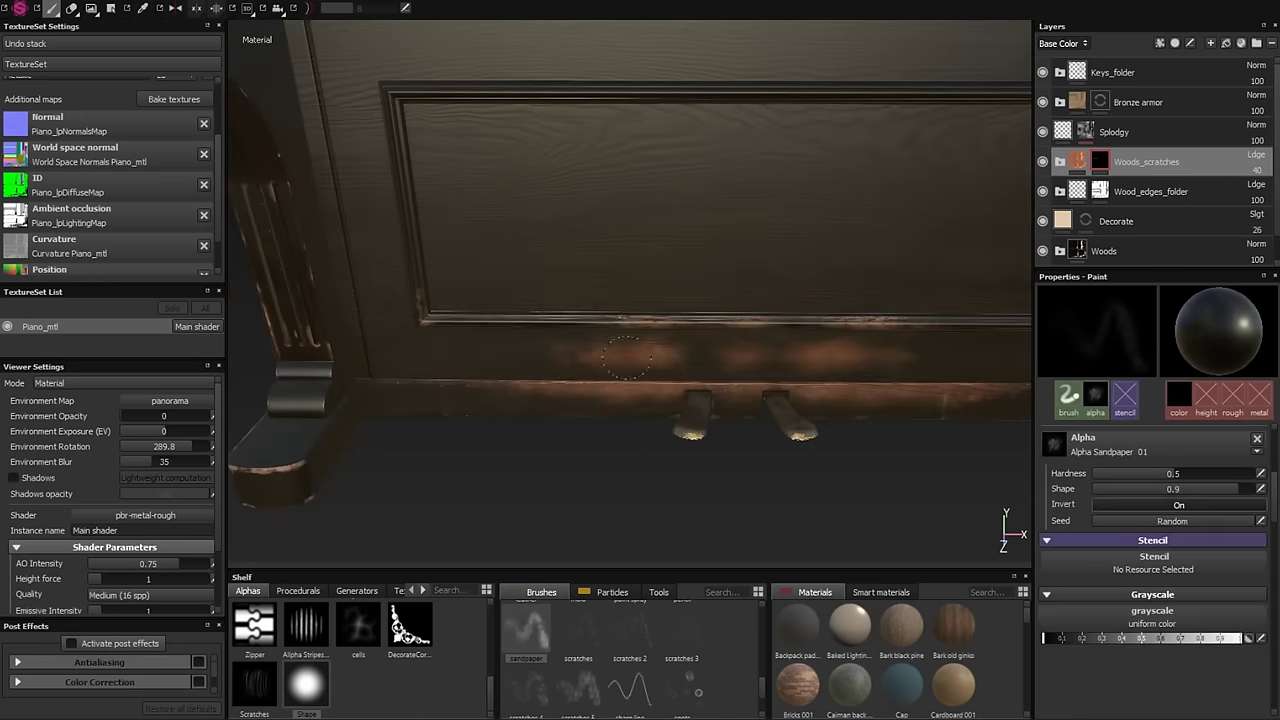
pyautogui.press('f')
pyautogui.scroll(5, 1170, 450)
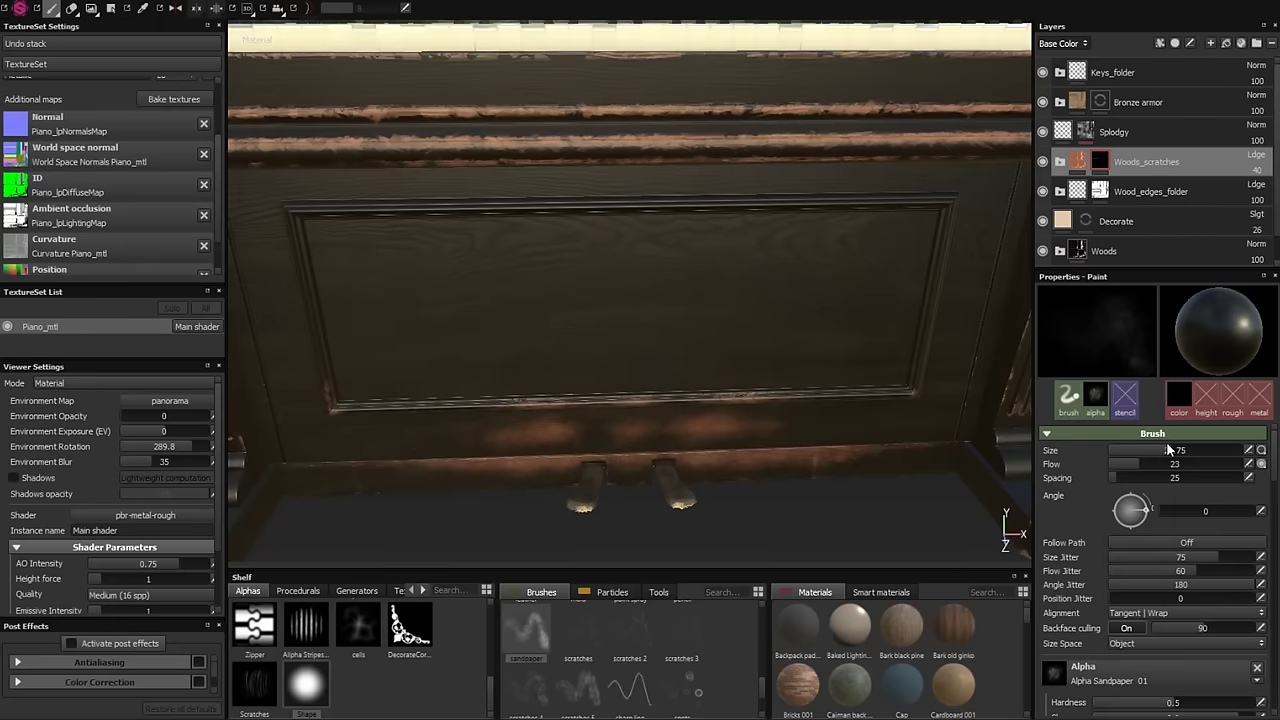
pyautogui.keyDown('alt'); pyautogui.moveTo(577, 410); pyautogui.dragTo(626, 363); pyautogui.keyUp('alt')
pyautogui.scroll(3, 626, 363)
pyautogui.press('x')
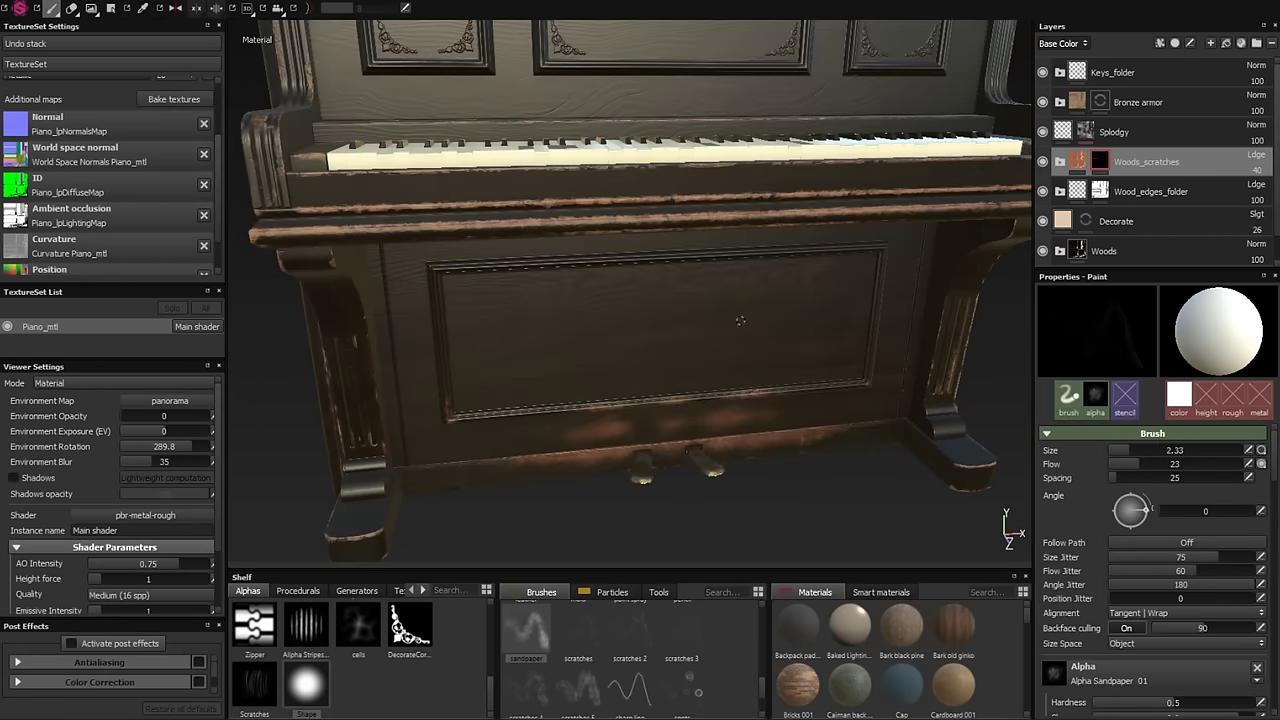
pyautogui.press('[')
pyautogui.scroll(3, 720, 323)
pyautogui.scroll(-3, 720, 323)
pyautogui.keyDown('alt'); pyautogui.moveTo(720, 323); pyautogui.dragTo(900, 400); pyautogui.keyUp('alt')
pyautogui.click(1128, 456)
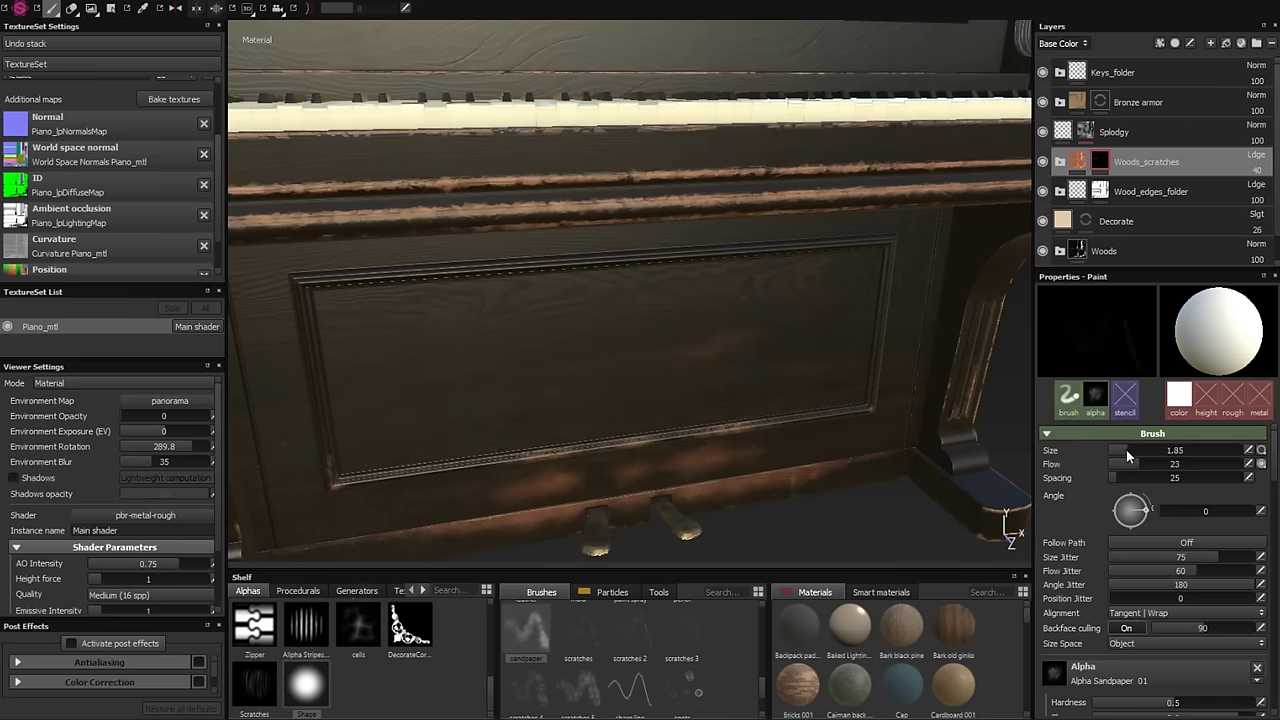
# - Focus on the lower front panel and pedals and reduce the brush size to about 9
pyautogui.scroll(-2, 628, 324)
pyautogui.moveTo(628, 324)
pyautogui.keyDown('alt'); pyautogui.mouseDown()
pyautogui.moveTo(705, 380)
pyautogui.moveTo(701, 420)
pyautogui.mouseUp(); pyautogui.keyUp('alt')
pyautogui.scroll(3, 705, 380)
pyautogui.scroll(2, 729, 314)
pyautogui.press('[')
pyautogui.scroll(-3, 672, 357)
pyautogui.scroll(3, 701, 420)
pyautogui.press('[')
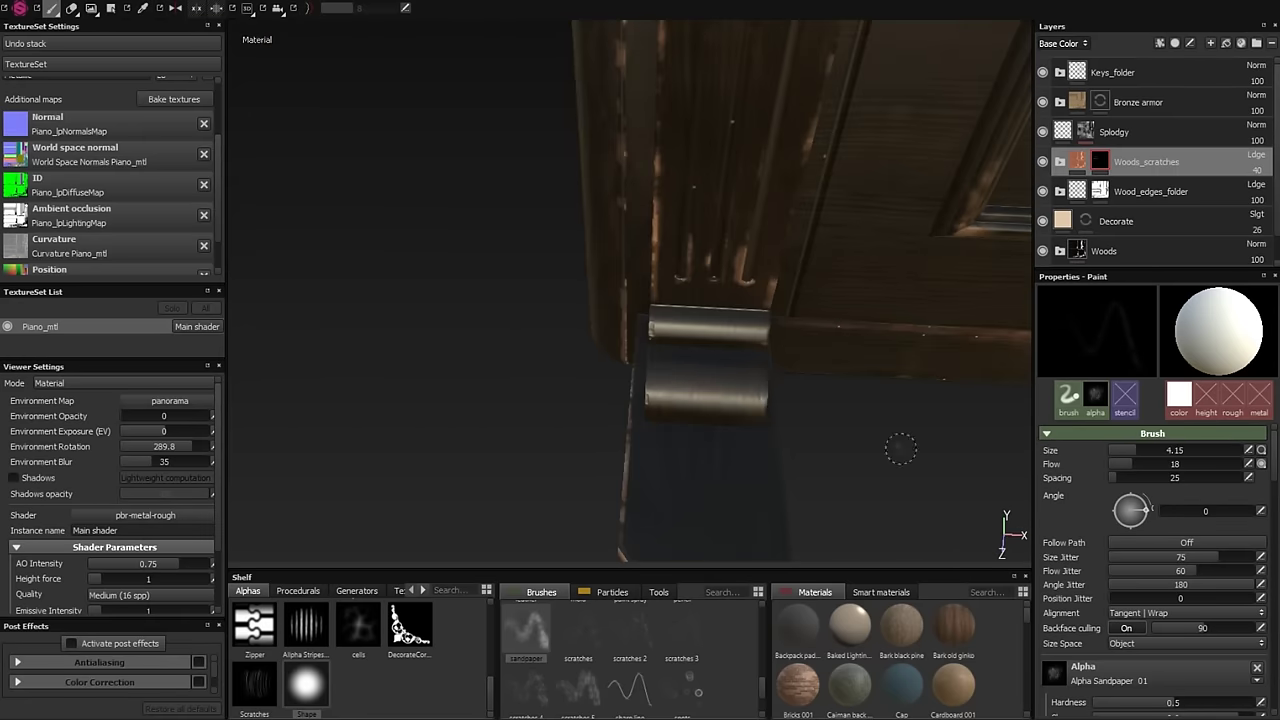
# - Rub sandpaper scratches into the side panel corner and the foot blocks beside the pedals
pyautogui.keyDown('alt'); pyautogui.moveTo(900, 449); pyautogui.dragTo(820, 330); pyautogui.keyUp('alt')
pyautogui.keyDown('shift'); pyautogui.moveTo(820, 330); pyautogui.dragTo(860, 330, button='right'); pyautogui.keyUp('shift')
pyautogui.keyDown('alt'); pyautogui.moveTo(860, 330); pyautogui.dragTo(760, 250); pyautogui.keyUp('alt')
pyautogui.scroll(3, 757, 171)
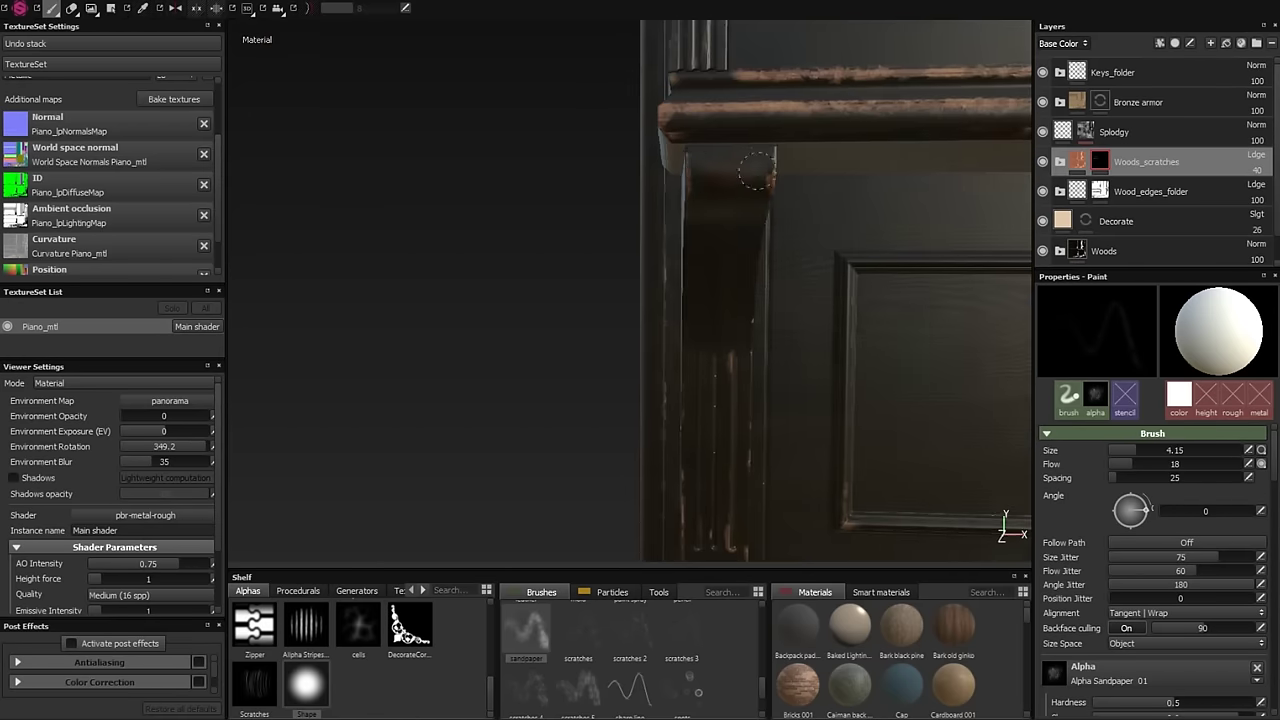
pyautogui.scroll(-3, 757, 171)
pyautogui.keyDown('alt'); pyautogui.moveTo(757, 171); pyautogui.dragTo(700, 380); pyautogui.keyUp('alt')
pyautogui.keyDown('shift'); pyautogui.moveTo(700, 380); pyautogui.dragTo(660, 380, button='right'); pyautogui.keyUp('shift')
pyautogui.scroll(3, 706, 405)
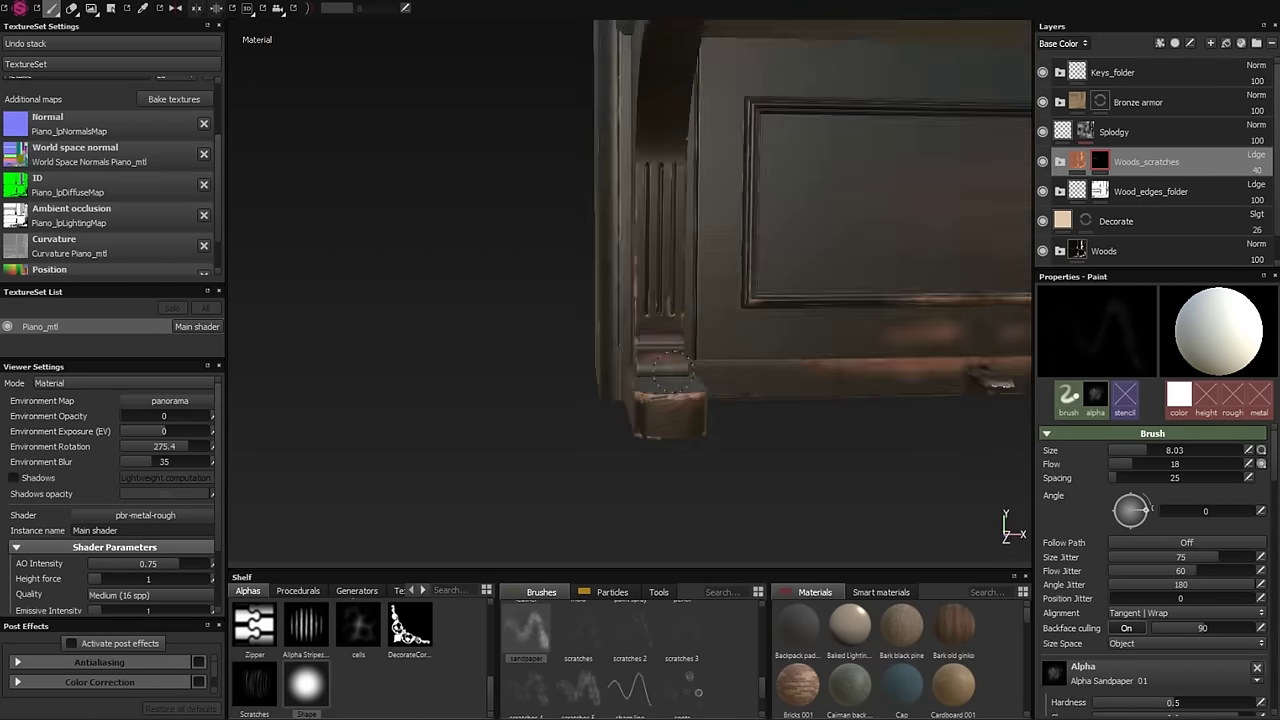
pyautogui.keyDown('alt'); pyautogui.moveTo(782, 345); pyautogui.dragTo(591, 276); pyautogui.keyUp('alt')
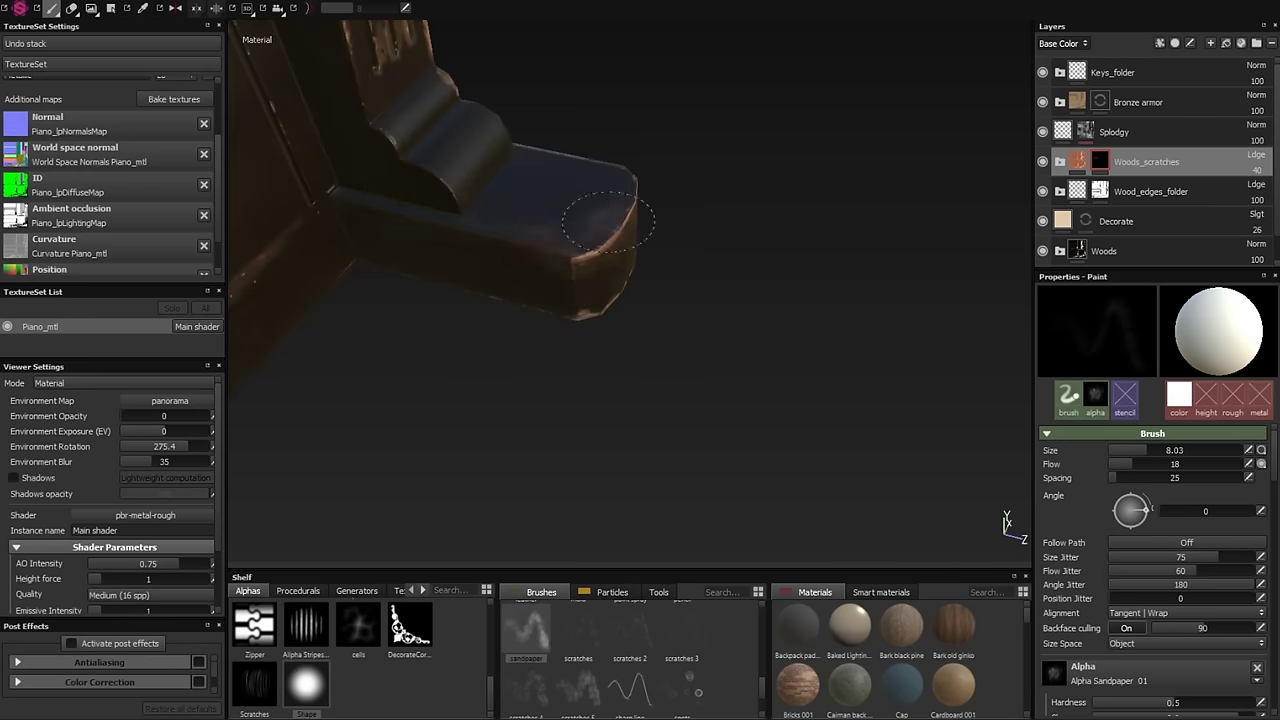
pyautogui.keyDown('alt'); pyautogui.moveTo(668, 305); pyautogui.dragTo(600, 330); pyautogui.keyUp('alt')
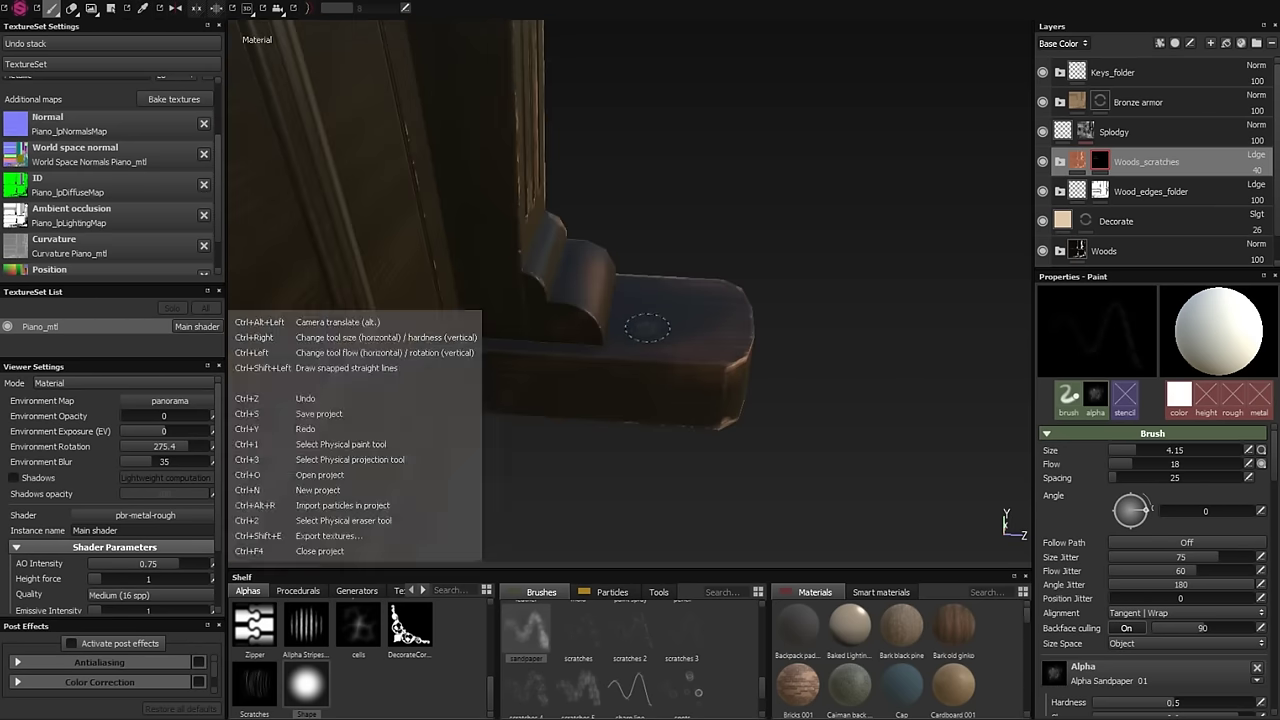
pyautogui.keyDown('shift'); pyautogui.moveTo(600, 330); pyautogui.dragTo(700, 330, button='right'); pyautogui.keyUp('shift')
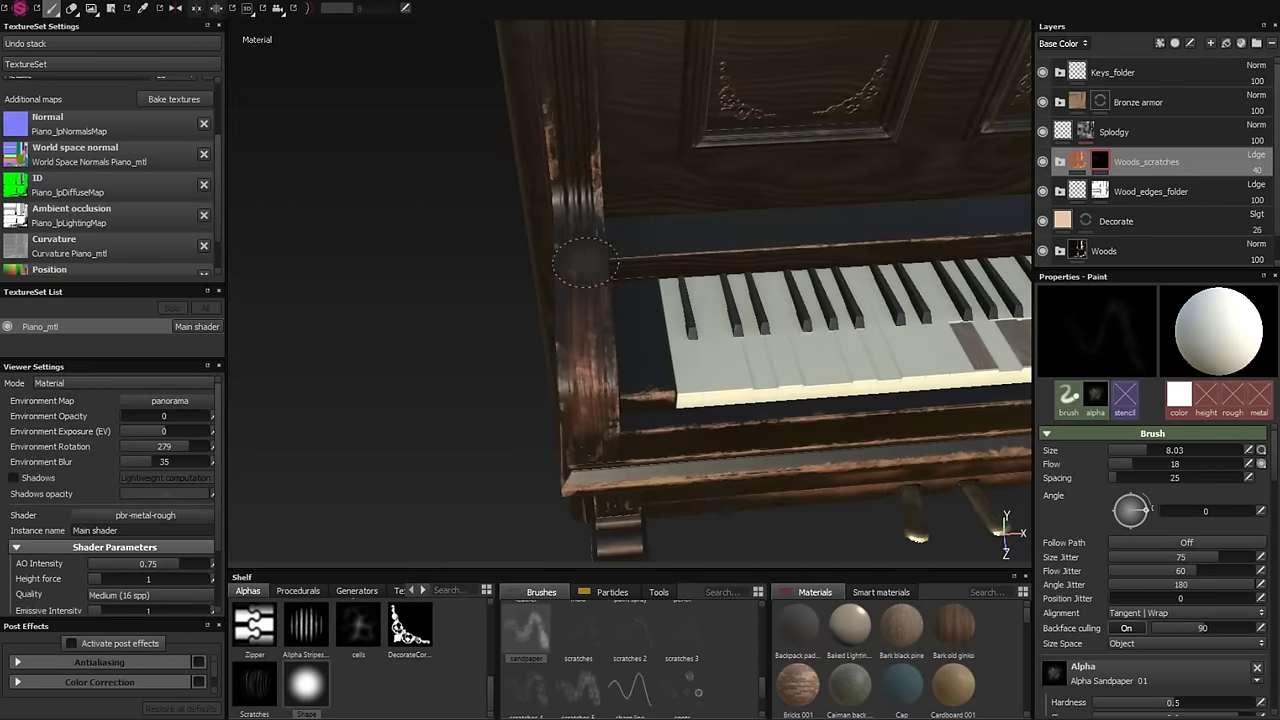
# - Paint sandpaper scratches along the low front panel and the rail beneath the keyboard
pyautogui.keyDown('alt'); pyautogui.moveTo(498, 427); pyautogui.dragTo(518, 410); pyautogui.keyUp('alt')
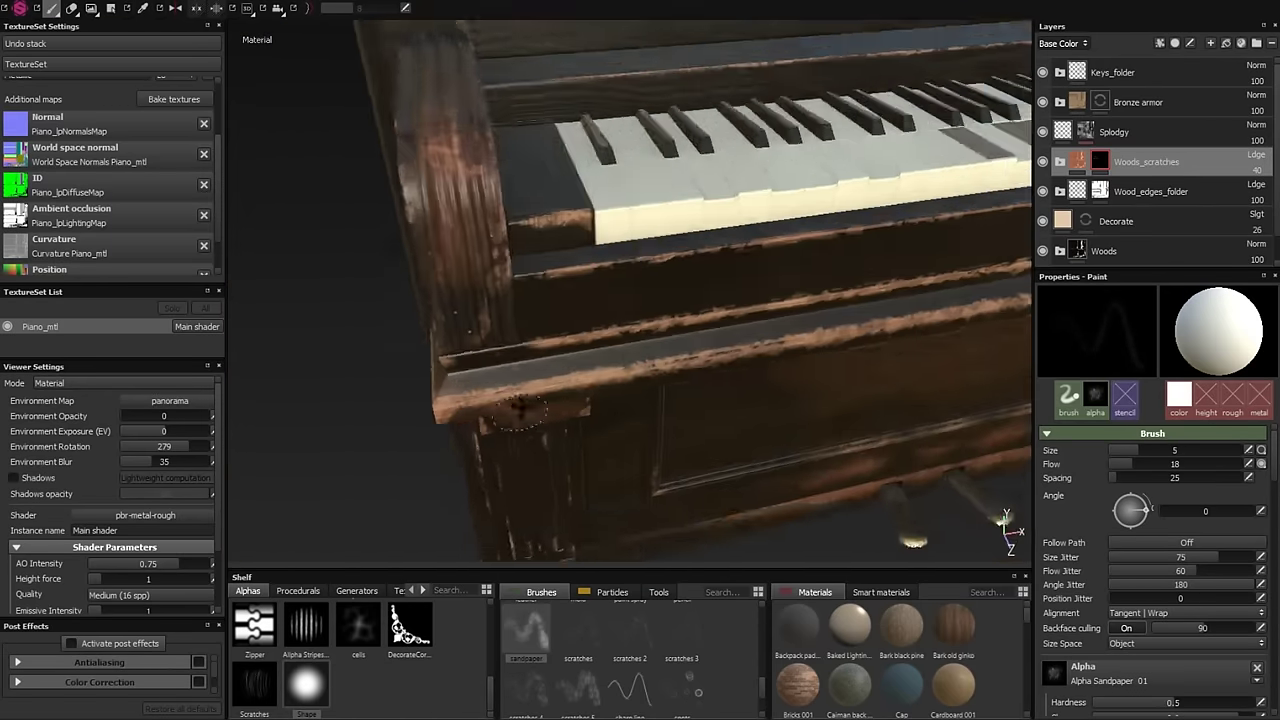
pyautogui.keyDown('alt'); pyautogui.moveTo(646, 362); pyautogui.dragTo(540, 381); pyautogui.keyUp('alt')
pyautogui.keyDown('alt'); pyautogui.moveTo(800, 385); pyautogui.dragTo(746, 243); pyautogui.keyUp('alt')
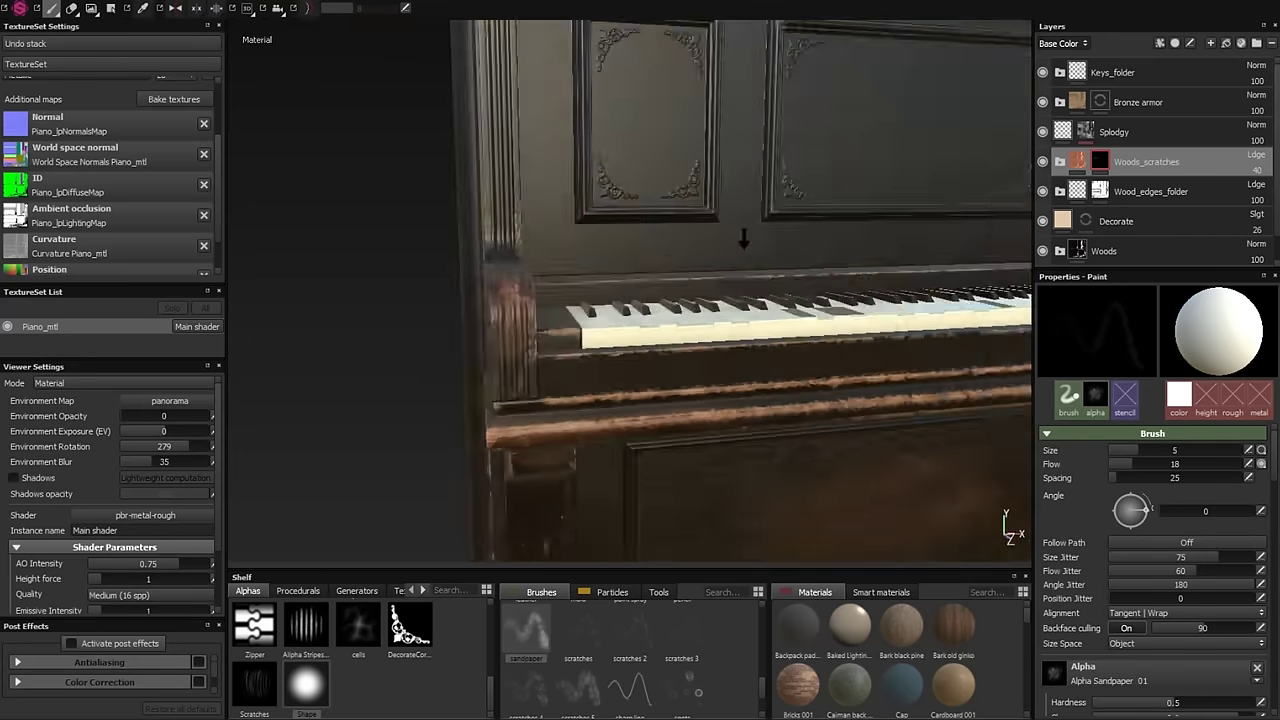
pyautogui.scroll(3, 742, 442)
pyautogui.keyDown('alt'); pyautogui.moveTo(460, 472); pyautogui.dragTo(727, 458); pyautogui.keyUp('alt')
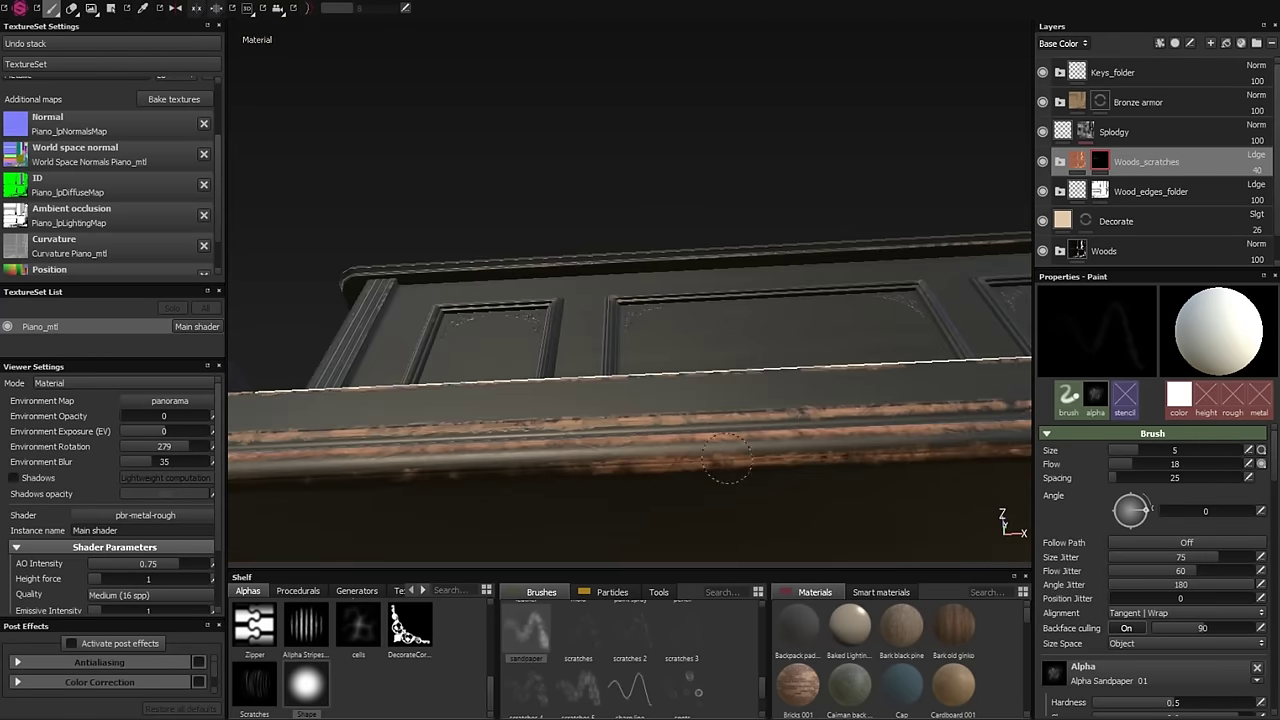
pyautogui.scroll(-5, 684, 470)
pyautogui.scroll(5, 690, 420)
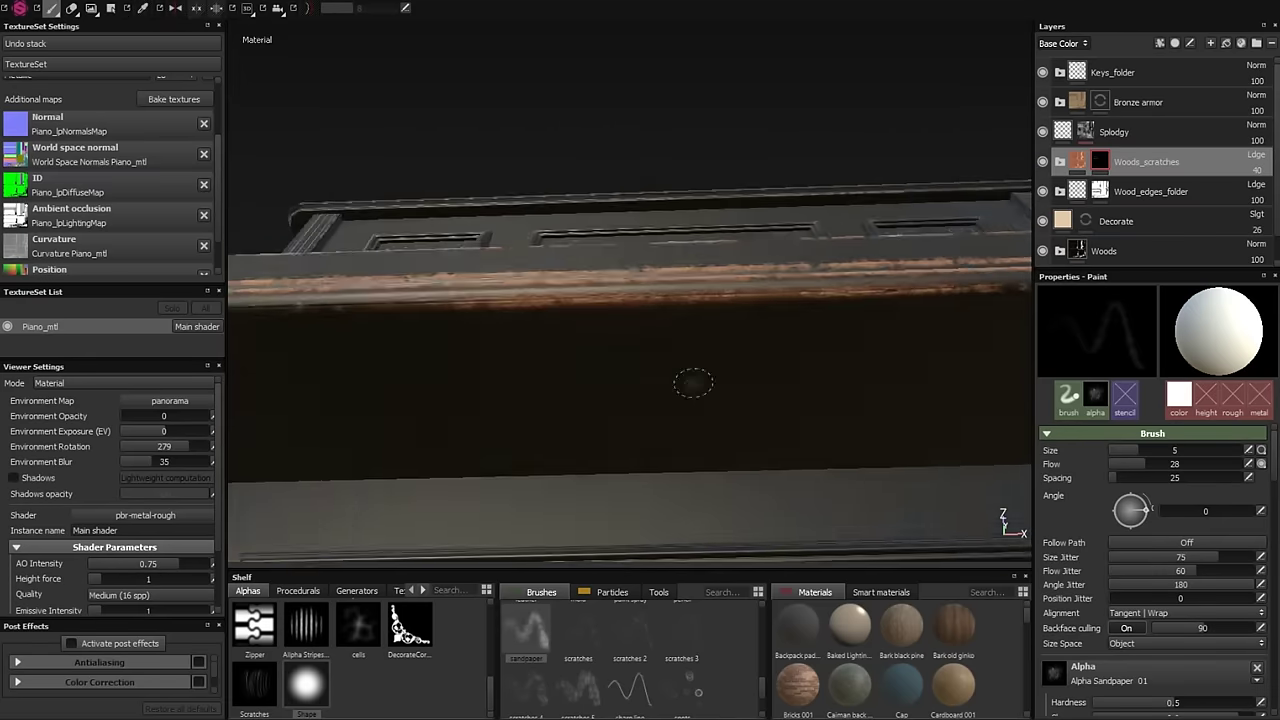
pyautogui.keyDown('alt'); pyautogui.moveTo(835, 360); pyautogui.dragTo(614, 471); pyautogui.keyUp('alt')
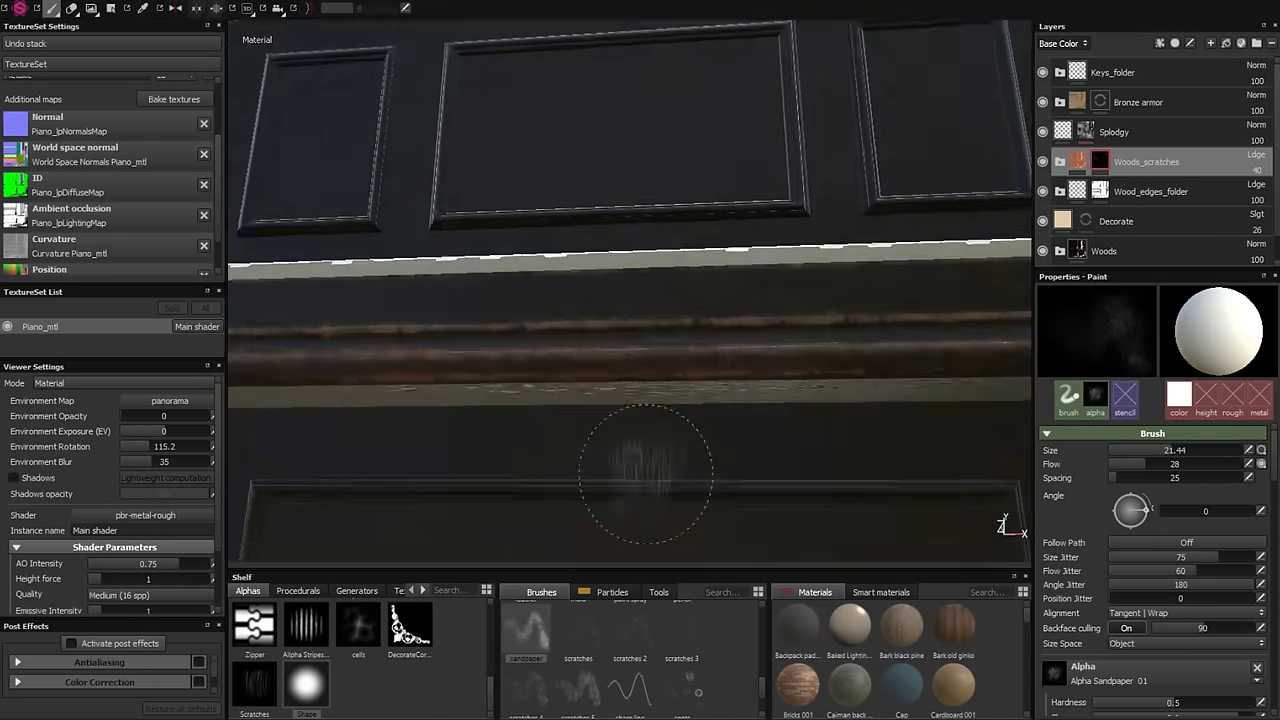
pyautogui.scroll(-5, 614, 471)
pyautogui.scroll(5, 656, 331)
# - Streak scratches over the side panel and the case arms beside the keys, slightly shrinking the brush
pyautogui.moveTo(656, 331)
pyautogui.keyDown('alt'); pyautogui.mouseDown()
pyautogui.moveTo(685, 403)
pyautogui.moveTo(541, 332)
pyautogui.moveTo(722, 287)
pyautogui.mouseUp(); pyautogui.keyUp('alt')
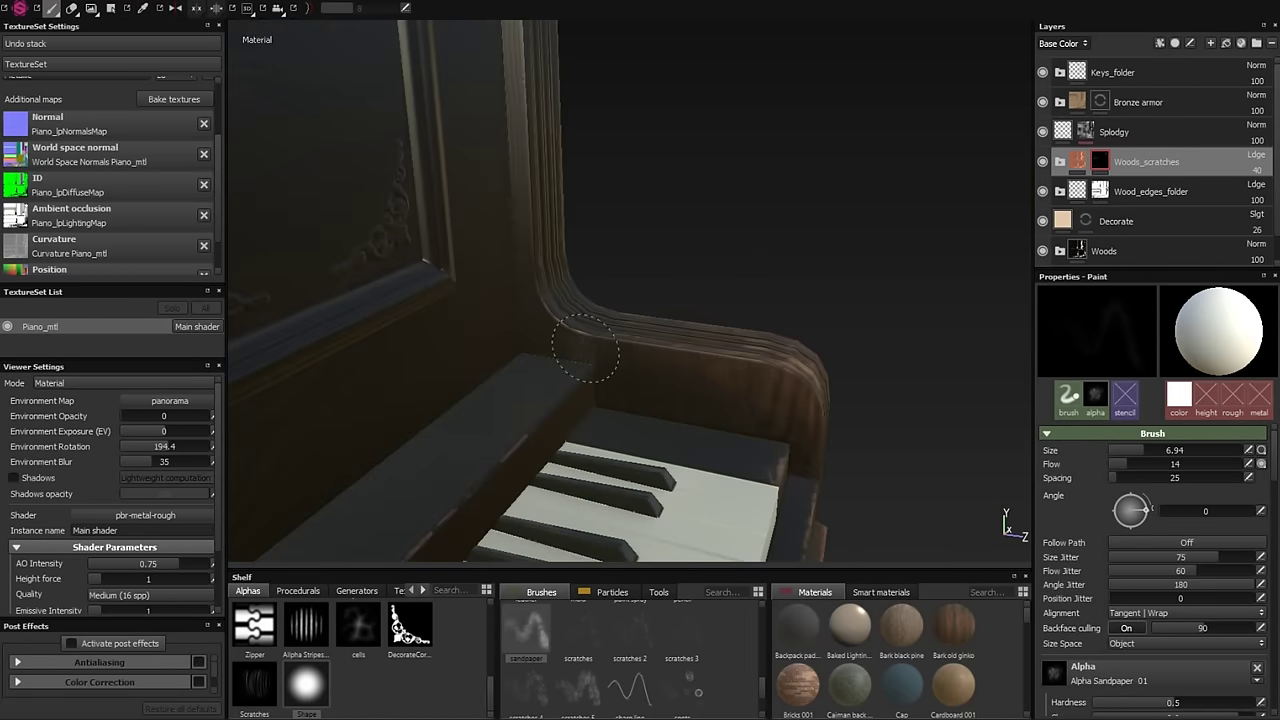
pyautogui.keyDown('alt'); pyautogui.moveTo(694, 390); pyautogui.dragTo(572, 323); pyautogui.keyUp('alt')
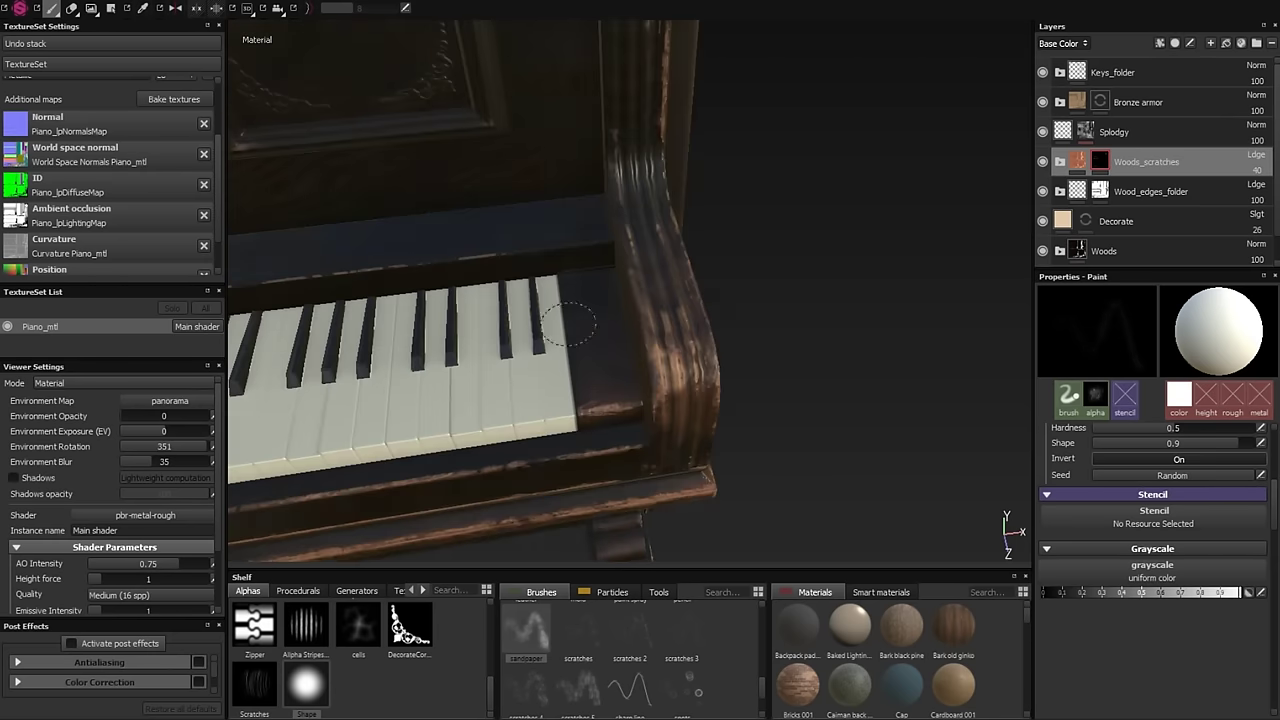
pyautogui.scroll(5, 572, 323)
pyautogui.moveTo(528, 414)
pyautogui.keyDown('alt'); pyautogui.mouseDown()
pyautogui.moveTo(528, 433)
pyautogui.moveTo(388, 392)
pyautogui.mouseUp(); pyautogui.keyUp('alt')
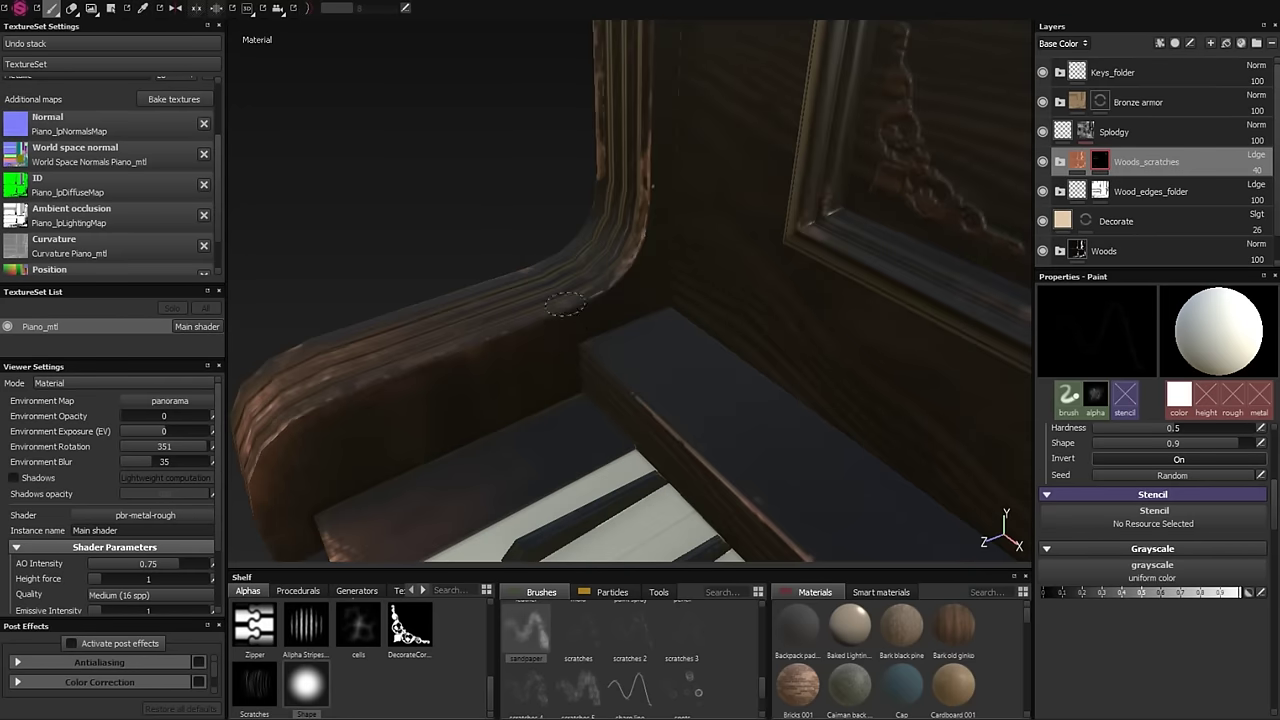
pyautogui.moveTo(565, 305)
pyautogui.keyDown('alt'); pyautogui.mouseDown()
pyautogui.moveTo(650, 472)
pyautogui.moveTo(620, 414)
pyautogui.moveTo(609, 319)
pyautogui.mouseUp(); pyautogui.keyUp('alt')
pyautogui.scroll(-3, 650, 472)
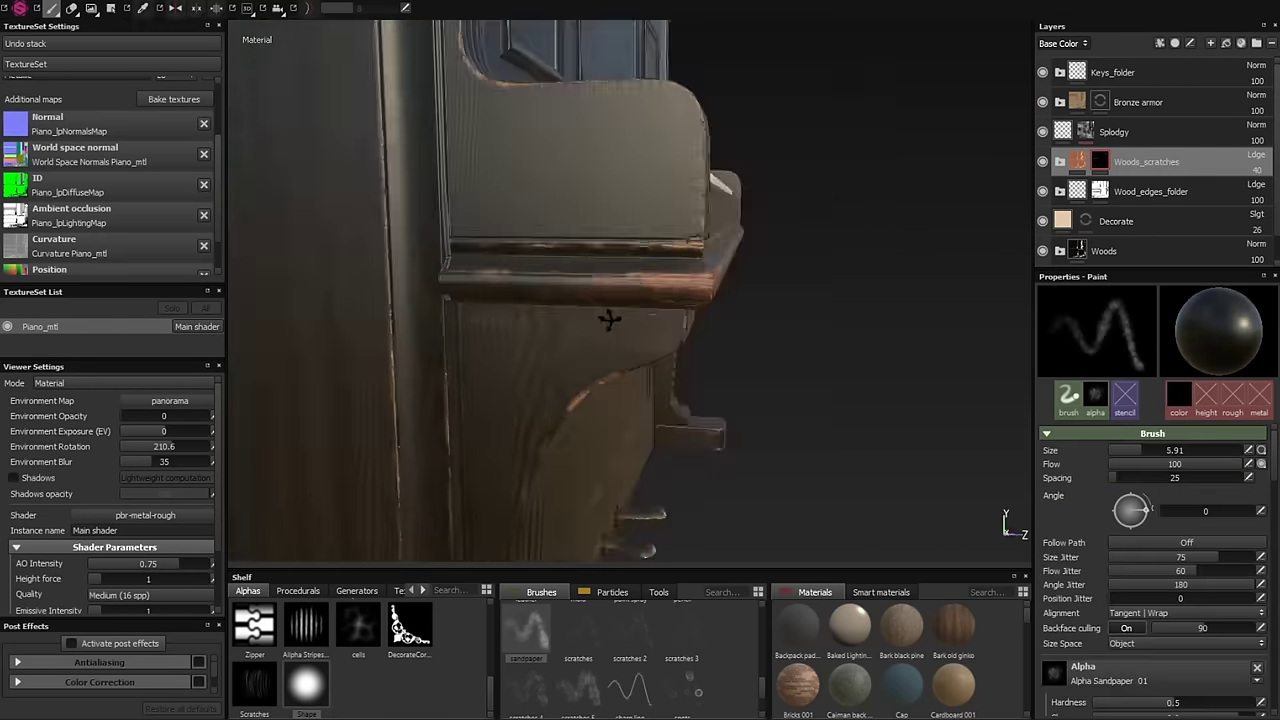
pyautogui.keyDown('alt'); pyautogui.moveTo(682, 346); pyautogui.dragTo(557, 341); pyautogui.keyUp('alt')
pyautogui.moveTo(650, 400)
pyautogui.keyDown('alt'); pyautogui.mouseDown()
pyautogui.moveTo(613, 197)
pyautogui.moveTo(632, 265)
pyautogui.moveTo(572, 323)
pyautogui.mouseUp(); pyautogui.keyUp('alt')
pyautogui.moveTo(569, 405)
pyautogui.keyDown('alt'); pyautogui.mouseDown()
pyautogui.moveTo(686, 309)
pyautogui.moveTo(494, 355)
pyautogui.moveTo(580, 328)
pyautogui.moveTo(737, 371)
pyautogui.moveTo(485, 432)
pyautogui.moveTo(665, 387)
pyautogui.moveTo(620, 380)
pyautogui.moveTo(560, 390)
pyautogui.moveTo(700, 400)
pyautogui.mouseUp(); pyautogui.keyUp('alt')
pyautogui.press('[')
# - Select Wood_edges_folder and paint extra edge wear on the case arm by the right side panel
pyautogui.click(1095, 199)
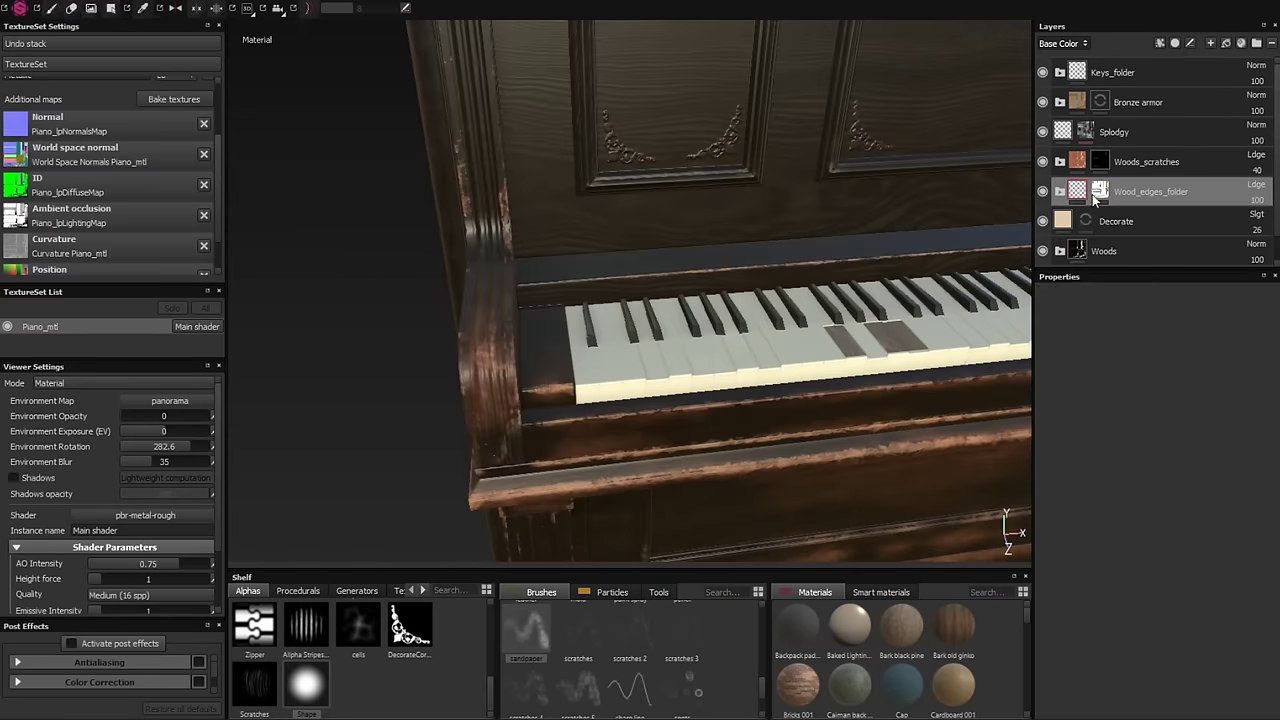
pyautogui.press('p')
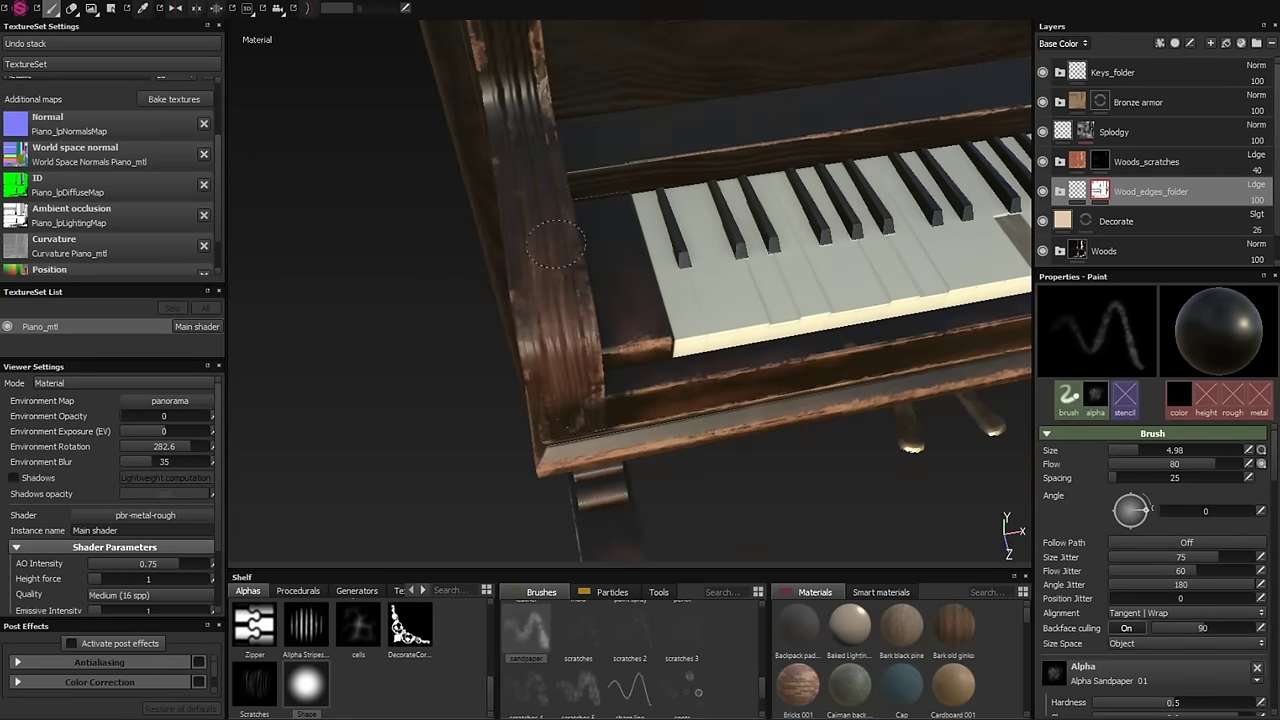
pyautogui.keyDown('alt'); pyautogui.moveTo(631, 354); pyautogui.dragTo(636, 290); pyautogui.keyUp('alt')
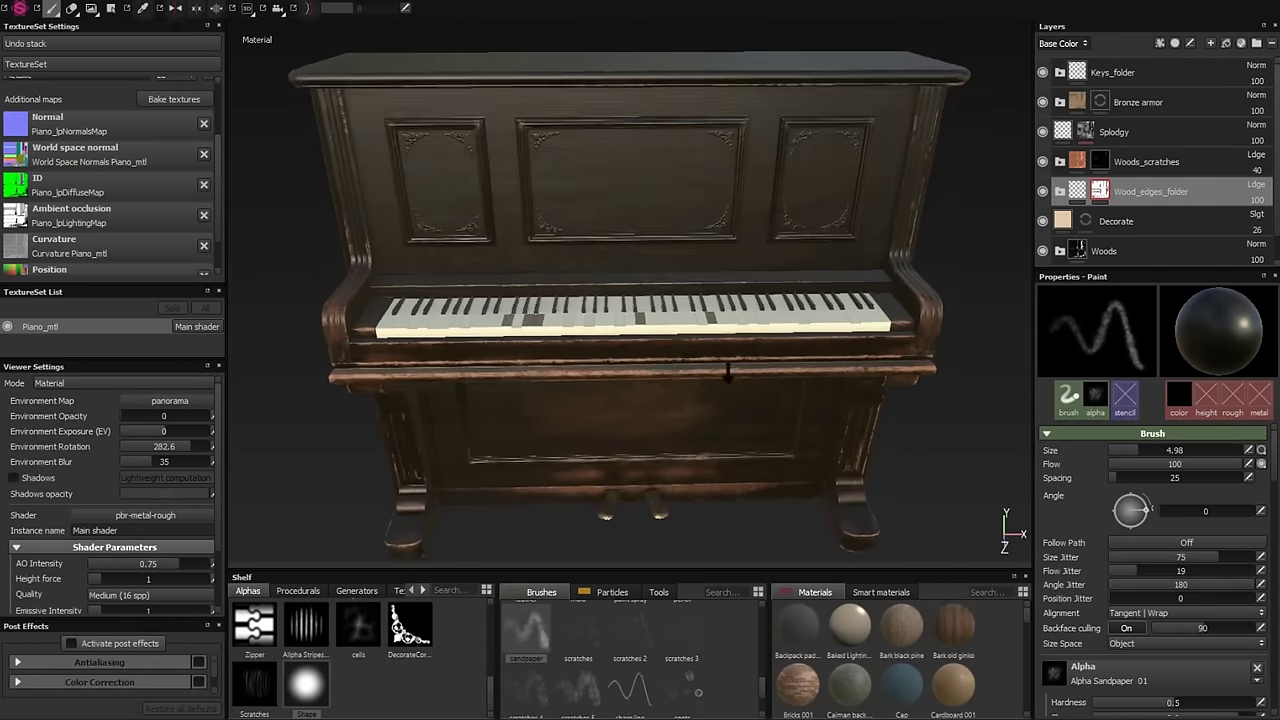
pyautogui.scroll(-5, 1146, 576)
pyautogui.scroll(3, 373, 340)
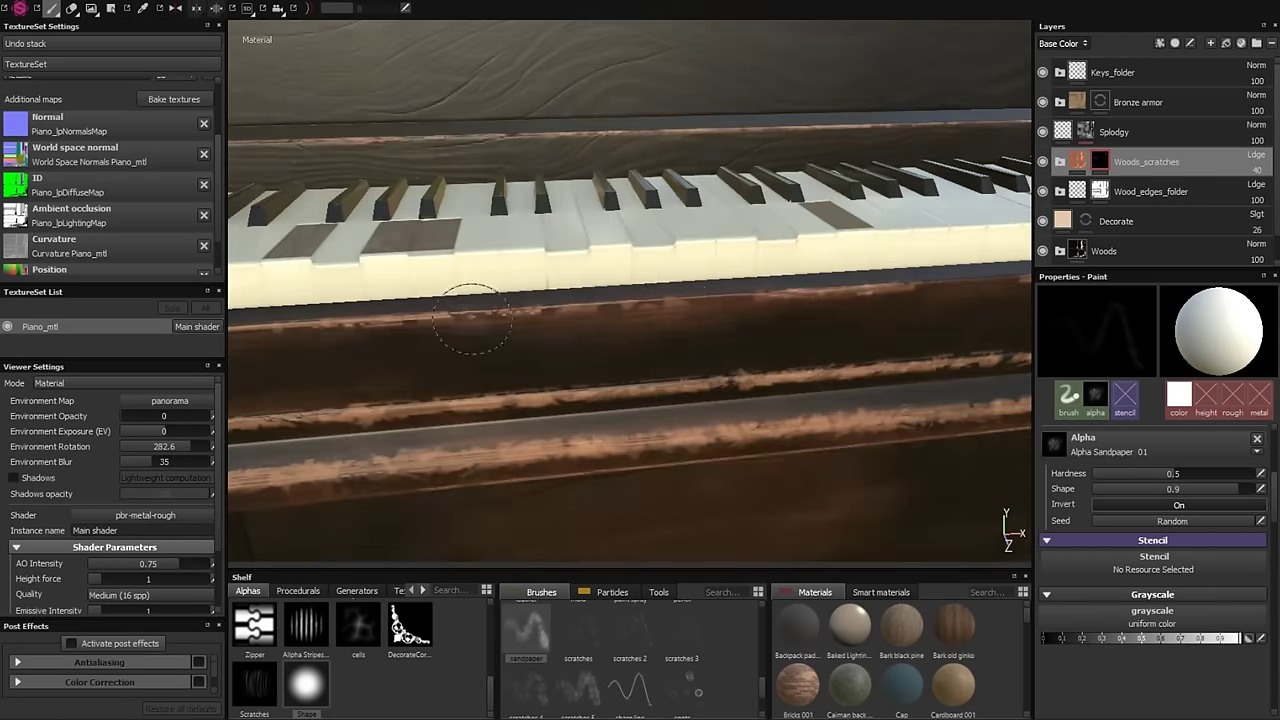
# - Frame a straight frontal view of the piano's upper panels
pyautogui.keyDown('alt'); pyautogui.moveTo(393, 265); pyautogui.dragTo(450, 270); pyautogui.keyUp('alt')
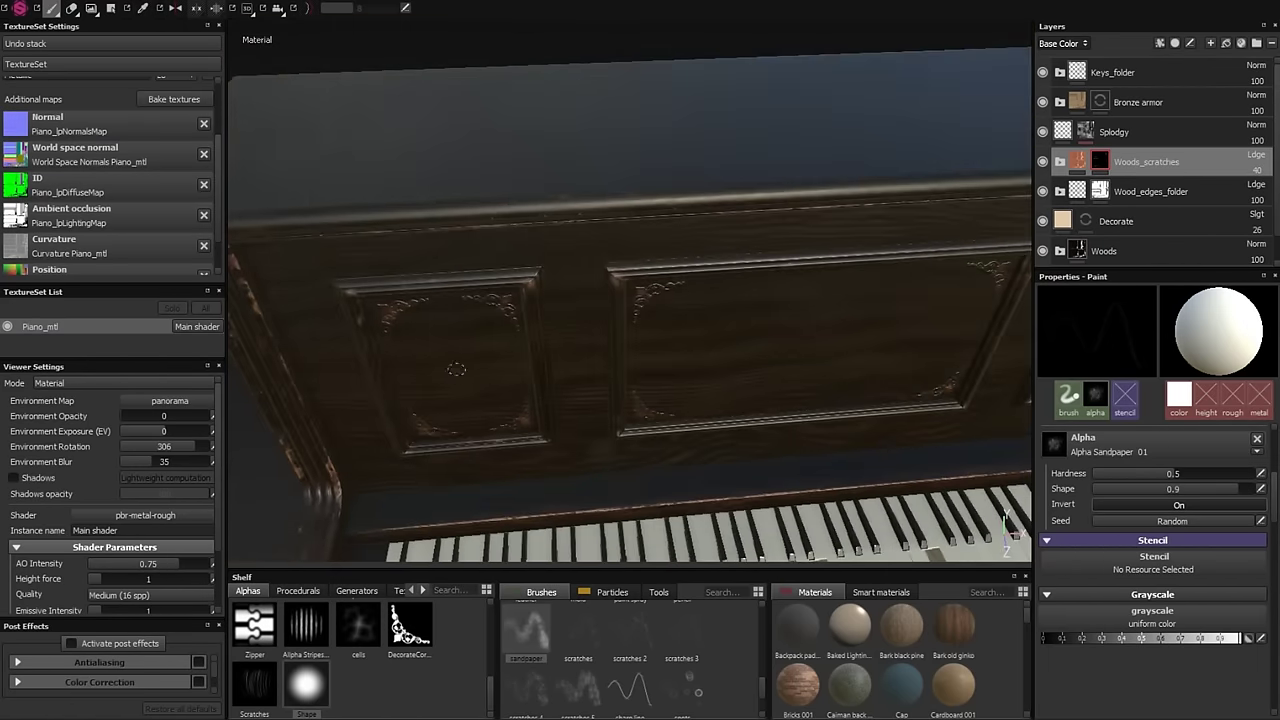
pyautogui.keyDown('alt'); pyautogui.moveTo(656, 290); pyautogui.dragTo(498, 160); pyautogui.keyUp('alt')
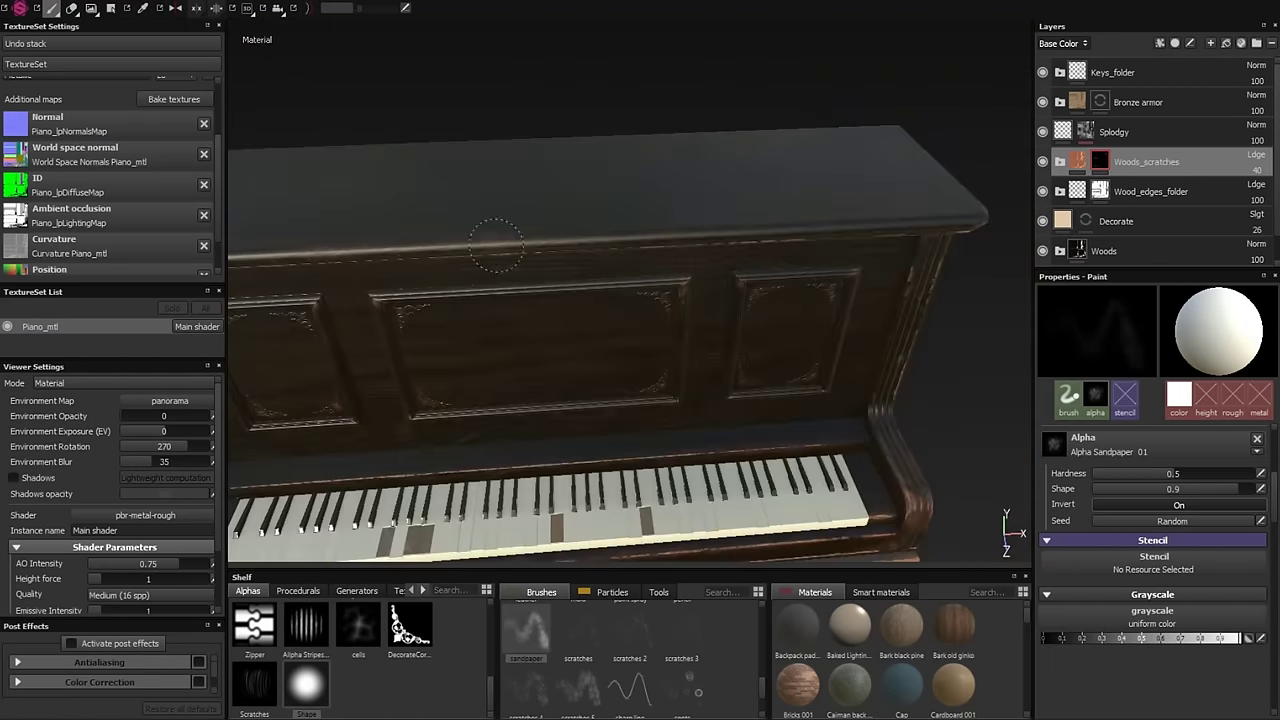
pyautogui.scroll(-2, 543, 218)
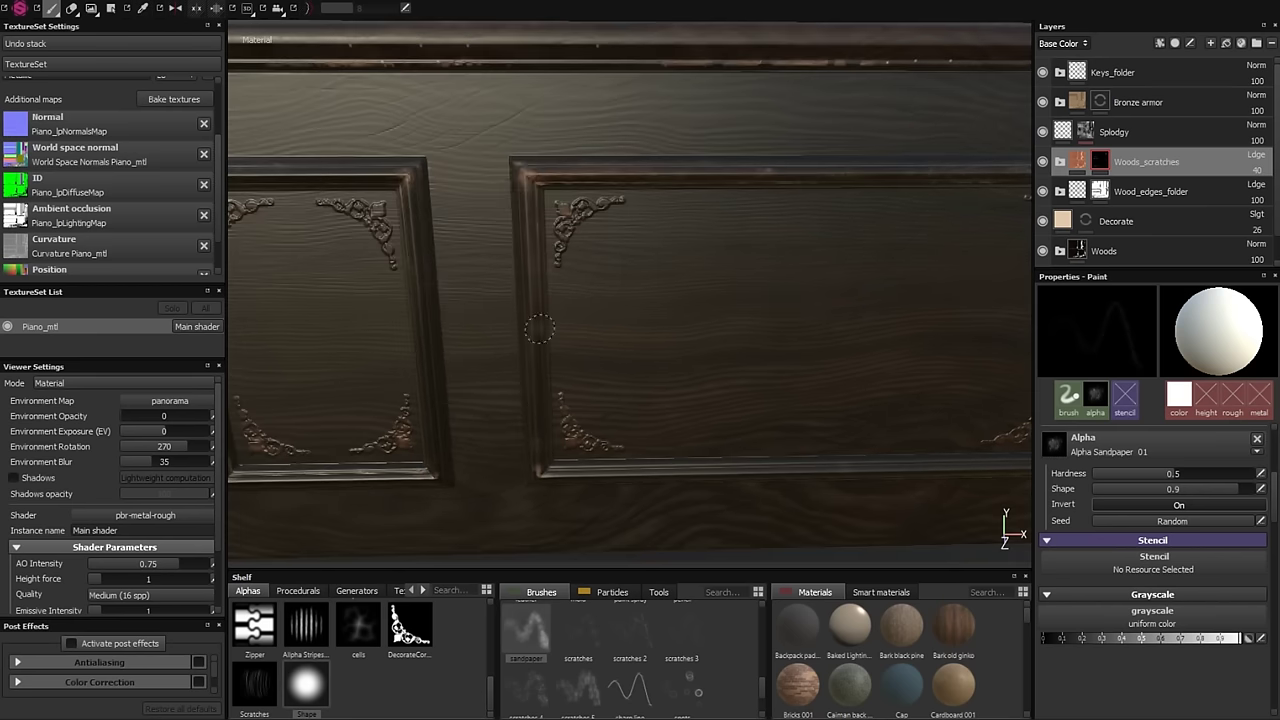
pyautogui.scroll(-2, 801, 301)
pyautogui.scroll(-3, 801, 301)
pyautogui.scroll(5, 801, 301)
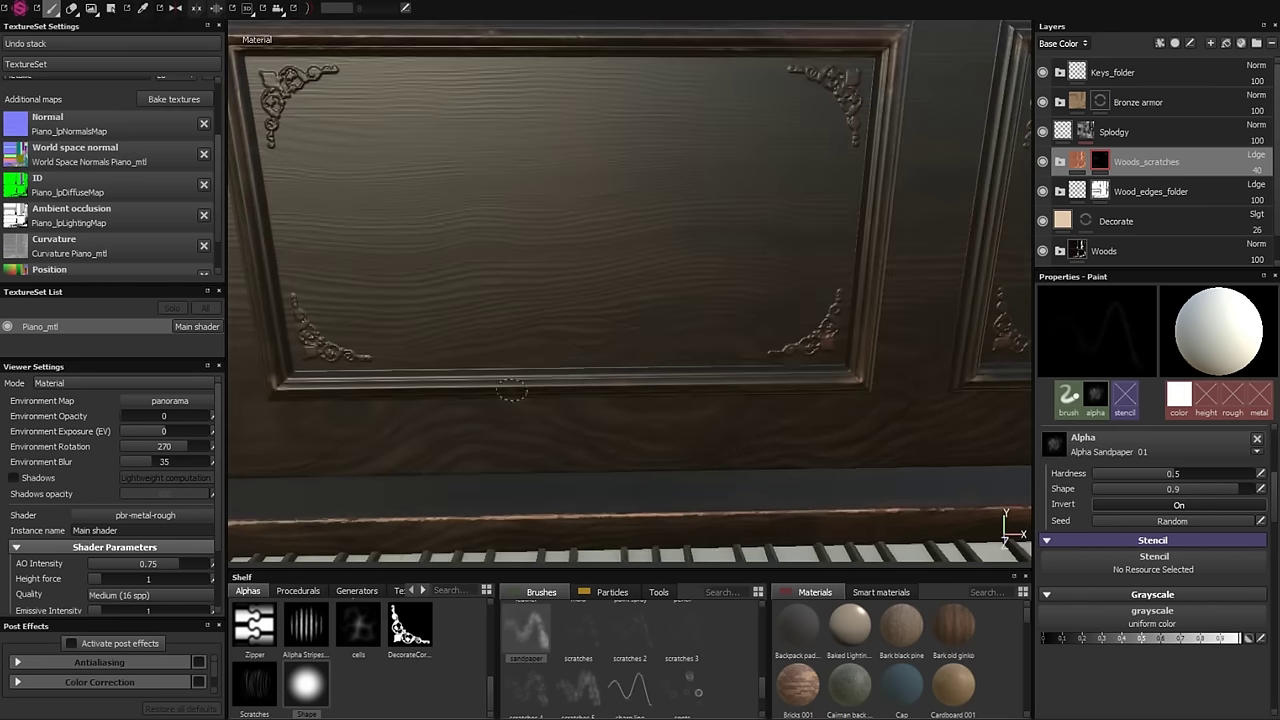
pyautogui.moveTo(395, 400)
pyautogui.keyDown('alt'); pyautogui.mouseDown()
pyautogui.moveTo(727, 450)
pyautogui.moveTo(521, 318)
pyautogui.mouseUp(); pyautogui.keyUp('alt')
pyautogui.scroll(-5, 771, 96)
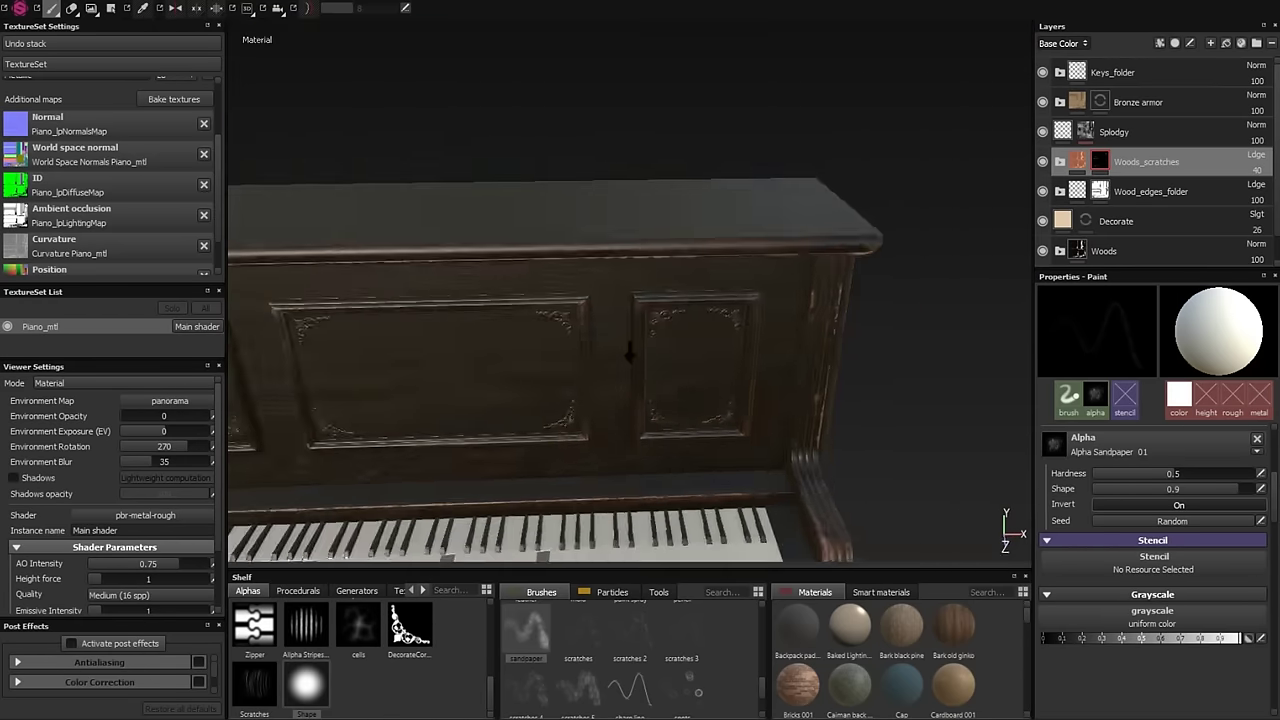
pyautogui.scroll(5, 1066, 476)
pyautogui.moveTo(700, 330)
pyautogui.keyDown('alt'); pyautogui.mouseDown()
pyautogui.moveTo(600, 360)
pyautogui.moveTo(1183, 569)
pyautogui.mouseUp(); pyautogui.keyUp('alt')
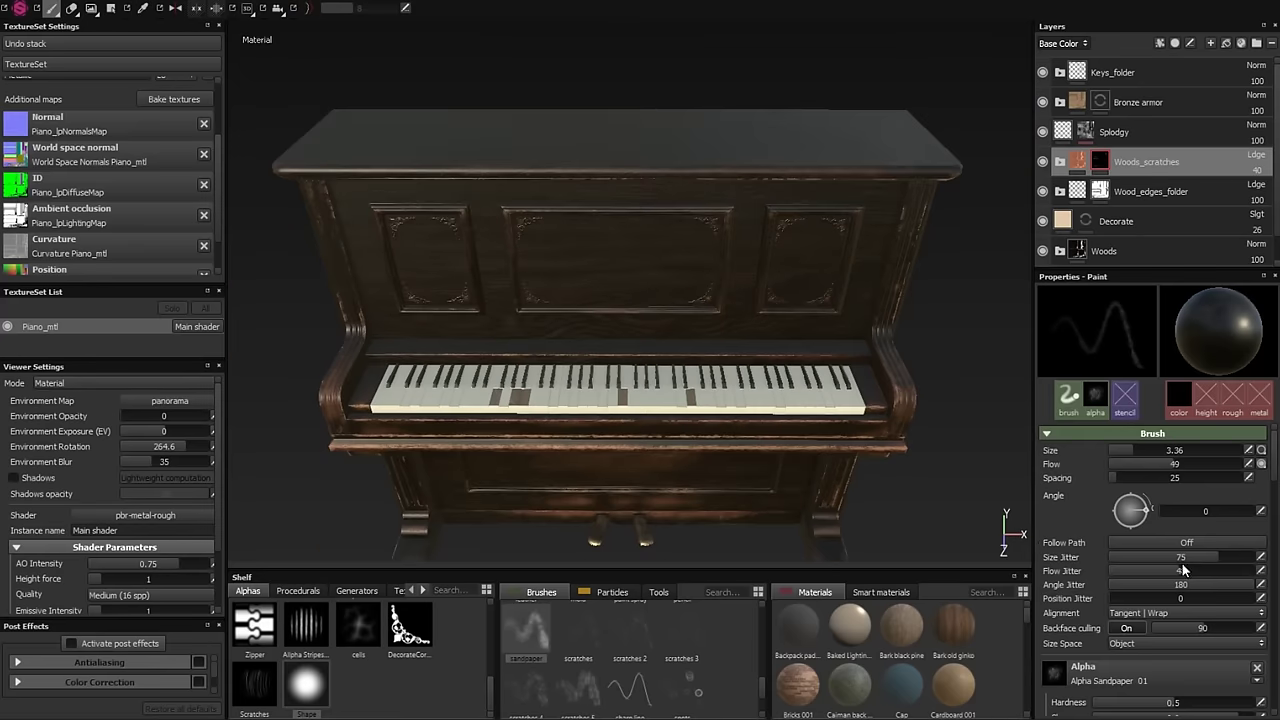
pyautogui.scroll(3, 718, 330)
# - Enlarge the brush to about 21 and paint faint scuffs over the lid, panels and sides
pyautogui.keyDown('ctrl'); pyautogui.moveTo(718, 330); pyautogui.dragTo(760, 330, button='right'); pyautogui.keyUp('ctrl')
pyautogui.scroll(-3, 600, 300)
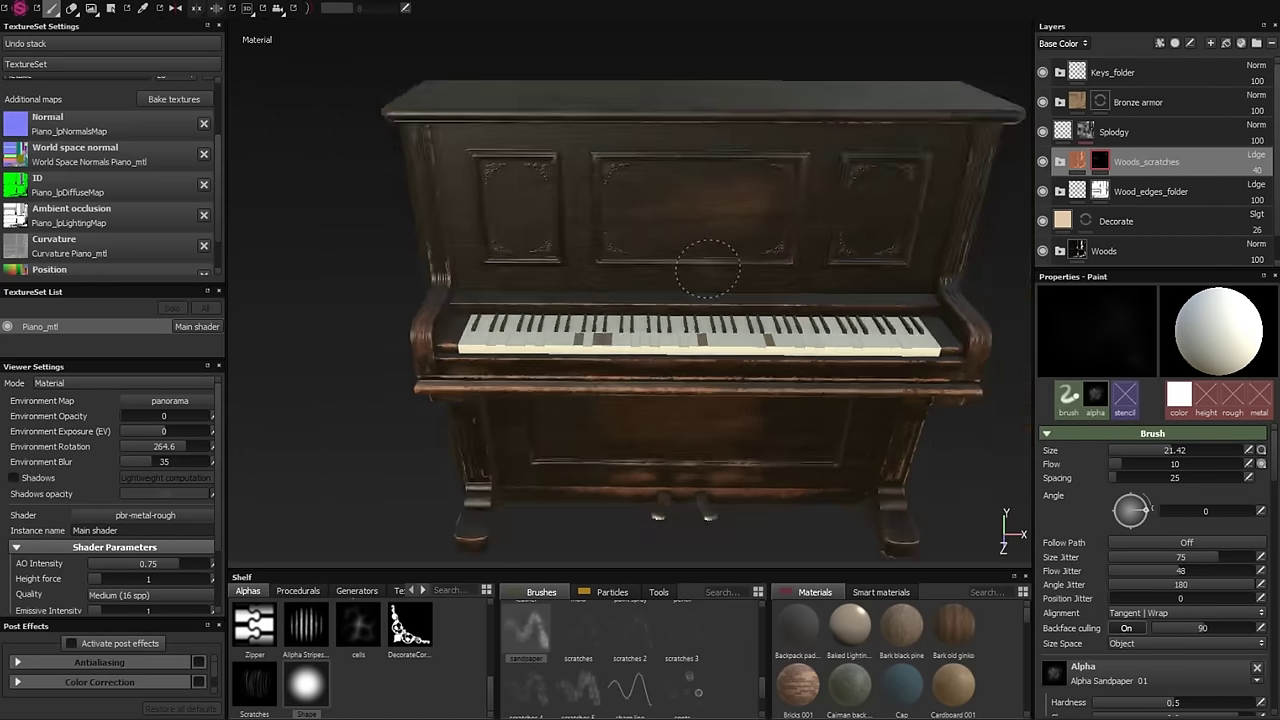
pyautogui.scroll(3, 455, 155)
pyautogui.scroll(-2, 450, 155)
pyautogui.keyDown('shift'); pyautogui.moveTo(450, 155); pyautogui.dragTo(550, 160, button='right'); pyautogui.keyUp('shift')
pyautogui.moveTo(550, 160)
pyautogui.keyDown('alt'); pyautogui.mouseDown()
pyautogui.moveTo(643, 246)
pyautogui.moveTo(910, 203)
pyautogui.mouseUp(); pyautogui.keyUp('alt')
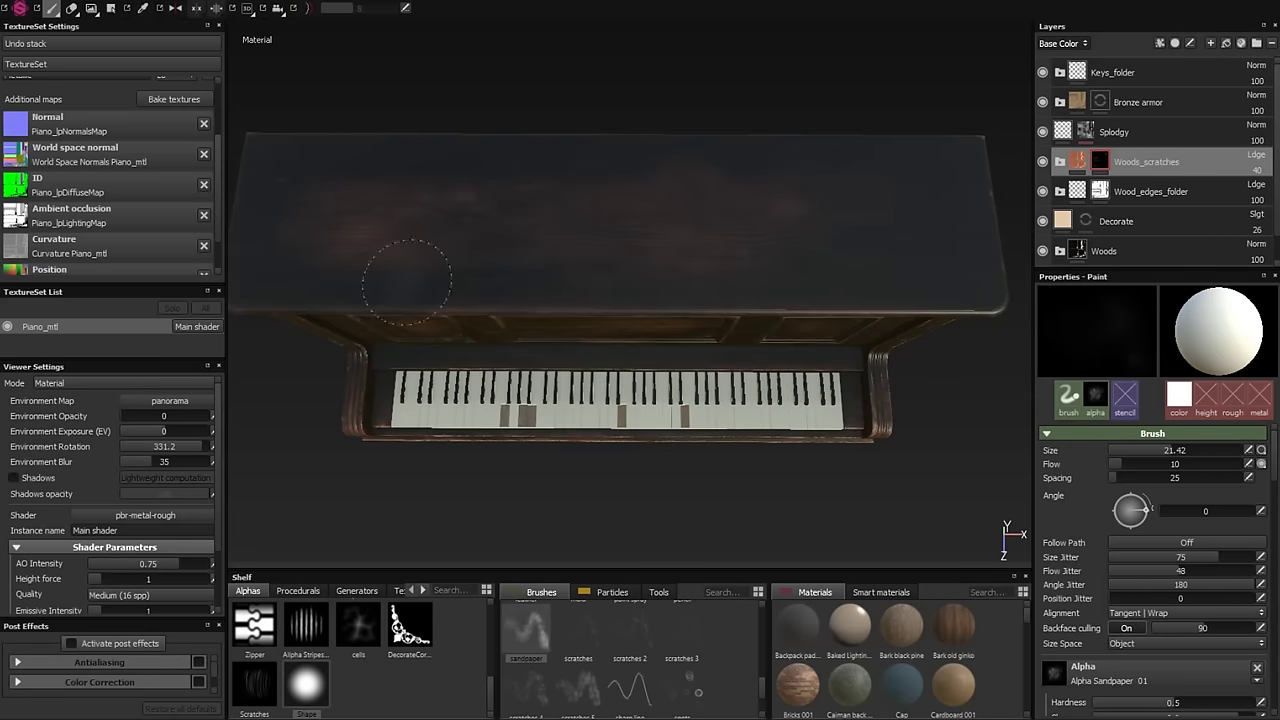
pyautogui.scroll(-2, 407, 282)
pyautogui.keyDown('alt'); pyautogui.keyDown('shift'); pyautogui.moveTo(633, 250); pyautogui.dragTo(659, 457); pyautogui.keyUp('shift'); pyautogui.keyUp('alt')
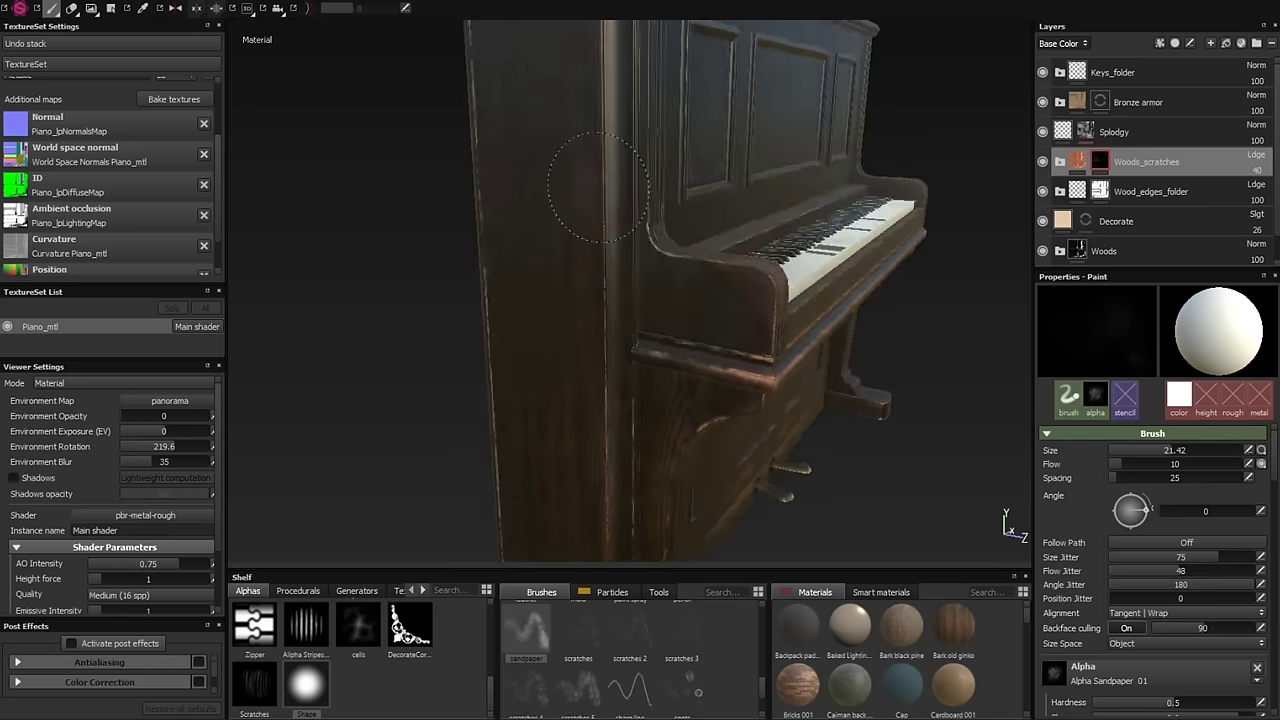
pyautogui.scroll(-2, 597, 187)
pyautogui.moveTo(597, 187)
pyautogui.keyDown('alt'); pyautogui.mouseDown()
pyautogui.moveTo(712, 384)
pyautogui.moveTo(651, 418)
pyautogui.moveTo(748, 330)
pyautogui.mouseUp(); pyautogui.keyUp('alt')
pyautogui.scroll(5, 712, 384)
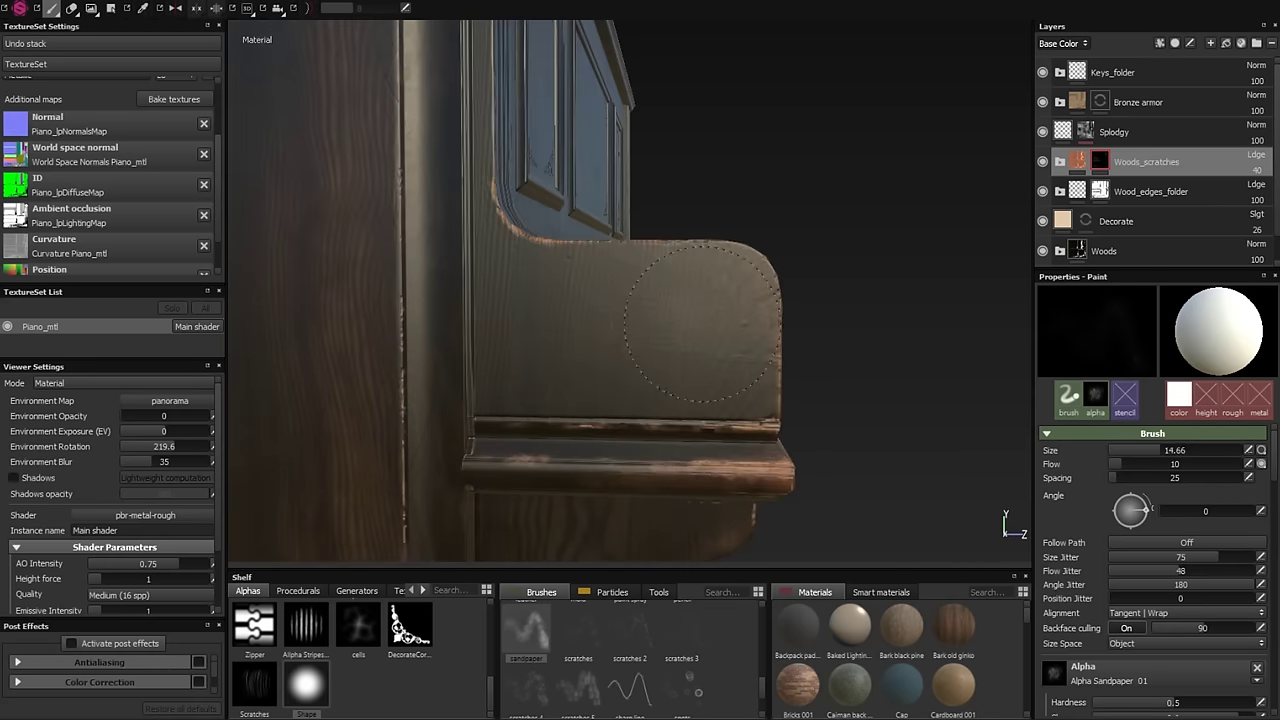
pyautogui.scroll(-3, 702, 322)
pyautogui.scroll(-3, 651, 418)
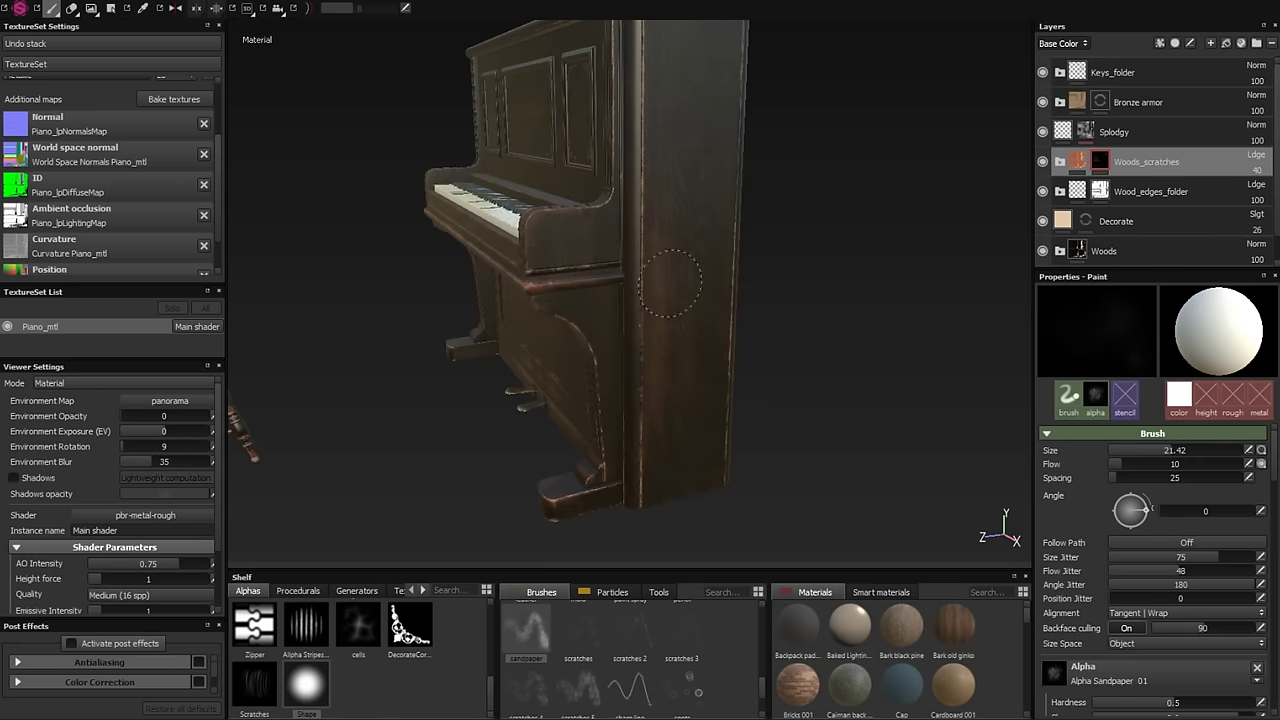
pyautogui.scroll(3, 694, 407)
pyautogui.moveTo(694, 407)
pyautogui.keyDown('alt'); pyautogui.keyDown('shift'); pyautogui.mouseDown()
pyautogui.moveTo(812, 347)
pyautogui.moveTo(641, 320)
pyautogui.moveTo(588, 249)
pyautogui.mouseUp(); pyautogui.keyUp('shift'); pyautogui.keyUp('alt')
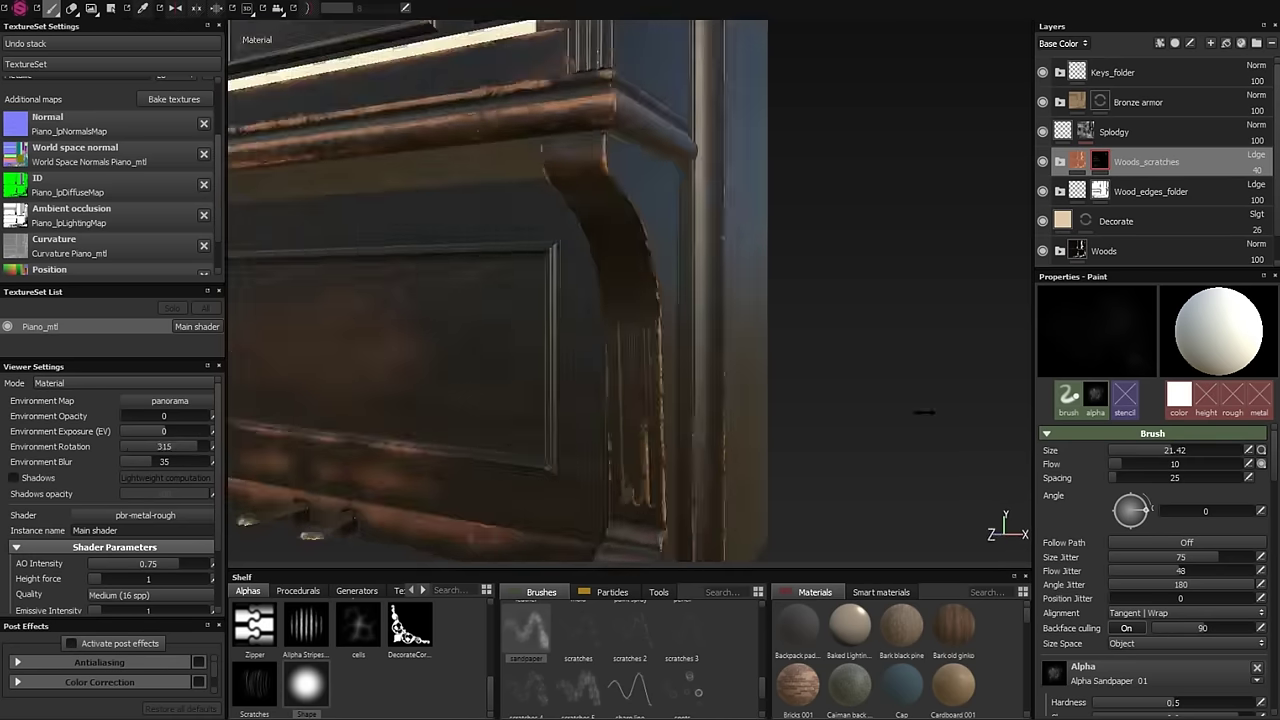
pyautogui.scroll(-3, 622, 318)
pyautogui.scroll(4, 588, 249)
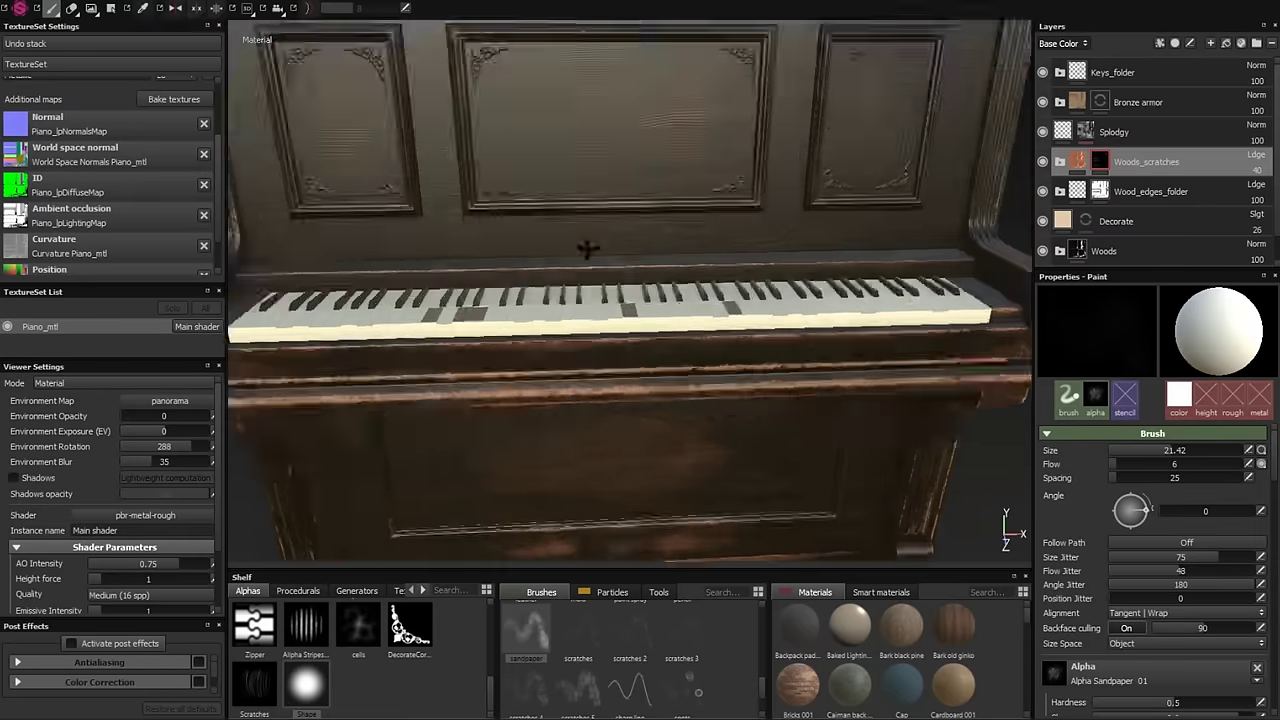
pyautogui.scroll(-3, 588, 249)
# - Add a new fill layer and hide it
pyautogui.click(1226, 43)
pyautogui.click(1042, 131)
pyautogui.moveTo(640, 300)
pyautogui.keyDown('alt'); pyautogui.mouseDown()
pyautogui.moveTo(722, 243)
pyautogui.moveTo(747, 417)
pyautogui.mouseUp(); pyautogui.keyUp('alt')
# - Reselect the Woods_scratches layer and frame the stool seat
pyautogui.scroll(4, 722, 243)
pyautogui.click(1146, 191)
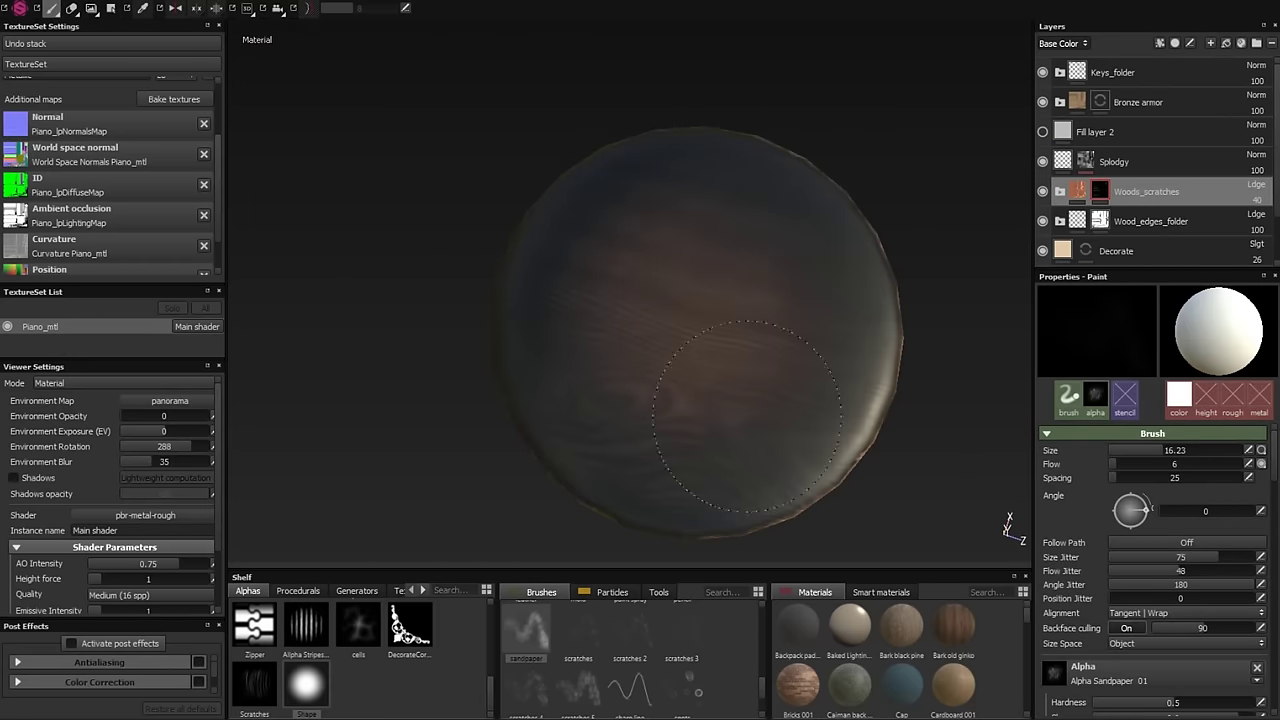
pyautogui.moveTo(655, 320)
pyautogui.keyDown('alt'); pyautogui.mouseDown()
pyautogui.moveTo(782, 395)
pyautogui.moveTo(651, 386)
pyautogui.moveTo(568, 427)
pyautogui.mouseUp(); pyautogui.keyUp('alt')
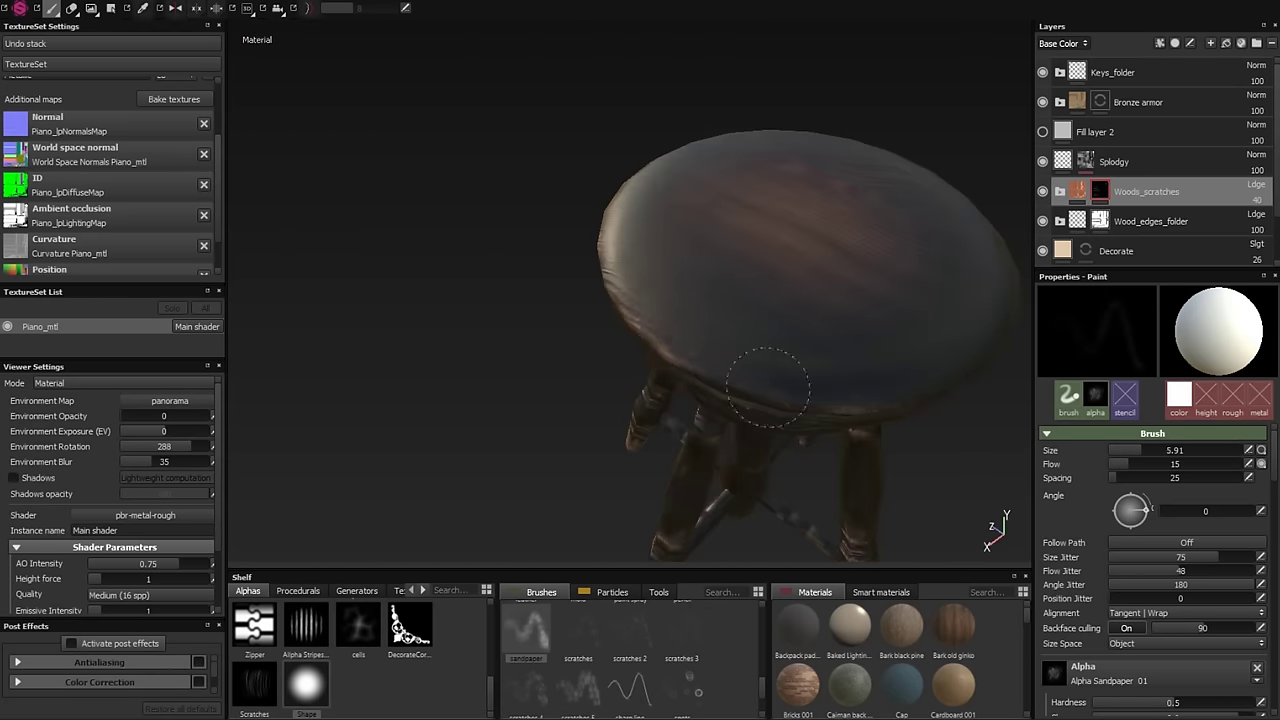
pyautogui.keyDown('alt'); pyautogui.moveTo(767, 387); pyautogui.dragTo(645, 391); pyautogui.keyUp('alt')
pyautogui.keyDown('alt'); pyautogui.moveTo(880, 422); pyautogui.dragTo(706, 390); pyautogui.keyUp('alt')
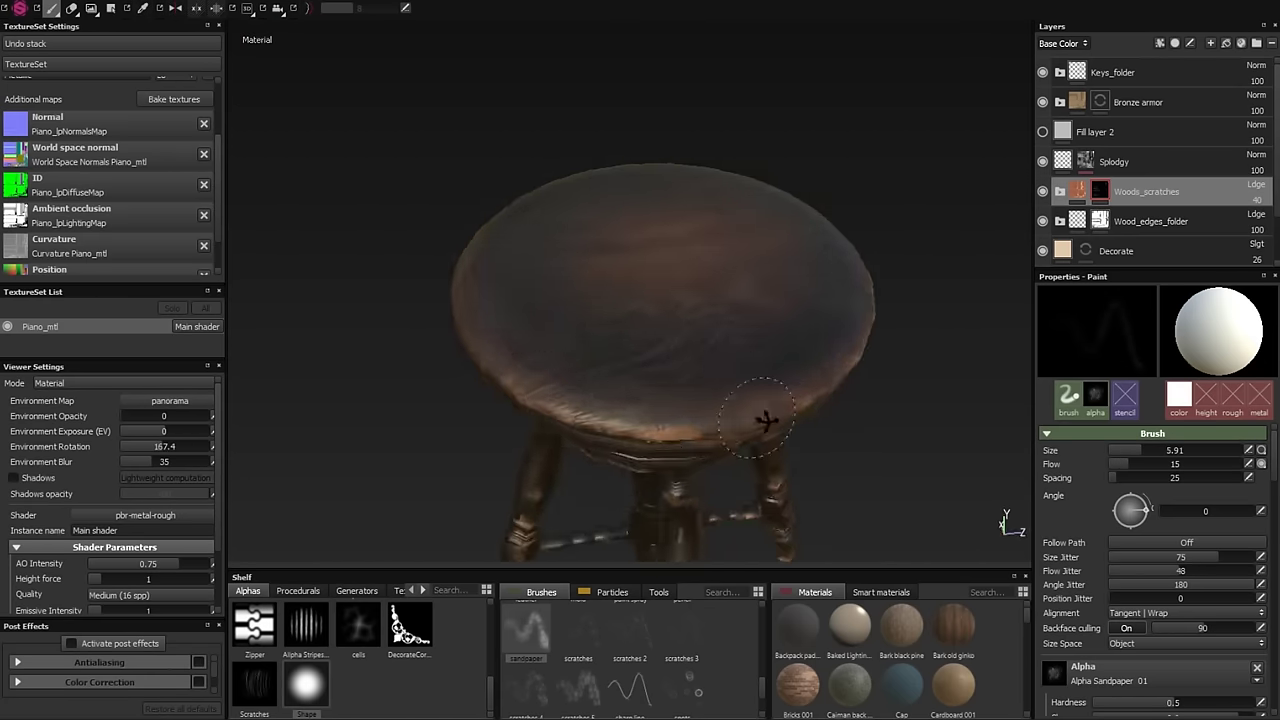
# - Paint worn scuffs along the stool seat rim and legs
pyautogui.moveTo(733, 258)
pyautogui.keyDown('alt'); pyautogui.mouseDown()
pyautogui.moveTo(791, 357)
pyautogui.moveTo(656, 390)
pyautogui.mouseUp(); pyautogui.keyUp('alt')
pyautogui.scroll(5, 791, 357)
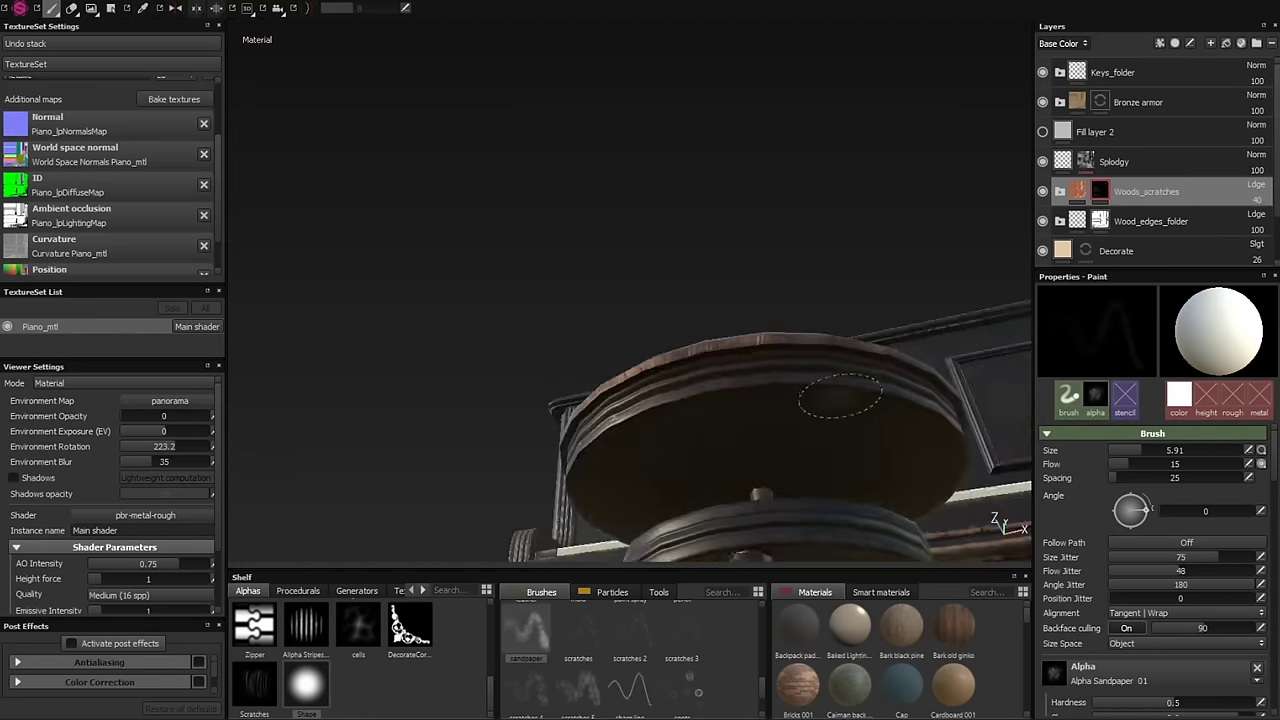
pyautogui.keyDown('alt'); pyautogui.moveTo(745, 358); pyautogui.dragTo(632, 370); pyautogui.keyUp('alt')
pyautogui.scroll(5, 632, 370)
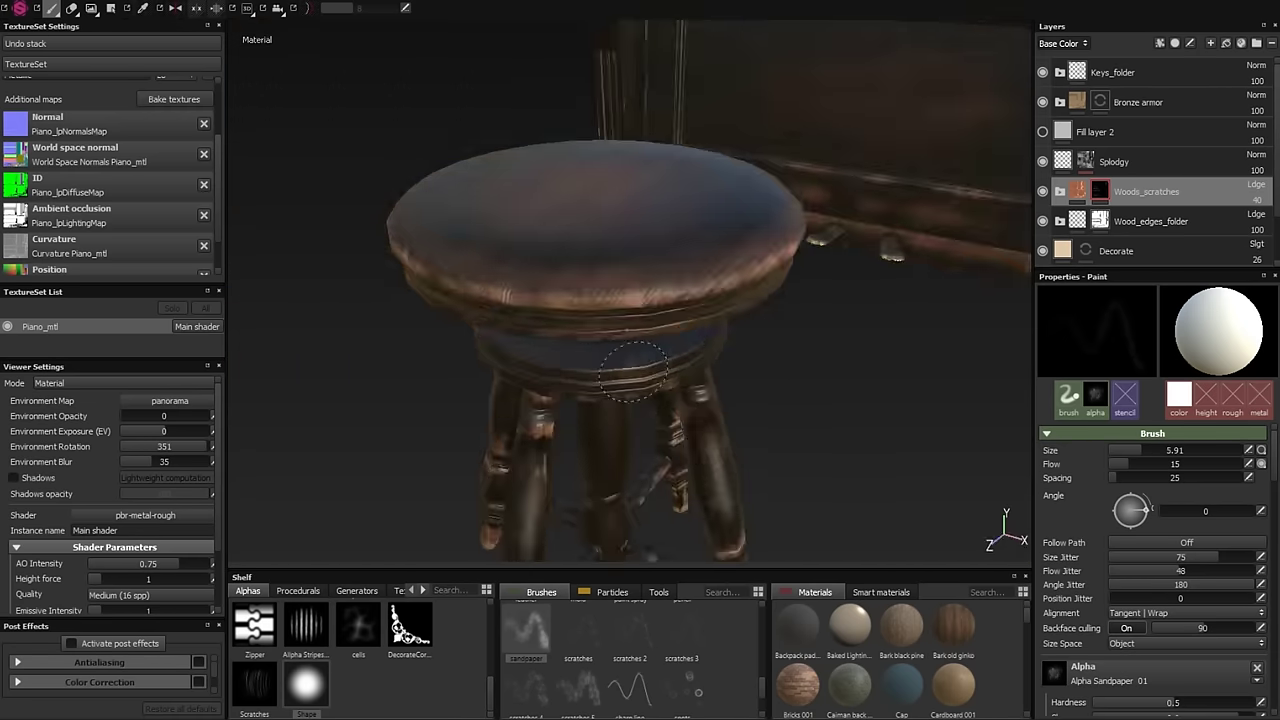
pyautogui.scroll(-5, 633, 370)
pyautogui.scroll(4, 394, 323)
pyautogui.moveTo(394, 323)
pyautogui.keyDown('alt'); pyautogui.mouseDown()
pyautogui.moveTo(755, 370)
pyautogui.moveTo(531, 265)
pyautogui.moveTo(723, 400)
pyautogui.mouseUp(); pyautogui.keyUp('alt')
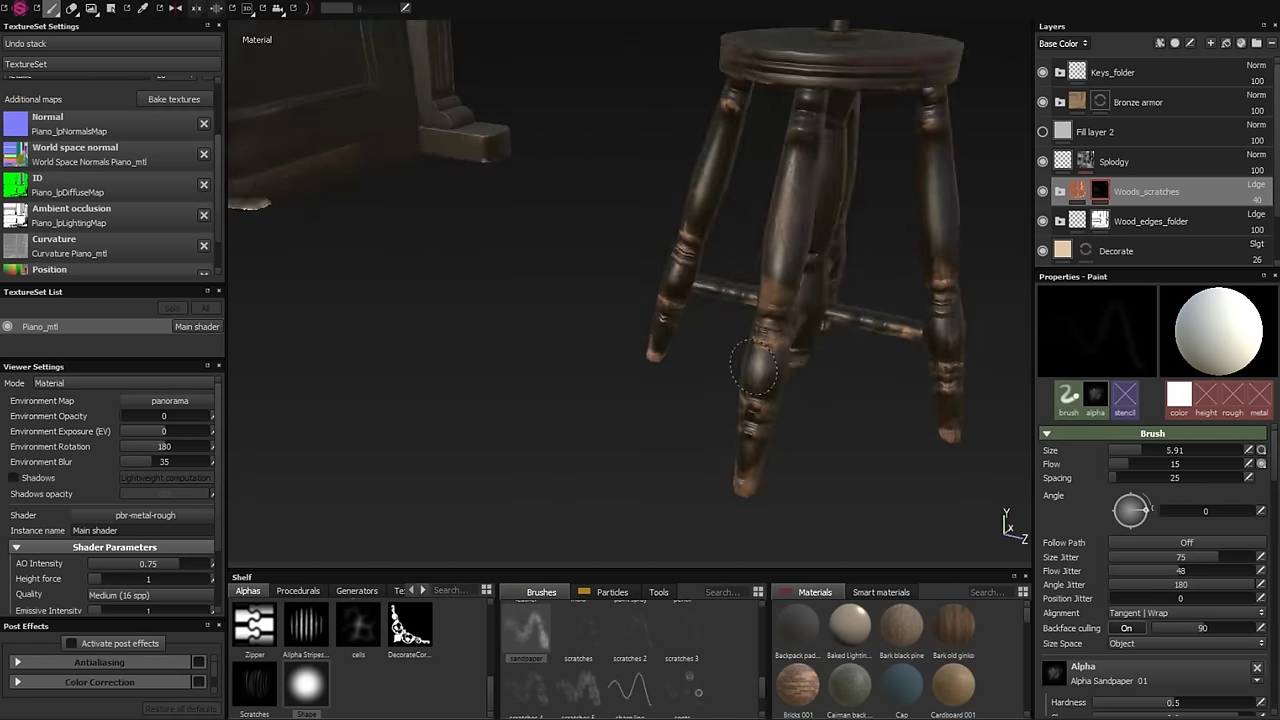
pyautogui.scroll(-4, 723, 400)
pyautogui.scroll(4, 723, 400)
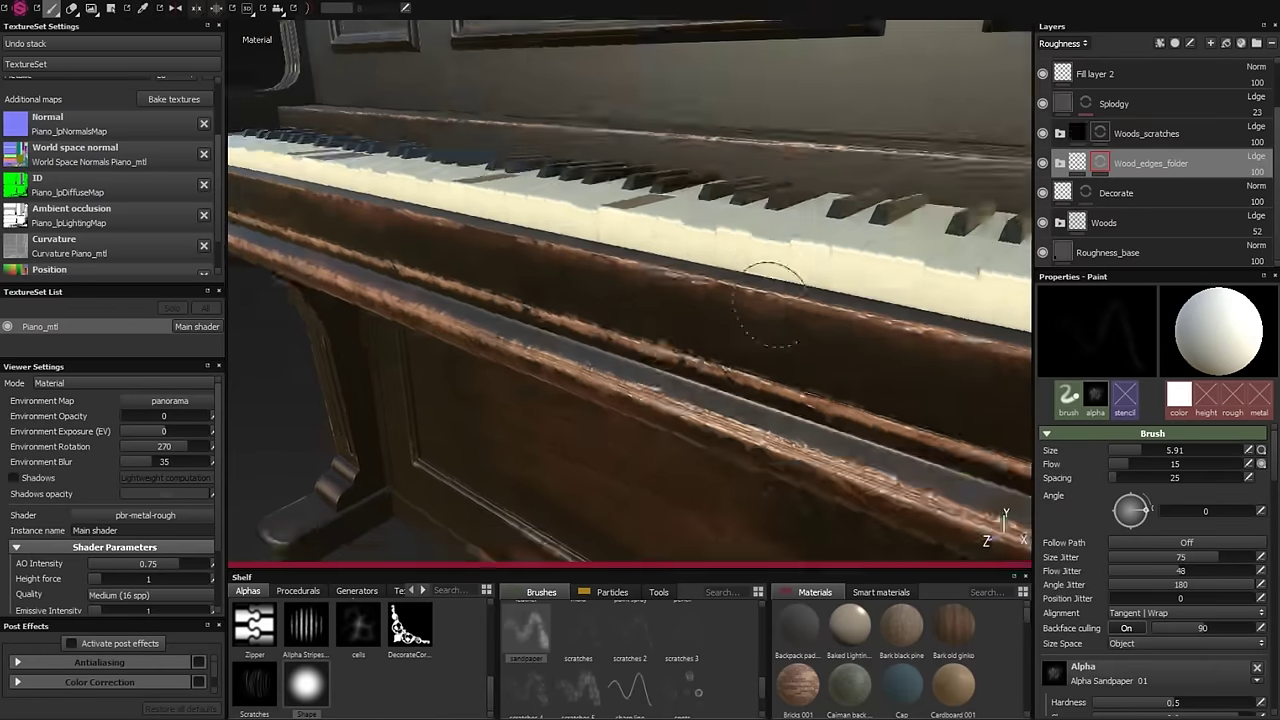
# - Expand Wood_edges_folder and inspect its fill layer's settings
pyautogui.click(1215, 171)
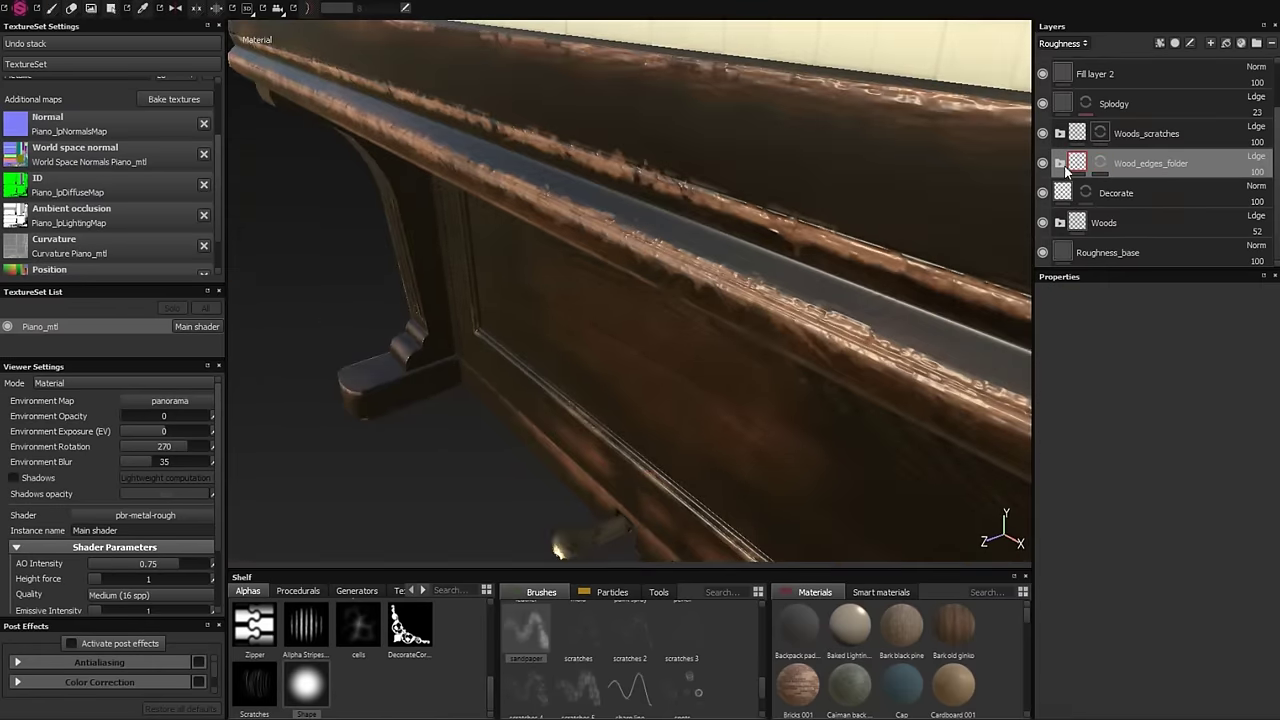
pyautogui.click(1061, 164)
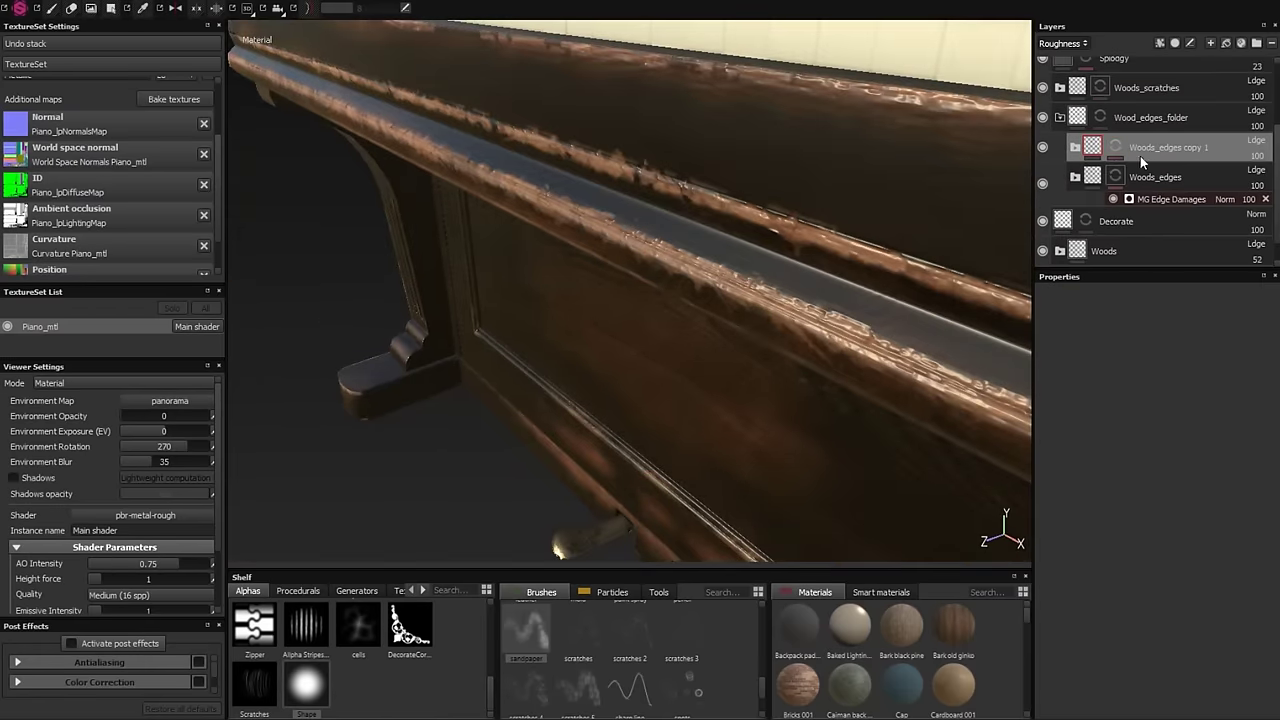
pyautogui.click(1195, 177)
pyautogui.scroll(-1, 1208, 213)
pyautogui.scroll(-1, 1216, 162)
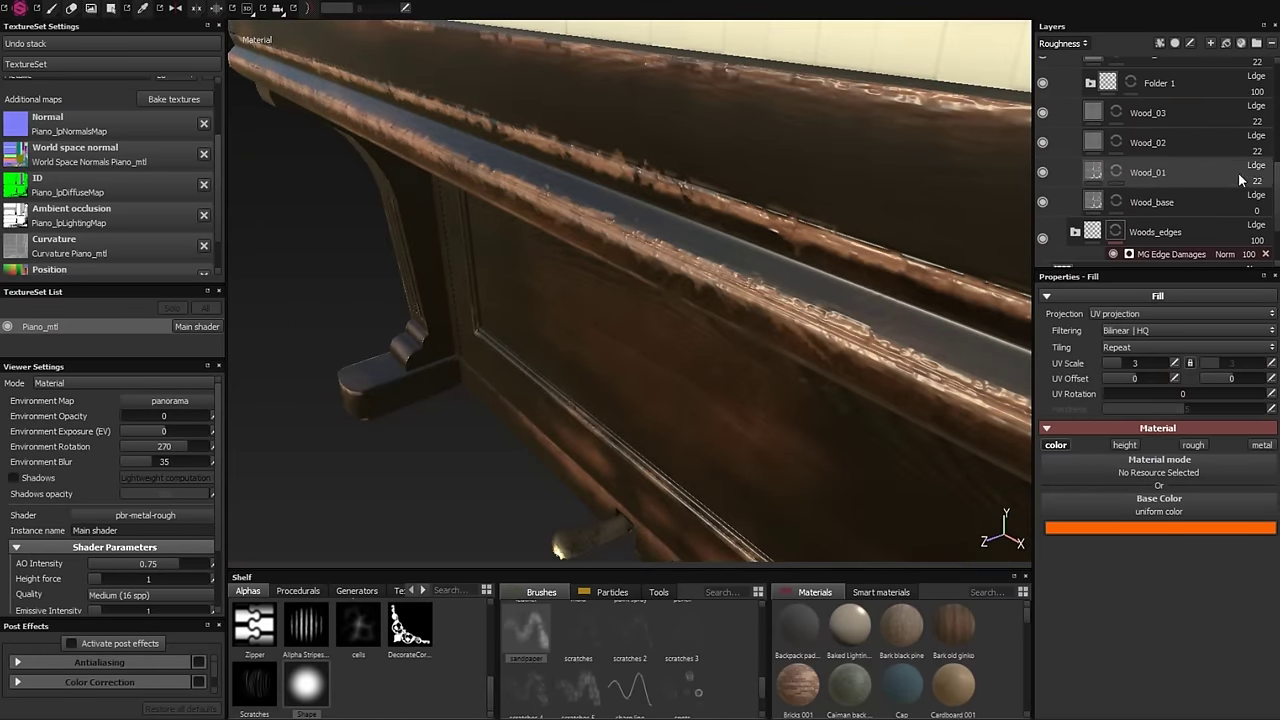
pyautogui.scroll(1, 1211, 100)
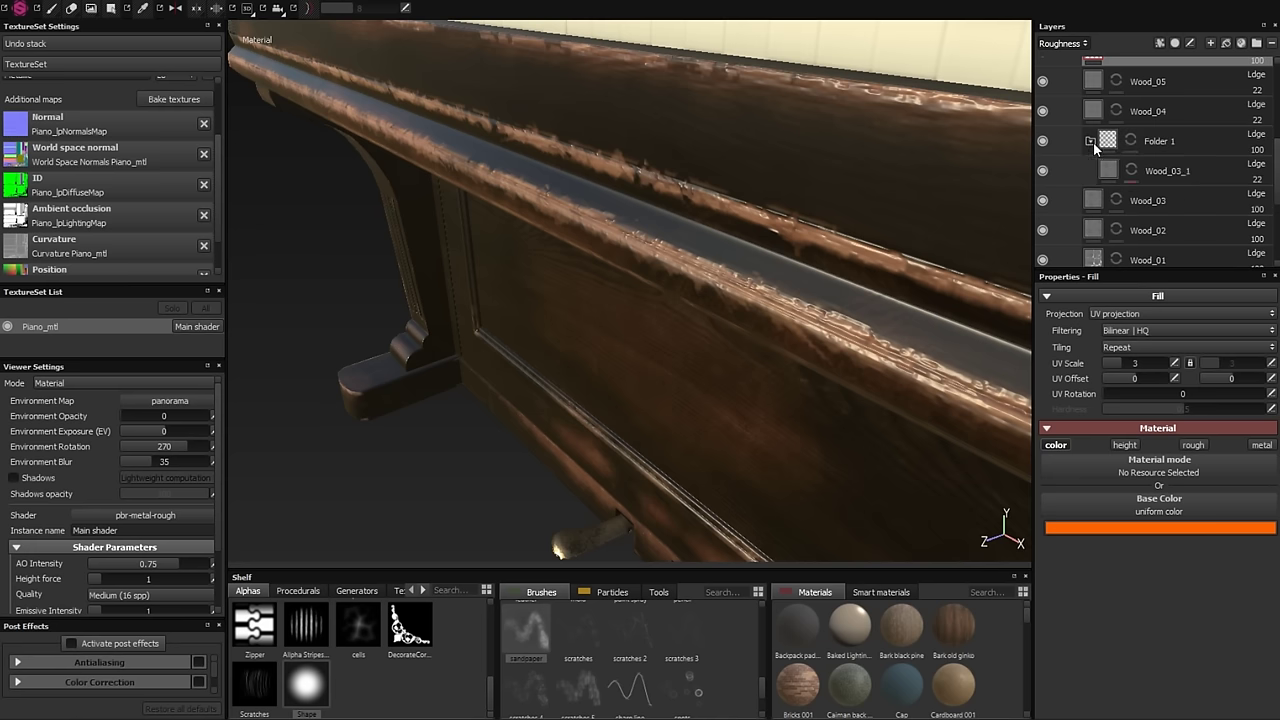
# - Inspect the Wood_04 wood layer and the Woods_edges paint layer
pyautogui.click(1249, 131)
pyautogui.scroll(1, 1249, 106)
pyautogui.click(1095, 155)
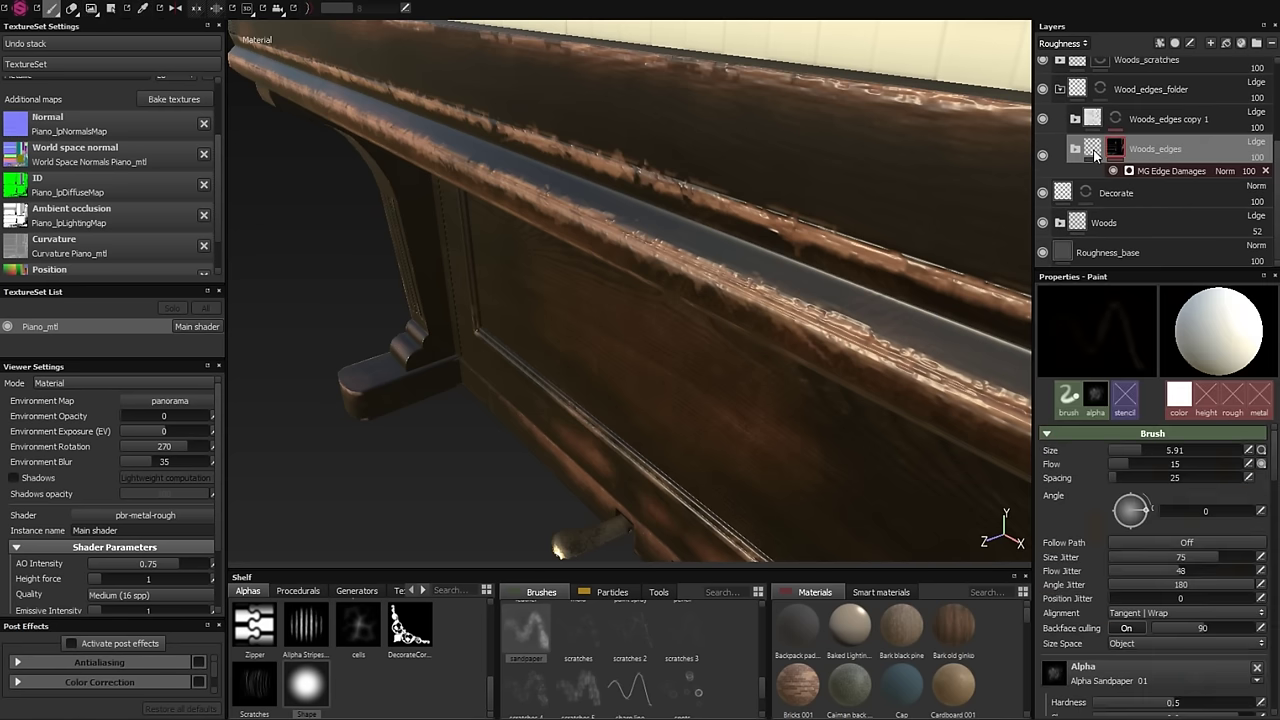
pyautogui.scroll(-2, 1200, 160)
pyautogui.scroll(-2, 1275, 178)
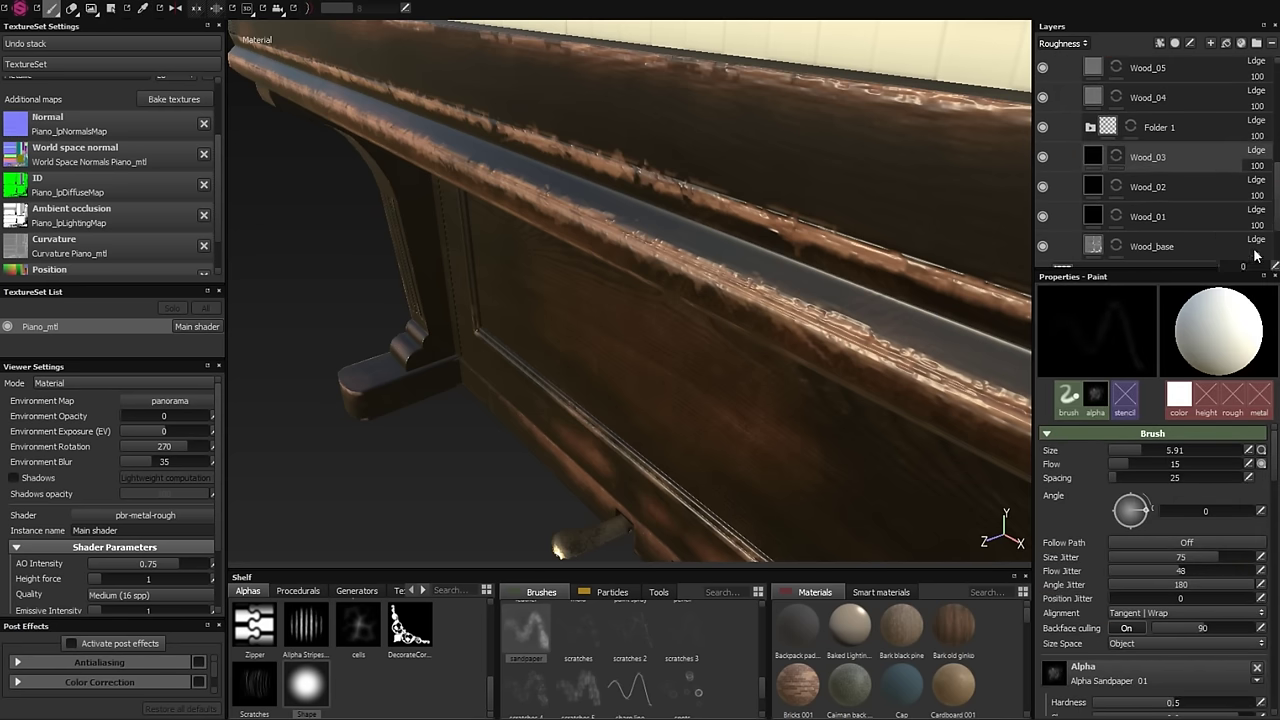
pyautogui.scroll(-1, 1256, 257)
pyautogui.scroll(5, 1073, 183)
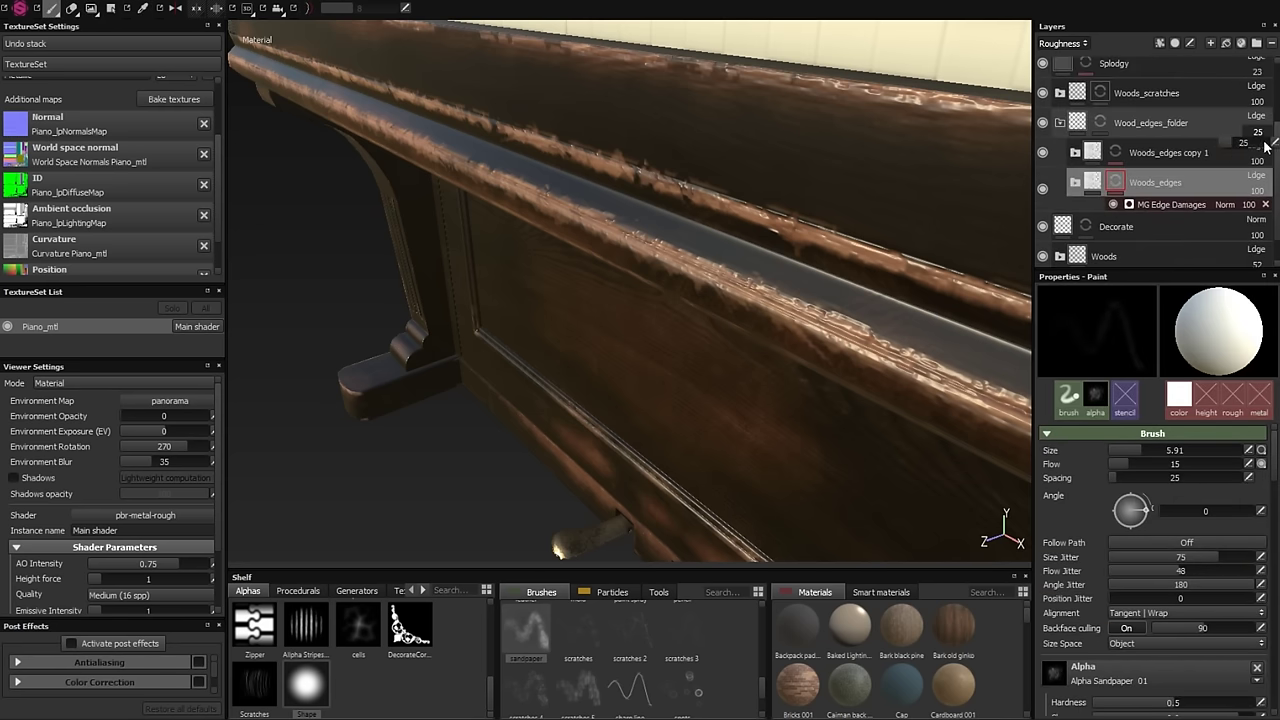
# - Collapse and reopen Wood_edges_folder, then reselect Woods_edges and the fill layer
pyautogui.click(1060, 122)
pyautogui.click(1060, 163)
pyautogui.click(1157, 227)
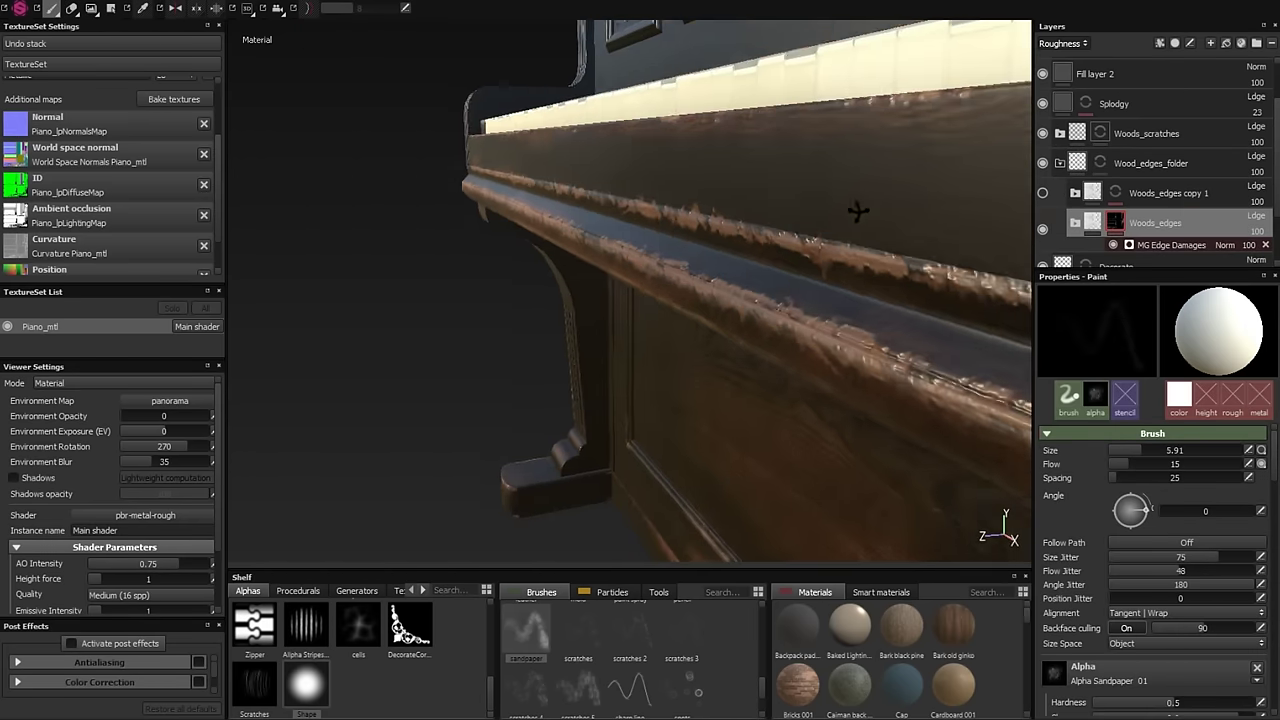
pyautogui.scroll(-1, 1150, 222)
pyautogui.click(1150, 222)
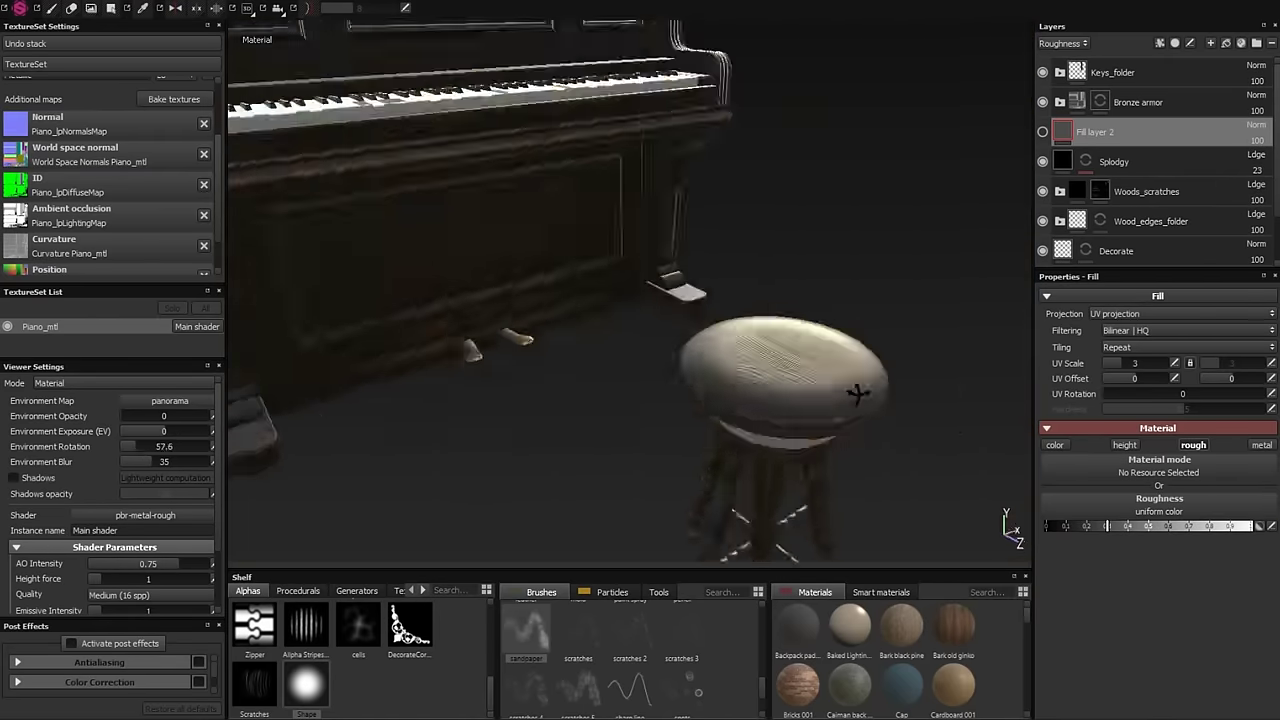
# - Raise Fill layer 2's roughness and give it a black mask with an MG Dirt generator
pyautogui.click(1200, 222)
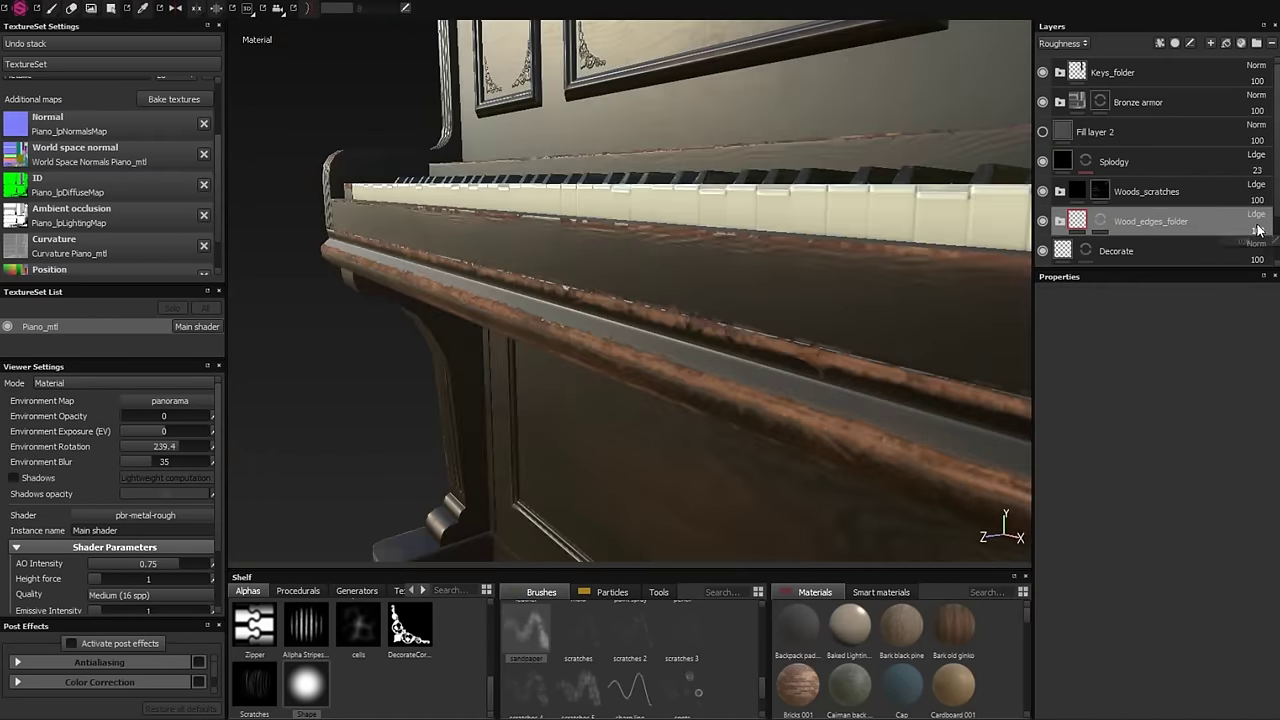
pyautogui.click(1095, 131)
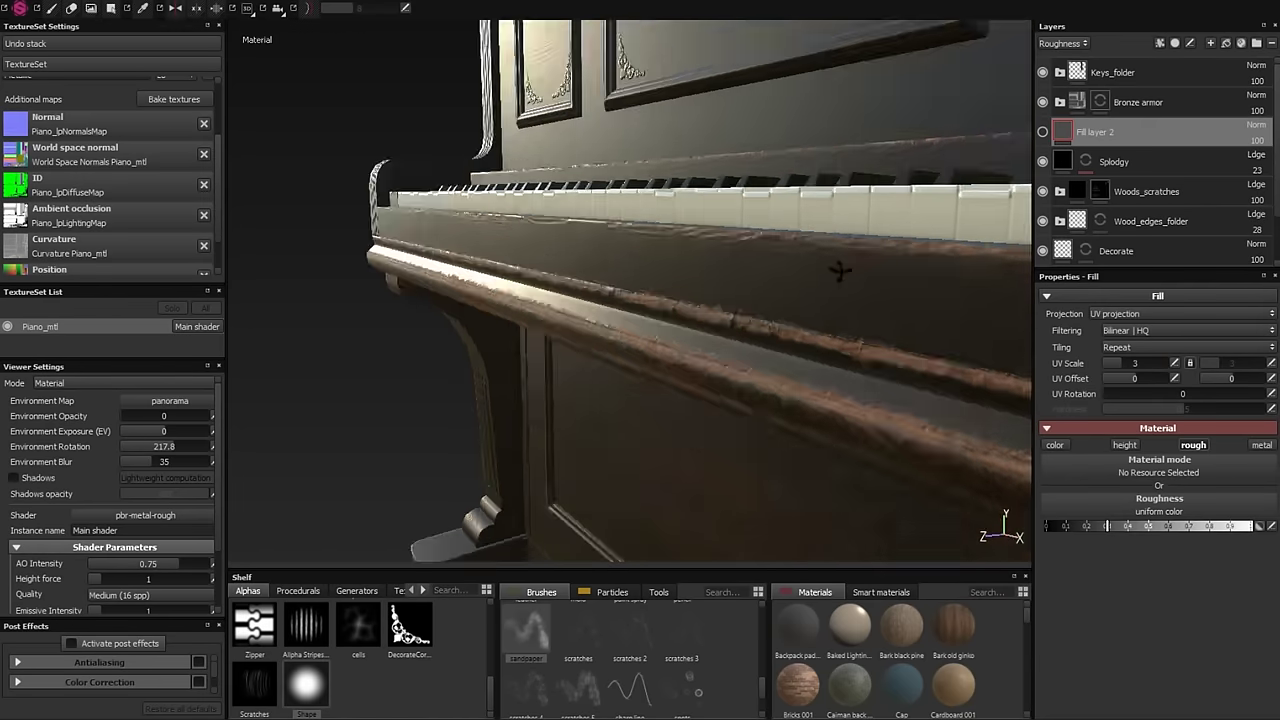
pyautogui.click(1148, 525)
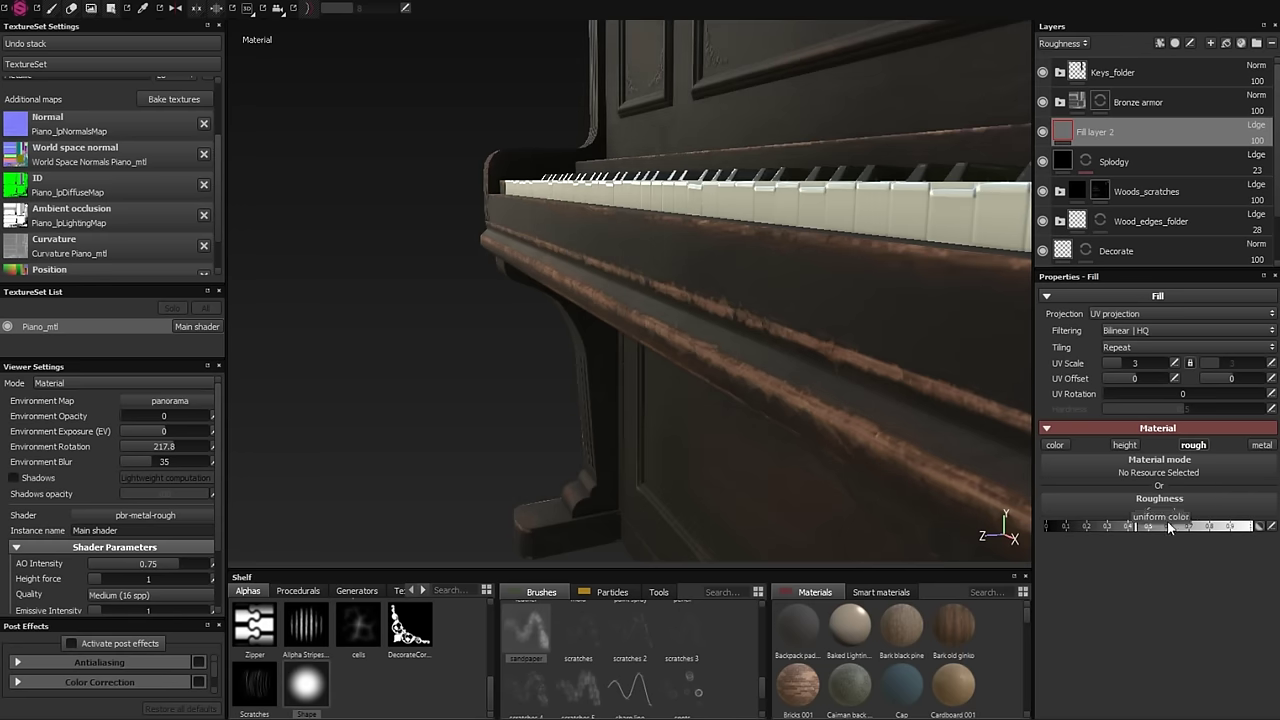
pyautogui.write('Splodgy02')
pyautogui.rightClick(1113, 145)
pyautogui.click(1128, 449)
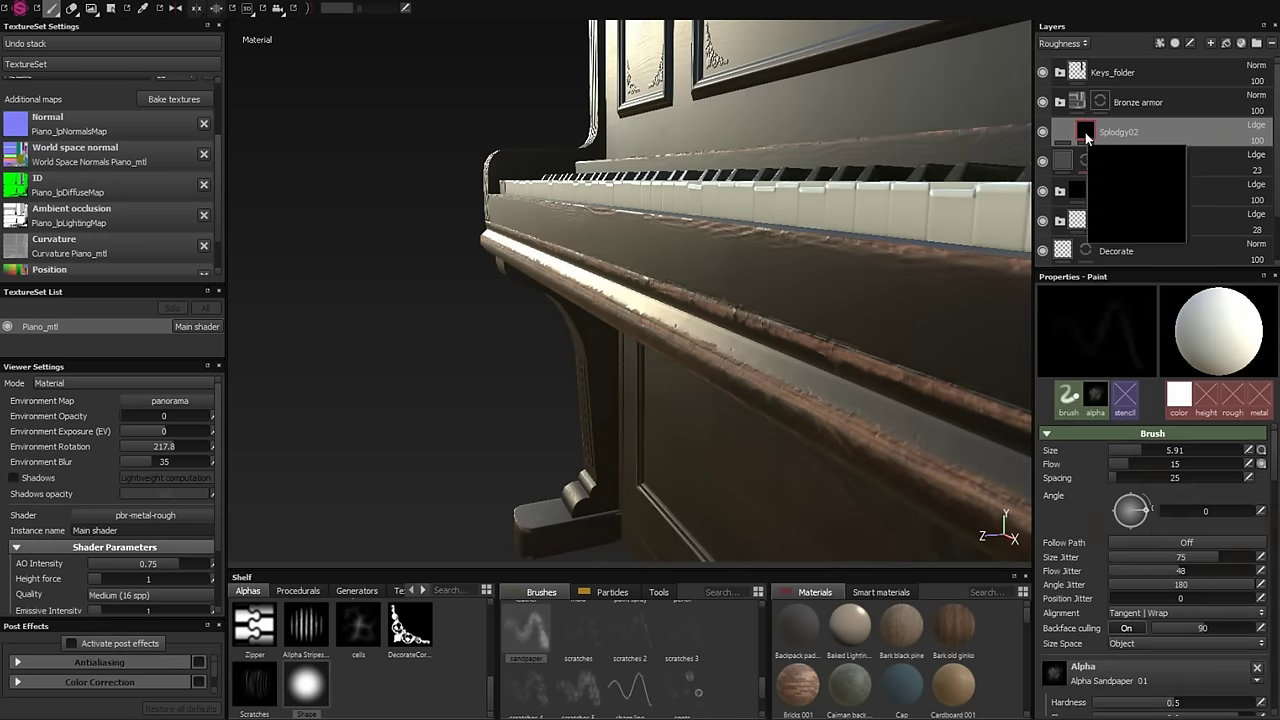
pyautogui.click(1152, 318)
pyautogui.click(1126, 349)
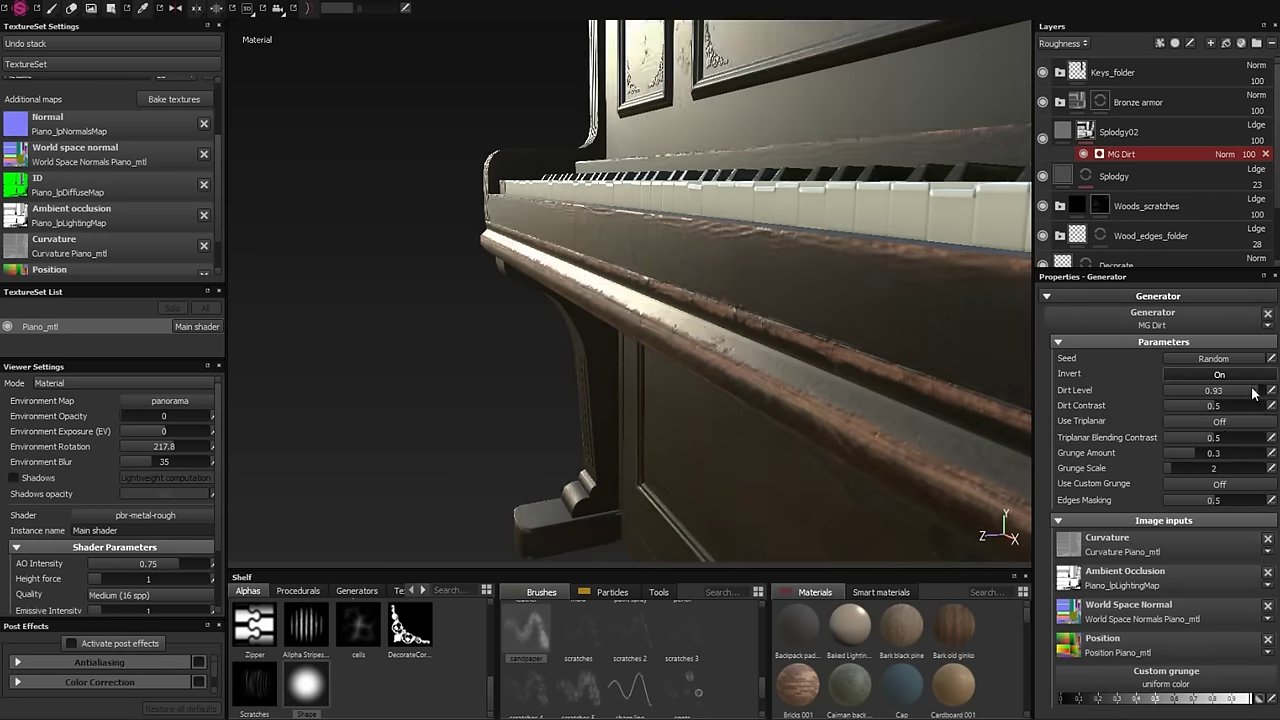
# - Tune the MG Dirt generator: grunge amount 0.4, larger grunge scale, dirt level 0.61
pyautogui.click(1225, 132)
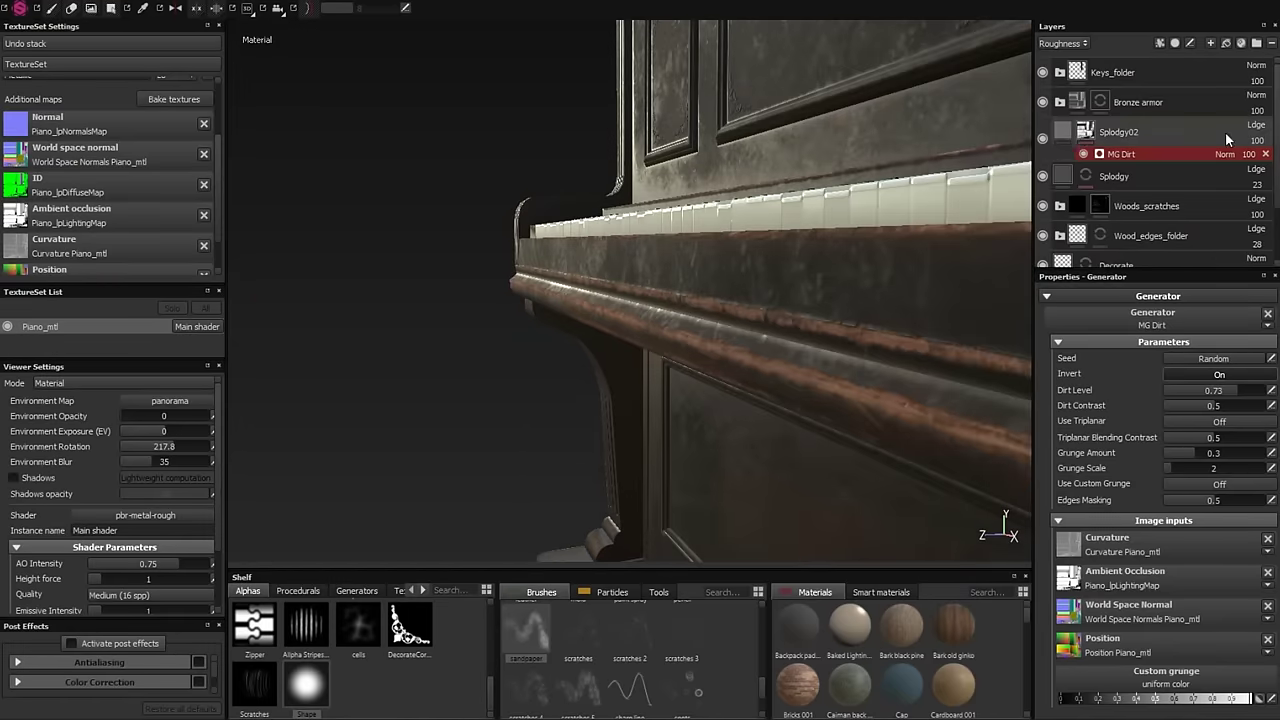
pyautogui.click(1229, 149)
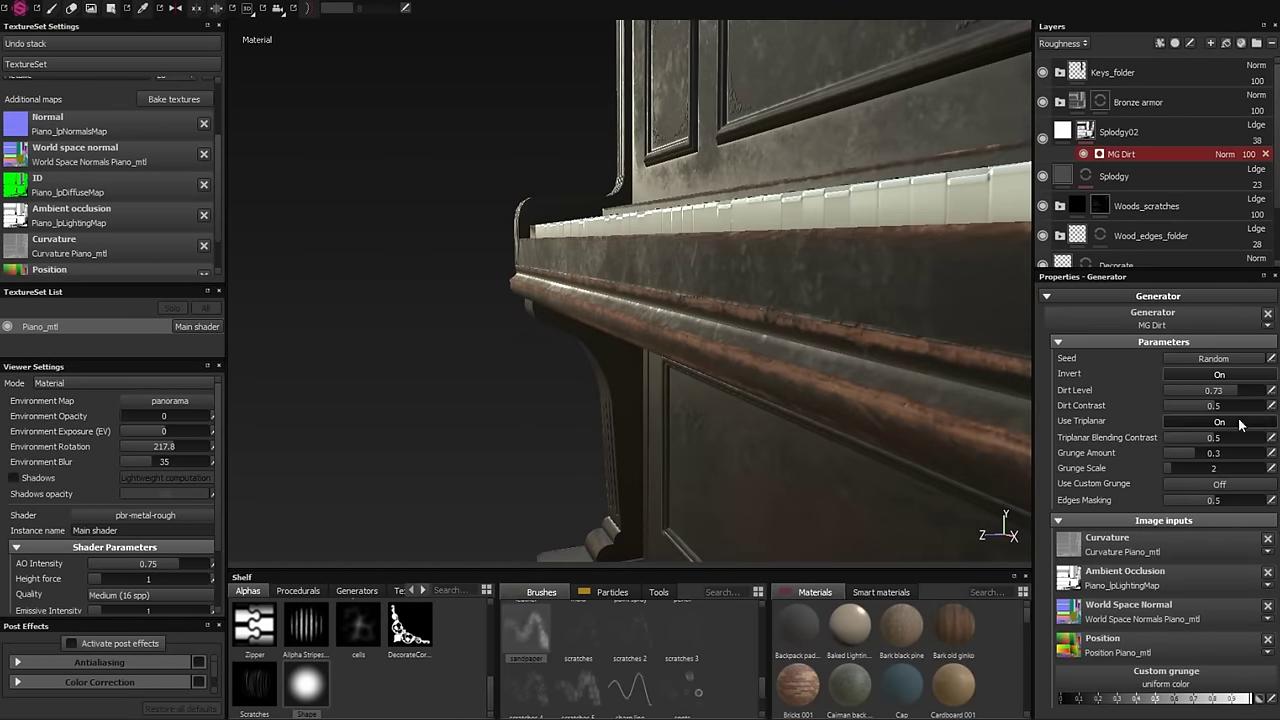
pyautogui.click(1194, 452)
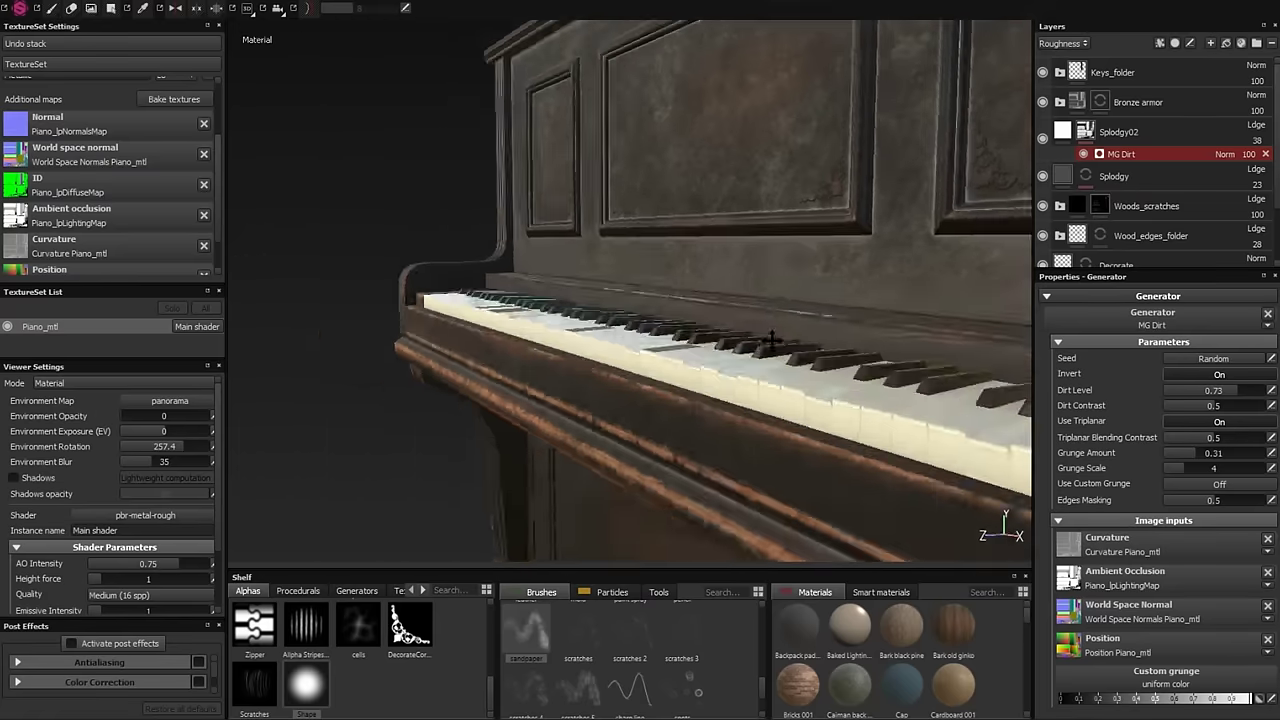
pyautogui.click(1172, 505)
pyautogui.click(1218, 452)
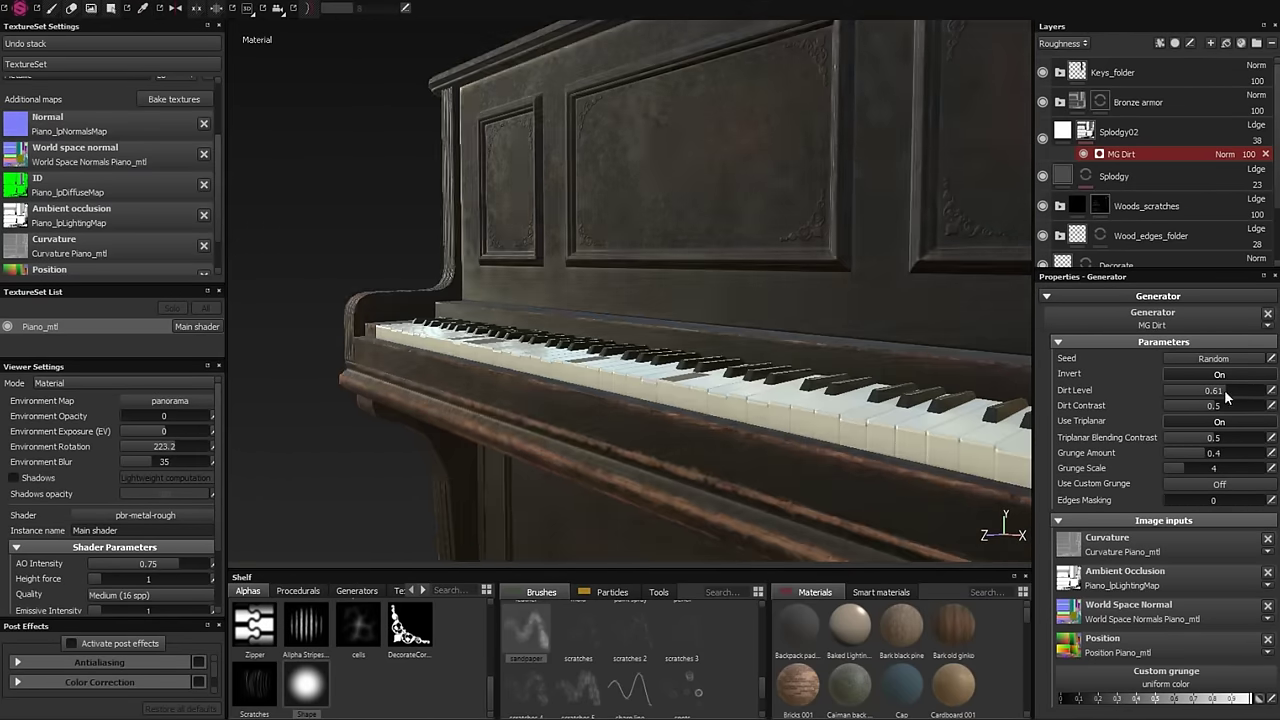
pyautogui.click(1224, 389)
# - Drop Splodgy02 to 5 opacity with colour disabled, and add a new fill layer above
pyautogui.moveTo(1225, 144); pyautogui.dragTo(920, 157)
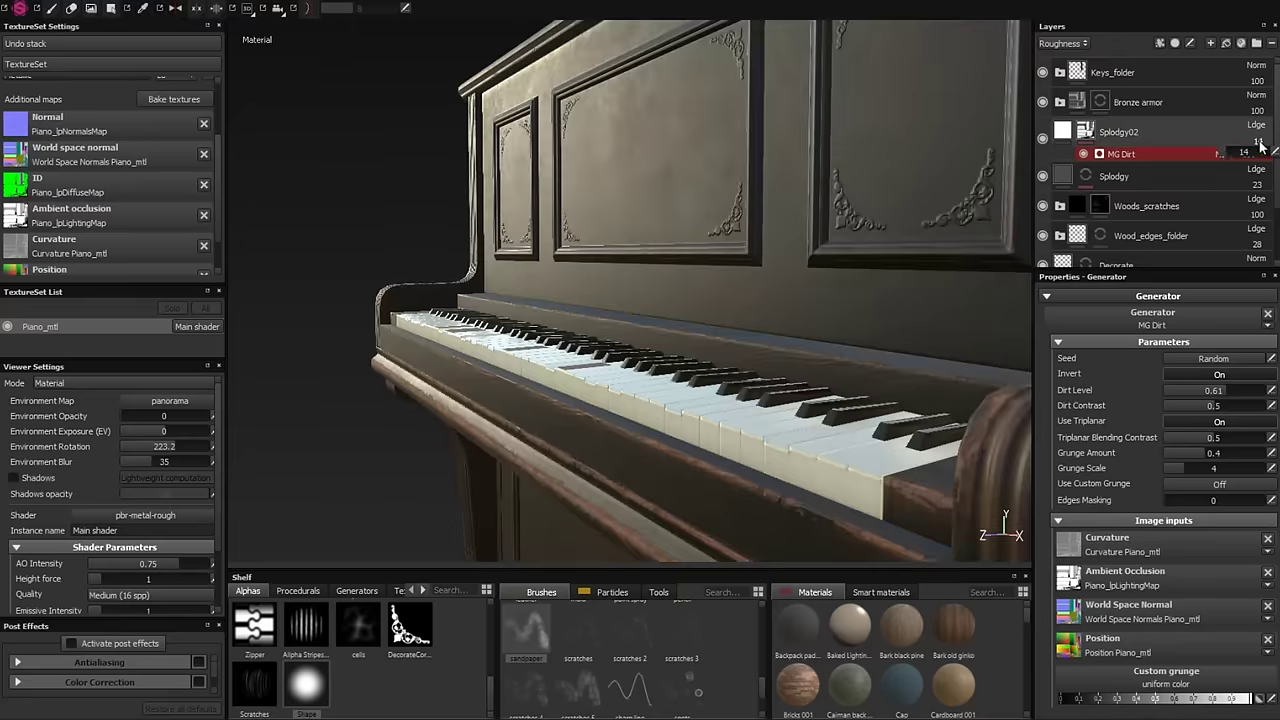
pyautogui.moveTo(1276, 150); pyautogui.dragTo(1262, 150)
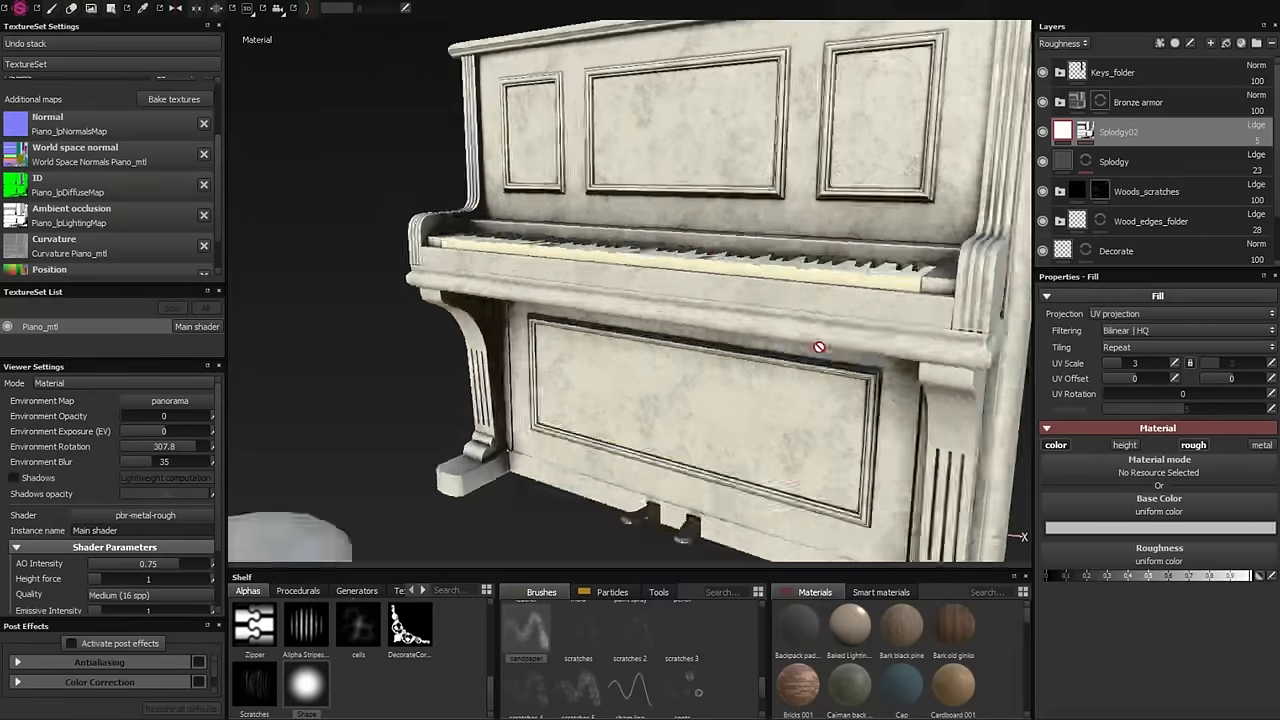
pyautogui.click(1055, 445)
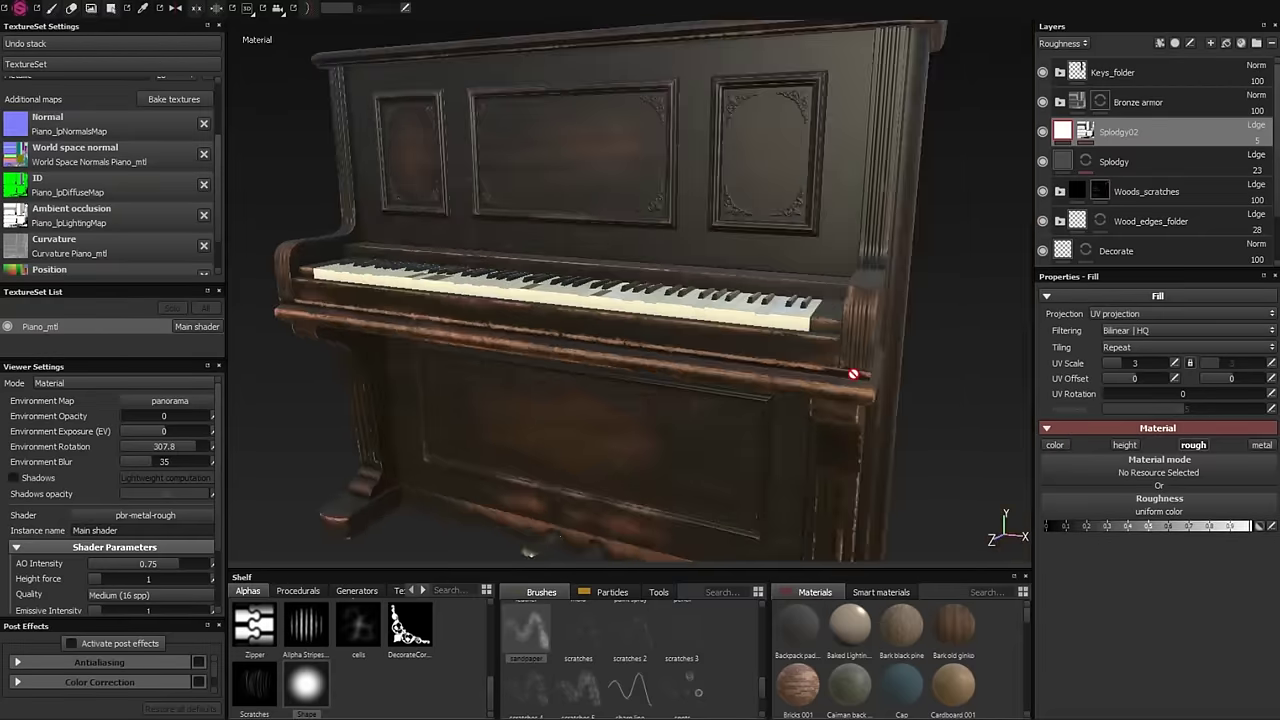
pyautogui.click(1226, 43)
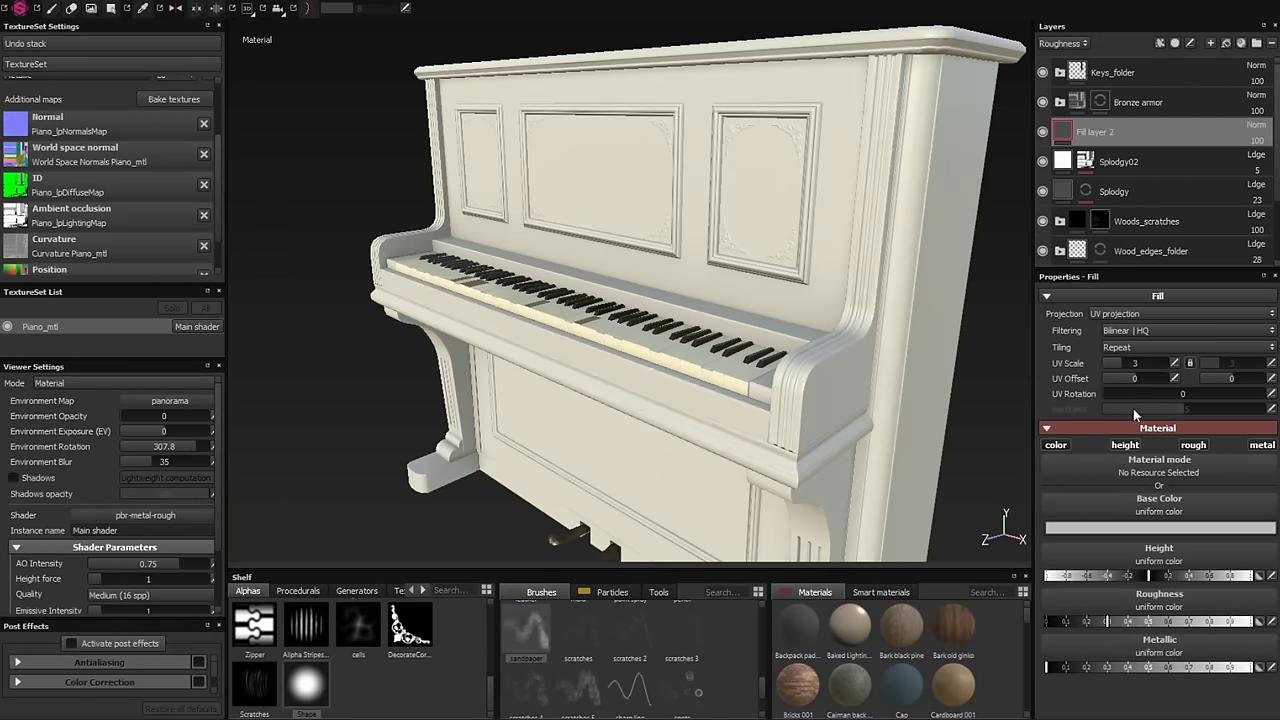
# - Make the fill pale beige and add a black mask driven by an MG Dust generator
pyautogui.click(1094, 529)
pyautogui.click(986, 494)
pyautogui.moveTo(986, 494); pyautogui.dragTo(977, 516)
pyautogui.rightClick(1088, 133)
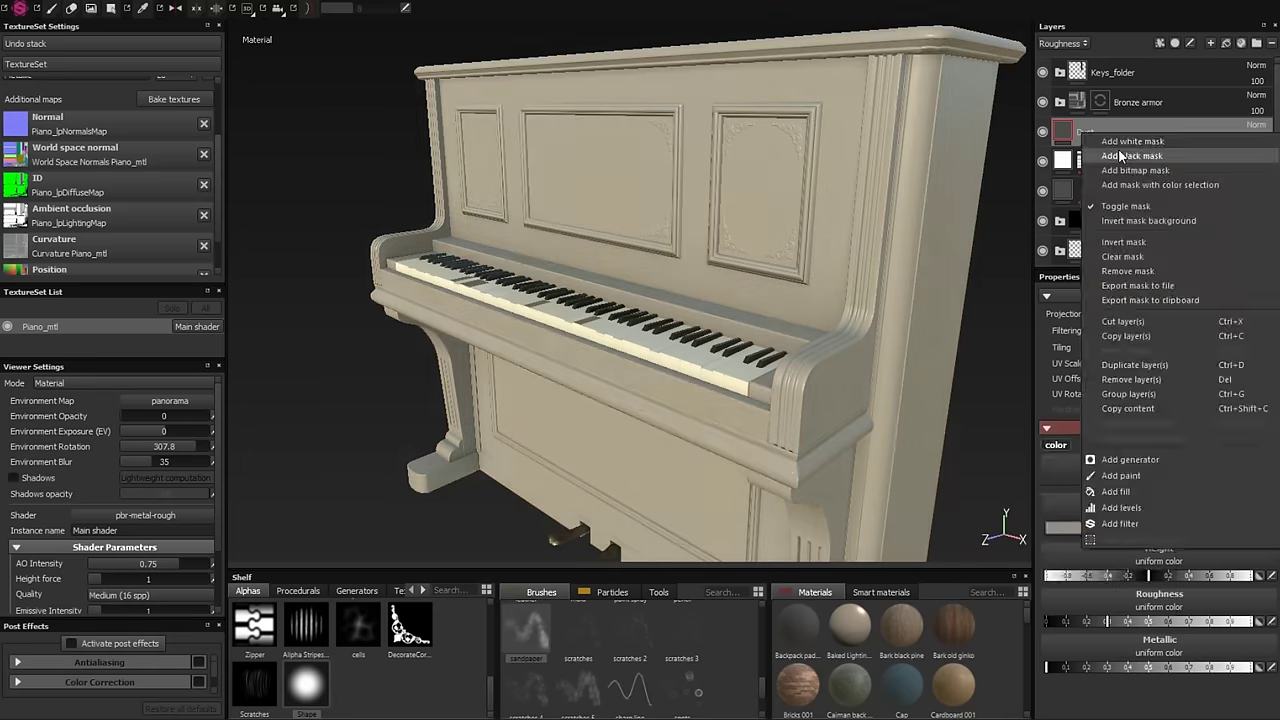
pyautogui.click(1121, 156)
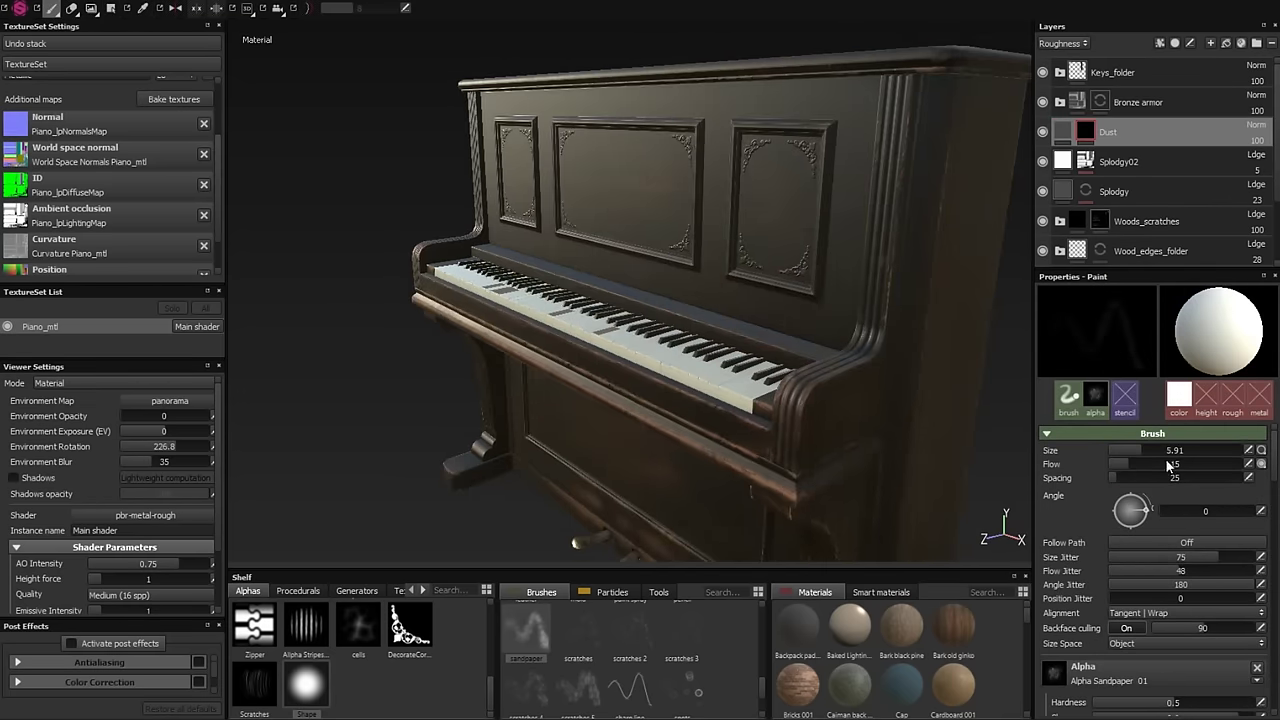
pyautogui.click(1175, 43)
pyautogui.click(1154, 418)
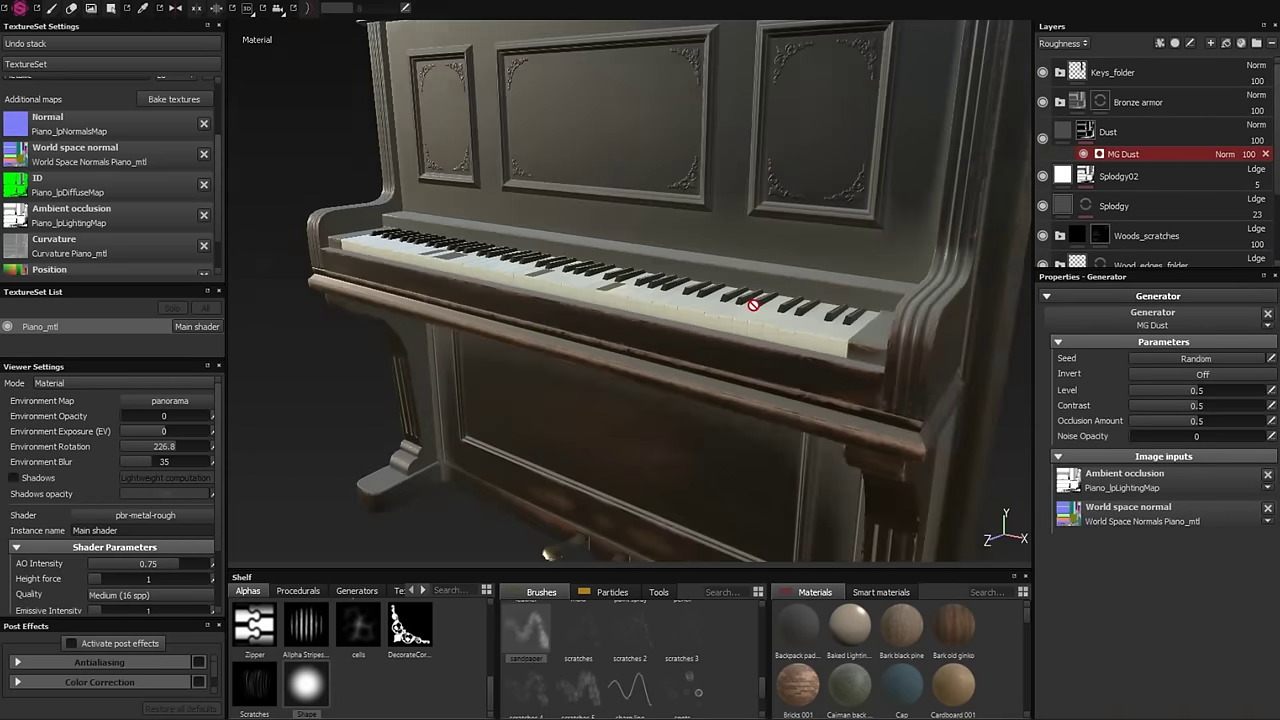
# - Reduce the dust occlusion amount to 0.25 and compare the piano with dust hidden
pyautogui.moveTo(1186, 425); pyautogui.dragTo(1159, 421)
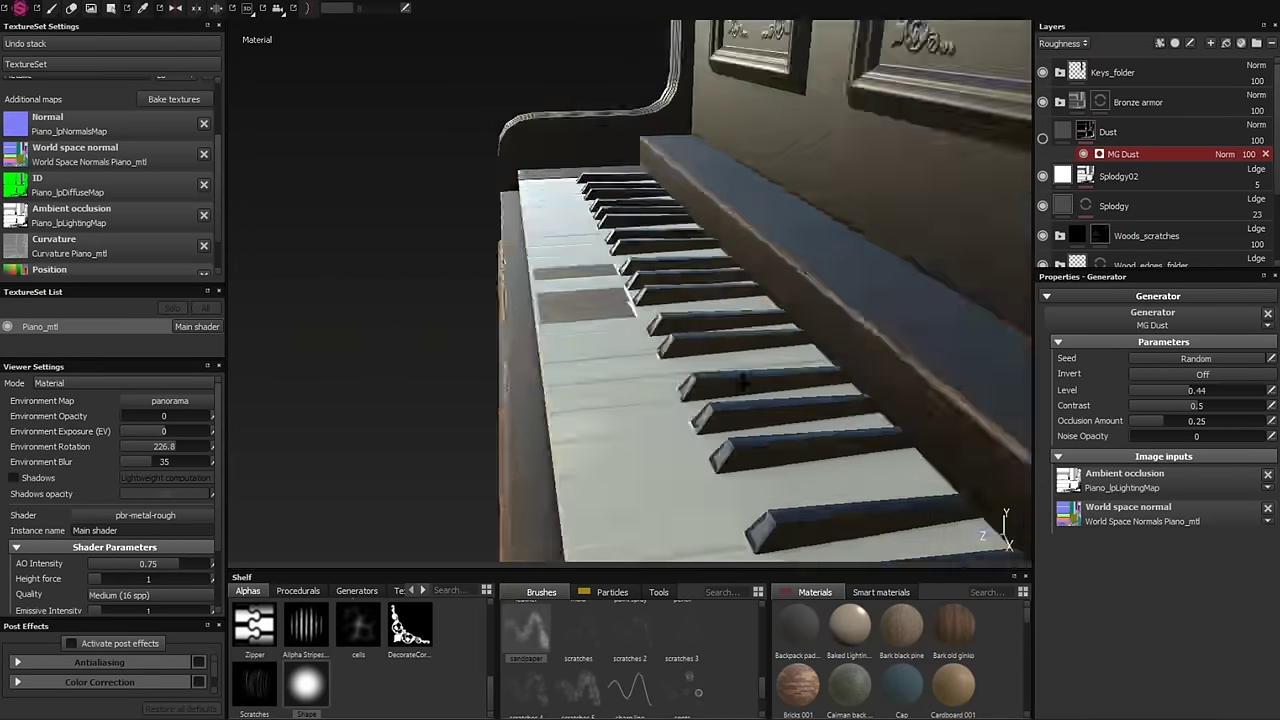
pyautogui.click(1042, 138)
pyautogui.keyDown('shift'); pyautogui.moveTo(1015, 177); pyautogui.dragTo(798, 313, button='right'); pyautogui.keyUp('shift')
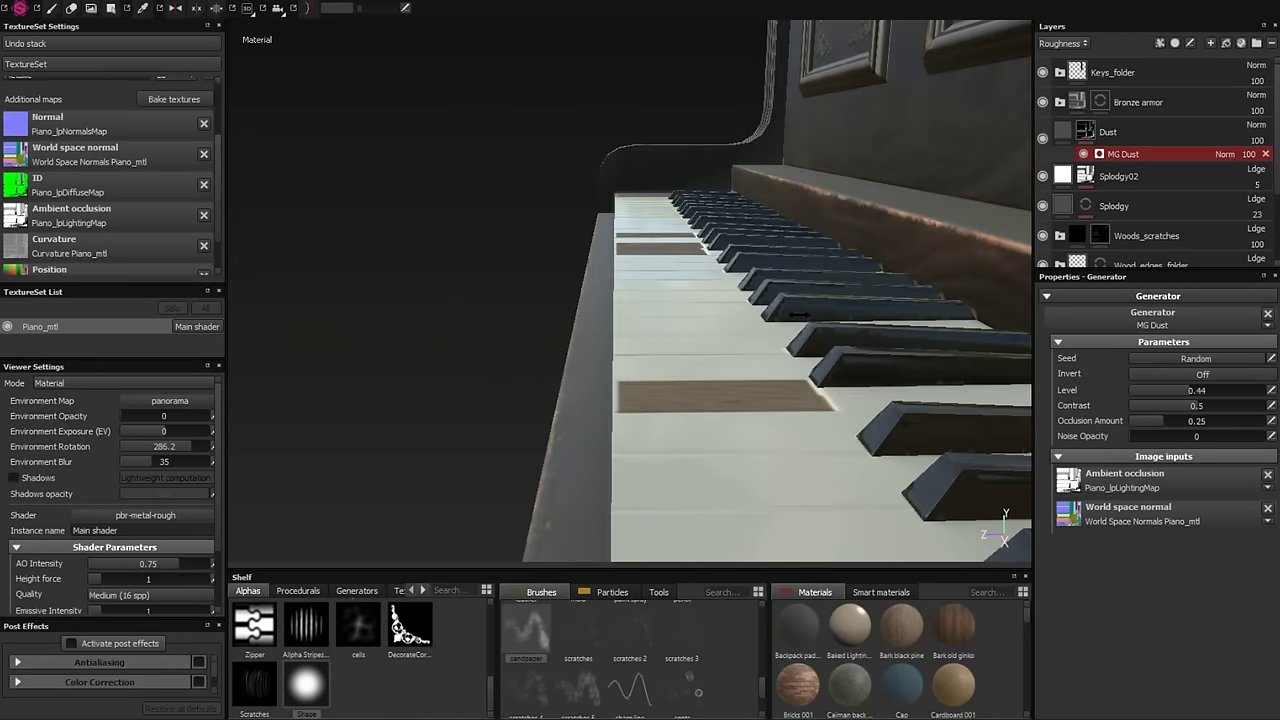
pyautogui.click(1095, 140)
pyautogui.press('f')
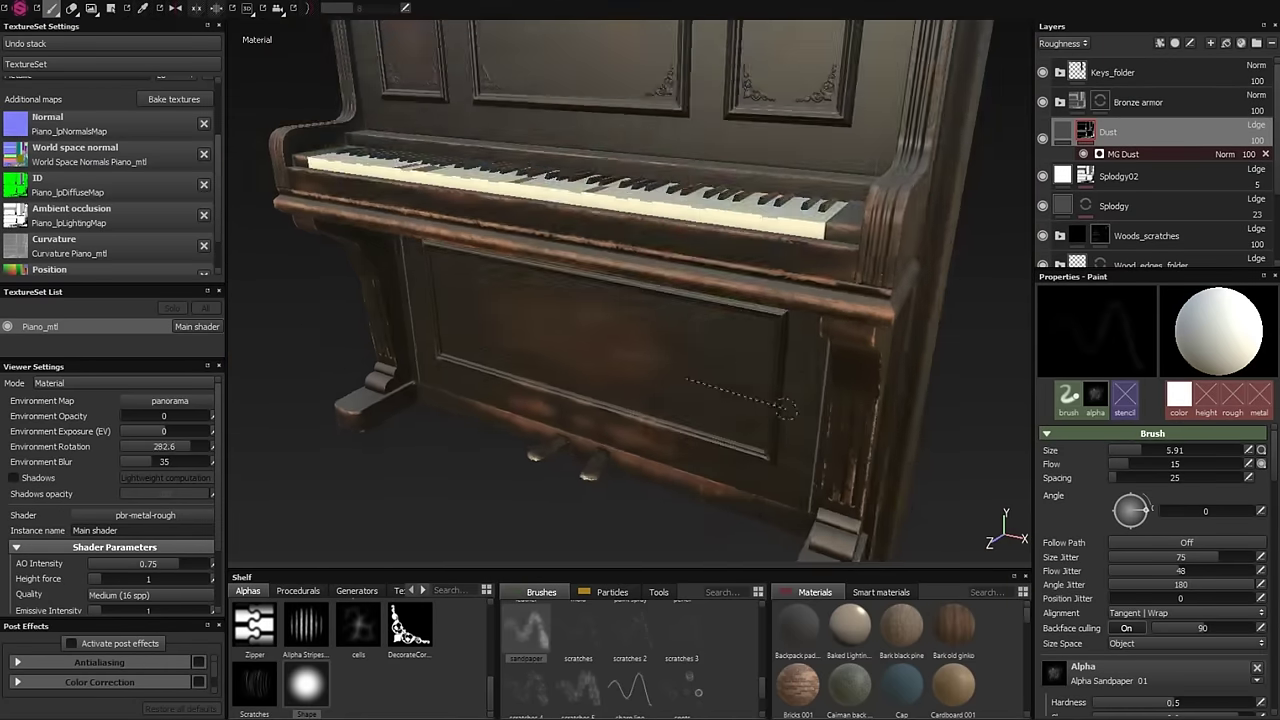
pyautogui.keyDown('alt'); pyautogui.moveTo(720, 248); pyautogui.dragTo(772, 170); pyautogui.keyUp('alt')
# - Raise the MG Dust noise opacity toward 0.93 and lower its level to 0.33
pyautogui.click(1140, 155)
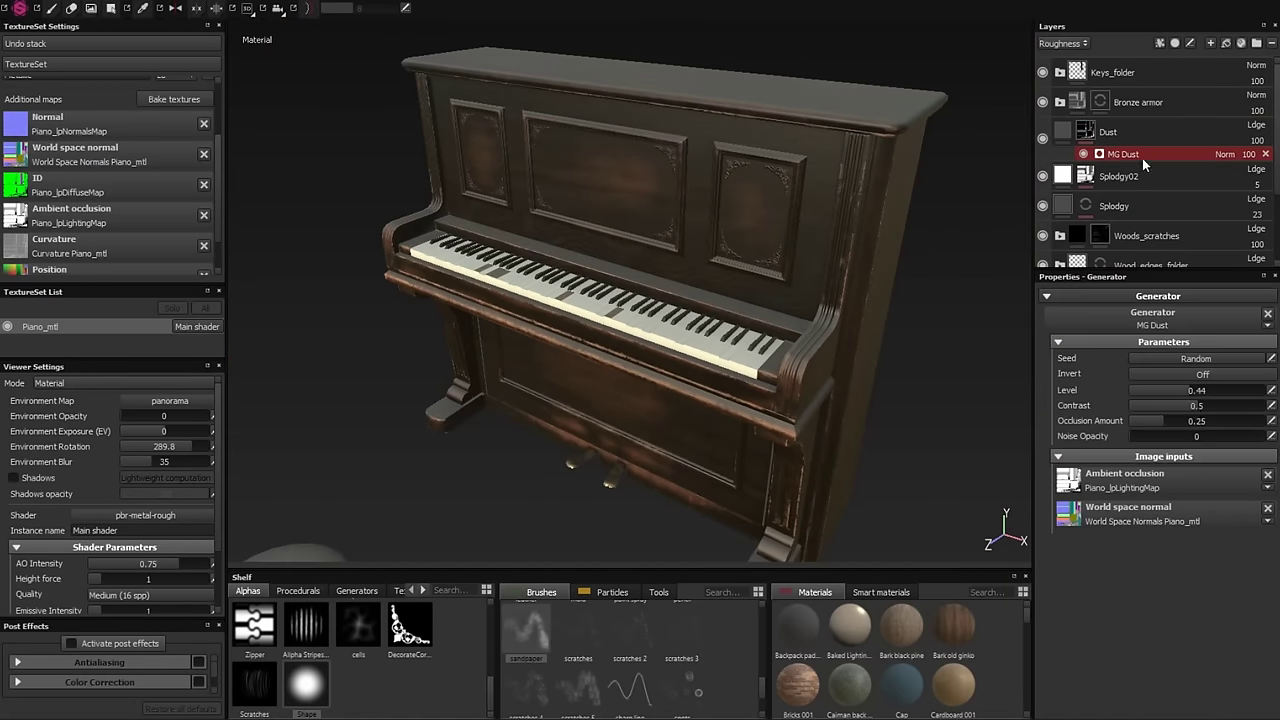
pyautogui.moveTo(1145, 440); pyautogui.dragTo(1249, 447)
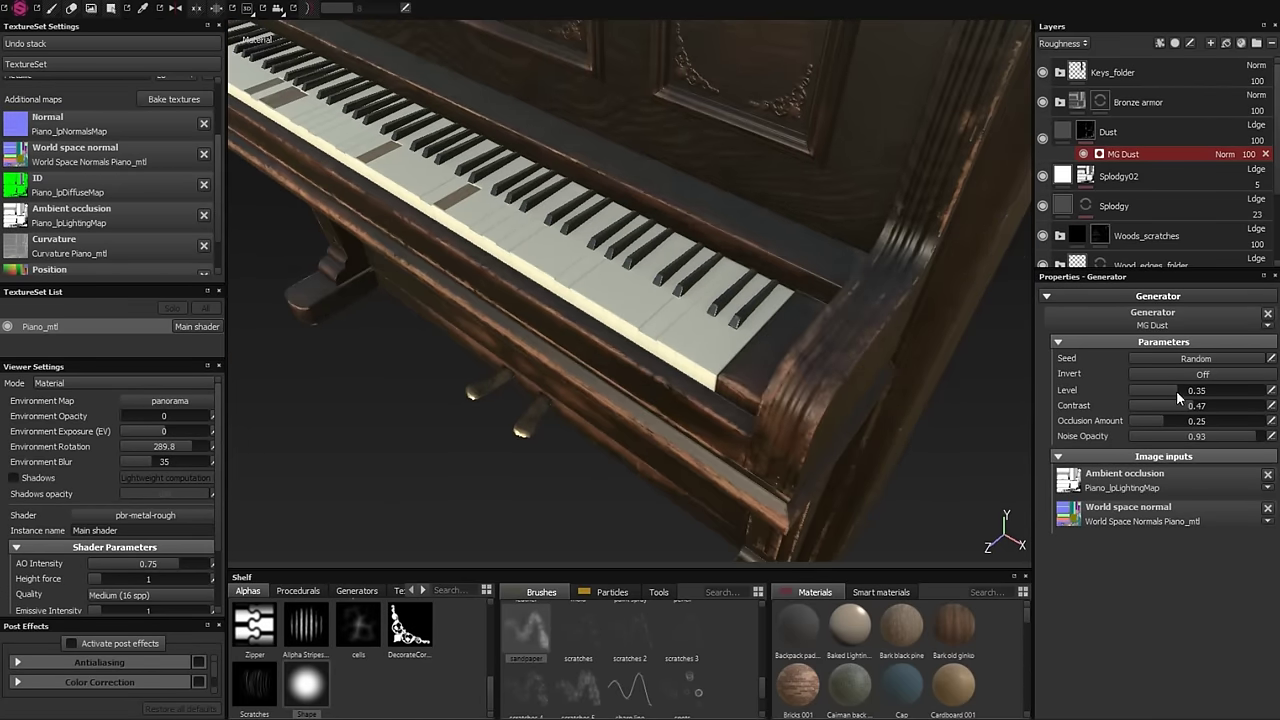
pyautogui.click(1176, 398)
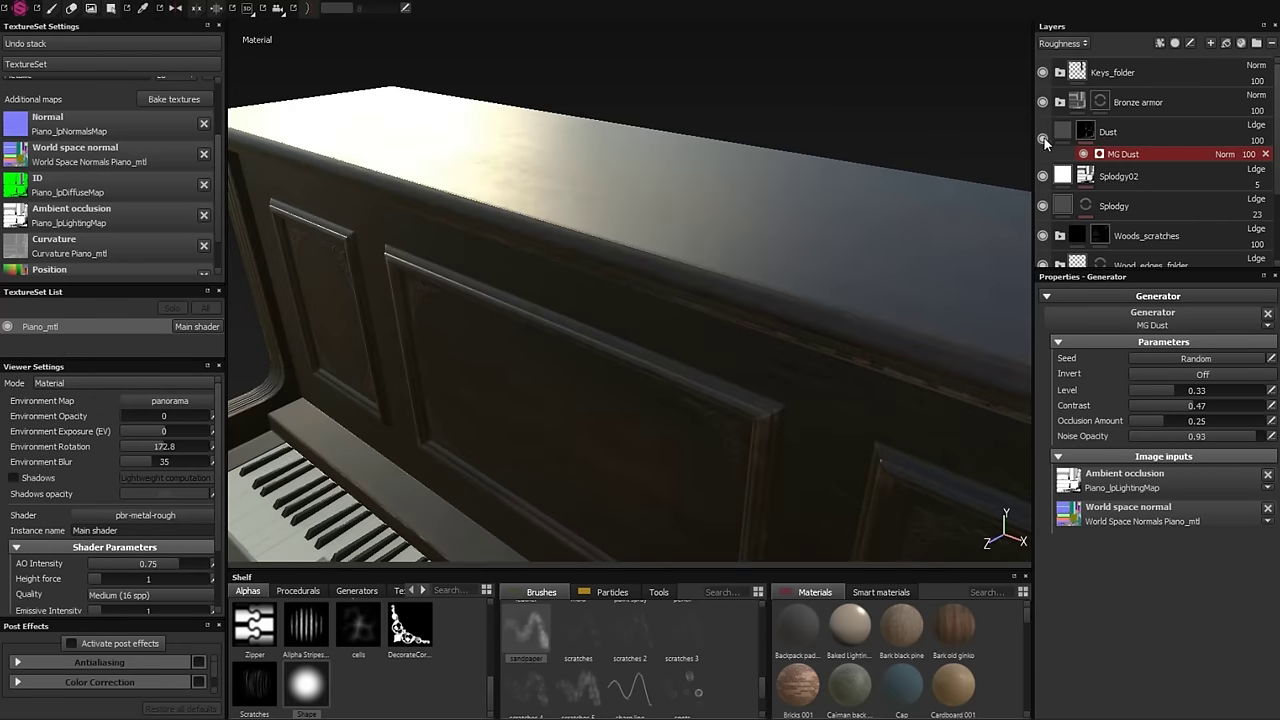
pyautogui.press('Delete')
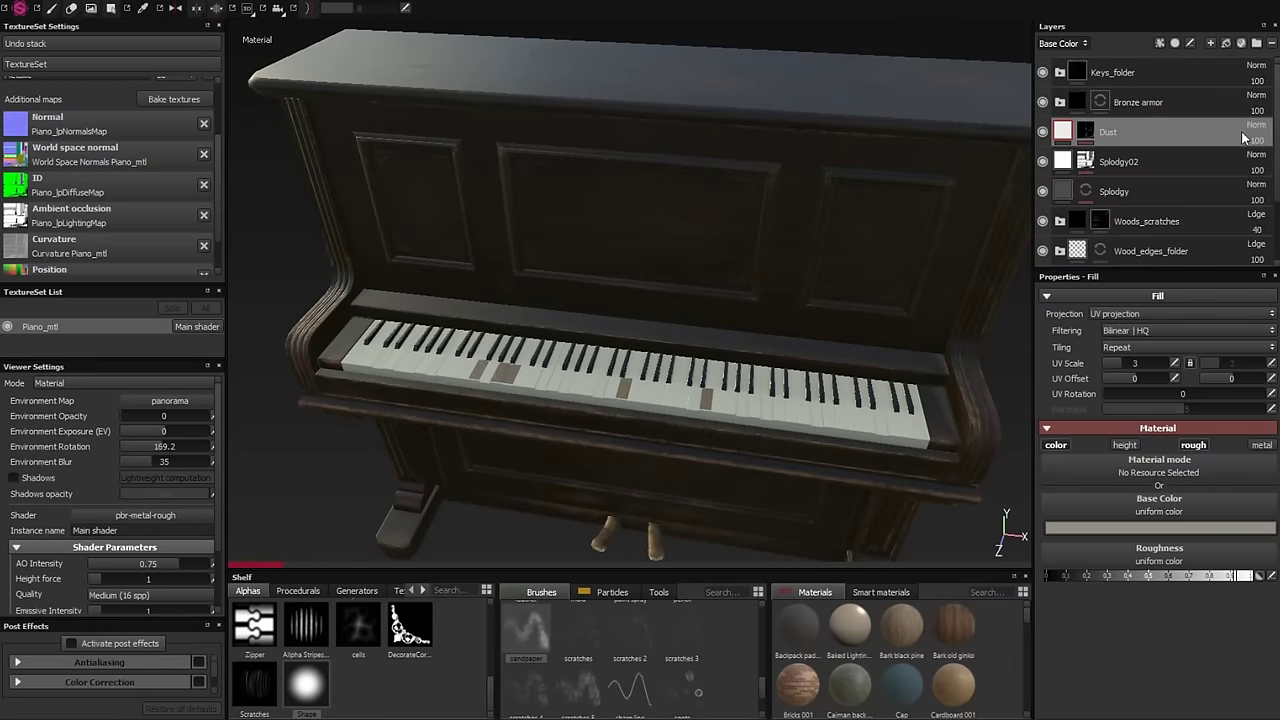
# - Add a new fill layer above Dust with a black mask driven by MG Dirt
pyautogui.click(1243, 137)
pyautogui.click(1226, 43)
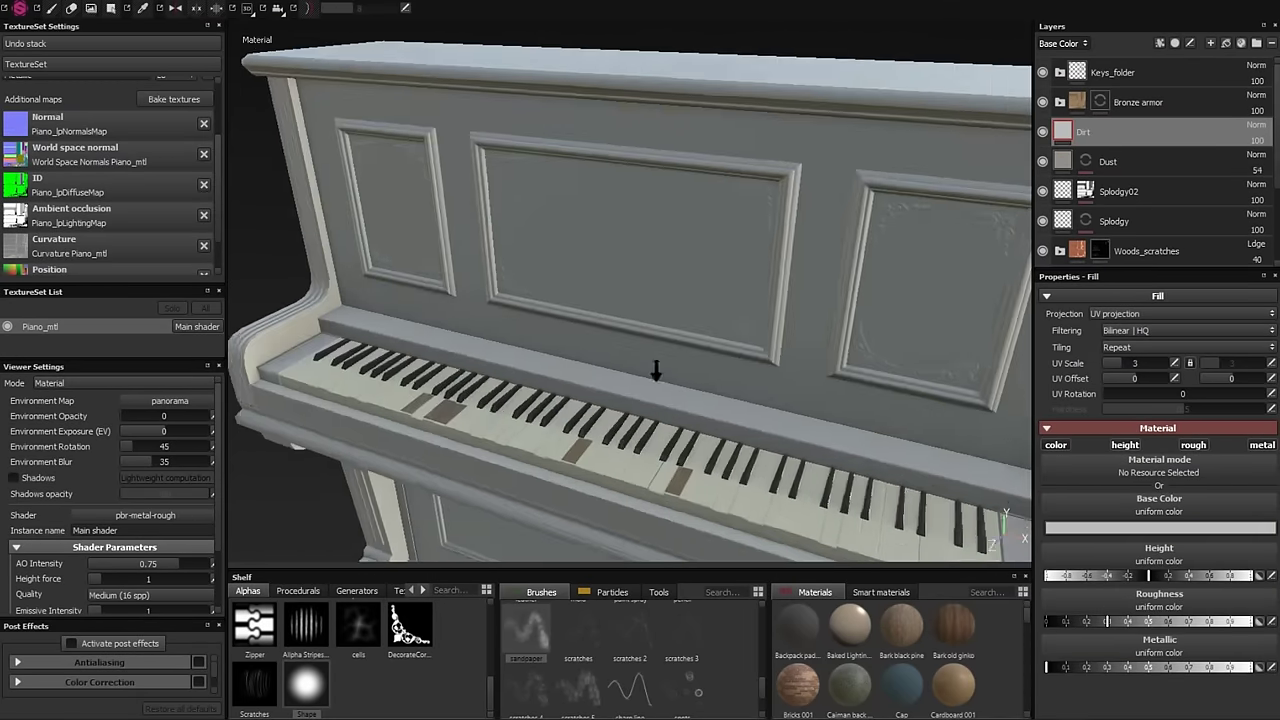
pyautogui.rightClick(1100, 125)
pyautogui.click(1116, 228)
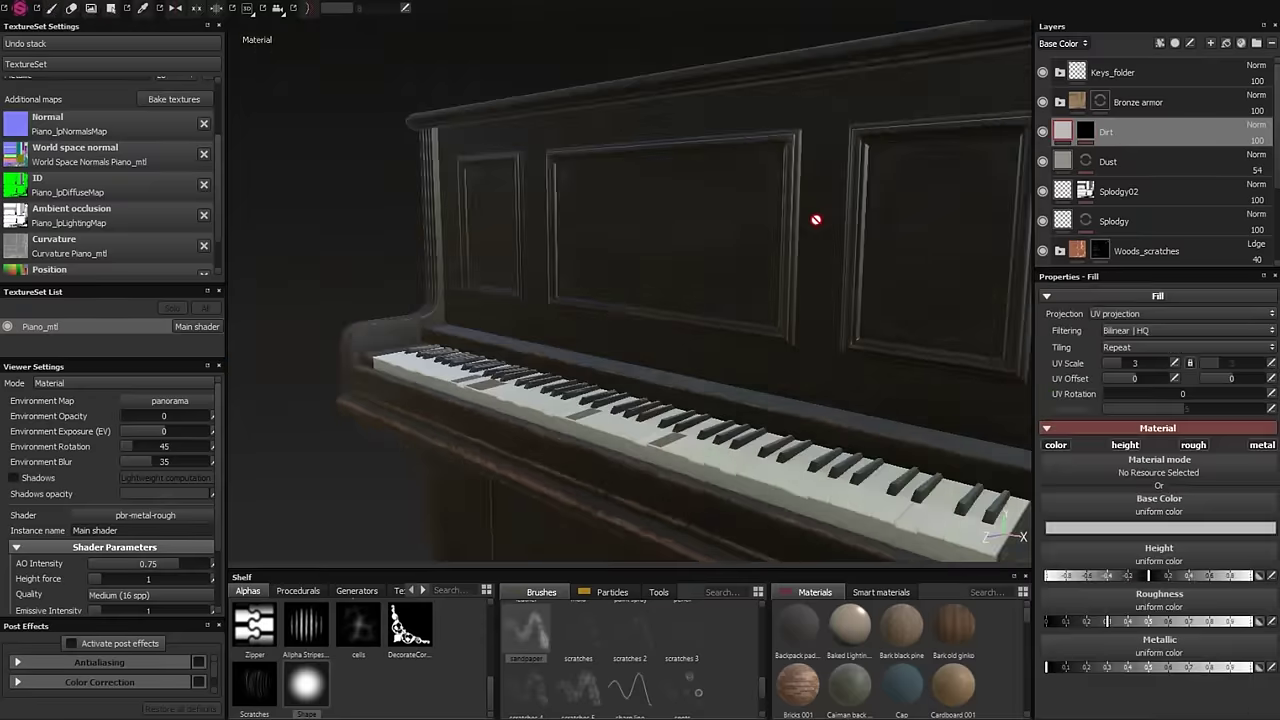
pyautogui.rightClick(1090, 131)
pyautogui.click(1129, 329)
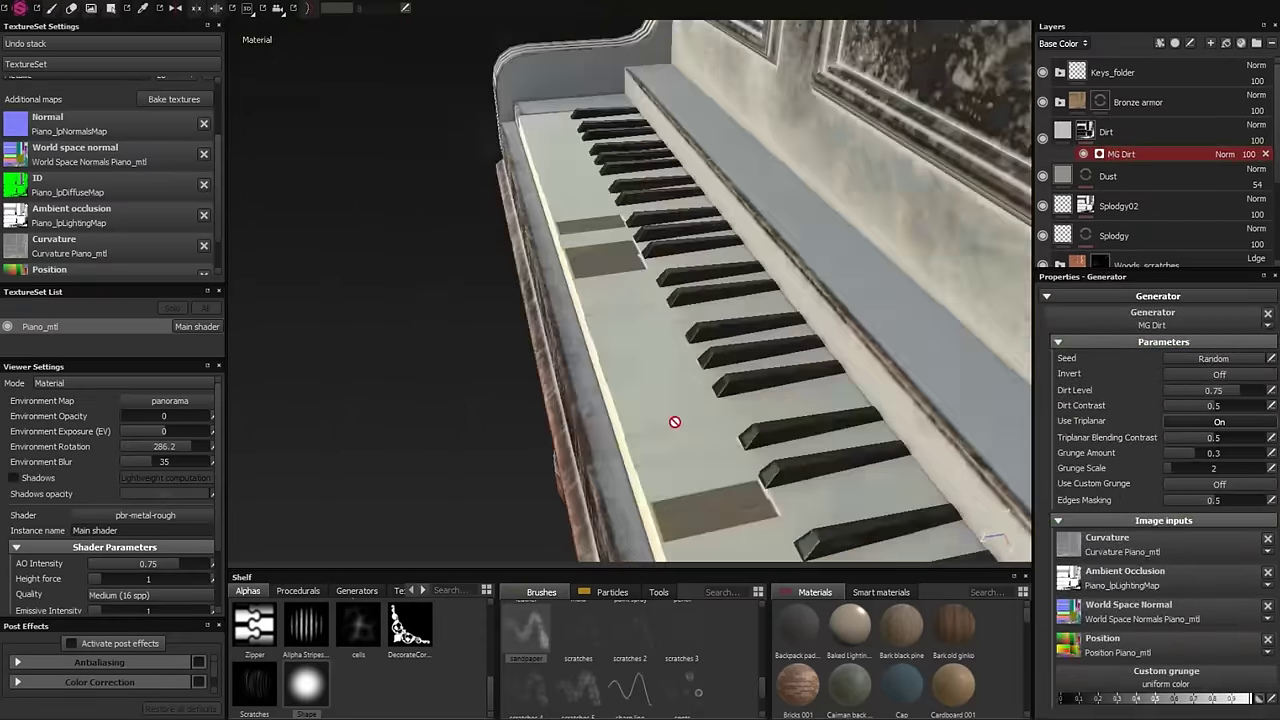
# - Lower the Dirt Level to 0.48 and set the dirt roughness to about 0.1
pyautogui.keyDown('alt'); pyautogui.moveTo(674, 420); pyautogui.dragTo(916, 264); pyautogui.keyUp('alt')
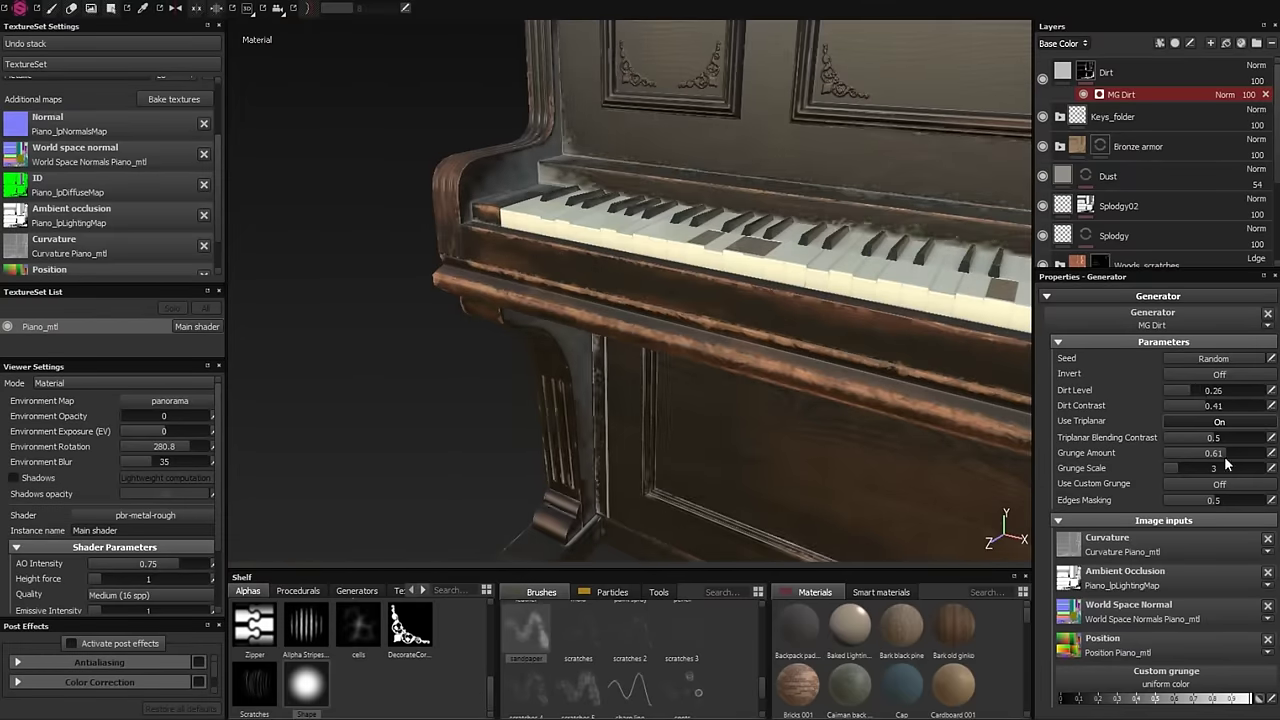
pyautogui.click(1205, 392)
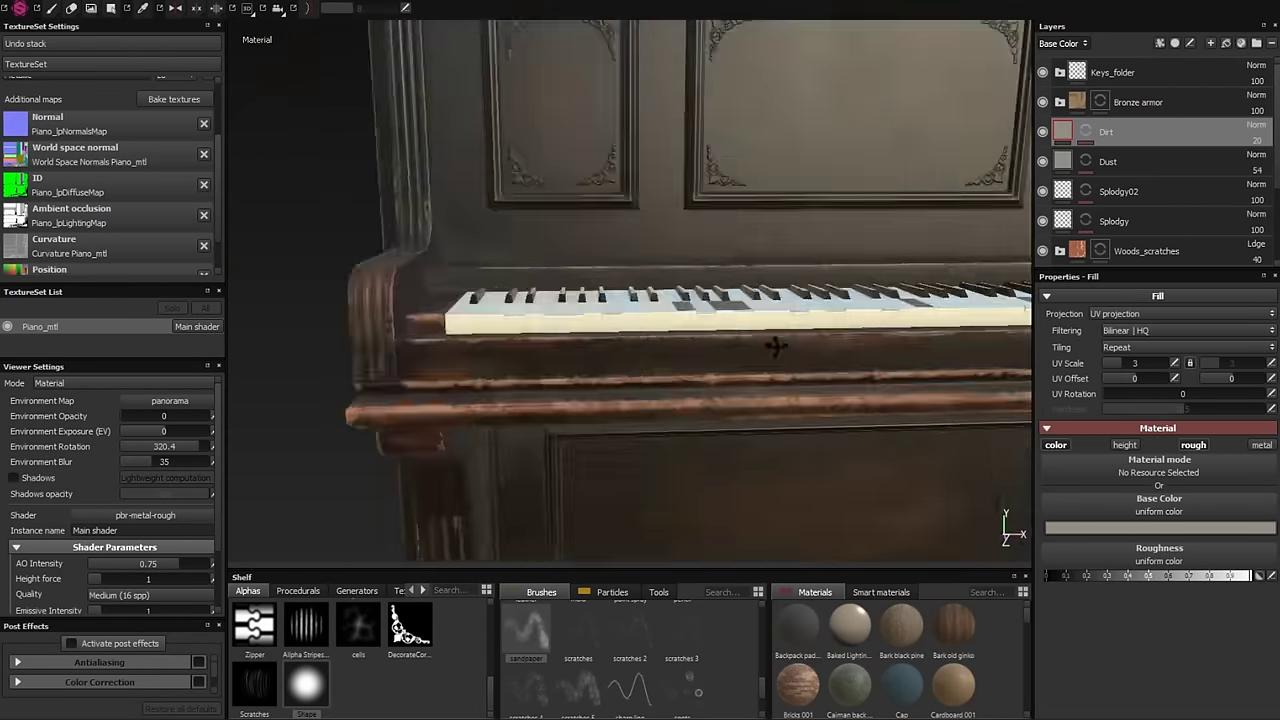
pyautogui.click(1078, 575)
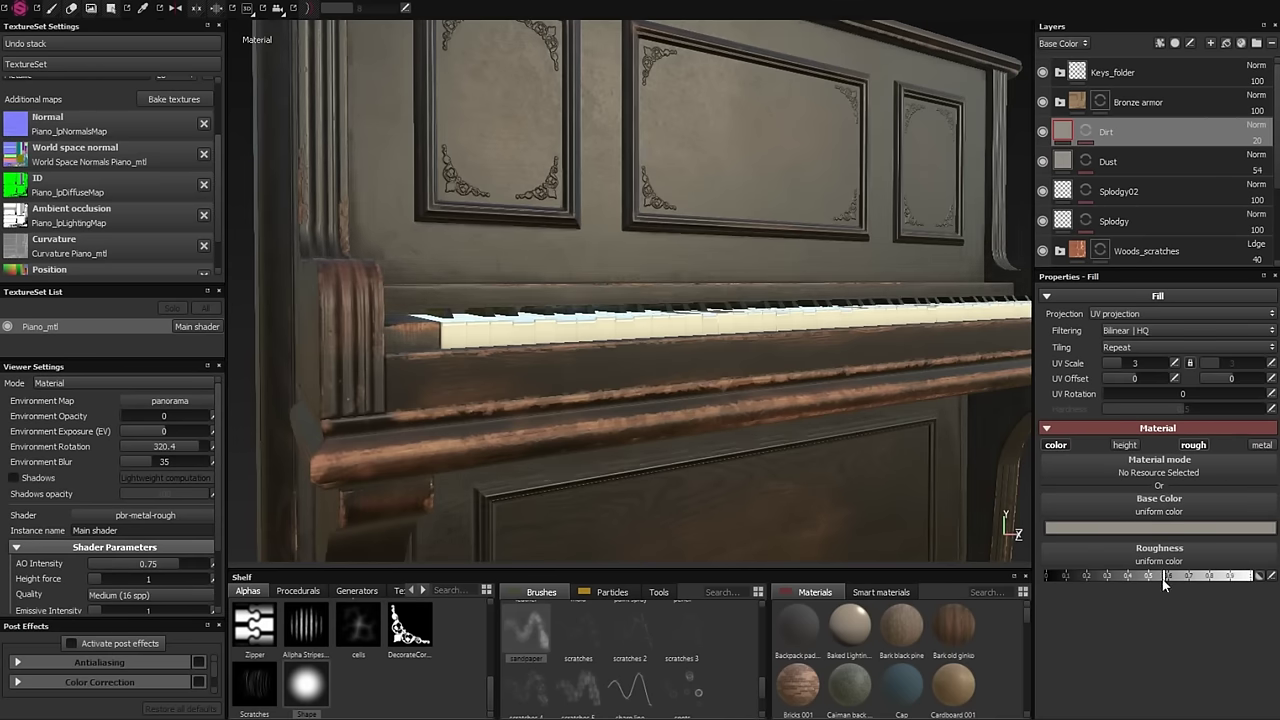
# - Rename the folder Dirt_folder and set its blend mode to Linear Dodge
pyautogui.doubleClick(1125, 133)
pyautogui.write('Dirt_folder')
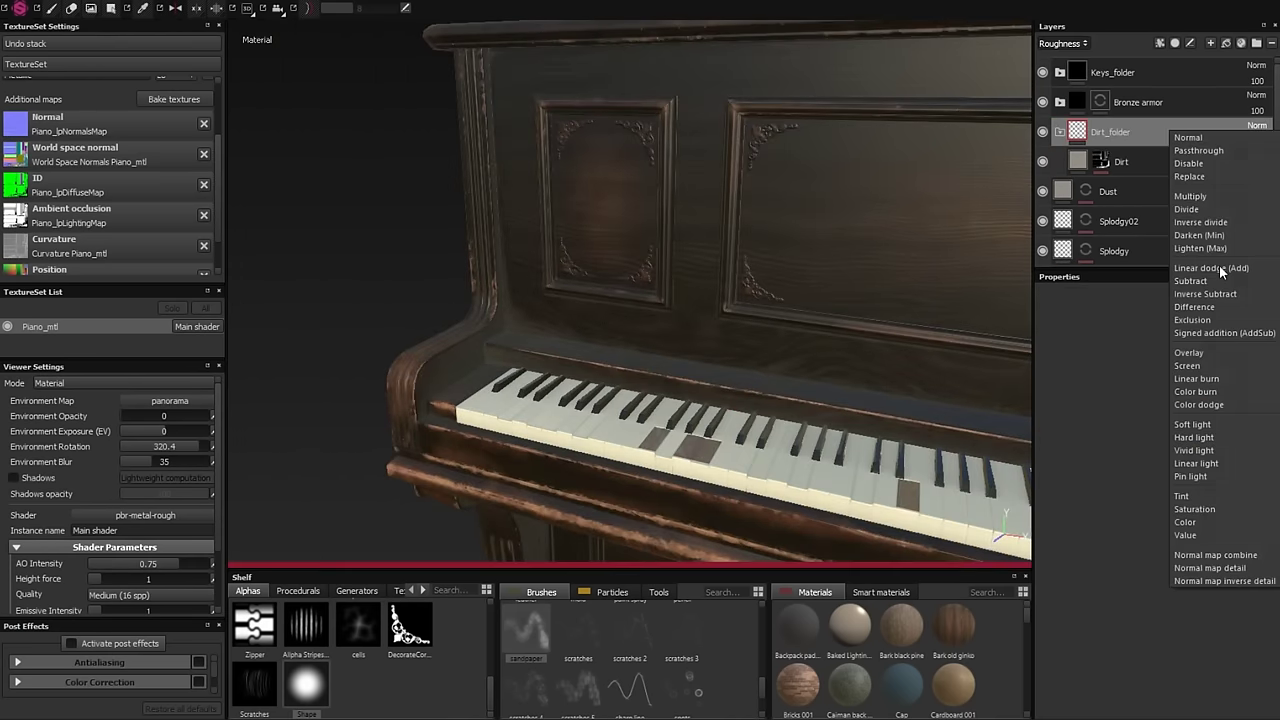
pyautogui.click(1219, 265)
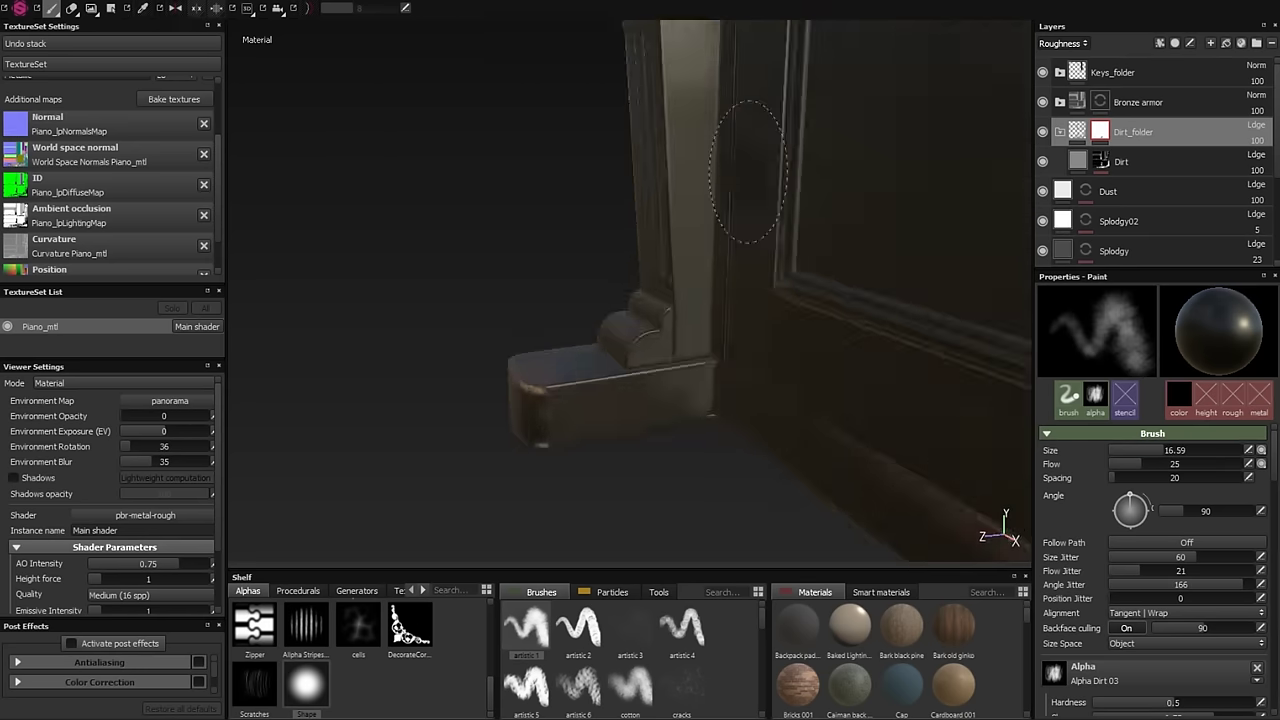
pyautogui.keyDown('alt'); pyautogui.moveTo(829, 339); pyautogui.dragTo(830, 446); pyautogui.keyUp('alt')
pyautogui.moveTo(642, 303)
pyautogui.keyDown('alt'); pyautogui.mouseDown()
pyautogui.moveTo(407, 260)
pyautogui.moveTo(835, 180)
pyautogui.mouseUp(); pyautogui.keyUp('alt')
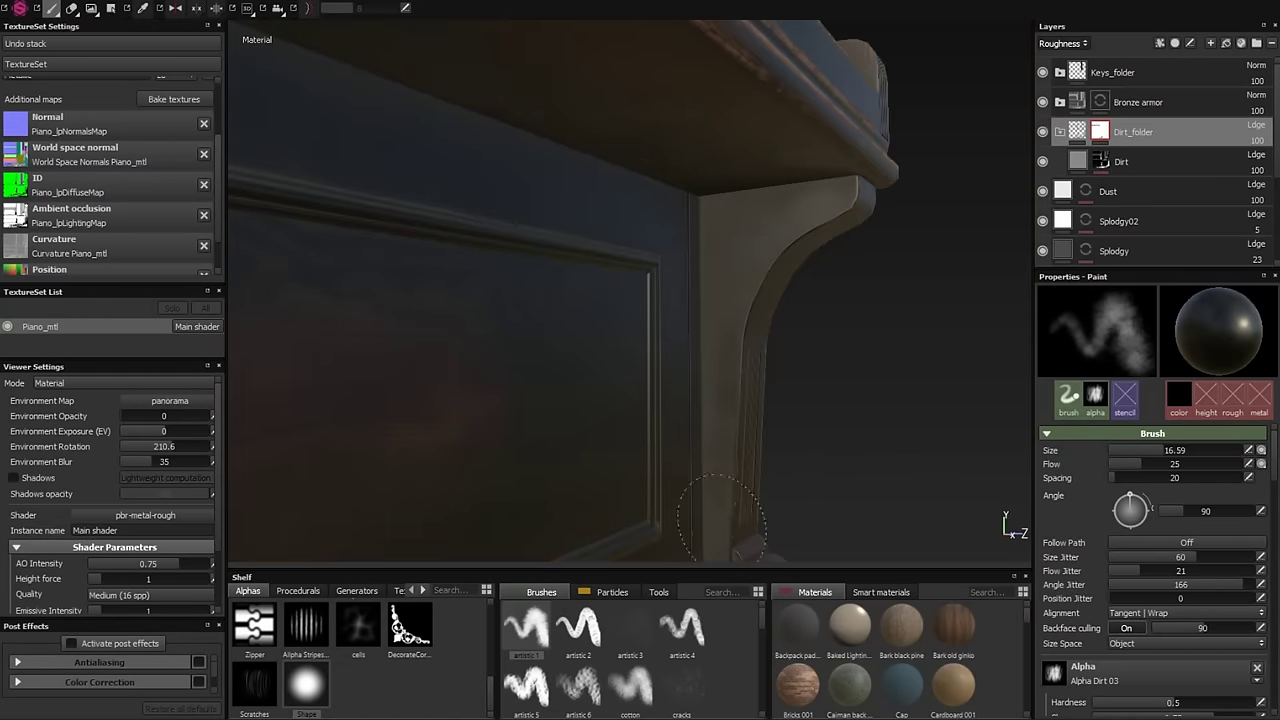
# - Paint extra grime around the side panels and keyboard cheeks, then choose the fingerprint brush
pyautogui.keyDown('alt'); pyautogui.moveTo(797, 486); pyautogui.dragTo(870, 393); pyautogui.keyUp('alt')
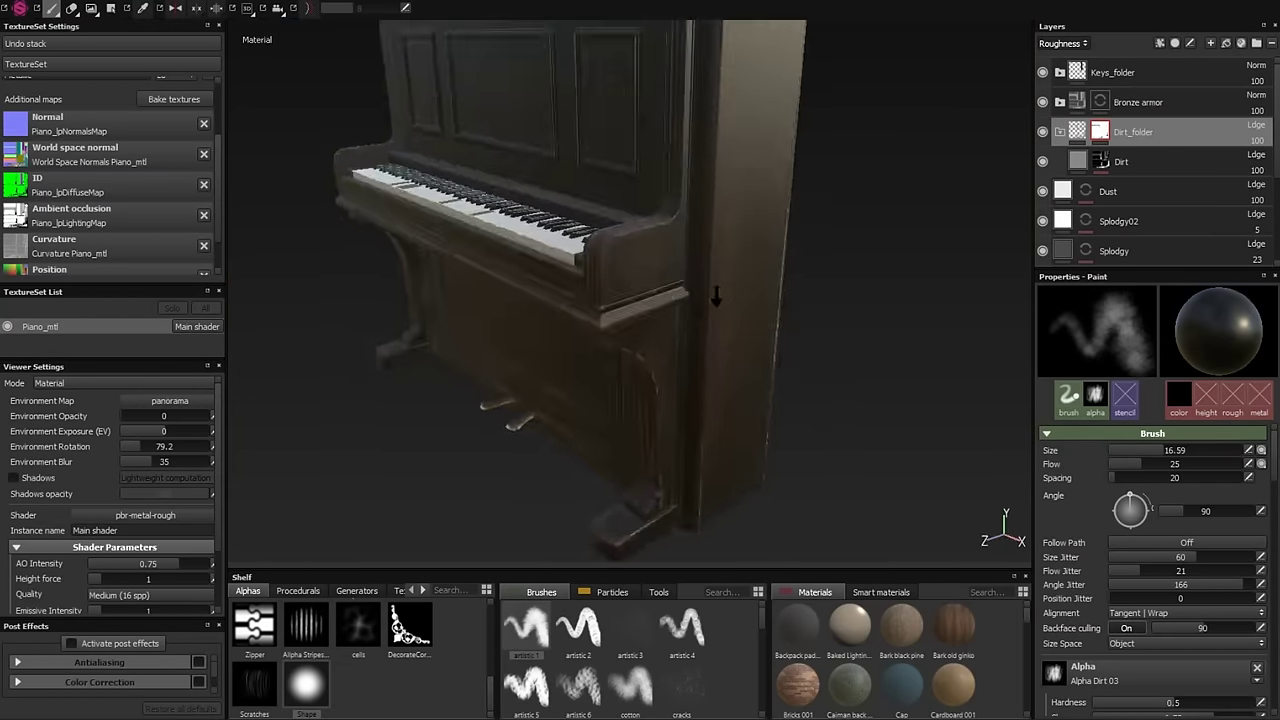
pyautogui.keyDown('alt'); pyautogui.moveTo(716, 296); pyautogui.dragTo(546, 343); pyautogui.keyUp('alt')
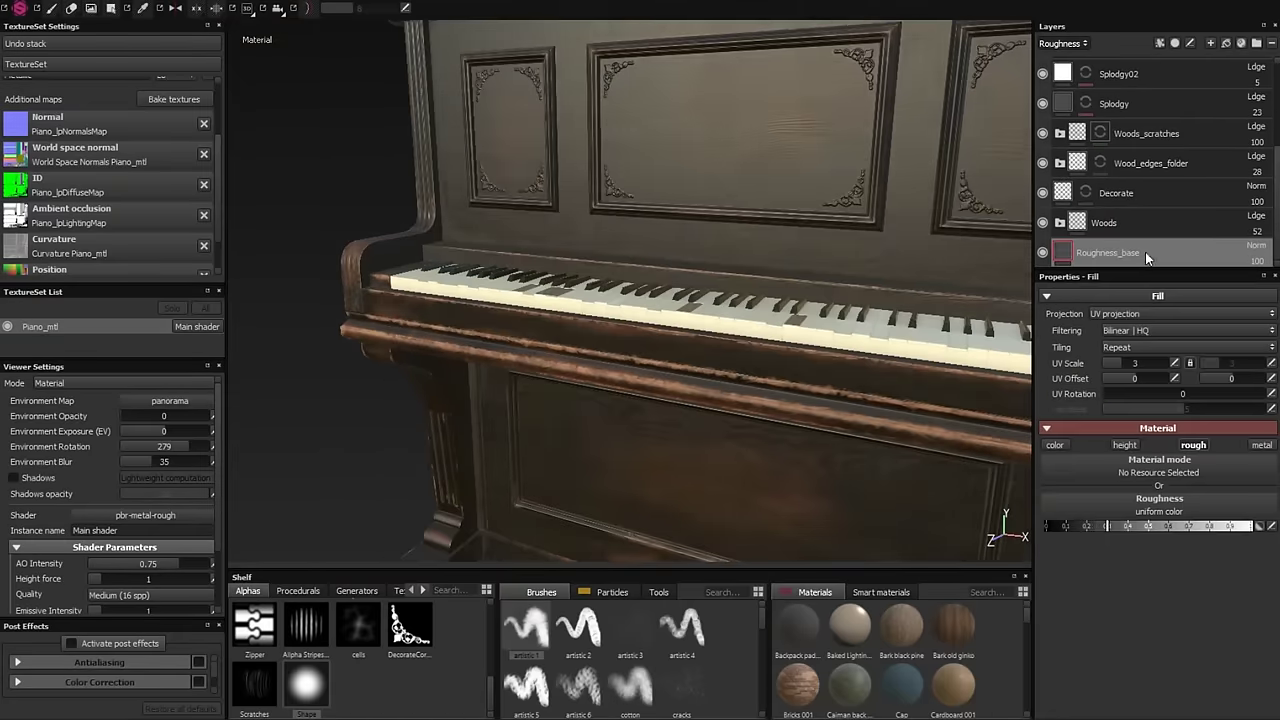
pyautogui.keyDown('alt'); pyautogui.moveTo(837, 220); pyautogui.dragTo(760, 240); pyautogui.keyUp('alt')
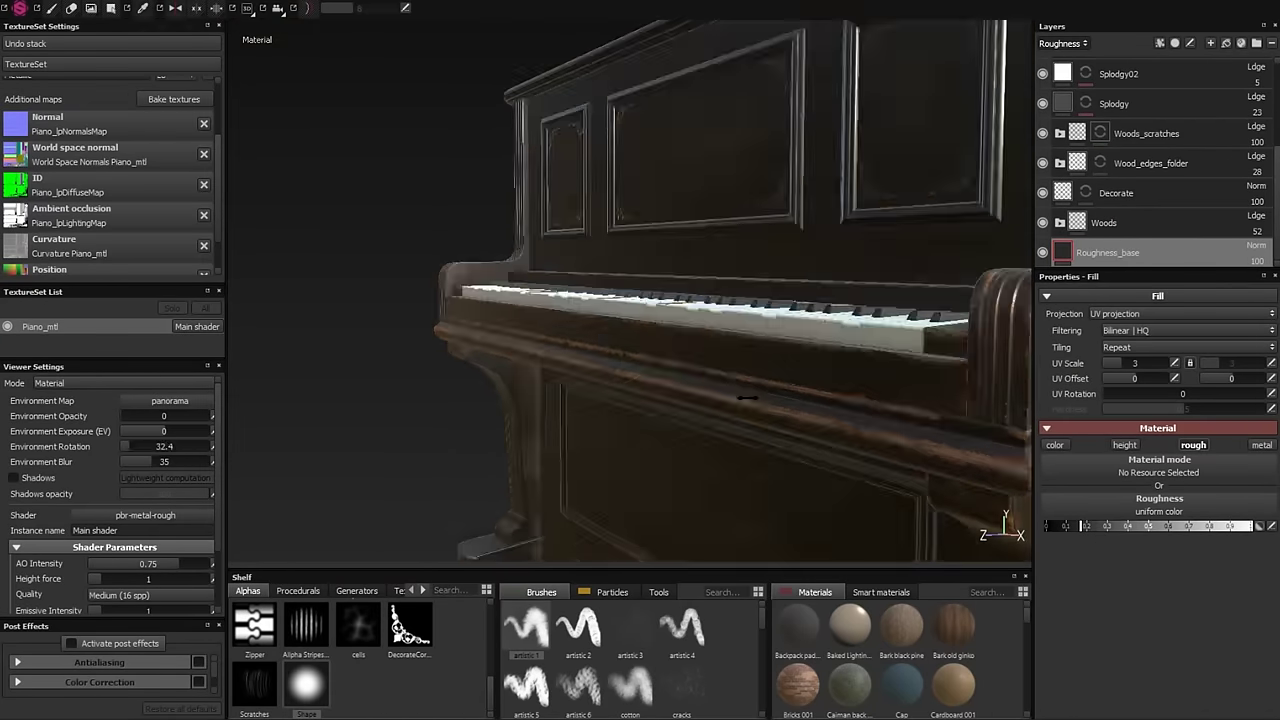
pyautogui.keyDown('alt'); pyautogui.moveTo(746, 398); pyautogui.dragTo(557, 154); pyautogui.keyUp('alt')
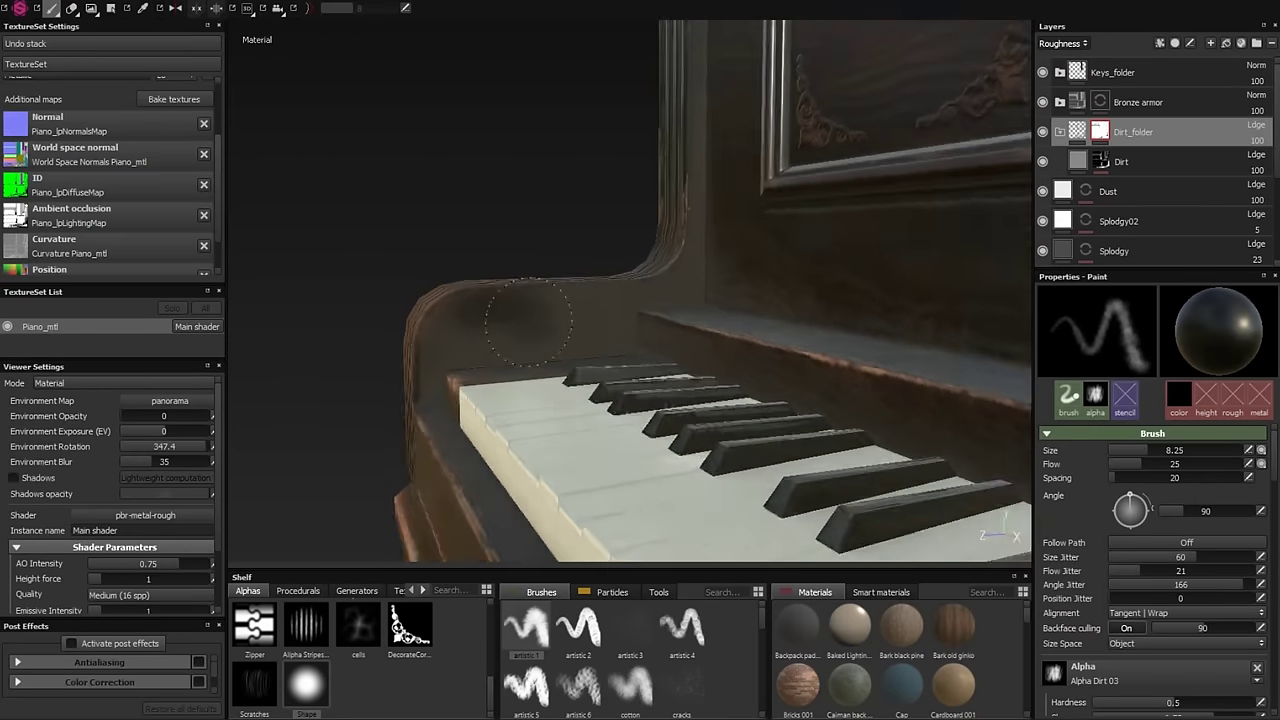
pyautogui.moveTo(716, 371)
pyautogui.keyDown('alt'); pyautogui.mouseDown()
pyautogui.moveTo(725, 300)
pyautogui.moveTo(611, 585)
pyautogui.mouseUp(); pyautogui.keyUp('alt')
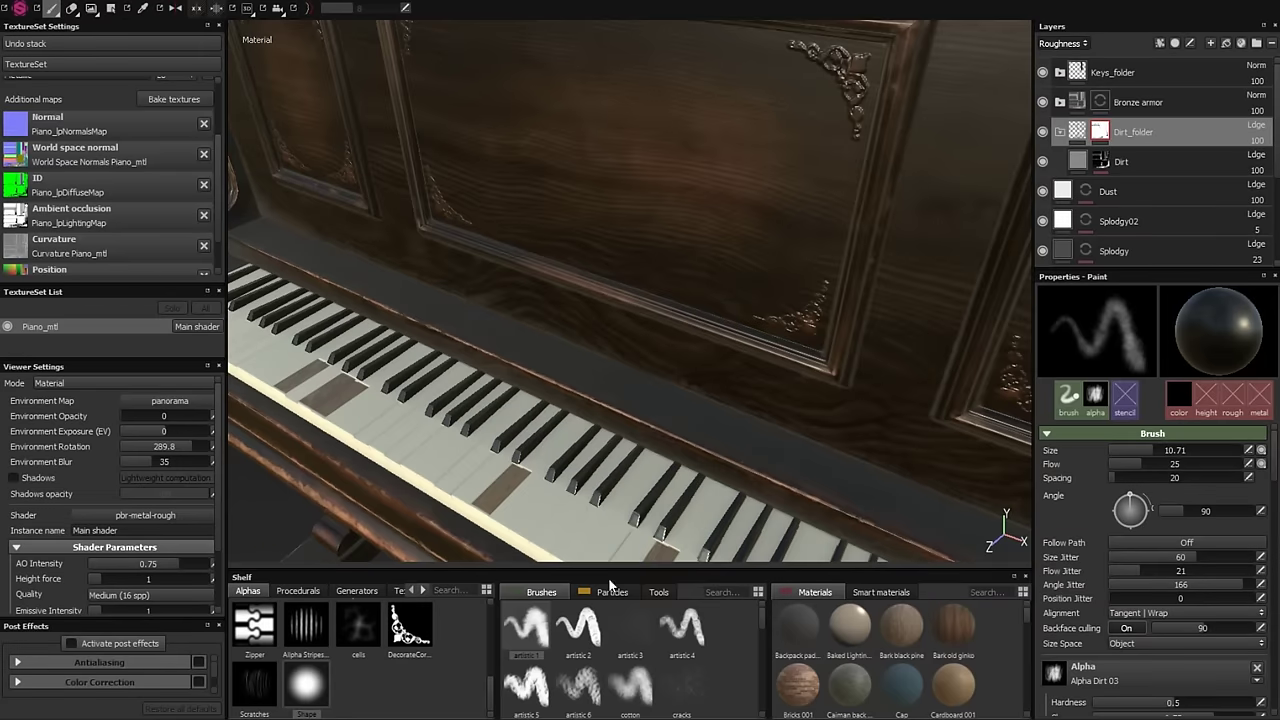
pyautogui.click(630, 683)
pyautogui.keyDown('alt'); pyautogui.moveTo(700, 450); pyautogui.dragTo(655, 475); pyautogui.keyUp('alt')
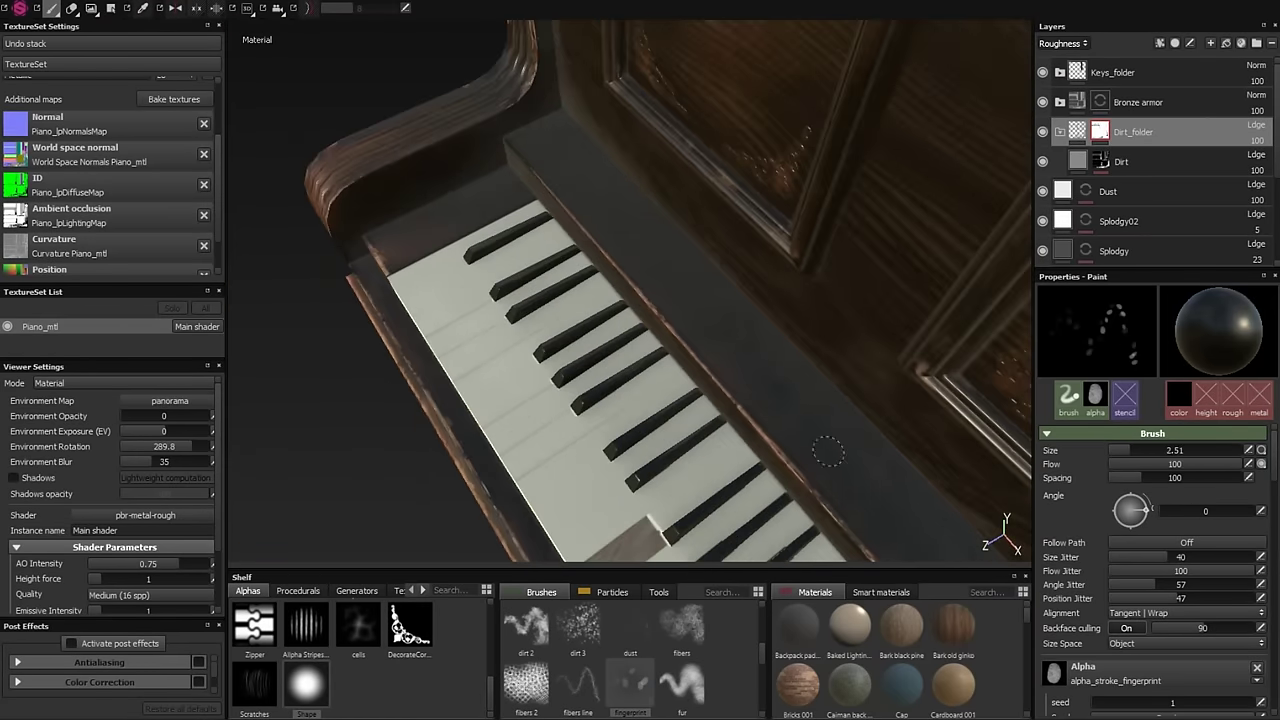
# - Duplicate the Dust layer as Dust02
pyautogui.moveTo(828, 451)
pyautogui.keyDown('alt'); pyautogui.mouseDown()
pyautogui.moveTo(552, 286)
pyautogui.moveTo(529, 343)
pyautogui.moveTo(734, 300)
pyautogui.moveTo(628, 287)
pyautogui.moveTo(509, 186)
pyautogui.moveTo(715, 270)
pyautogui.moveTo(666, 337)
pyautogui.moveTo(571, 357)
pyautogui.moveTo(563, 406)
pyautogui.moveTo(690, 462)
pyautogui.moveTo(520, 500)
pyautogui.moveTo(620, 390)
pyautogui.moveTo(590, 217)
pyautogui.moveTo(608, 280)
pyautogui.moveTo(620, 260)
pyautogui.mouseUp(); pyautogui.keyUp('alt')
pyautogui.click(1060, 132)
pyautogui.click(1104, 163)
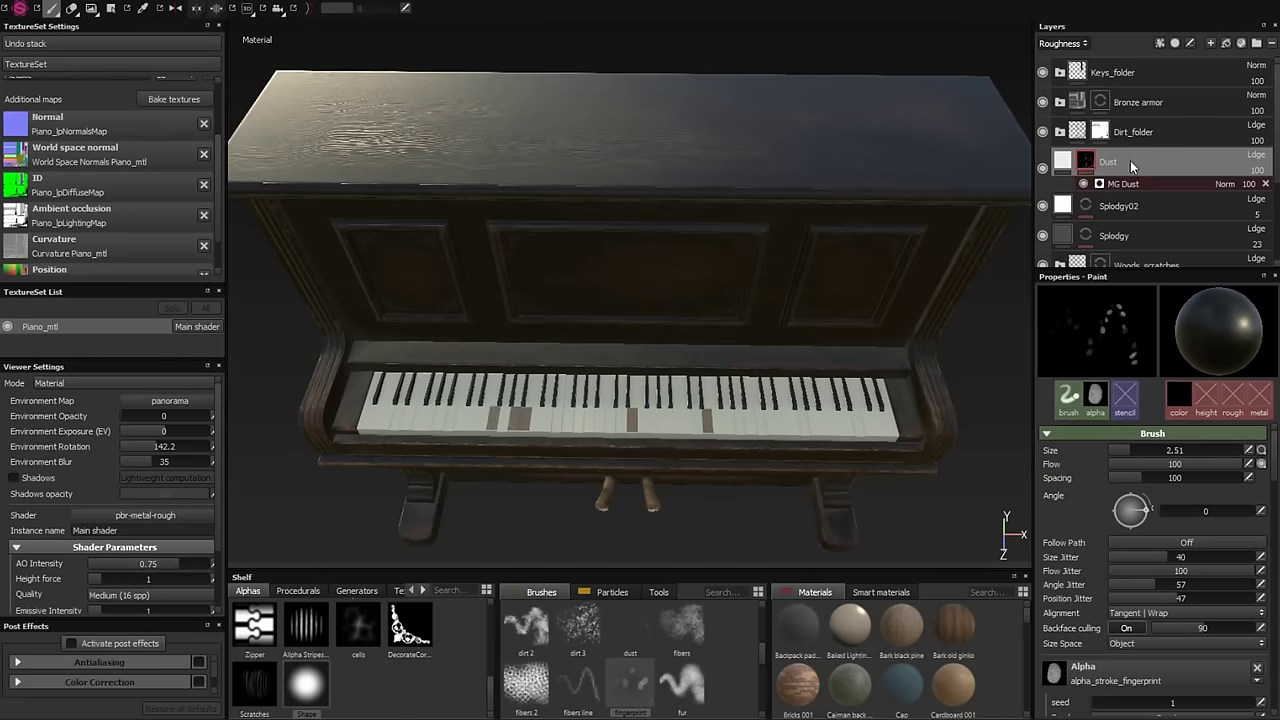
pyautogui.click(1133, 184)
pyautogui.moveTo(640, 300)
pyautogui.keyDown('alt'); pyautogui.mouseDown()
pyautogui.moveTo(760, 330)
pyautogui.moveTo(937, 329)
pyautogui.moveTo(900, 300)
pyautogui.mouseUp(); pyautogui.keyUp('alt')
pyautogui.click(1150, 163)
# - Group Dust02 into a folder named Dust02_folder and give it a black mask
pyautogui.hotkey('ctrl', 'g')
pyautogui.write('_folder')
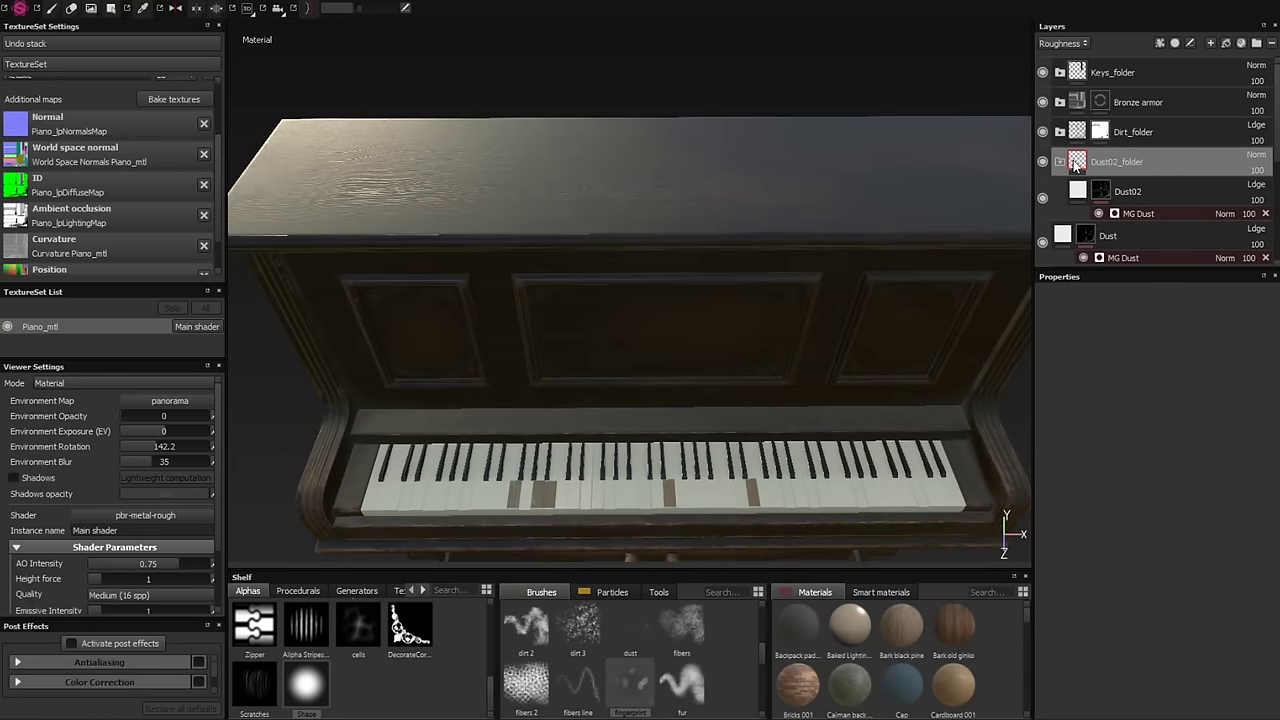
pyautogui.rightClick(1168, 162)
pyautogui.click(1215, 190)
# - Prepare the Dust02_folder mask for brush painting with the paint colour swapped
pyautogui.moveTo(700, 263)
pyautogui.keyDown('alt'); pyautogui.mouseDown()
pyautogui.moveTo(777, 363)
pyautogui.moveTo(571, 224)
pyautogui.moveTo(725, 250)
pyautogui.moveTo(926, 201)
pyautogui.mouseUp(); pyautogui.keyUp('alt')
pyautogui.press('4')
pyautogui.press('1')
pyautogui.scroll(5, 537, 209)
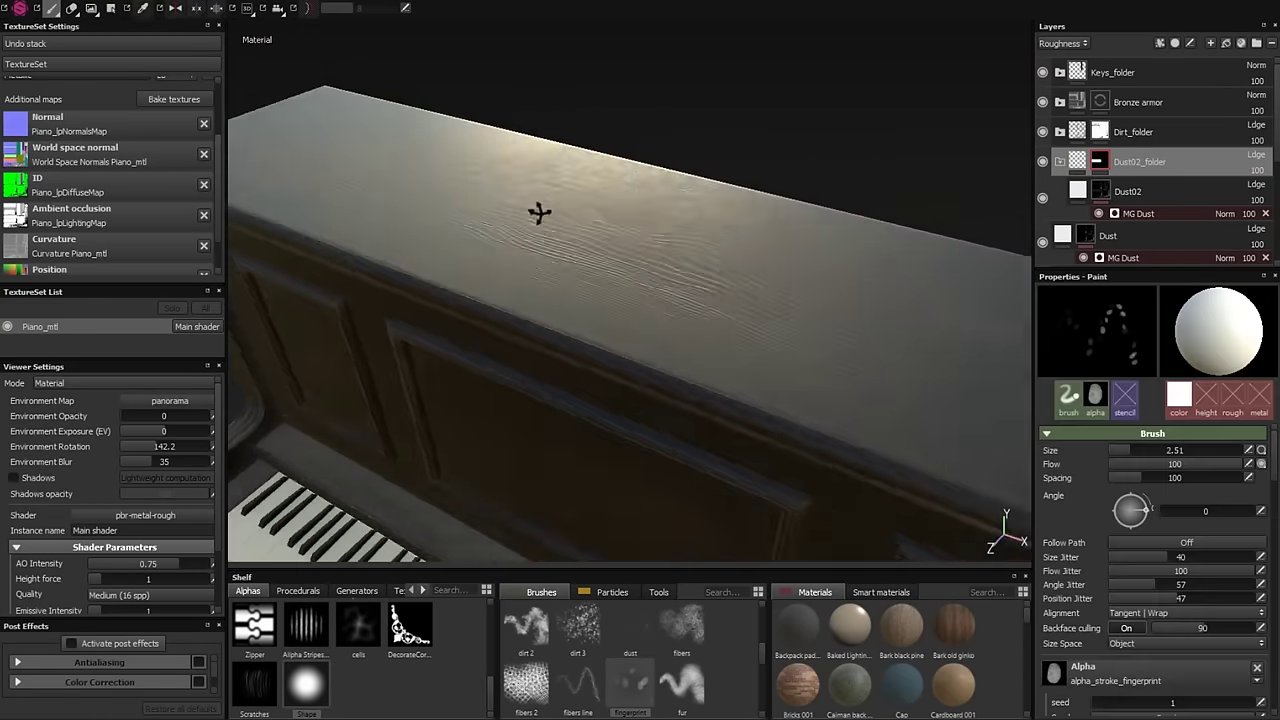
pyautogui.press('x')
pyautogui.scroll(-5, 640, 291)
pyautogui.keyDown('alt'); pyautogui.moveTo(640, 291); pyautogui.dragTo(709, 277); pyautogui.keyUp('alt')
pyautogui.scroll(4, 520, 366)
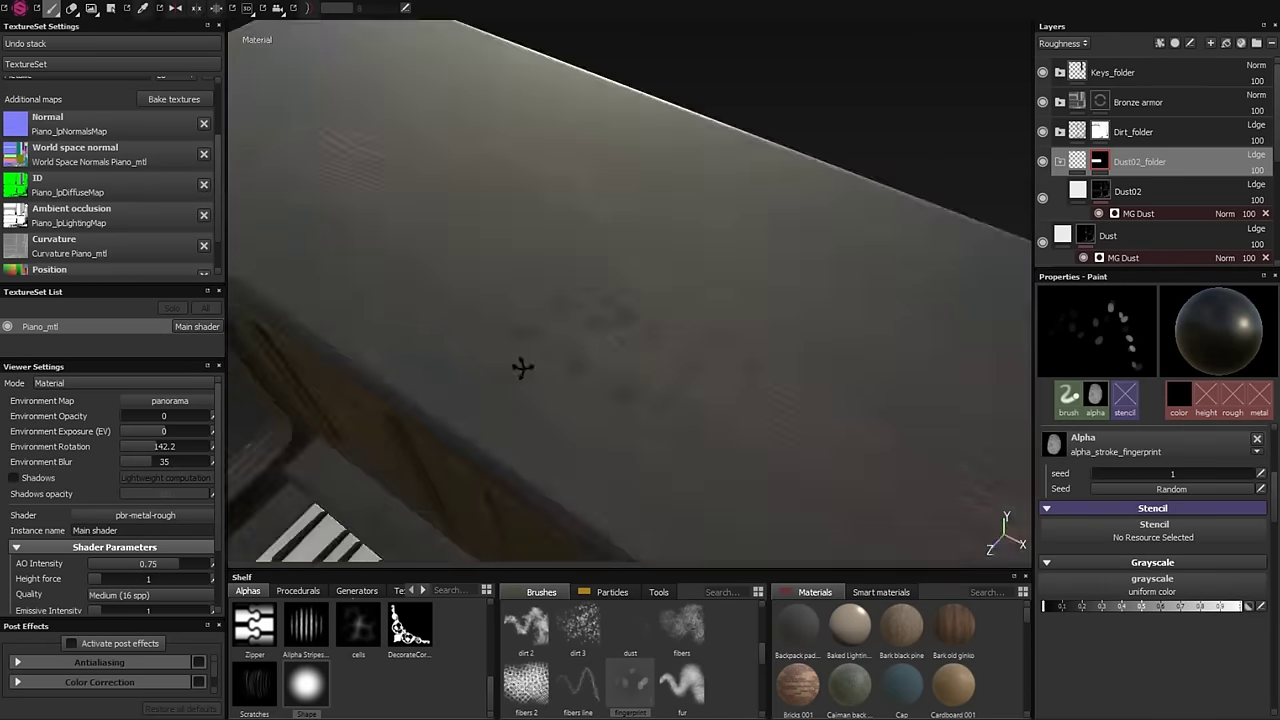
pyautogui.scroll(-4, 540, 251)
pyautogui.moveTo(540, 251)
pyautogui.keyDown('alt'); pyautogui.mouseDown()
pyautogui.moveTo(800, 250)
pyautogui.moveTo(723, 349)
pyautogui.mouseUp(); pyautogui.keyUp('alt')
pyautogui.scroll(3, 580, 660)
# - Paint dust onto the piano top and white keys with the artistic 1 and mold brushes
pyautogui.click(525, 628)
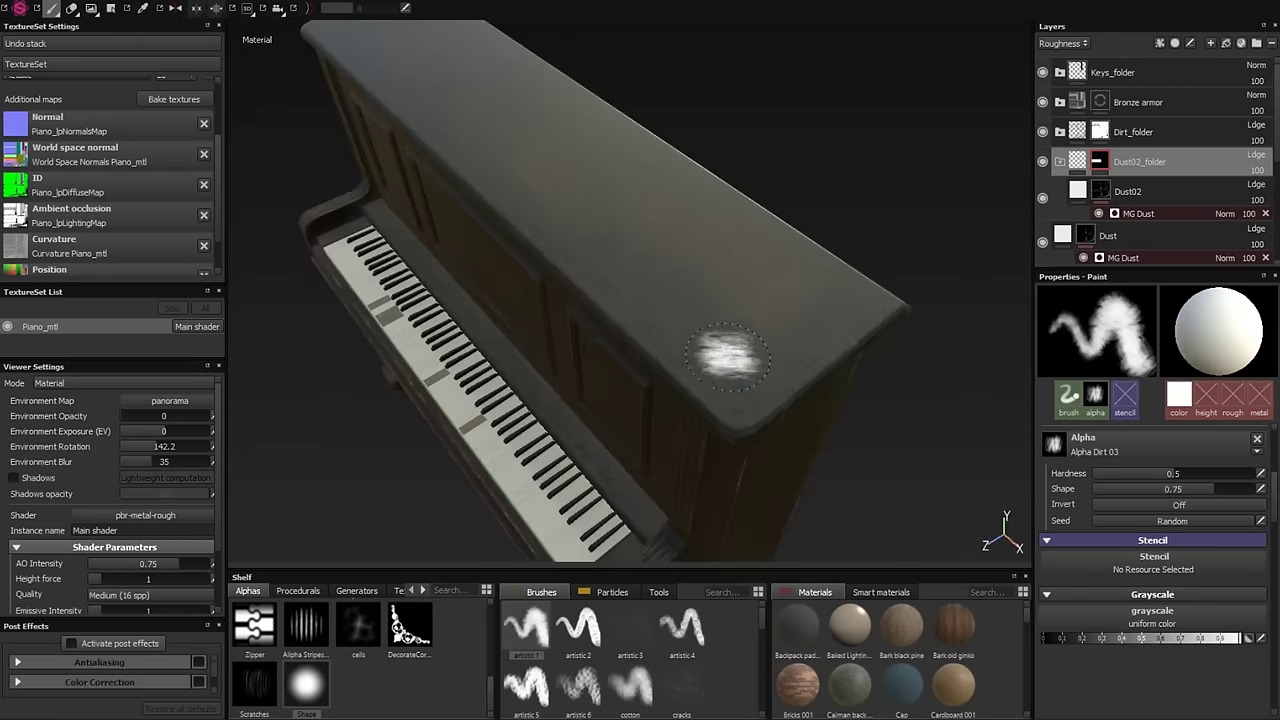
pyautogui.scroll(3, 554, 342)
pyautogui.keyDown('alt'); pyautogui.moveTo(554, 342); pyautogui.dragTo(612, 408); pyautogui.keyUp('alt')
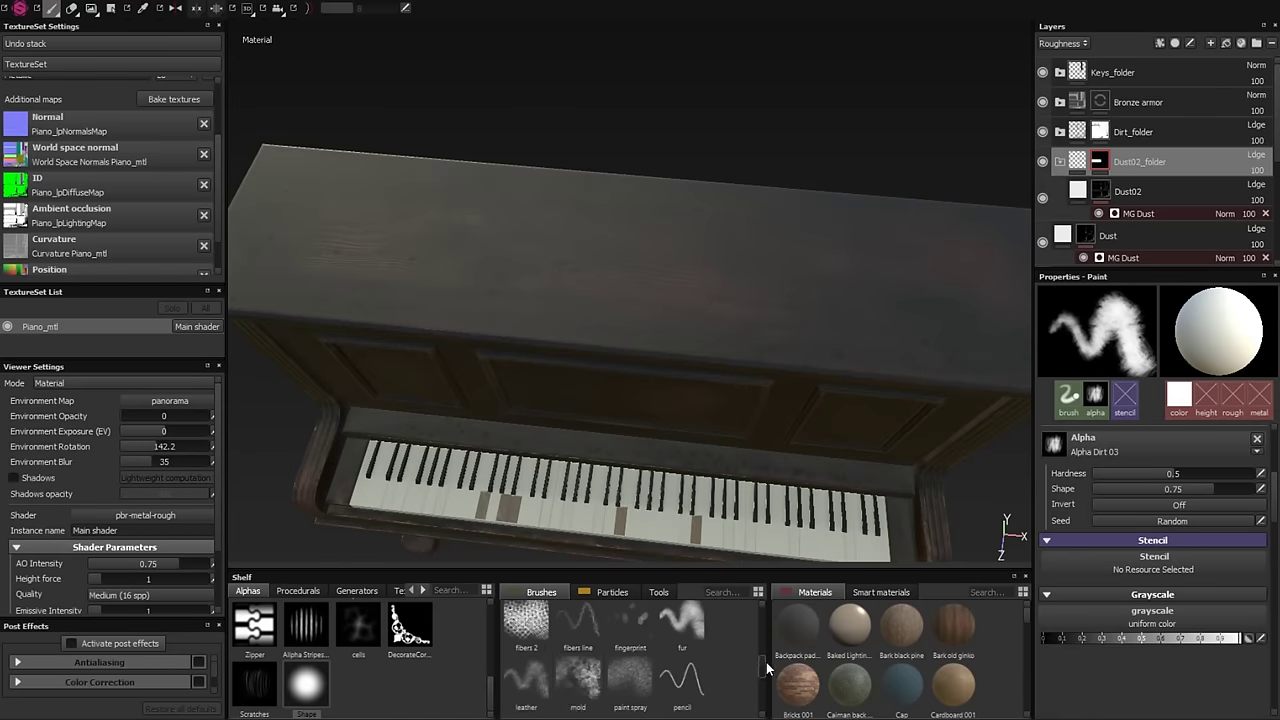
pyautogui.moveTo(767, 668); pyautogui.dragTo(771, 690)
pyautogui.scroll(3, 675, 676)
pyautogui.keyDown('alt'); pyautogui.moveTo(623, 251); pyautogui.dragTo(727, 318); pyautogui.keyUp('alt')
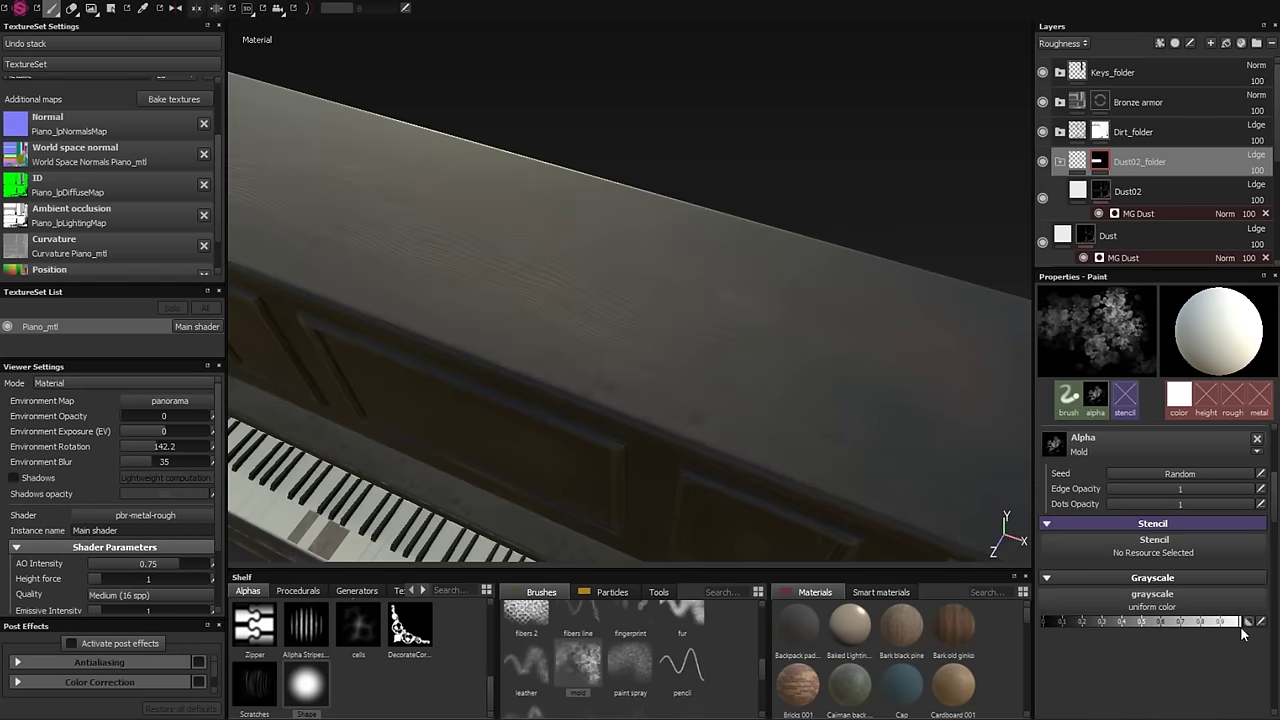
pyautogui.press('x')
pyautogui.moveTo(645, 301)
pyautogui.keyDown('alt'); pyautogui.mouseDown()
pyautogui.moveTo(686, 386)
pyautogui.moveTo(371, 357)
pyautogui.moveTo(551, 346)
pyautogui.moveTo(537, 217)
pyautogui.moveTo(620, 420)
pyautogui.moveTo(680, 450)
pyautogui.moveTo(720, 500)
pyautogui.mouseUp(); pyautogui.keyUp('alt')
pyautogui.scroll(-3, 580, 370)
pyautogui.scroll(5, 745, 556)
pyautogui.moveTo(745, 556)
pyautogui.keyDown('alt'); pyautogui.mouseDown()
pyautogui.moveTo(634, 257)
pyautogui.moveTo(674, 274)
pyautogui.moveTo(567, 288)
pyautogui.moveTo(510, 262)
pyautogui.moveTo(491, 274)
pyautogui.moveTo(484, 213)
pyautogui.mouseUp(); pyautogui.keyUp('alt')
# - Add a fill layer inside Keys_folder with roughness about 0.7 and a new base colour
pyautogui.click(1110, 72)
pyautogui.click(1060, 72)
pyautogui.click(1090, 101)
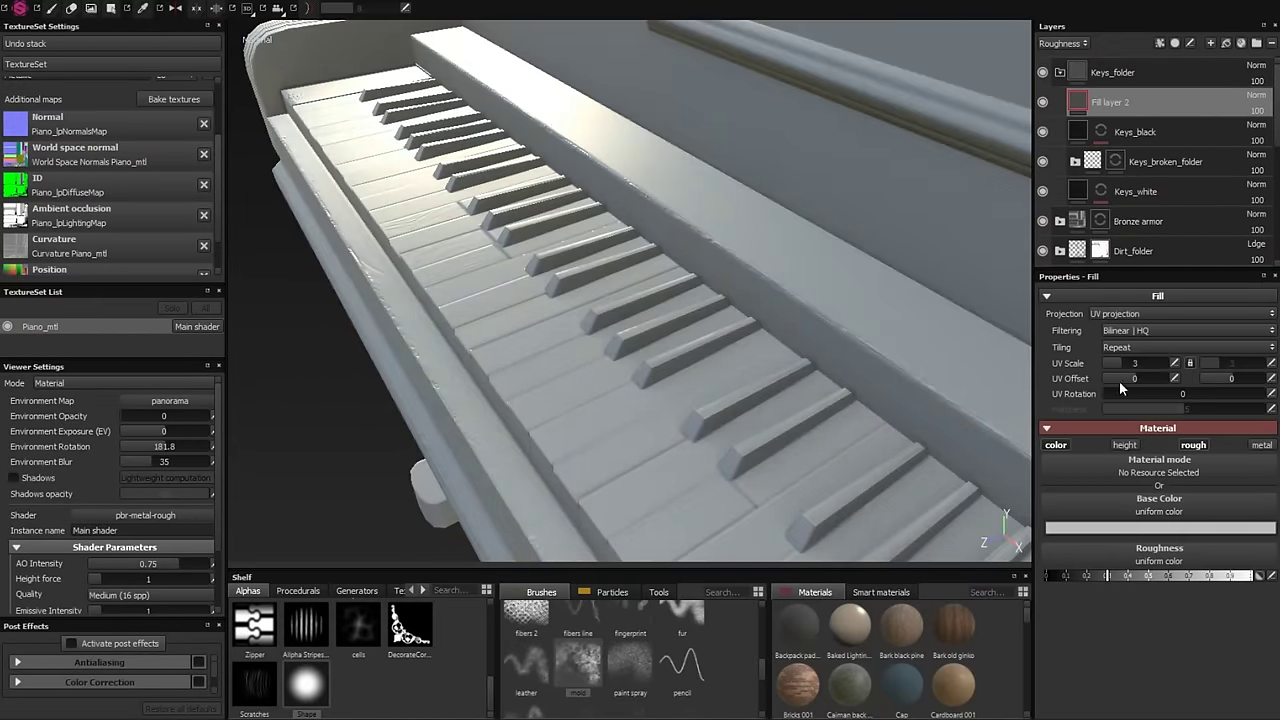
pyautogui.moveTo(1107, 576); pyautogui.dragTo(1192, 578)
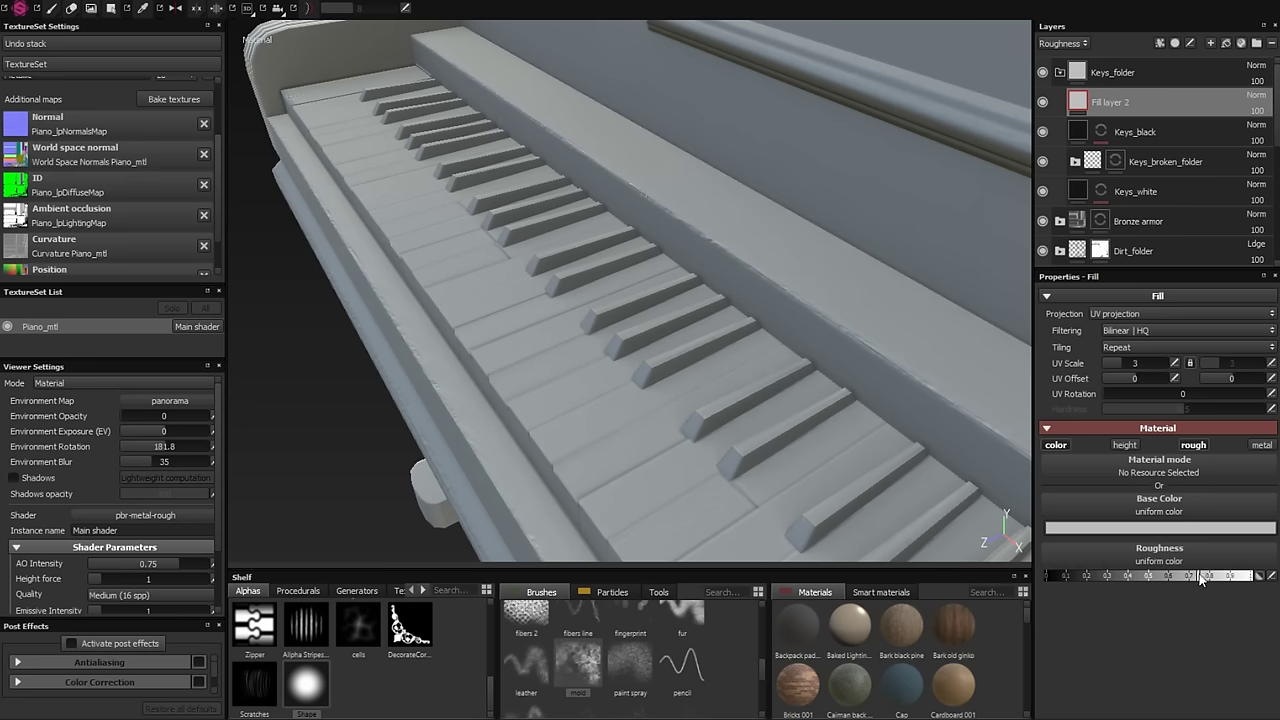
pyautogui.click(1163, 530)
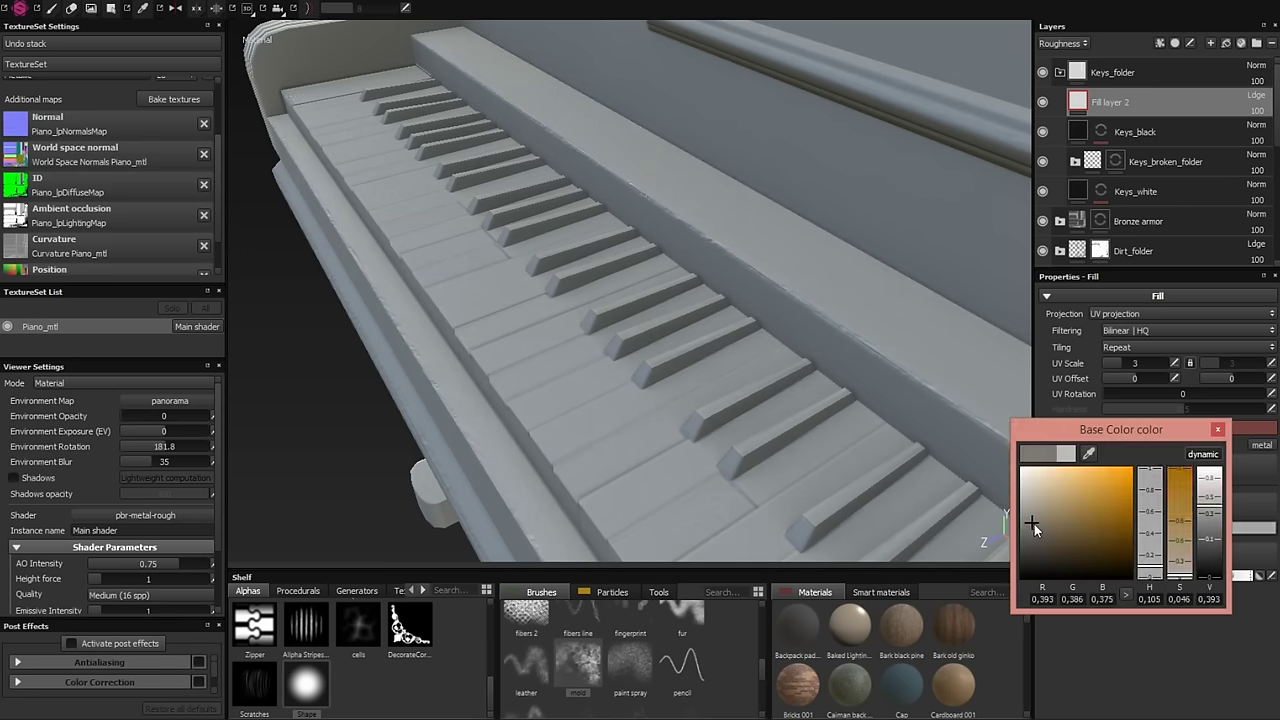
pyautogui.click(1034, 523)
# - Give the fill a black mask with a colour selection of the cyan, magenta and blue key IDs
pyautogui.rightClick(1110, 102)
pyautogui.click(1140, 131)
pyautogui.rightClick(1131, 98)
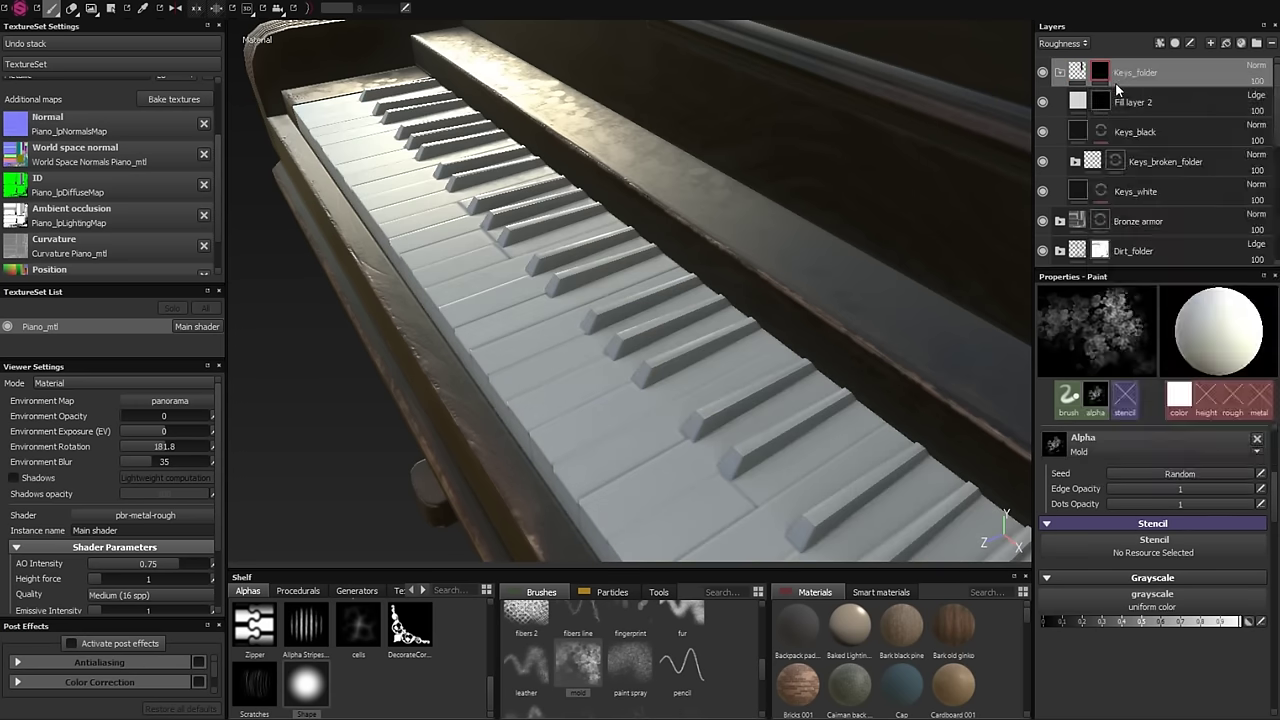
pyautogui.click(1150, 240)
pyautogui.click(737, 391)
pyautogui.click(1249, 406)
pyautogui.click(680, 515)
# - Add a triplanar MG Dirt generator to the mask with Contrast 0.8 and Dirt Level about 0.58
pyautogui.click(1100, 116)
pyautogui.rightClick(1100, 116)
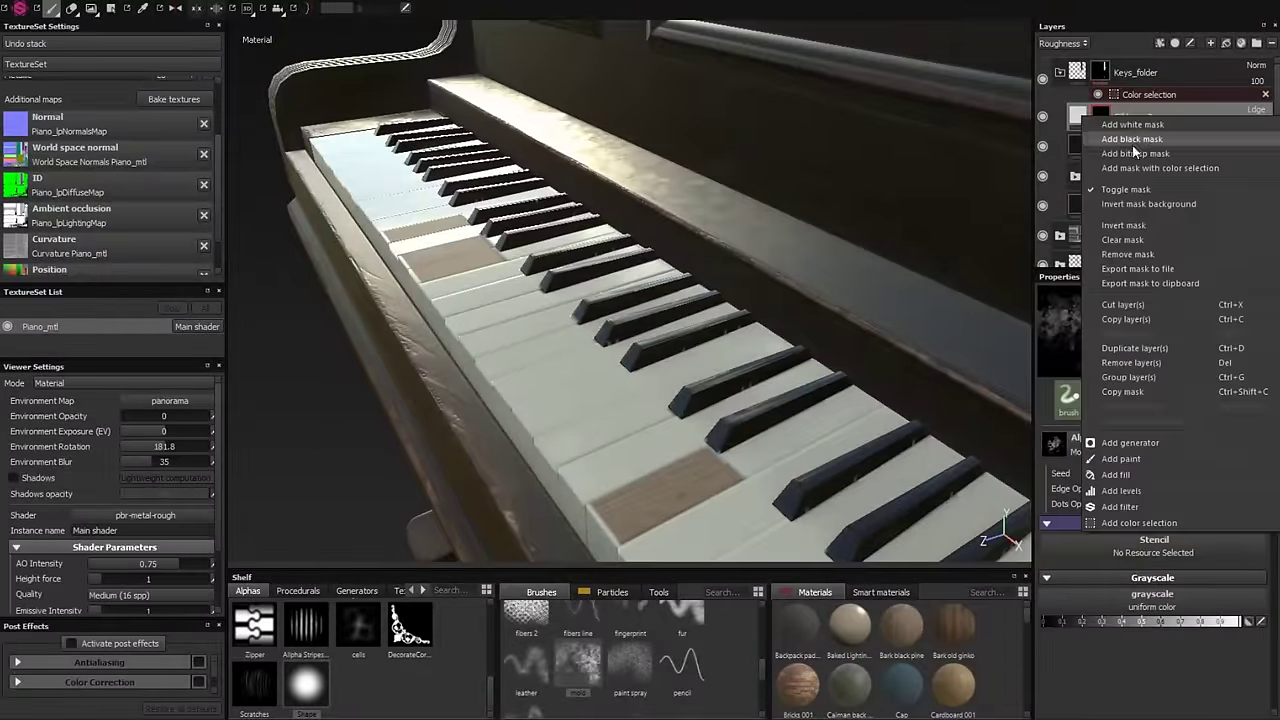
pyautogui.click(1120, 148)
pyautogui.click(1158, 420)
pyautogui.click(1229, 390)
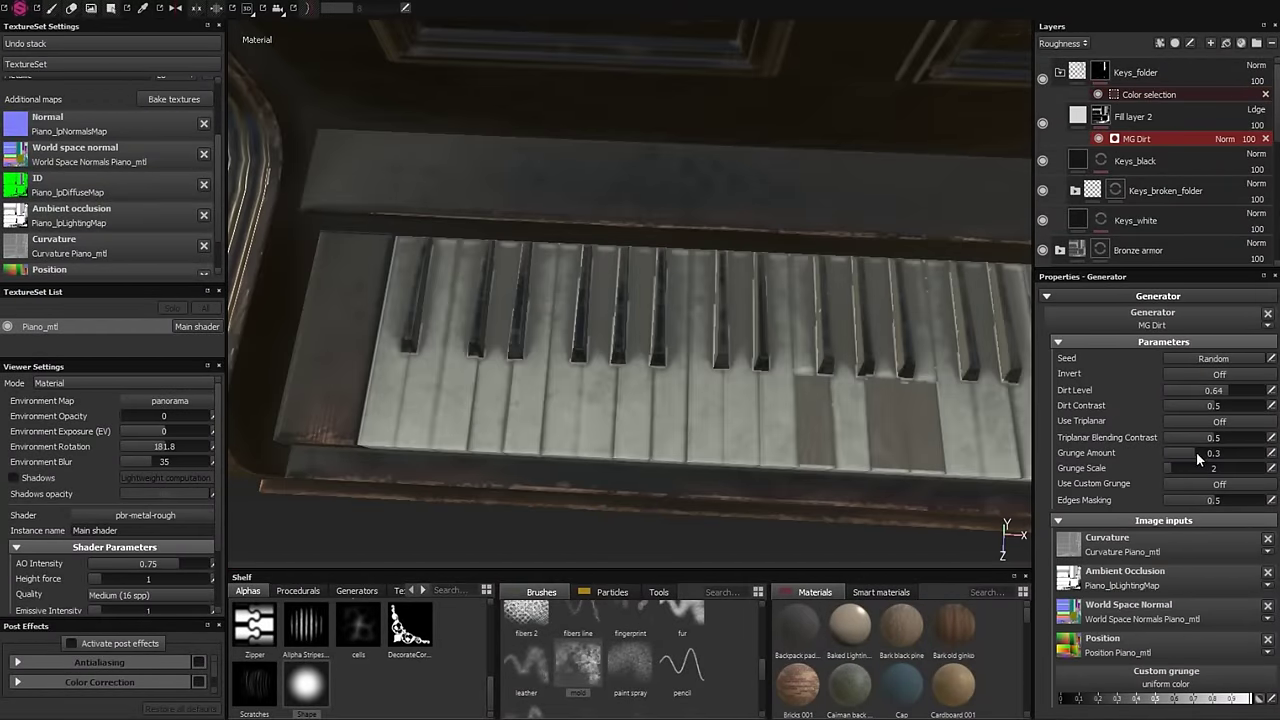
pyautogui.click(1217, 425)
pyautogui.moveTo(1213, 405)
pyautogui.mouseDown()
pyautogui.moveTo(1259, 408)
pyautogui.moveTo(1245, 405)
pyautogui.mouseUp()
pyautogui.moveTo(1227, 390); pyautogui.dragTo(1221, 390)
pyautogui.moveTo(960, 330)
pyautogui.keyDown('alt'); pyautogui.mouseDown()
pyautogui.moveTo(914, 337)
pyautogui.moveTo(717, 249)
pyautogui.moveTo(541, 424)
pyautogui.moveTo(766, 323)
pyautogui.moveTo(766, 514)
pyautogui.moveTo(587, 190)
pyautogui.mouseUp(); pyautogui.keyUp('alt')
# - Darken the dirt's base colour and raise Edges Masking to 0.72
pyautogui.moveTo(689, 174)
pyautogui.keyDown('alt'); pyautogui.mouseDown()
pyautogui.moveTo(803, 286)
pyautogui.moveTo(751, 337)
pyautogui.moveTo(517, 437)
pyautogui.mouseUp(); pyautogui.keyUp('alt')
pyautogui.click(1133, 116)
pyautogui.click(1250, 428)
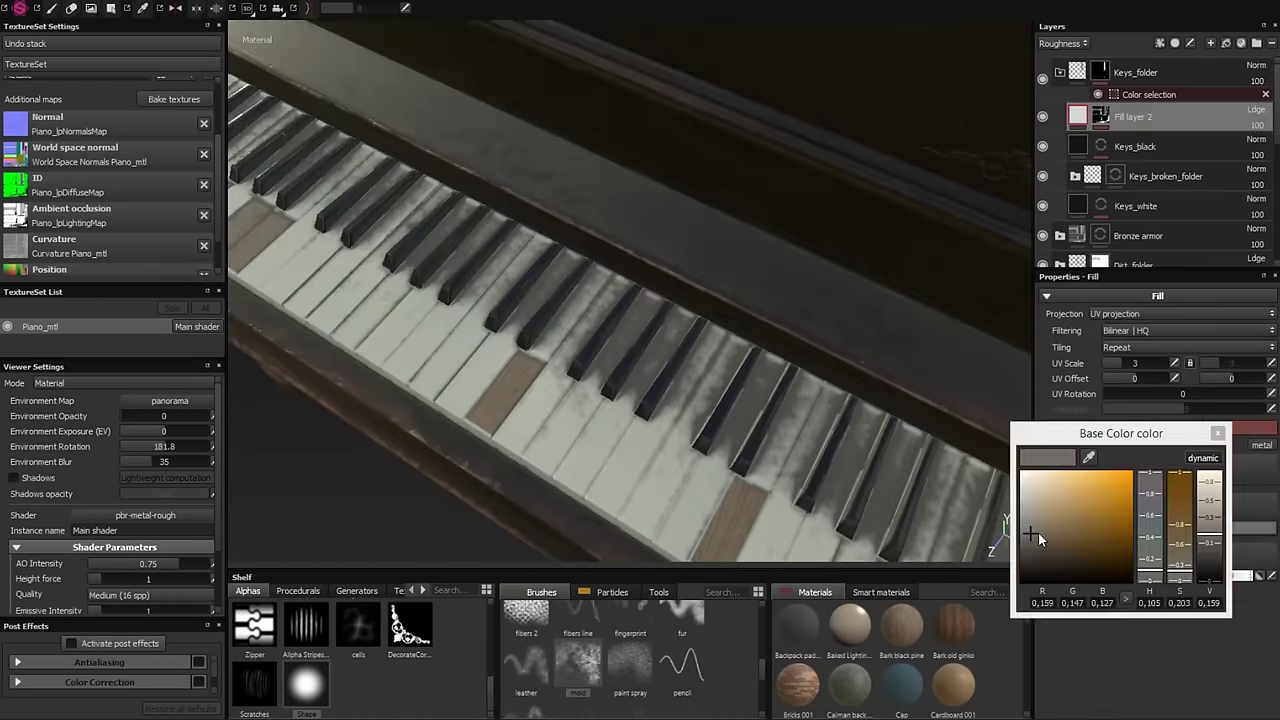
pyautogui.press('f')
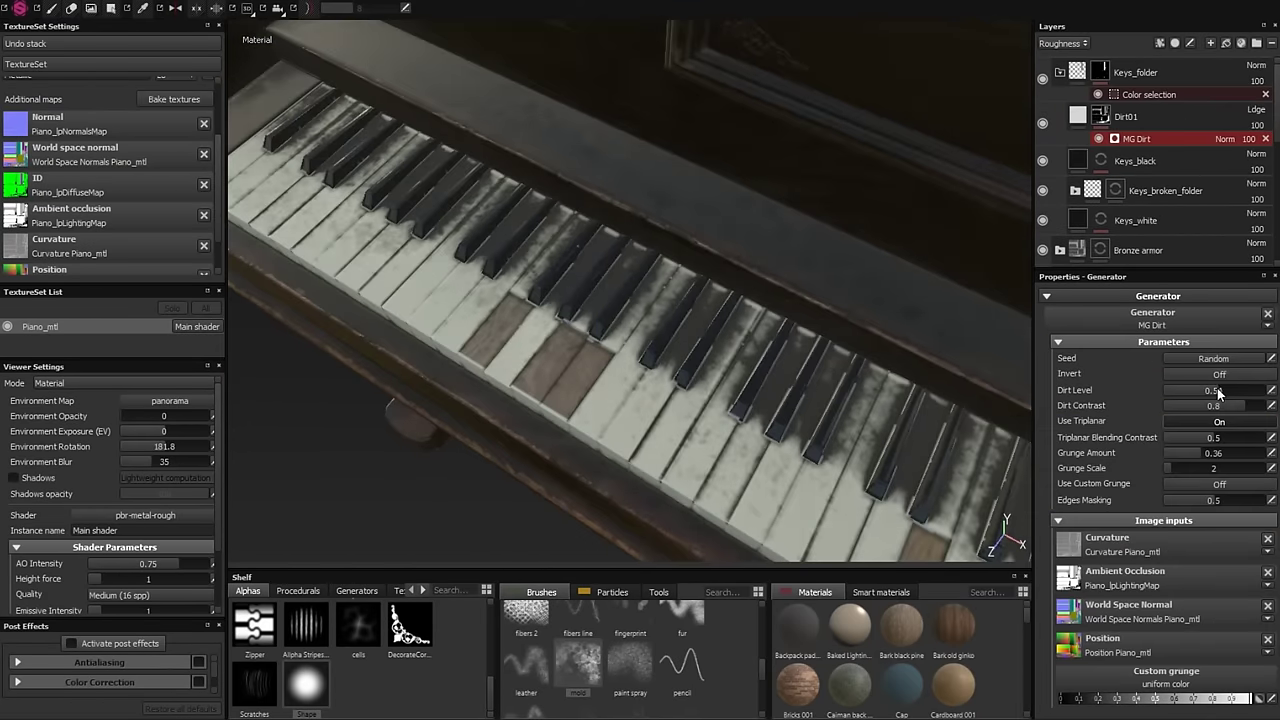
pyautogui.click(1240, 502)
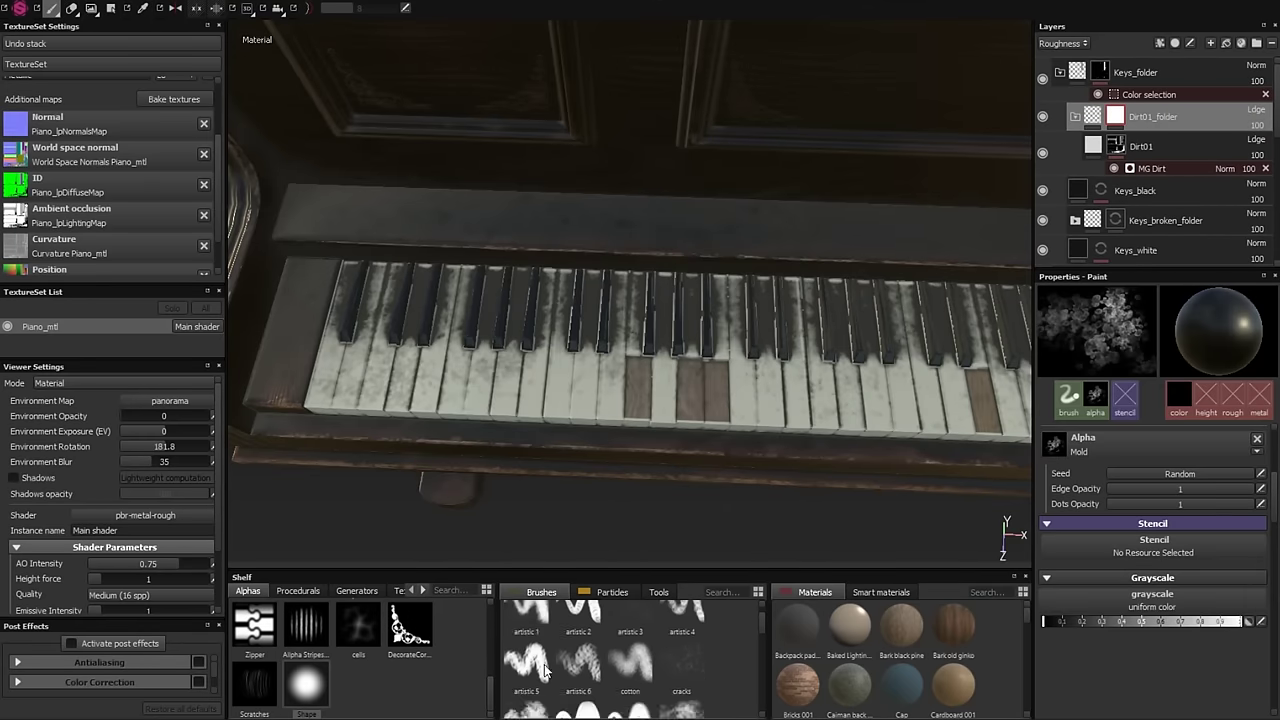
# - Switch to an artistic brush of size about 5 and inspect the key dirt from several angles
pyautogui.click(544, 670)
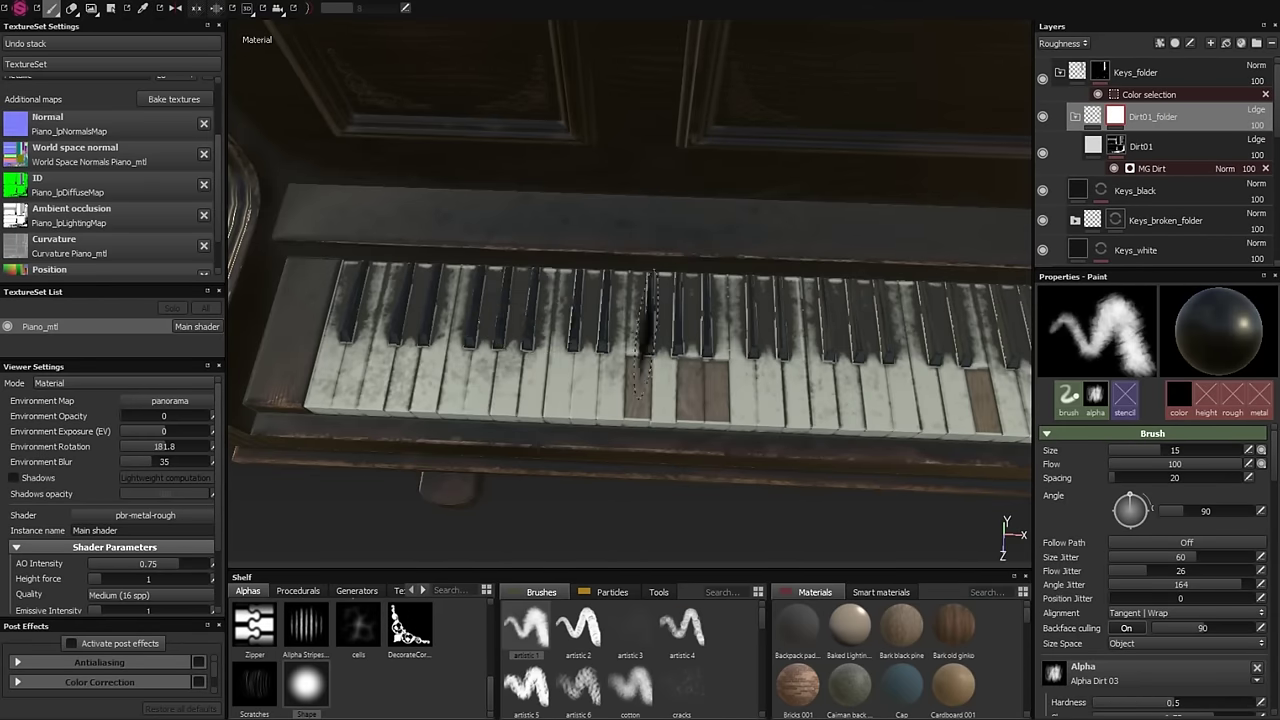
pyautogui.moveTo(553, 277)
pyautogui.keyDown('alt'); pyautogui.mouseDown()
pyautogui.moveTo(592, 330)
pyautogui.moveTo(505, 322)
pyautogui.mouseUp(); pyautogui.keyUp('alt')
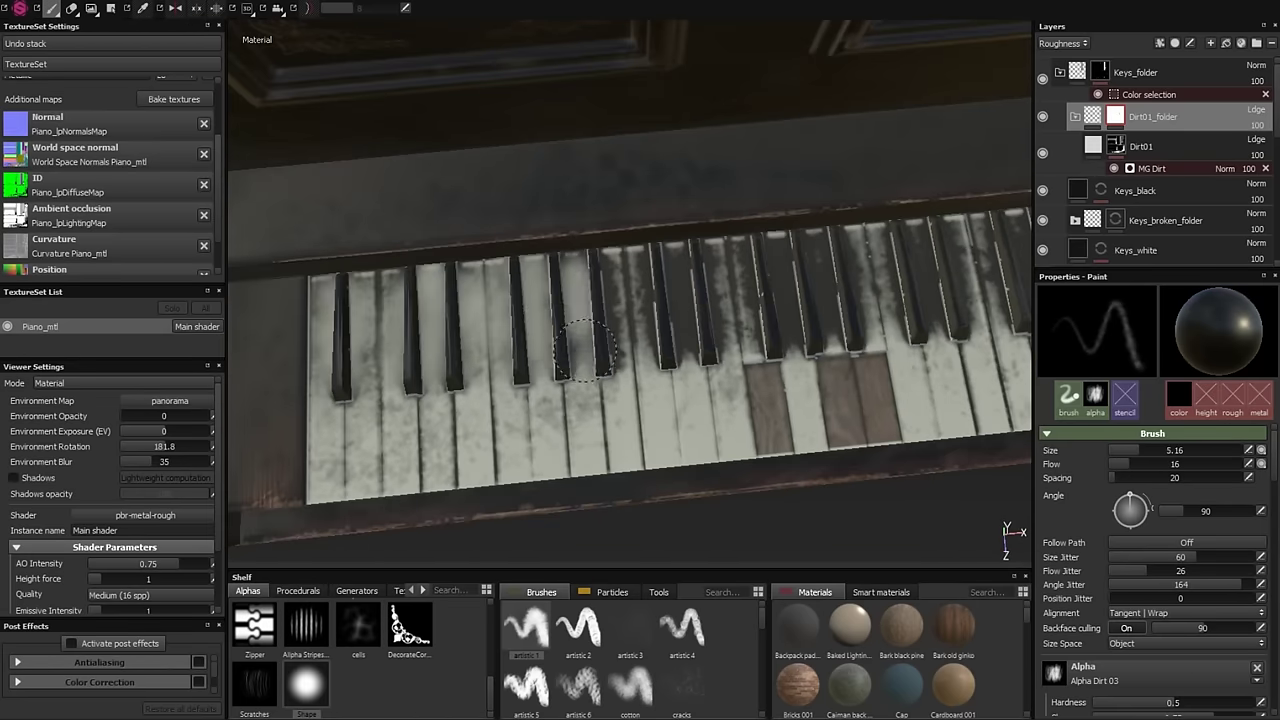
pyautogui.keyDown('alt'); pyautogui.moveTo(585, 350); pyautogui.dragTo(590, 306); pyautogui.keyUp('alt')
pyautogui.keyDown('alt'); pyautogui.moveTo(730, 307); pyautogui.dragTo(633, 300); pyautogui.keyUp('alt')
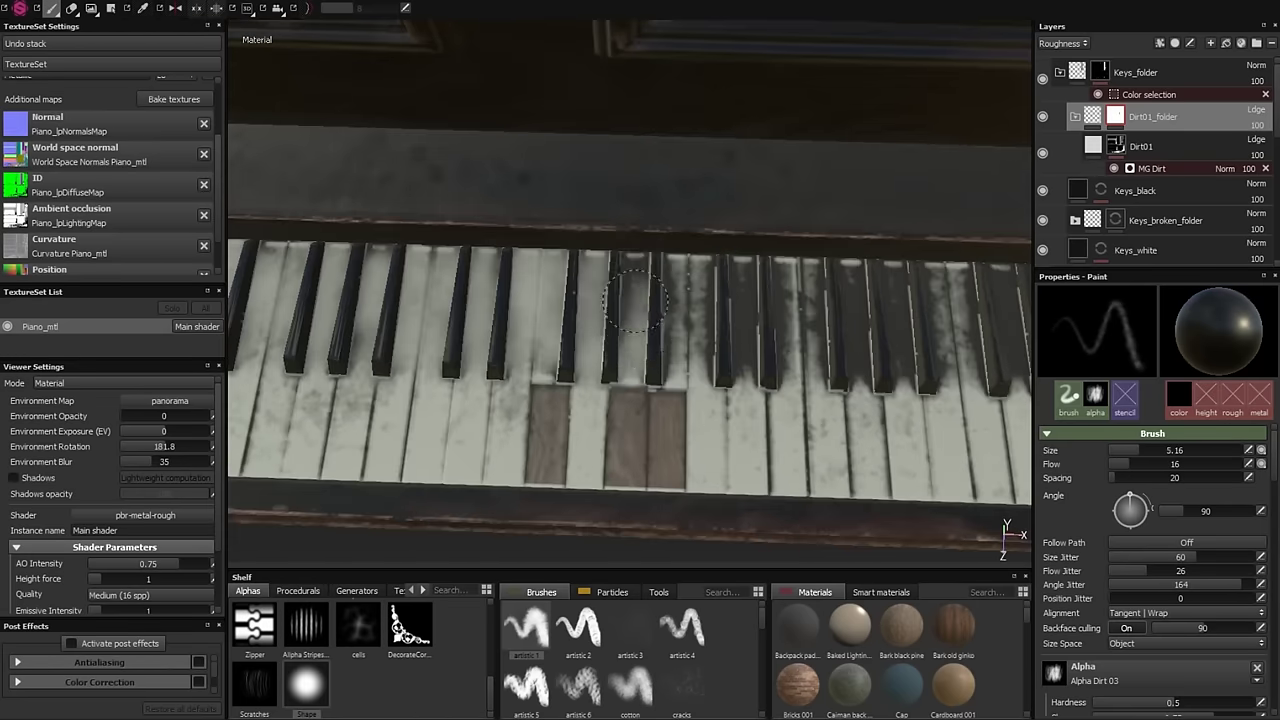
pyautogui.moveTo(711, 307)
pyautogui.keyDown('alt'); pyautogui.mouseDown()
pyautogui.moveTo(671, 327)
pyautogui.moveTo(633, 283)
pyautogui.mouseUp(); pyautogui.keyUp('alt')
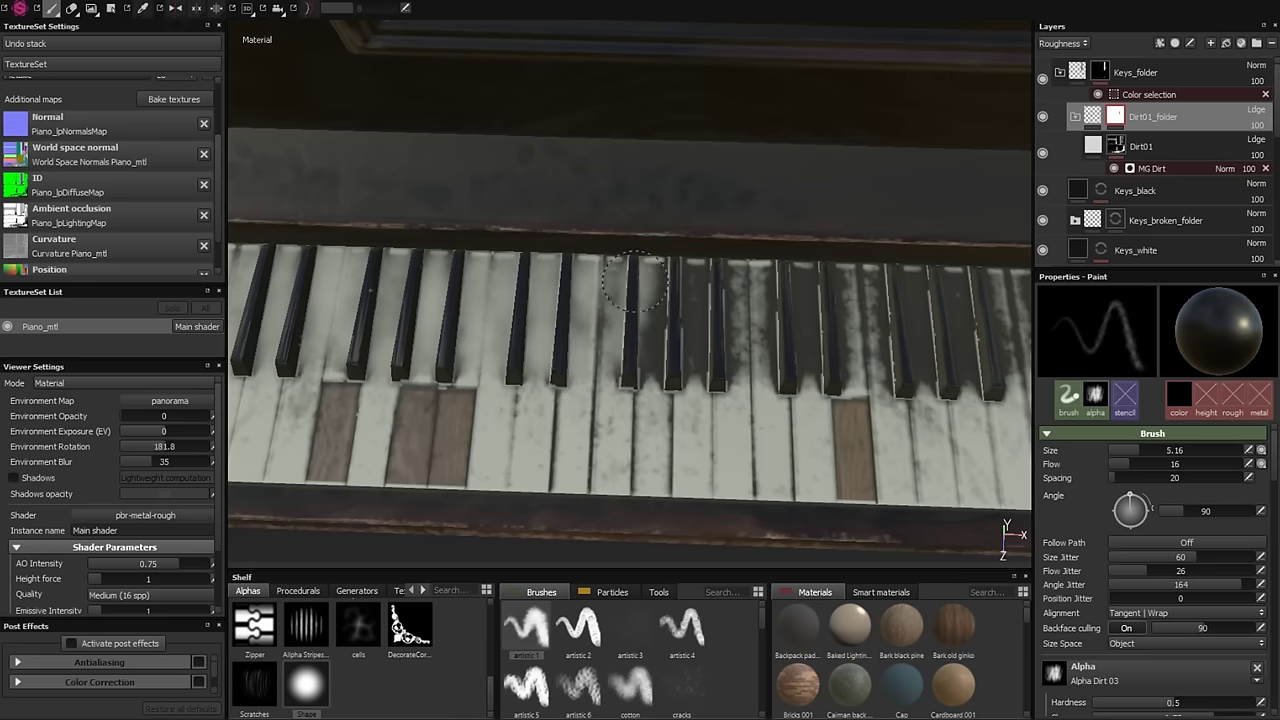
pyautogui.moveTo(734, 368)
pyautogui.keyDown('alt'); pyautogui.mouseDown()
pyautogui.moveTo(646, 305)
pyautogui.moveTo(673, 350)
pyautogui.mouseUp(); pyautogui.keyUp('alt')
pyautogui.keyDown('alt'); pyautogui.moveTo(749, 272); pyautogui.dragTo(640, 352); pyautogui.keyUp('alt')
pyautogui.keyDown('alt'); pyautogui.moveTo(652, 293); pyautogui.dragTo(632, 267); pyautogui.keyUp('alt')
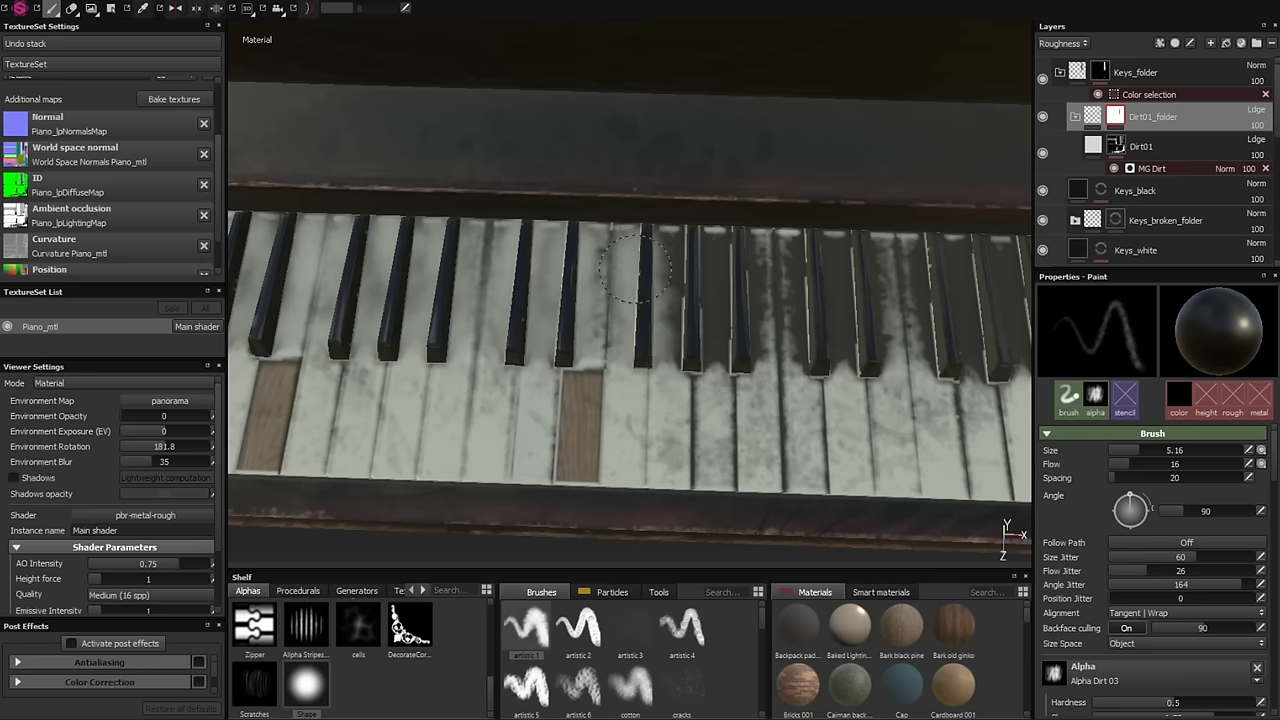
pyautogui.moveTo(705, 321)
pyautogui.keyDown('alt'); pyautogui.mouseDown()
pyautogui.moveTo(622, 276)
pyautogui.moveTo(648, 323)
pyautogui.mouseUp(); pyautogui.keyUp('alt')
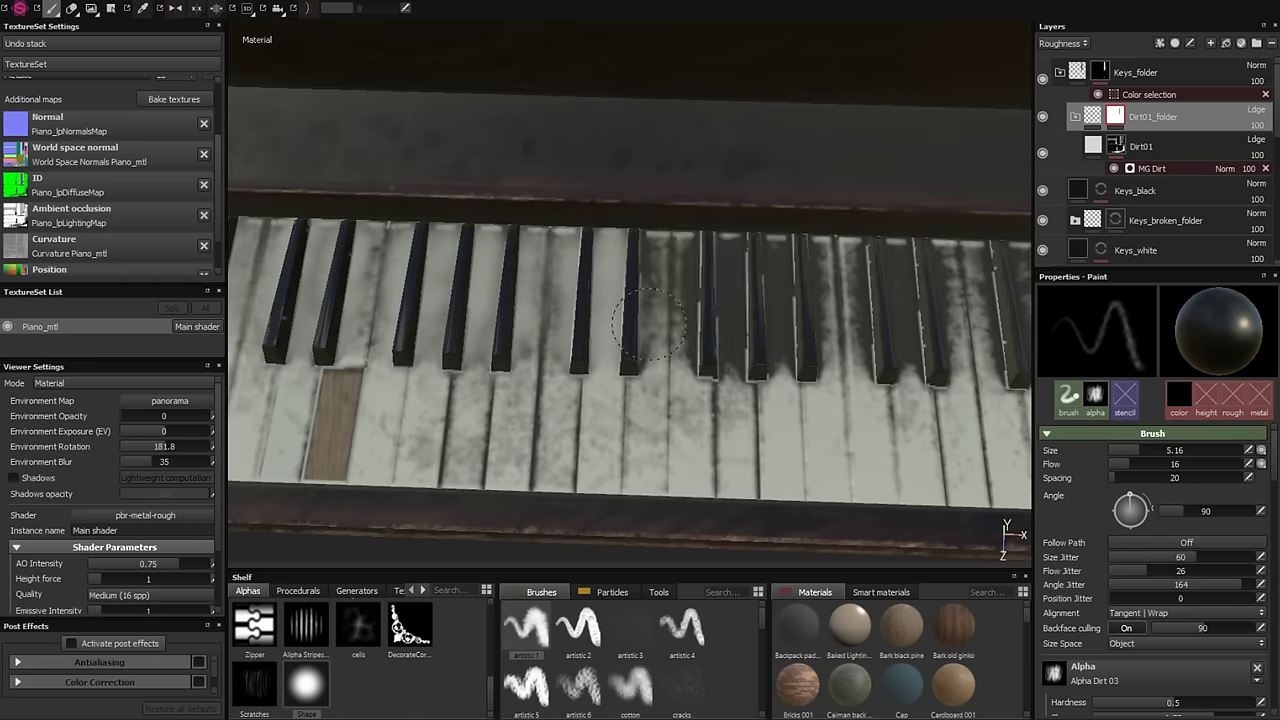
pyautogui.keyDown('alt'); pyautogui.moveTo(699, 246); pyautogui.dragTo(560, 262); pyautogui.keyUp('alt')
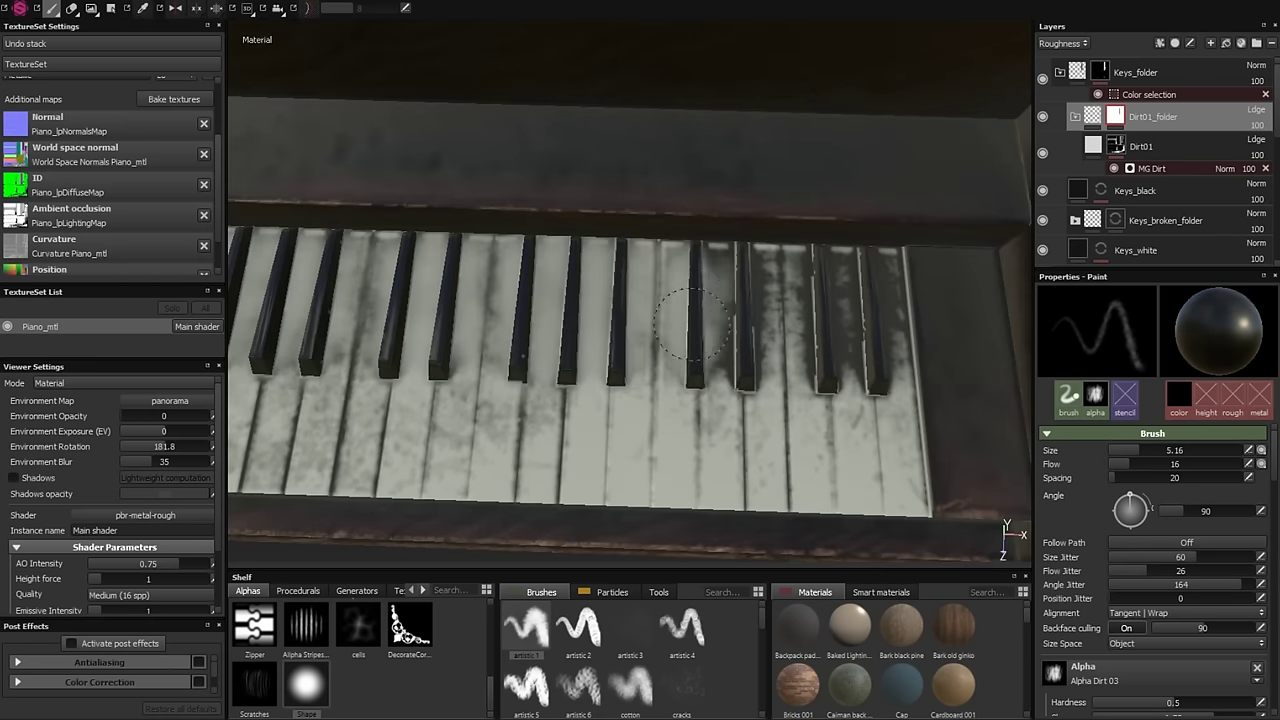
# - Review the front panel and keyboard, then duplicate the Dirt01 layer
pyautogui.moveTo(748, 295)
pyautogui.keyDown('alt'); pyautogui.mouseDown()
pyautogui.moveTo(760, 385)
pyautogui.moveTo(1165, 150)
pyautogui.mouseUp(); pyautogui.keyUp('alt')
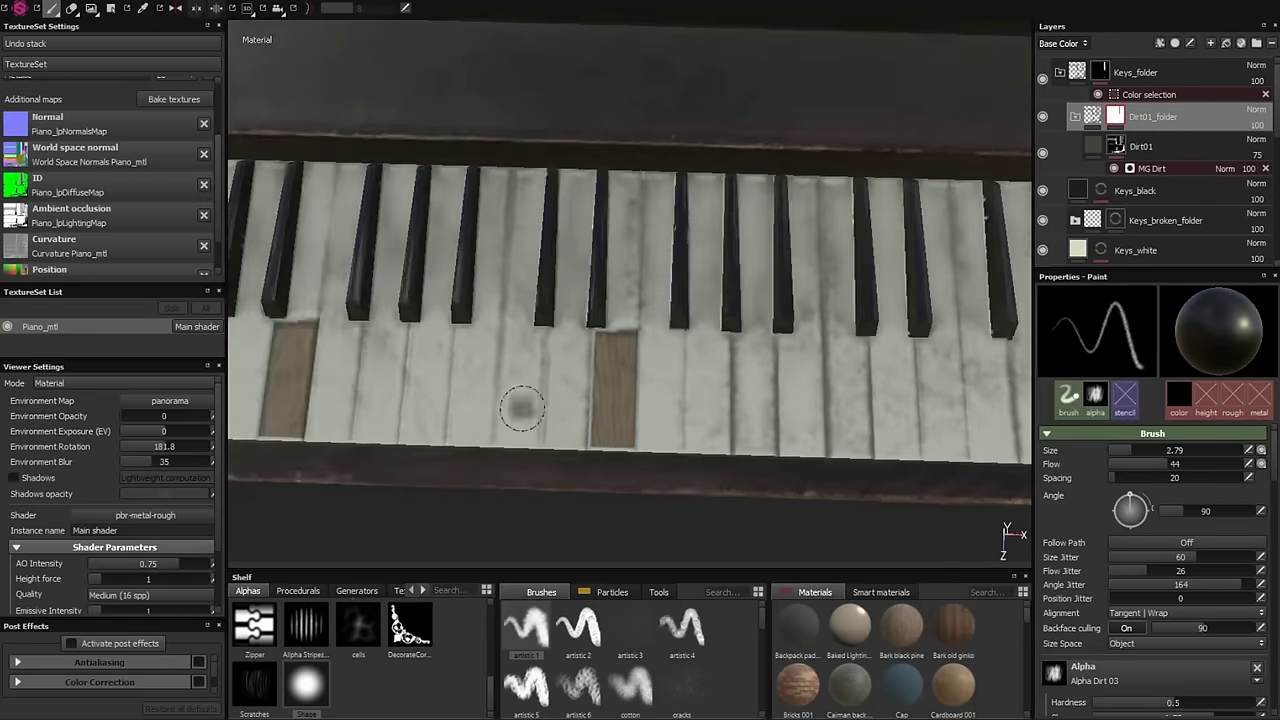
pyautogui.moveTo(517, 403)
pyautogui.keyDown('alt'); pyautogui.mouseDown()
pyautogui.moveTo(423, 306)
pyautogui.moveTo(604, 365)
pyautogui.moveTo(724, 360)
pyautogui.mouseUp(); pyautogui.keyUp('alt')
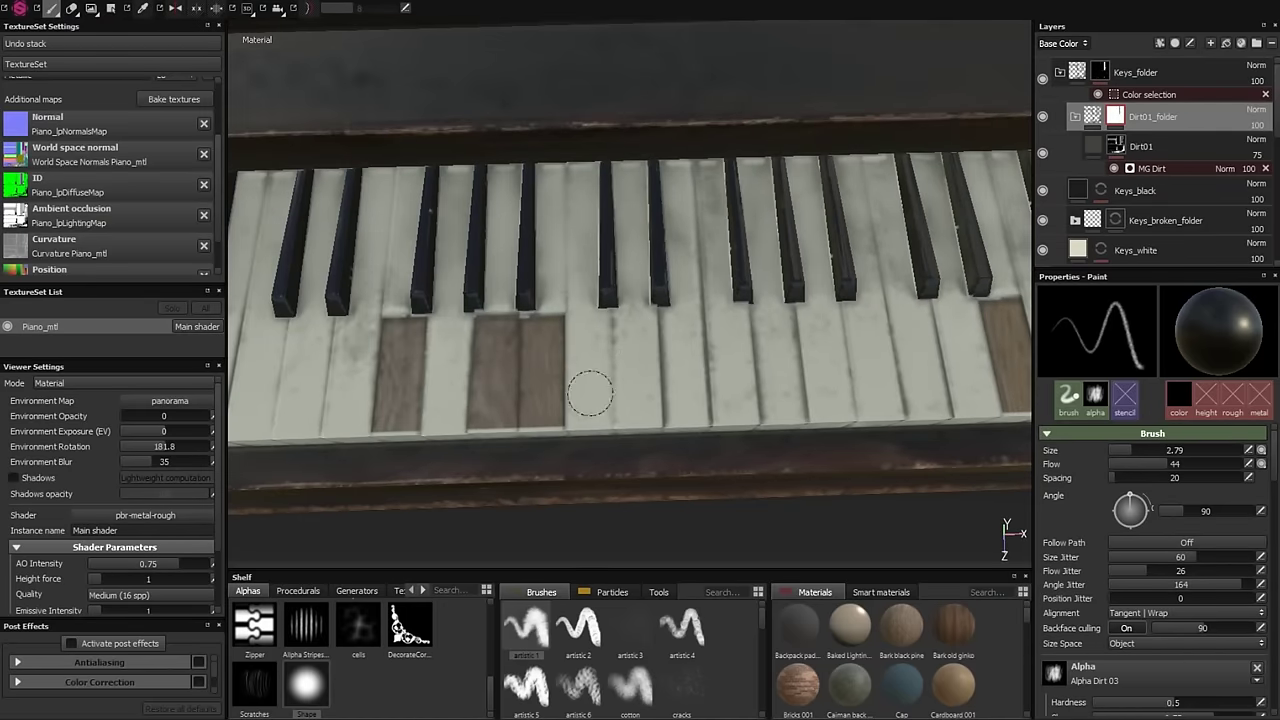
pyautogui.keyDown('alt'); pyautogui.moveTo(509, 391); pyautogui.dragTo(650, 346); pyautogui.keyUp('alt')
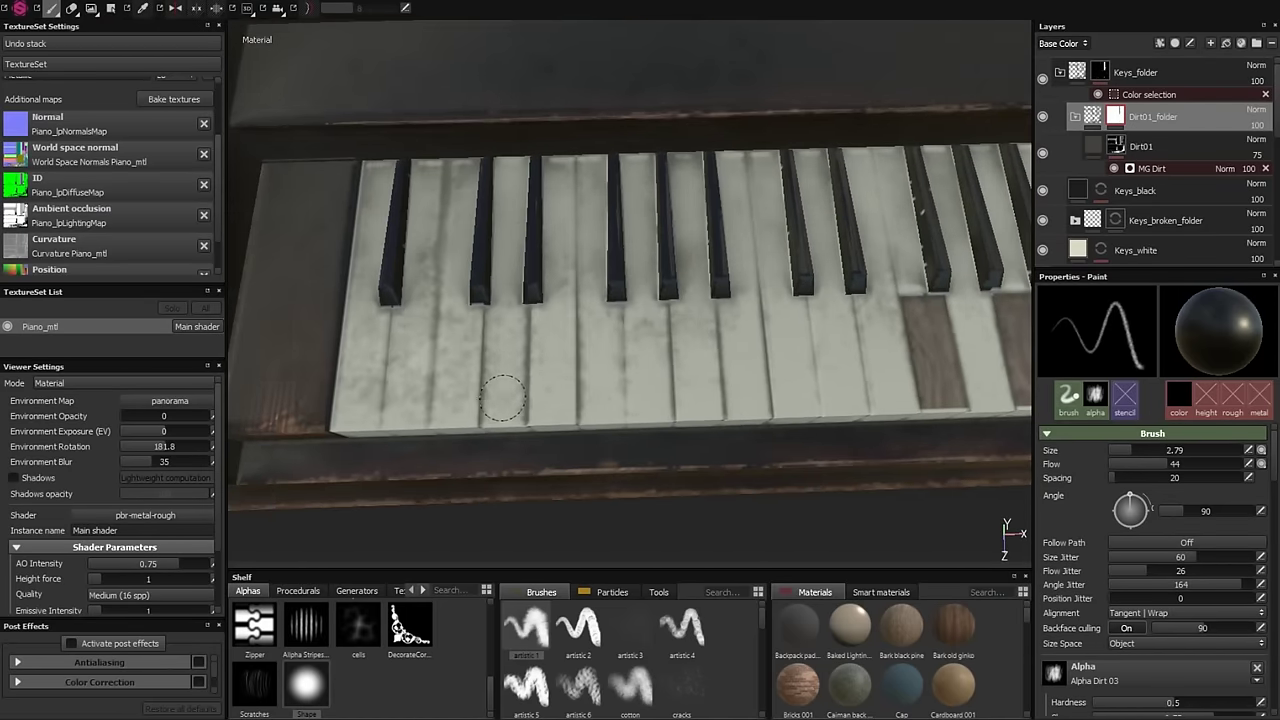
pyautogui.moveTo(580, 377)
pyautogui.keyDown('alt'); pyautogui.mouseDown()
pyautogui.moveTo(634, 357)
pyautogui.moveTo(640, 370)
pyautogui.moveTo(573, 372)
pyautogui.mouseUp(); pyautogui.keyUp('alt')
pyautogui.moveTo(703, 319)
pyautogui.keyDown('alt'); pyautogui.mouseDown()
pyautogui.moveTo(709, 357)
pyautogui.moveTo(693, 375)
pyautogui.mouseUp(); pyautogui.keyUp('alt')
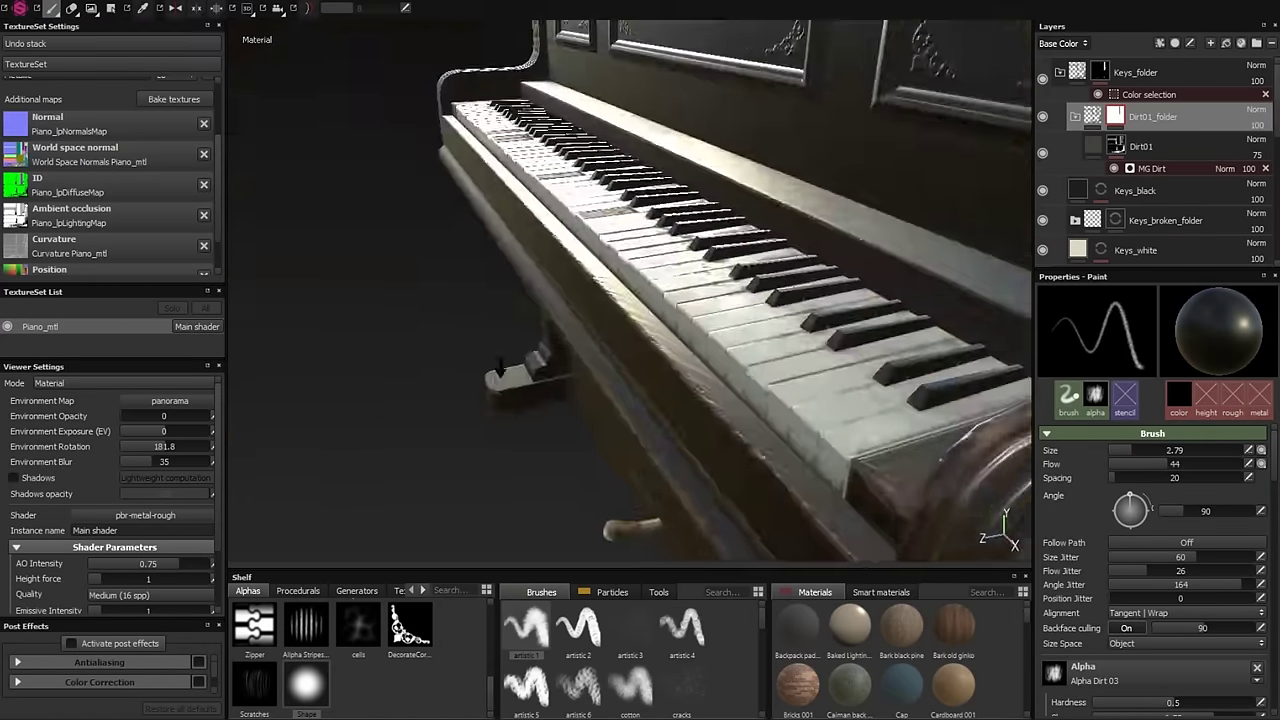
pyautogui.moveTo(834, 357)
pyautogui.keyDown('alt'); pyautogui.mouseDown()
pyautogui.moveTo(566, 334)
pyautogui.moveTo(494, 406)
pyautogui.mouseUp(); pyautogui.keyUp('alt')
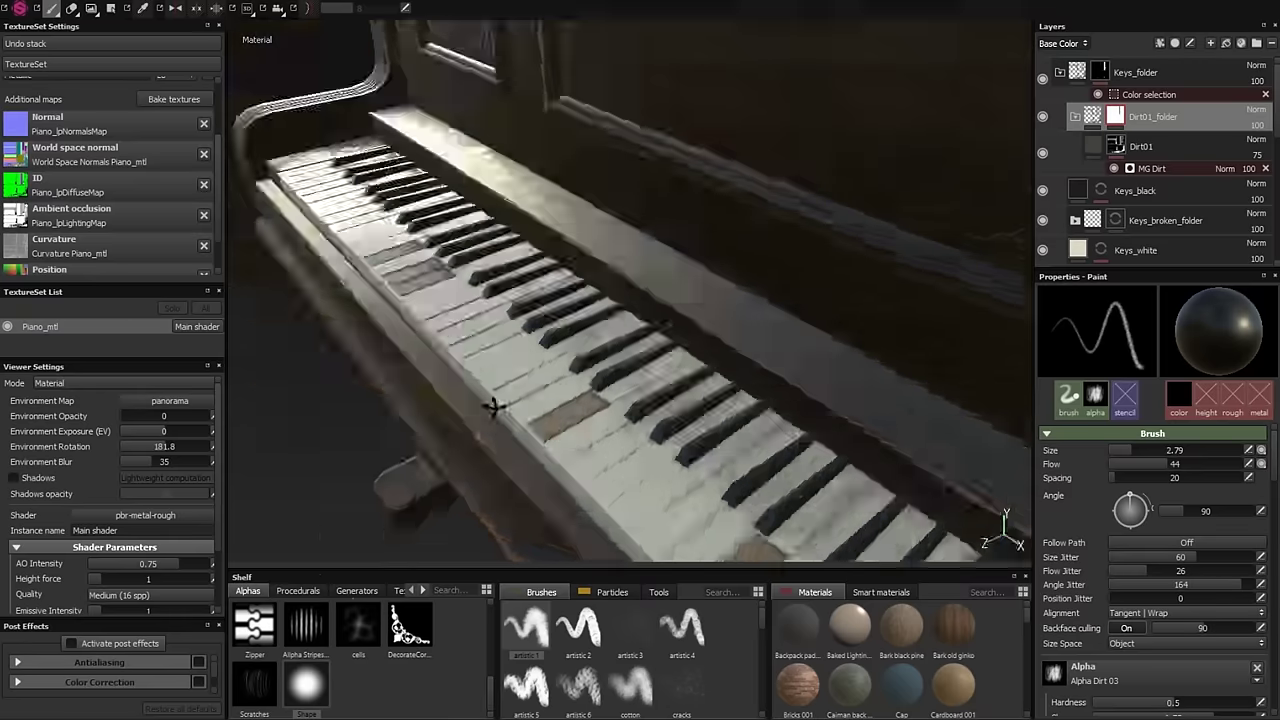
pyautogui.click(1141, 146)
pyautogui.hotkey('ctrl', 'd')
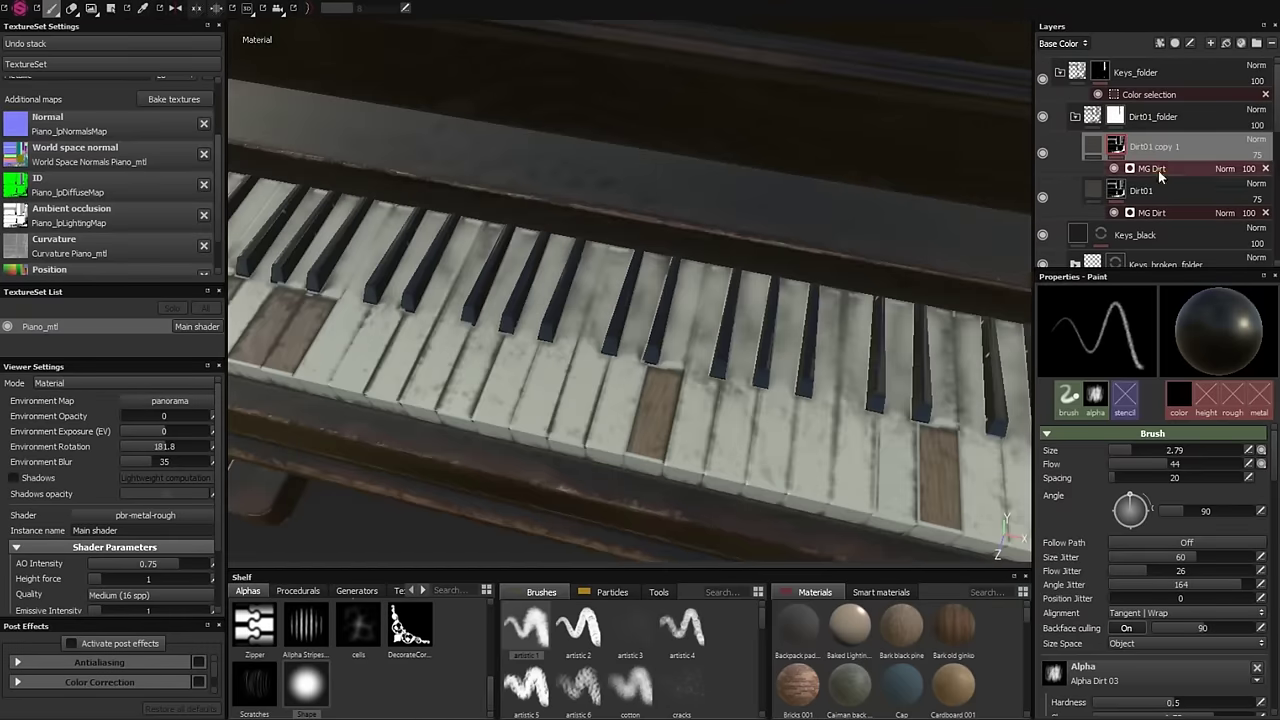
# - Group the copied dirt layer into Folder 2 and give the folder a black mask
pyautogui.click(1152, 168)
pyautogui.keyDown('alt'); pyautogui.moveTo(648, 432); pyautogui.dragTo(683, 458); pyautogui.keyUp('alt')
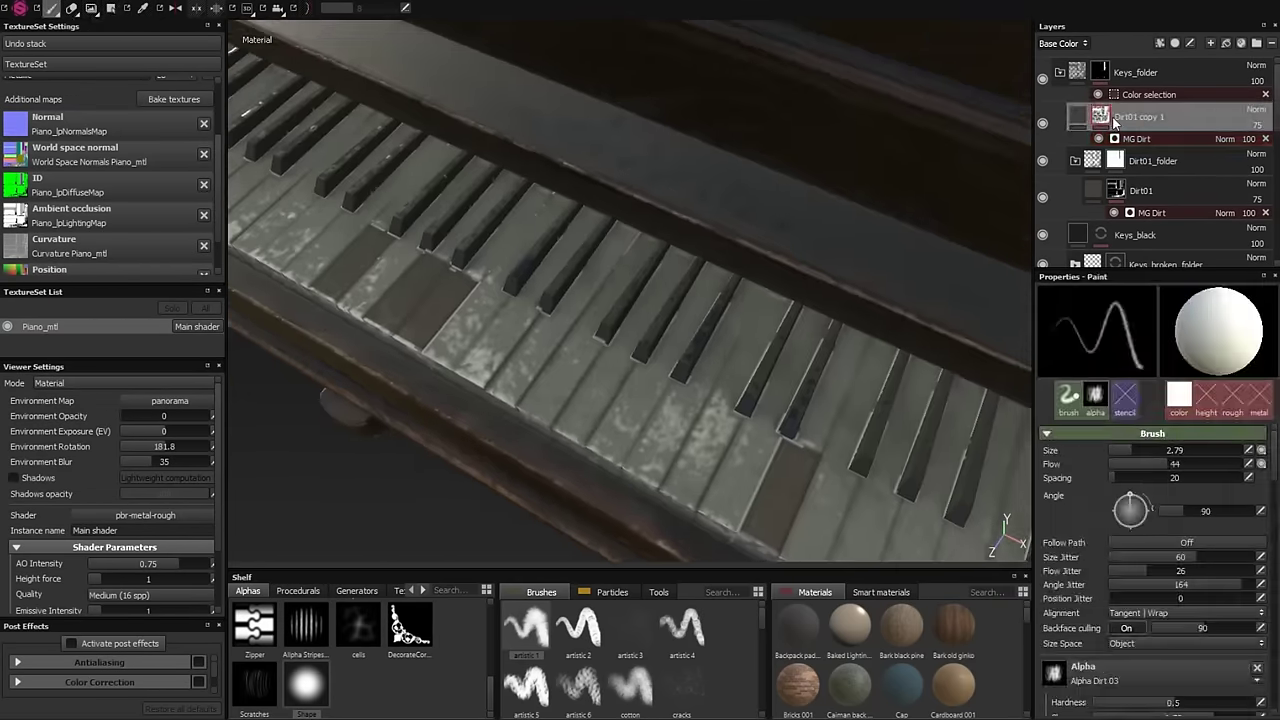
pyautogui.hotkey('ctrl', 'g')
pyautogui.click(1062, 43)
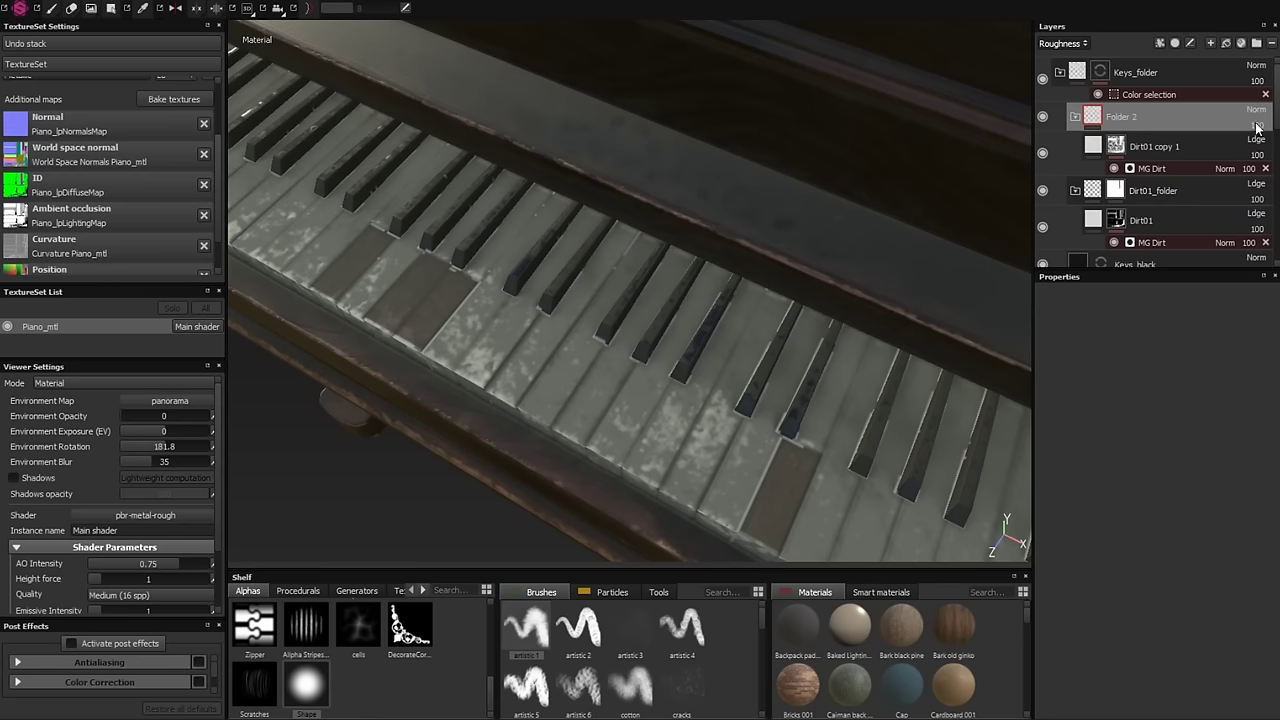
pyautogui.click(1117, 147)
pyautogui.rightClick(1117, 113)
pyautogui.click(1146, 408)
pyautogui.rightClick(1117, 115)
pyautogui.click(1136, 410)
pyautogui.rightClick(1117, 113)
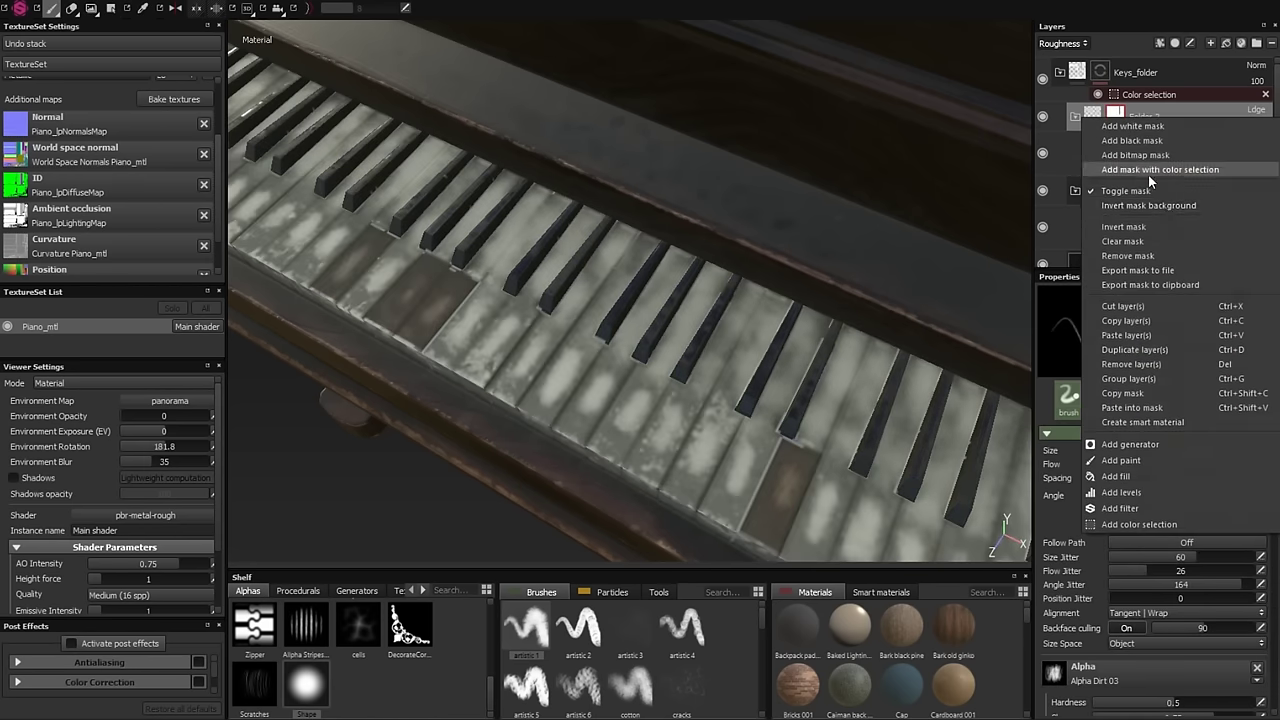
pyautogui.click(1123, 220)
# - Tint the copied dirt fill a dull yellow
pyautogui.moveTo(700, 250)
pyautogui.keyDown('alt'); pyautogui.mouseDown()
pyautogui.moveTo(768, 305)
pyautogui.moveTo(525, 370)
pyautogui.moveTo(600, 330)
pyautogui.mouseUp(); pyautogui.keyUp('alt')
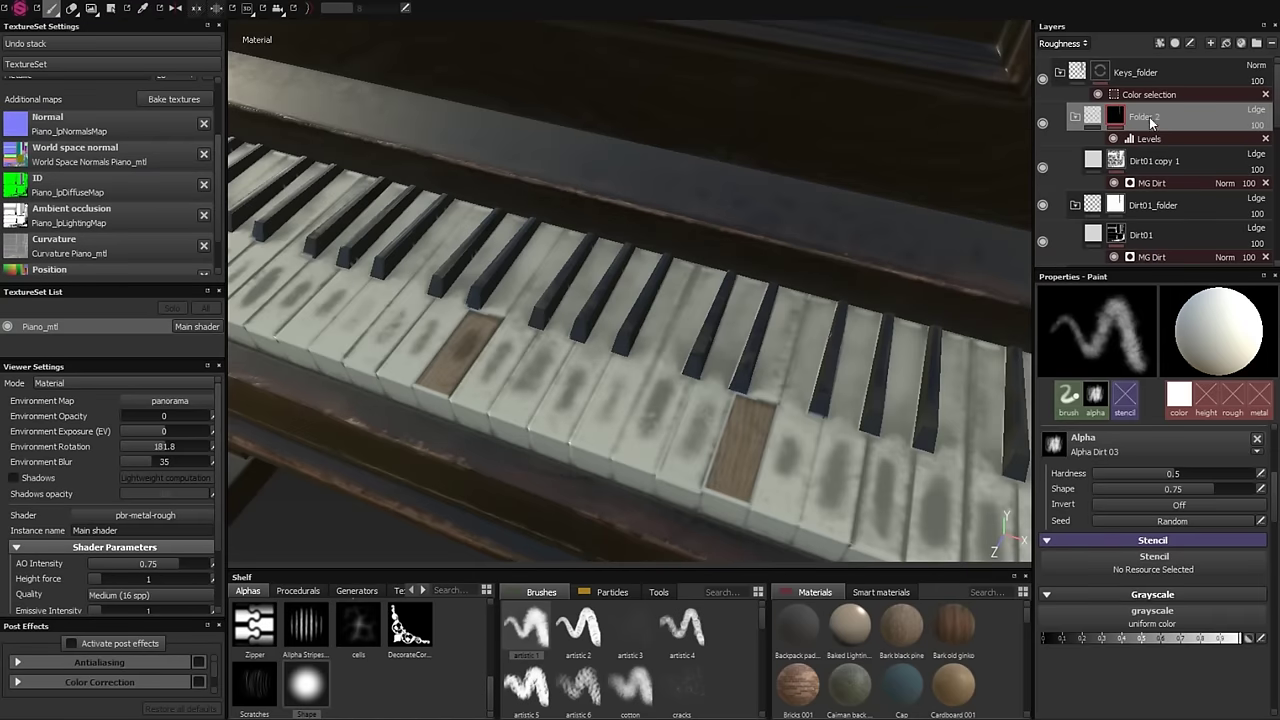
pyautogui.click(1140, 160)
pyautogui.click(1110, 527)
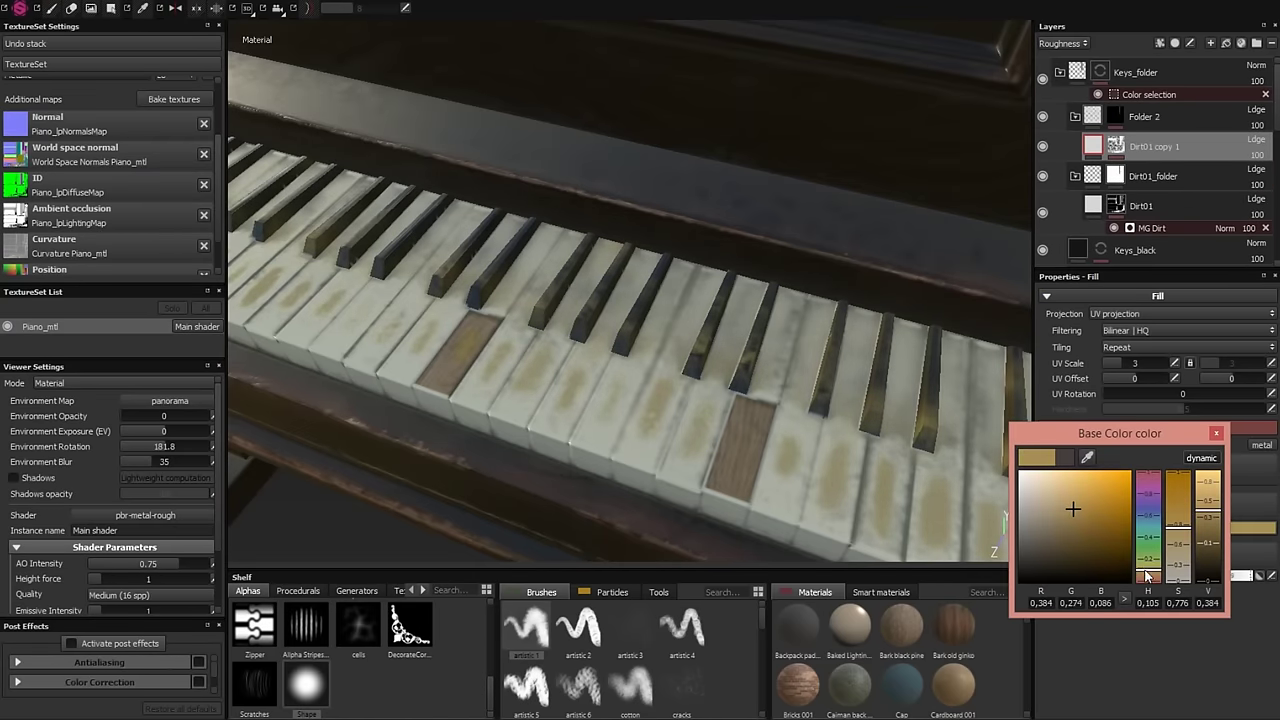
pyautogui.keyDown('alt'); pyautogui.moveTo(1075, 506); pyautogui.dragTo(580, 391); pyautogui.keyUp('alt')
# - Add a Blur filter to Folder 2's mask
pyautogui.click(1171, 122)
pyautogui.rightClick(1171, 122)
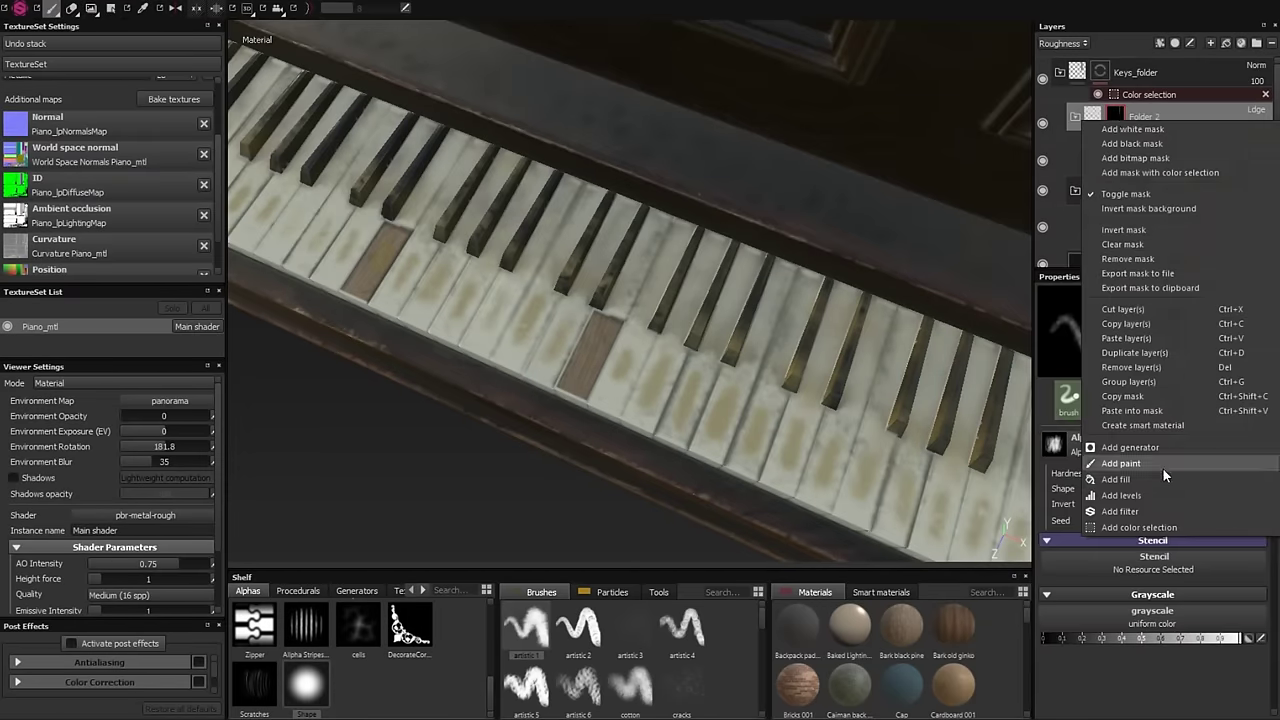
pyautogui.click(1163, 469)
pyautogui.click(1138, 380)
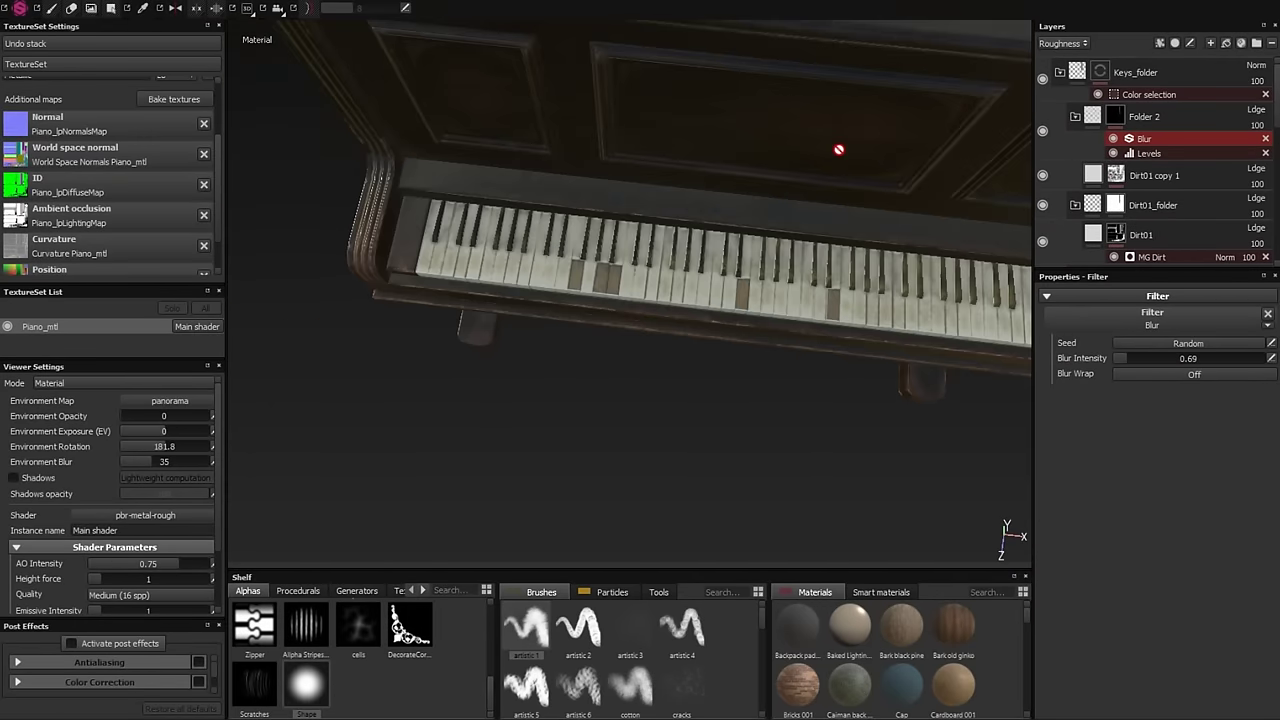
pyautogui.keyDown('alt'); pyautogui.moveTo(749, 220); pyautogui.dragTo(605, 357); pyautogui.keyUp('alt')
pyautogui.click(1121, 115)
pyautogui.keyDown('alt'); pyautogui.moveTo(700, 300); pyautogui.dragTo(824, 283); pyautogui.keyUp('alt')
pyautogui.press('4')
pyautogui.keyDown('alt'); pyautogui.moveTo(457, 443); pyautogui.dragTo(911, 378); pyautogui.keyUp('alt')
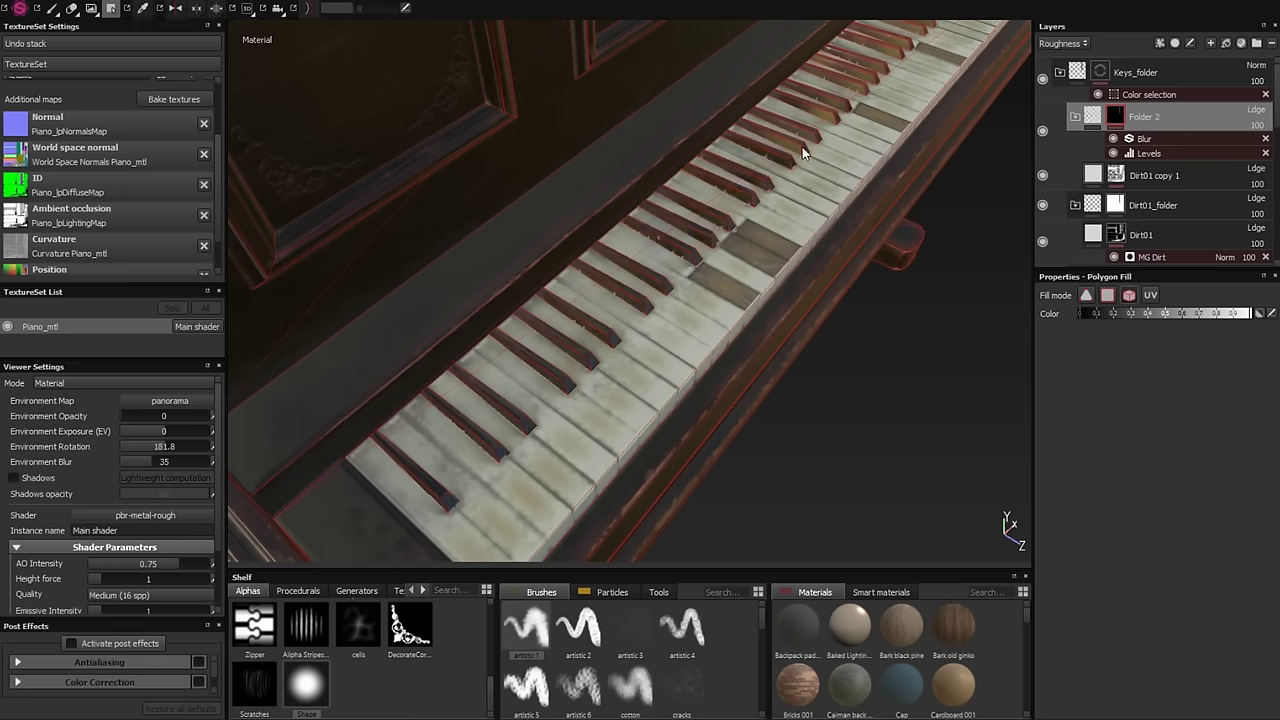
pyautogui.keyDown('alt'); pyautogui.moveTo(802, 147); pyautogui.dragTo(697, 343); pyautogui.keyUp('alt')
pyautogui.moveTo(787, 289)
pyautogui.keyDown('alt'); pyautogui.mouseDown()
pyautogui.moveTo(614, 380)
pyautogui.moveTo(608, 486)
pyautogui.moveTo(800, 300)
pyautogui.mouseUp(); pyautogui.keyUp('alt')
pyautogui.press('1')
# - Make the discoloration orange-yellow and raise the mask blur intensity to 1.01
pyautogui.click(1043, 178)
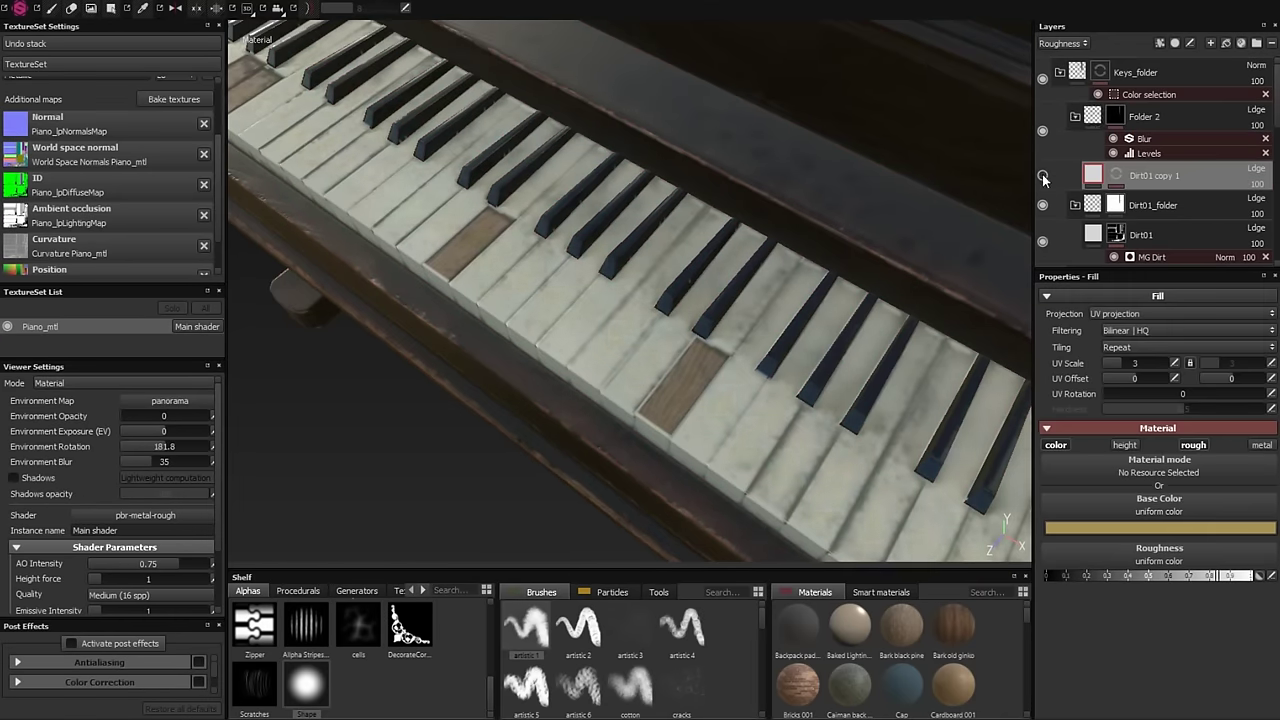
pyautogui.click(1158, 527)
pyautogui.click(1121, 492)
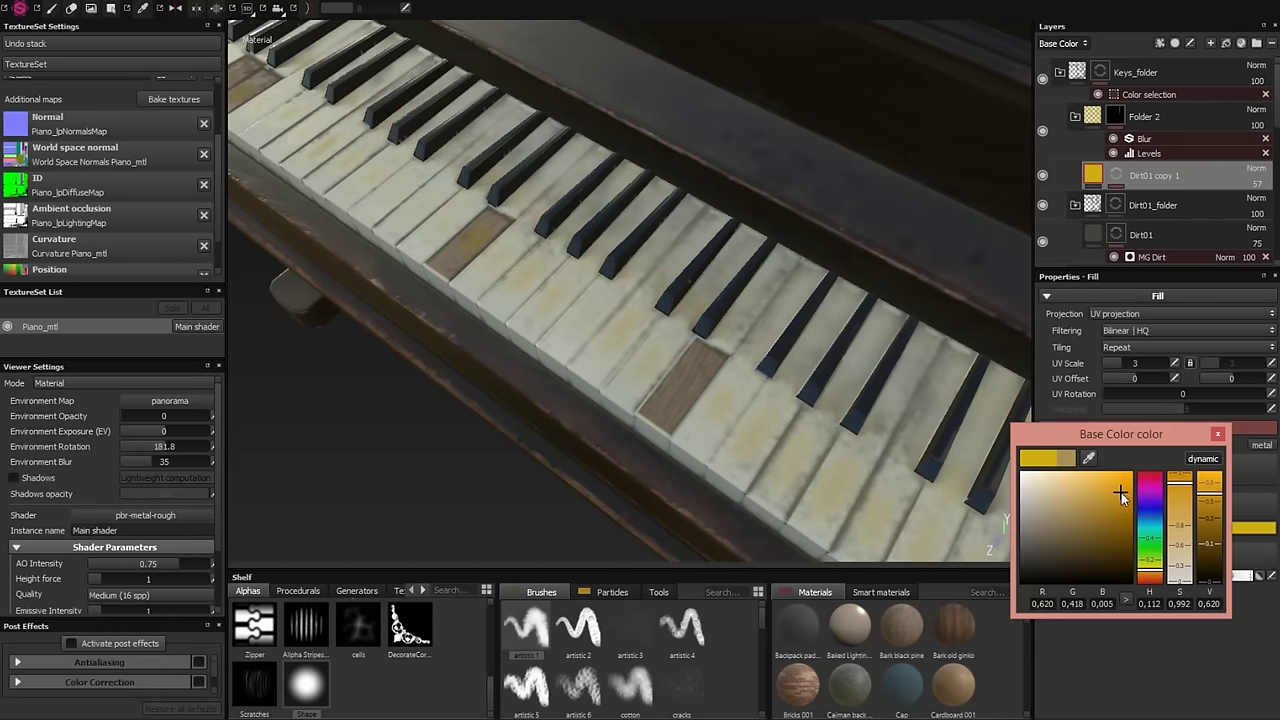
pyautogui.click(1217, 435)
pyautogui.keyDown('alt'); pyautogui.moveTo(757, 400); pyautogui.dragTo(820, 330); pyautogui.keyUp('alt')
pyautogui.click(1143, 138)
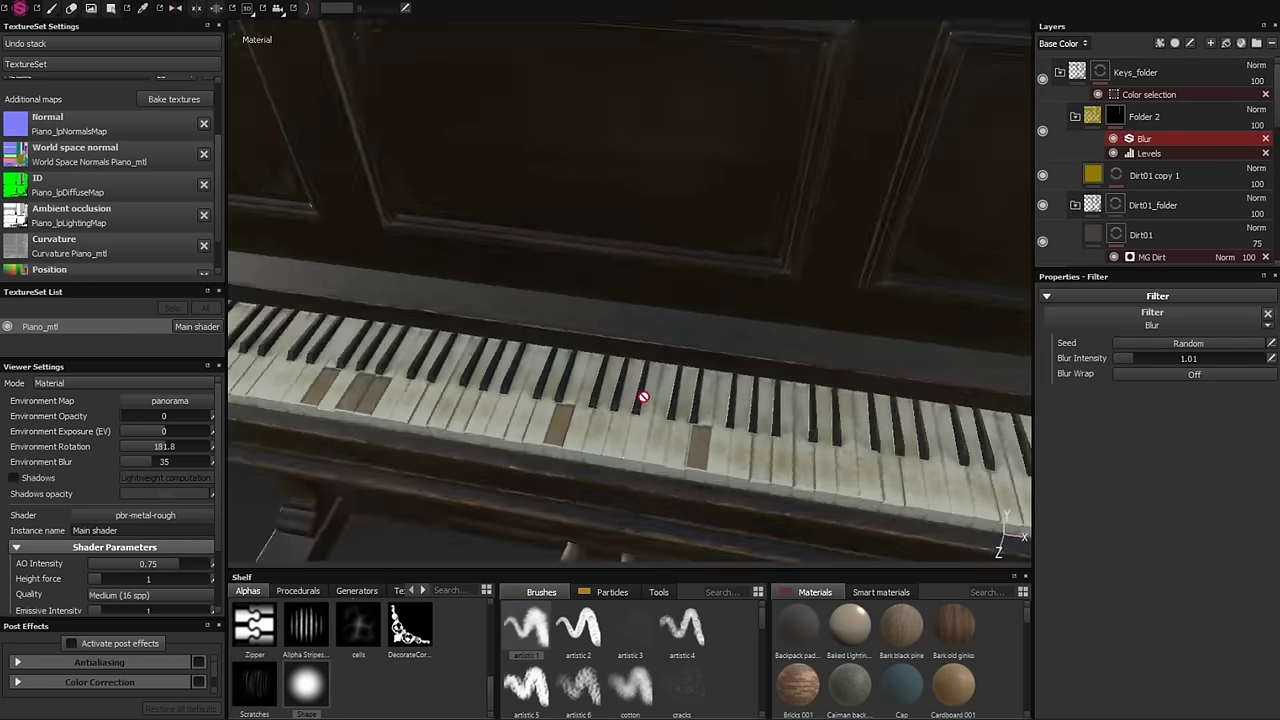
pyautogui.keyDown('alt'); pyautogui.moveTo(643, 394); pyautogui.dragTo(997, 319); pyautogui.keyUp('alt')
# - Darken the discoloration to deep yellow-brown and move the layer inside Folder 2
pyautogui.click(1095, 177)
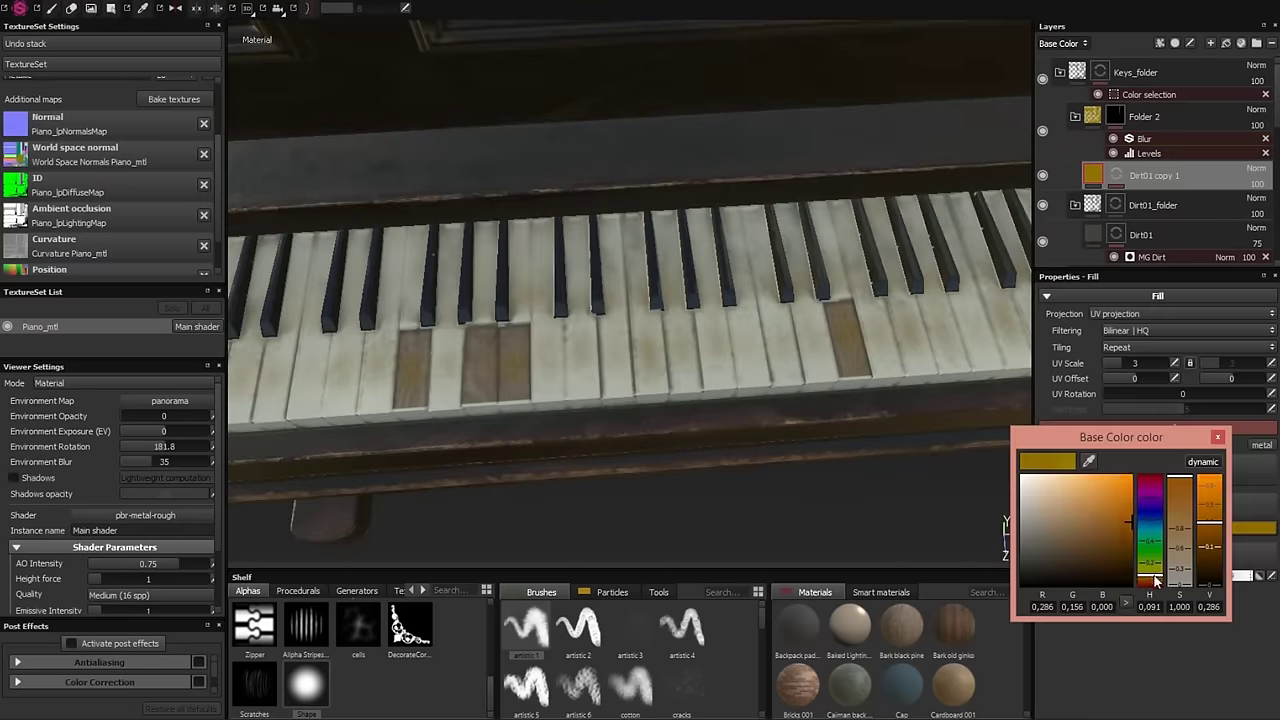
pyautogui.keyDown('alt'); pyautogui.moveTo(900, 300); pyautogui.dragTo(552, 245); pyautogui.keyUp('alt')
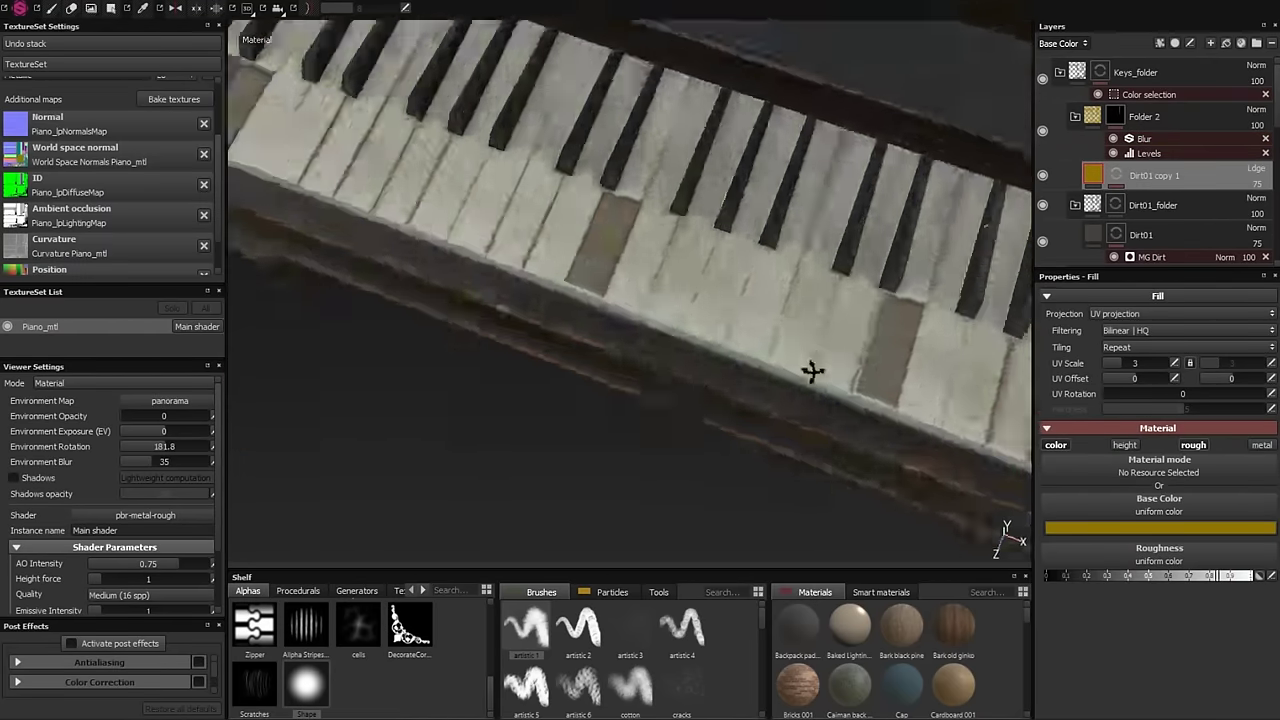
pyautogui.click(1115, 116)
pyautogui.moveTo(731, 220)
pyautogui.keyDown('alt'); pyautogui.mouseDown()
pyautogui.moveTo(563, 206)
pyautogui.moveTo(571, 251)
pyautogui.mouseUp(); pyautogui.keyUp('alt')
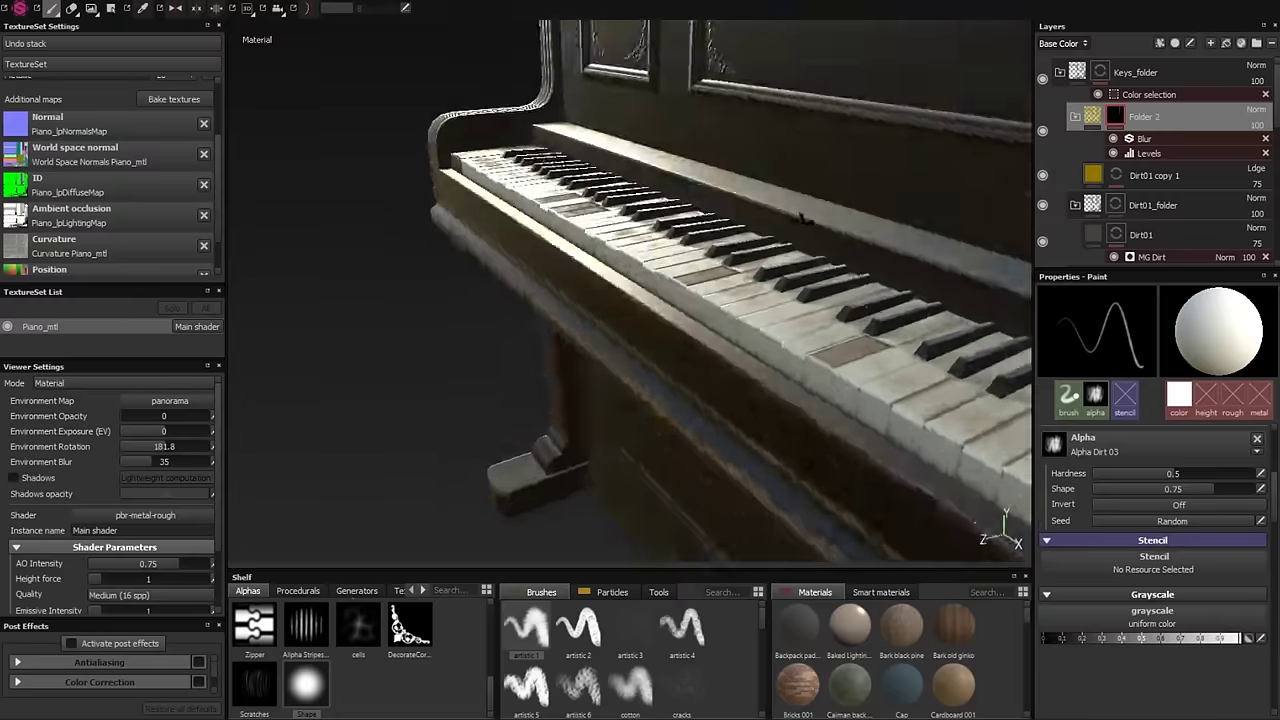
pyautogui.moveTo(1140, 175); pyautogui.dragTo(1073, 125)
pyautogui.scroll(-1, 1150, 200)
pyautogui.click(1157, 219)
pyautogui.moveTo(1000, 460)
pyautogui.keyDown('alt'); pyautogui.mouseDown()
pyautogui.moveTo(886, 423)
pyautogui.moveTo(708, 310)
pyautogui.moveTo(640, 330)
pyautogui.mouseUp(); pyautogui.keyUp('alt')
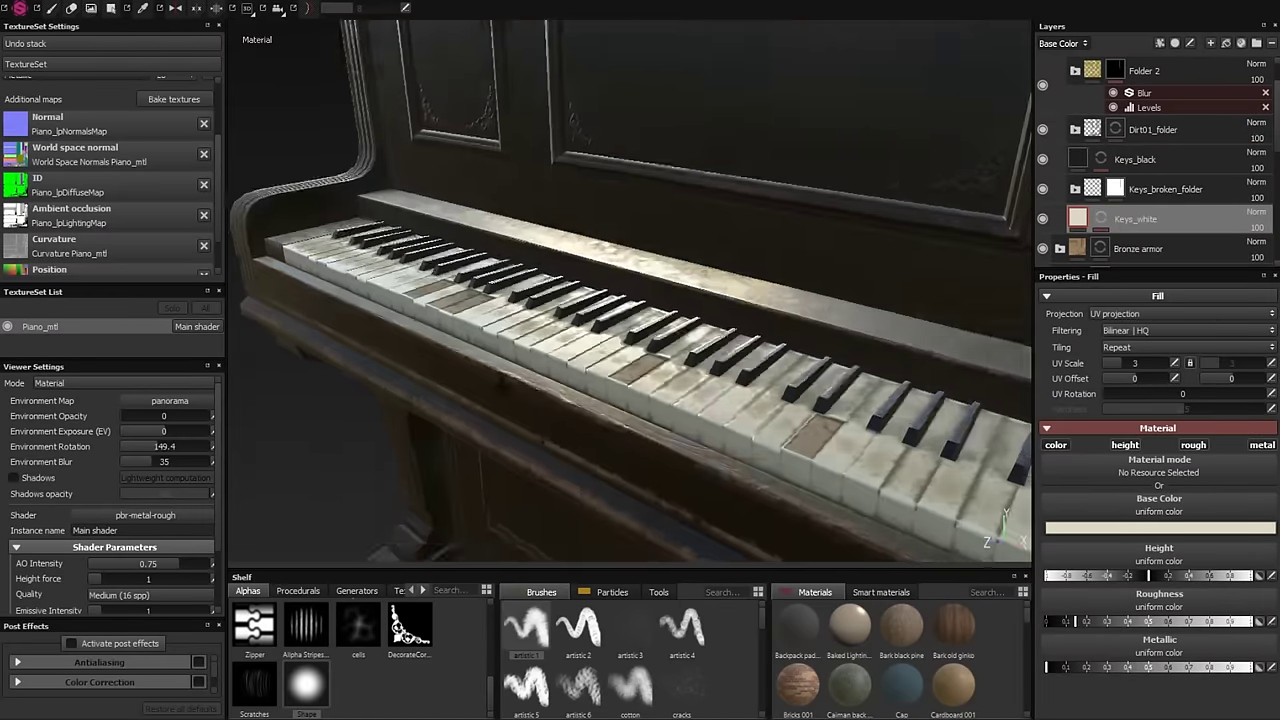
# - Add a Levels adjustment to the Keys_broken layer's colour
pyautogui.click(1075, 189)
pyautogui.click(1150, 219)
pyautogui.rightClick(1150, 224)
pyautogui.click(1104, 508)
pyautogui.moveTo(1010, 340)
pyautogui.keyDown('alt'); pyautogui.mouseDown()
pyautogui.moveTo(789, 309)
pyautogui.moveTo(443, 390)
pyautogui.moveTo(783, 343)
pyautogui.moveTo(766, 149)
pyautogui.mouseUp(); pyautogui.keyUp('alt')
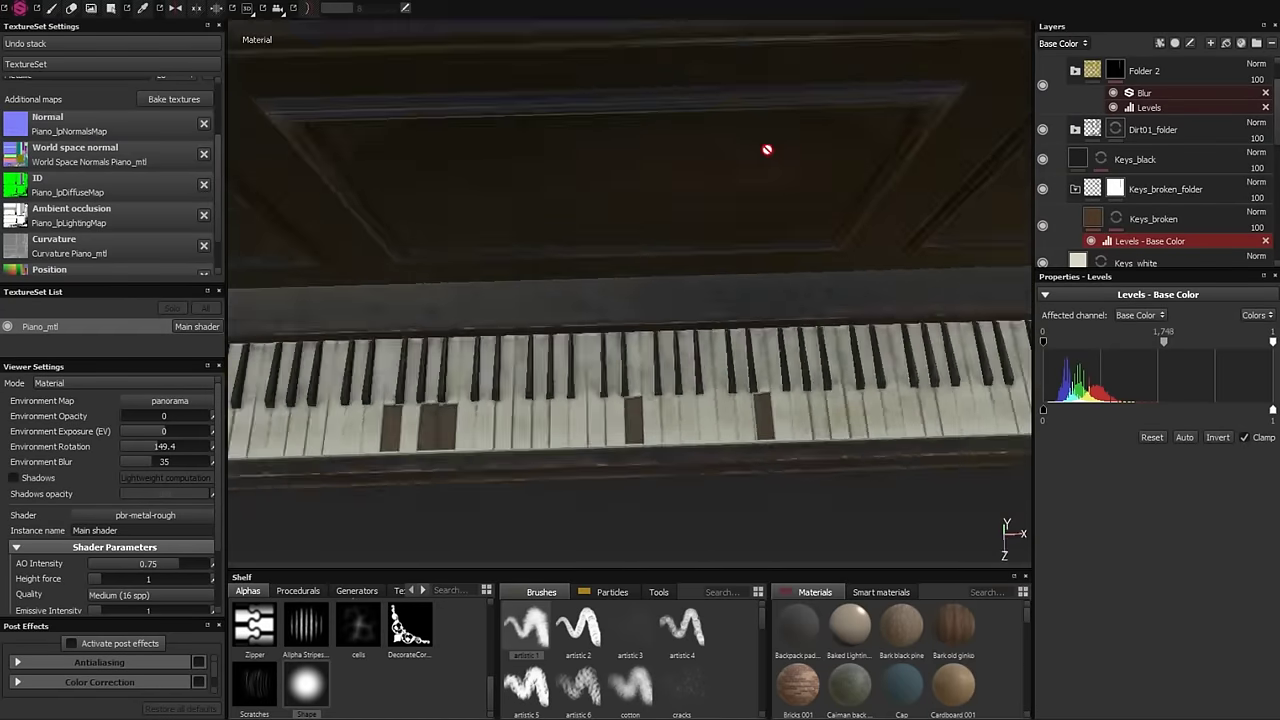
# - Create a colour-selection-masked Dirt03 layer with MG Dirt at Level 0.48 and Contrast 0.75
pyautogui.scroll(3, 766, 149)
pyautogui.click(1228, 44)
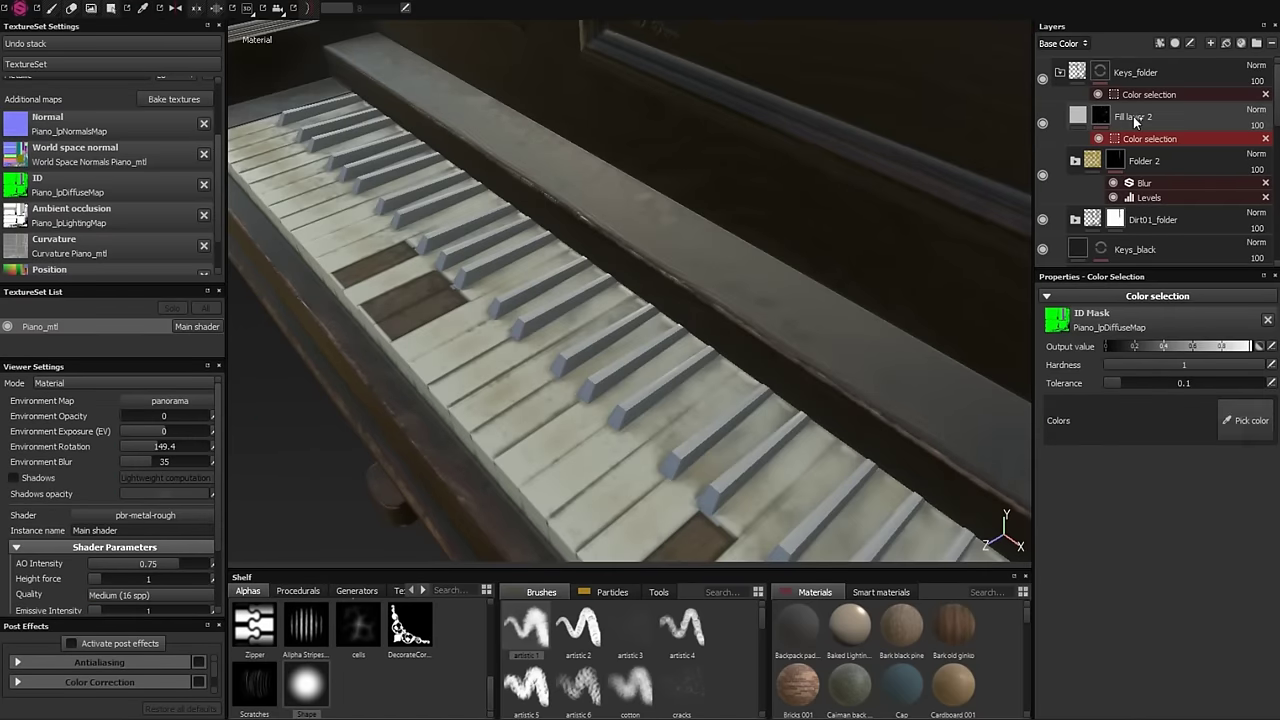
pyautogui.click(1133, 116)
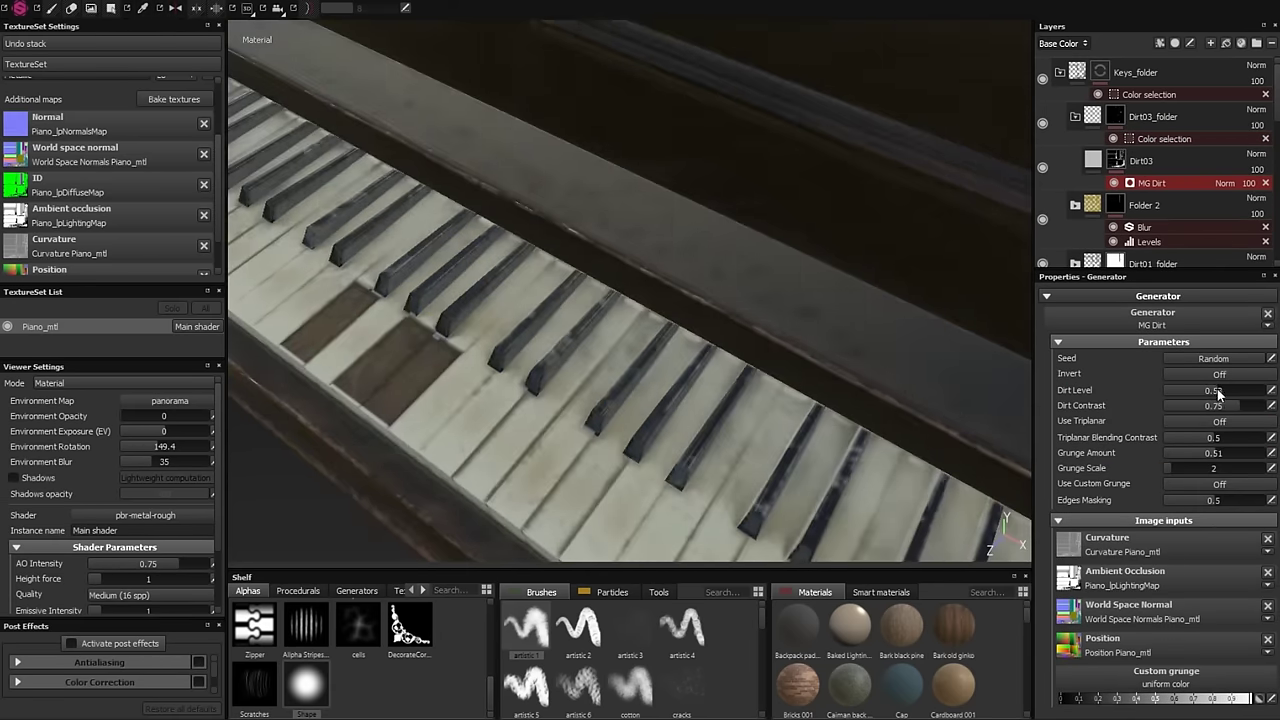
pyautogui.keyDown('alt'); pyautogui.moveTo(556, 352); pyautogui.dragTo(634, 322); pyautogui.keyUp('alt')
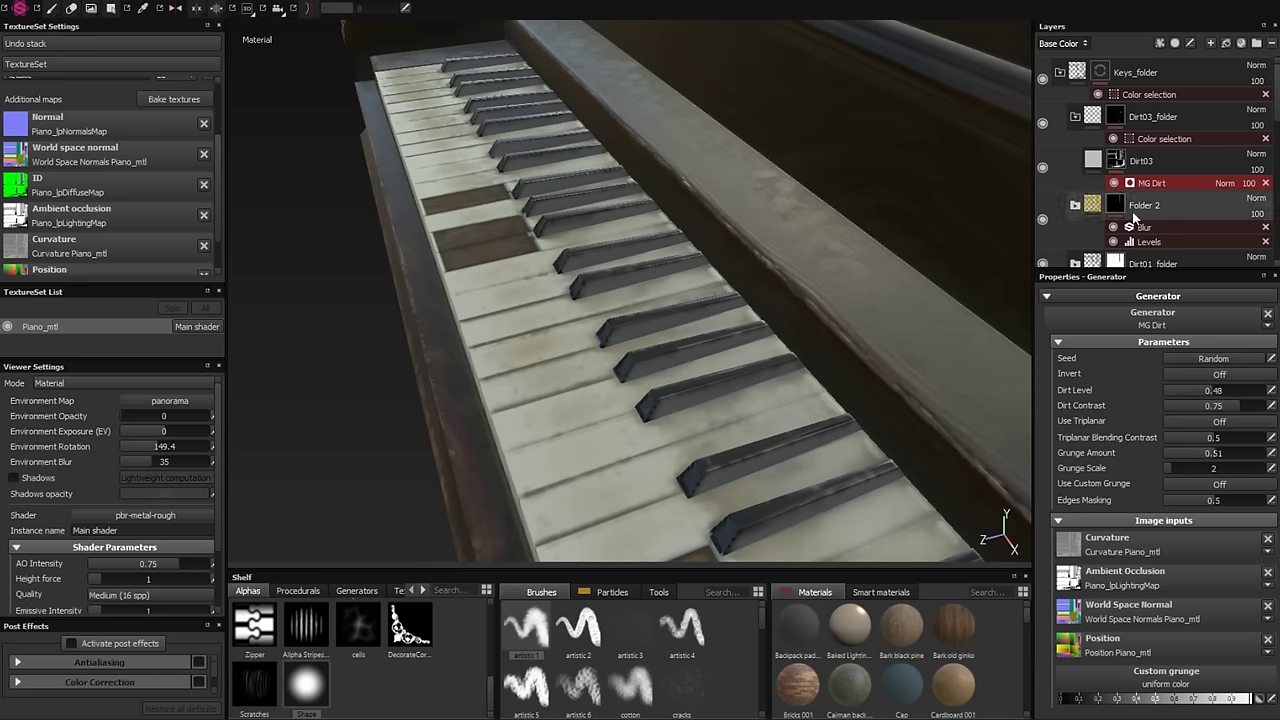
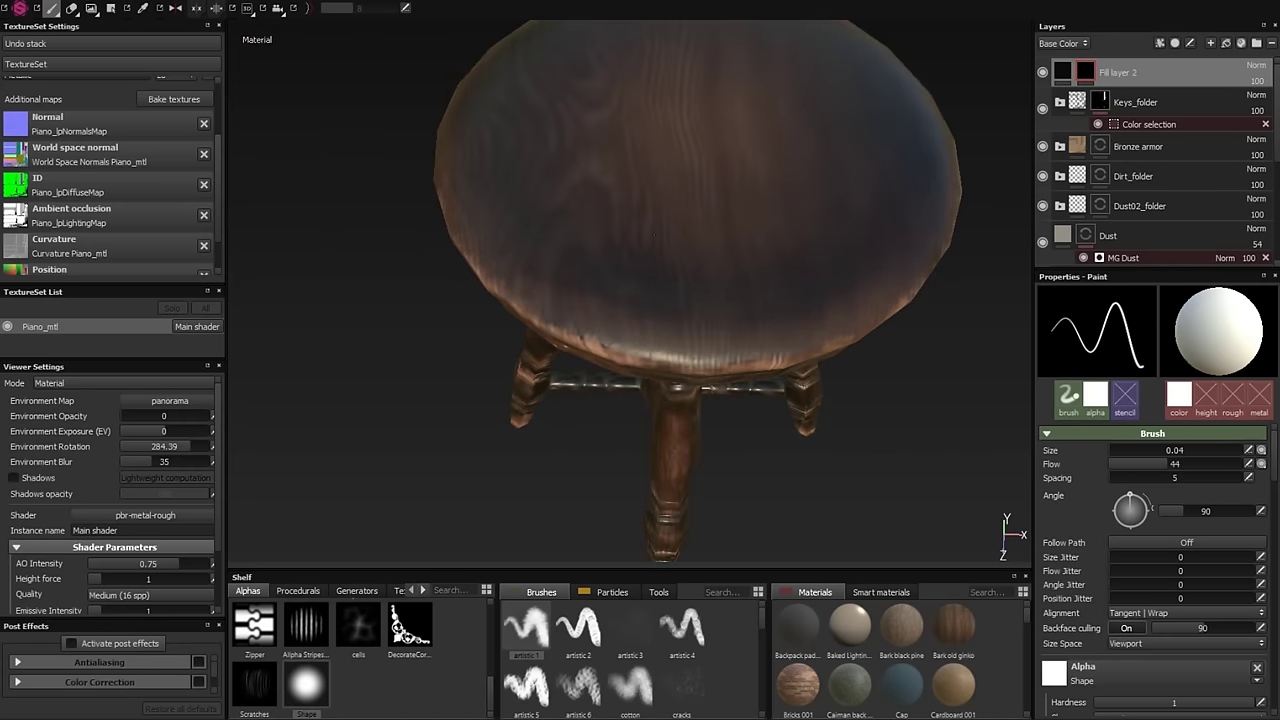
# - Switch to the flattened UV texture view and zoom out to frame the whole stool
pyautogui.press('F2')
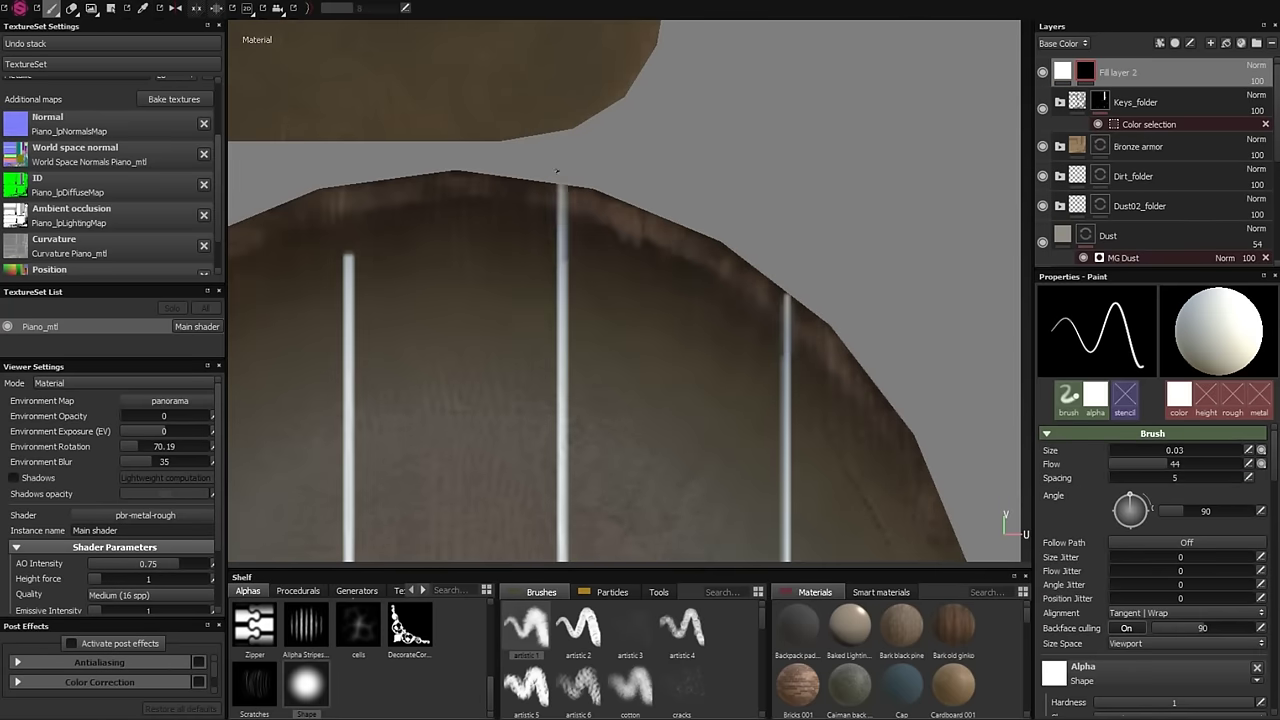
pyautogui.keyDown('alt'); pyautogui.moveTo(557, 172); pyautogui.dragTo(748, 323, button='right'); pyautogui.keyUp('alt')
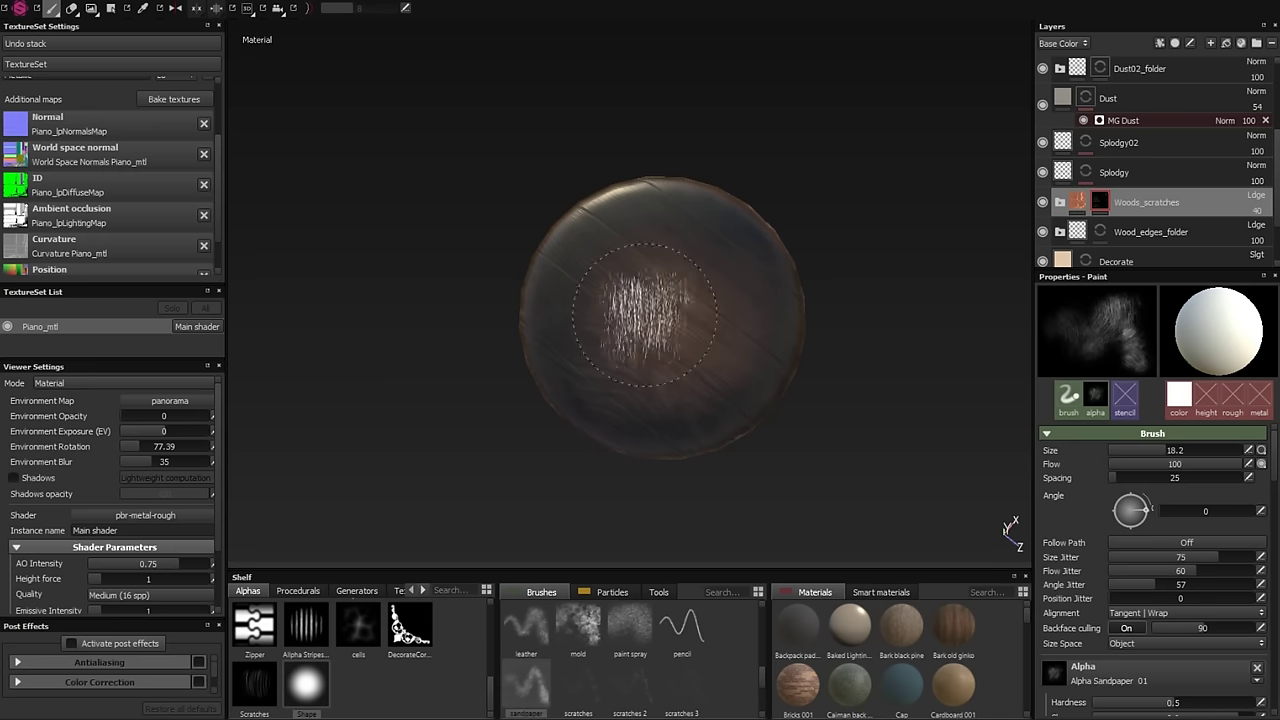
# - Rotate the environment lighting, move in close to the stool, and inspect the Roughness channel
pyautogui.scroll(-2, 527, 628)
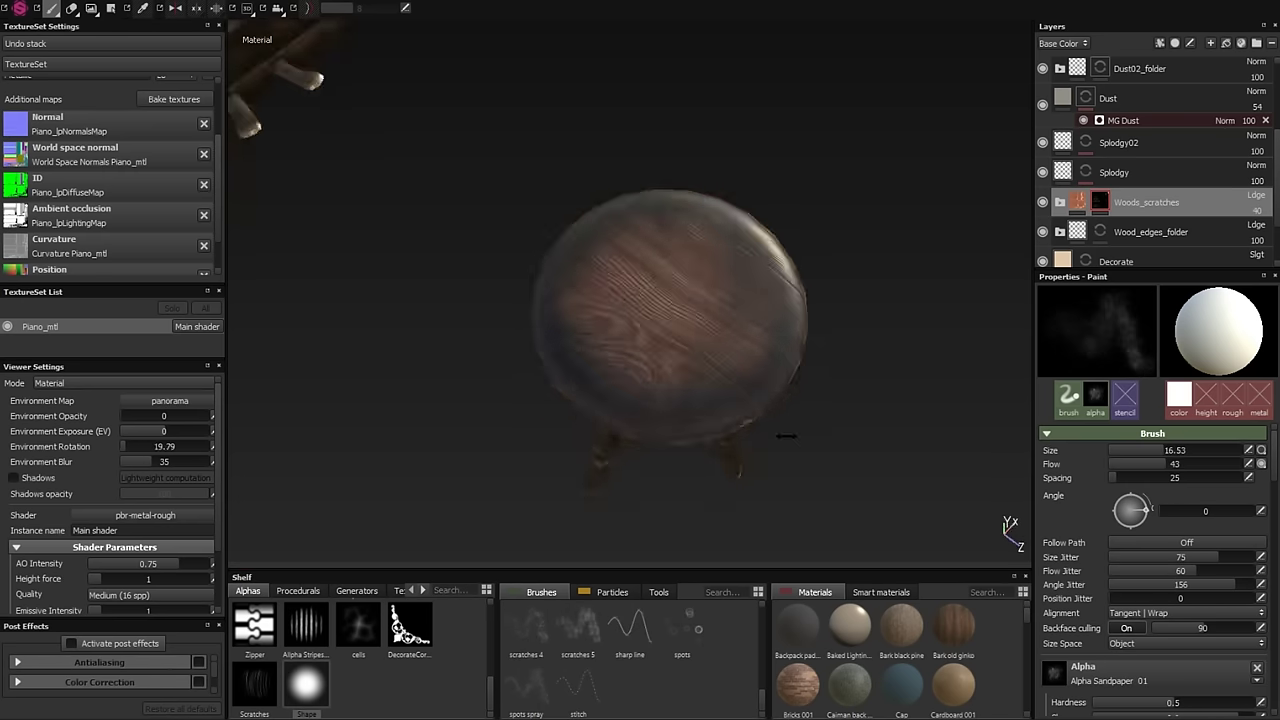
pyautogui.keyDown('shift'); pyautogui.moveTo(786, 435); pyautogui.dragTo(686, 294, button='right'); pyautogui.keyUp('shift')
pyautogui.scroll(-5, 583, 323)
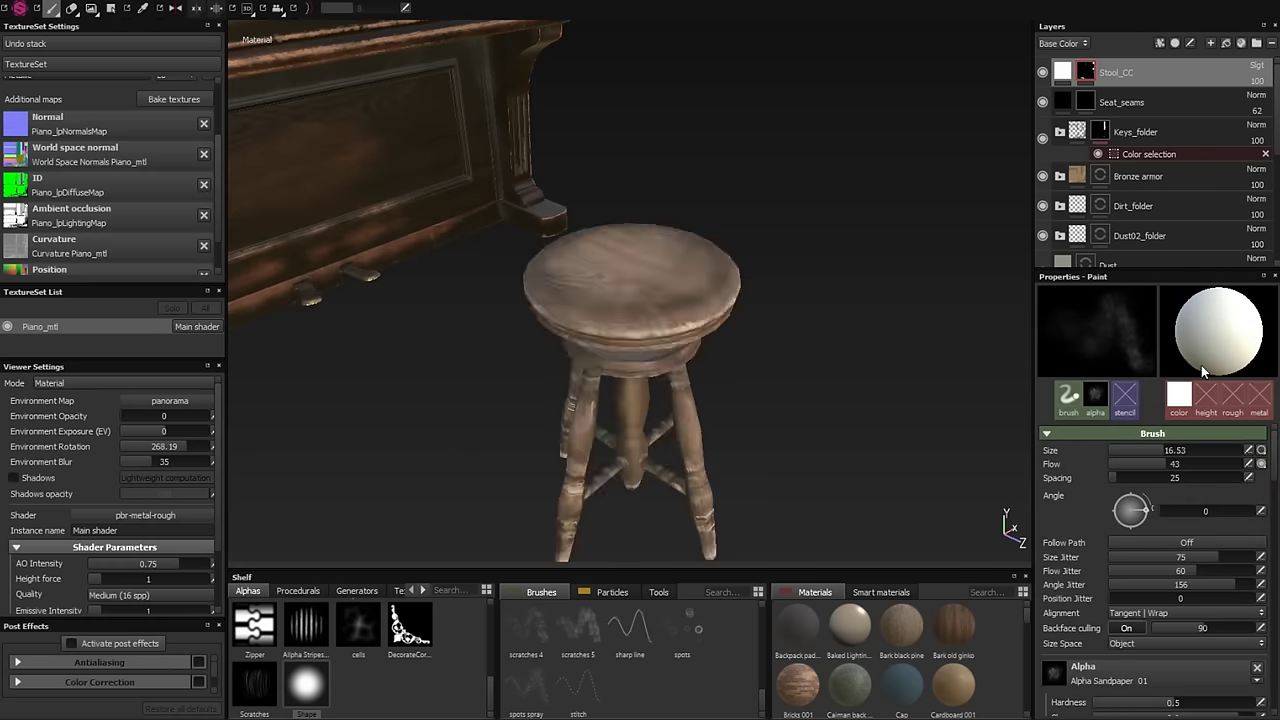
pyautogui.keyDown('alt'); pyautogui.moveTo(651, 178); pyautogui.dragTo(700, 340, button='right'); pyautogui.keyUp('alt')
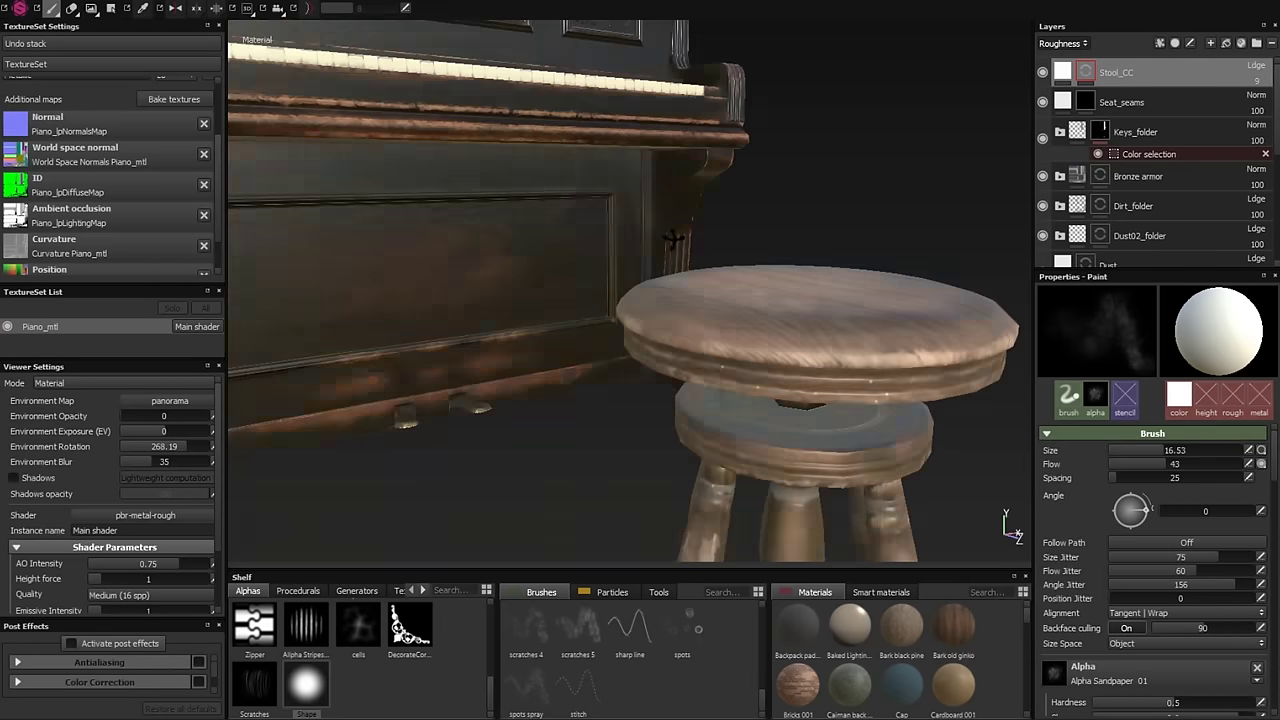
pyautogui.click(1063, 43)
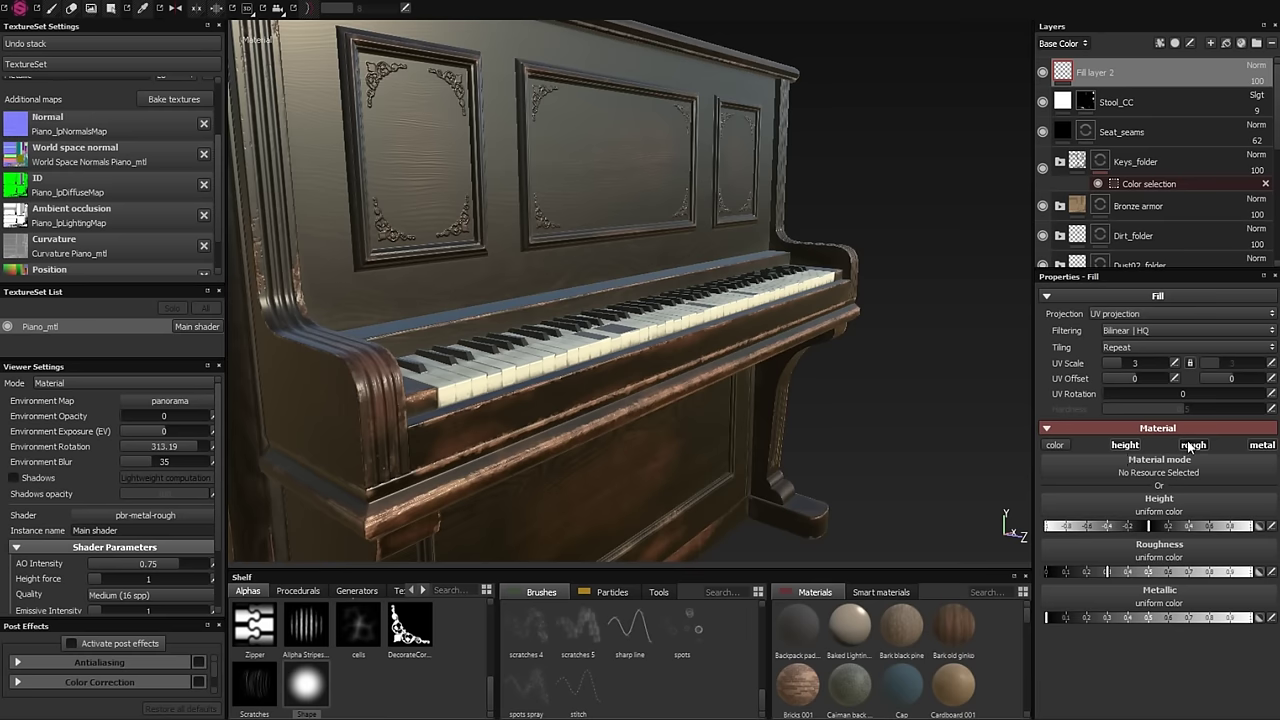
# - Mask the new fill layer and drive its height with Dirt 3, rotated about 30 degrees
pyautogui.rightClick(1083, 73)
pyautogui.click(1122, 98)
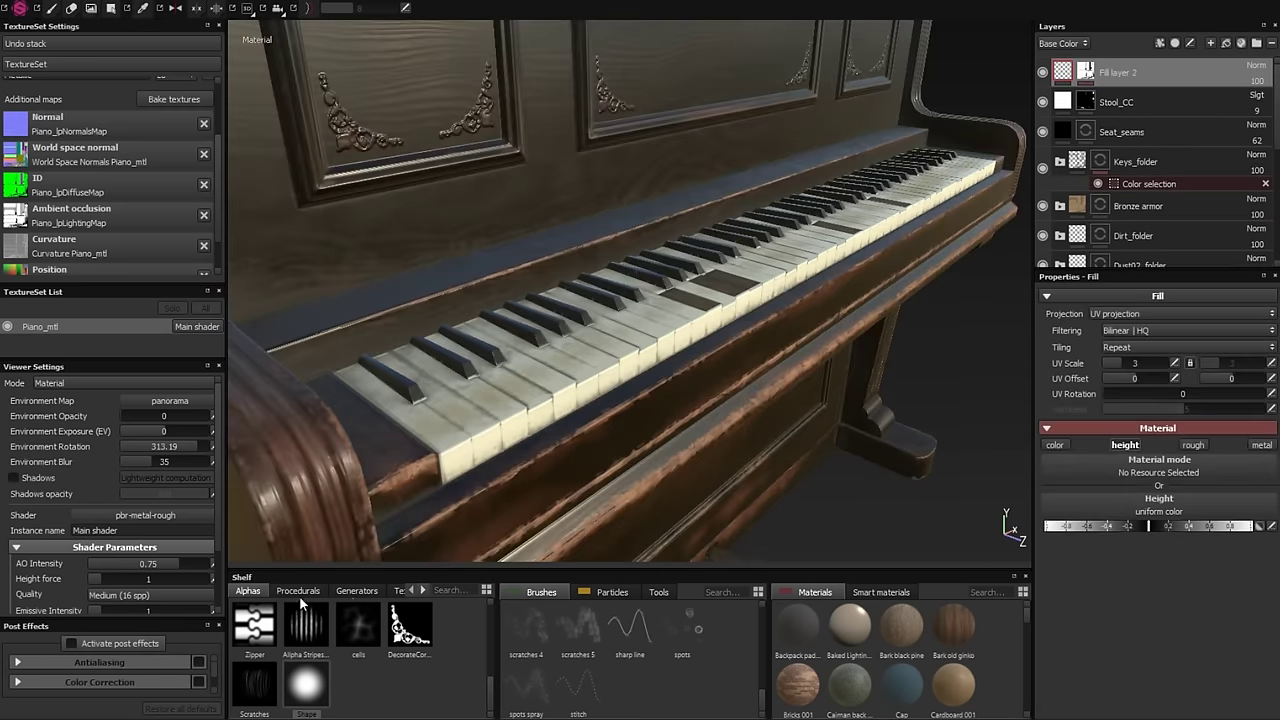
pyautogui.click(299, 591)
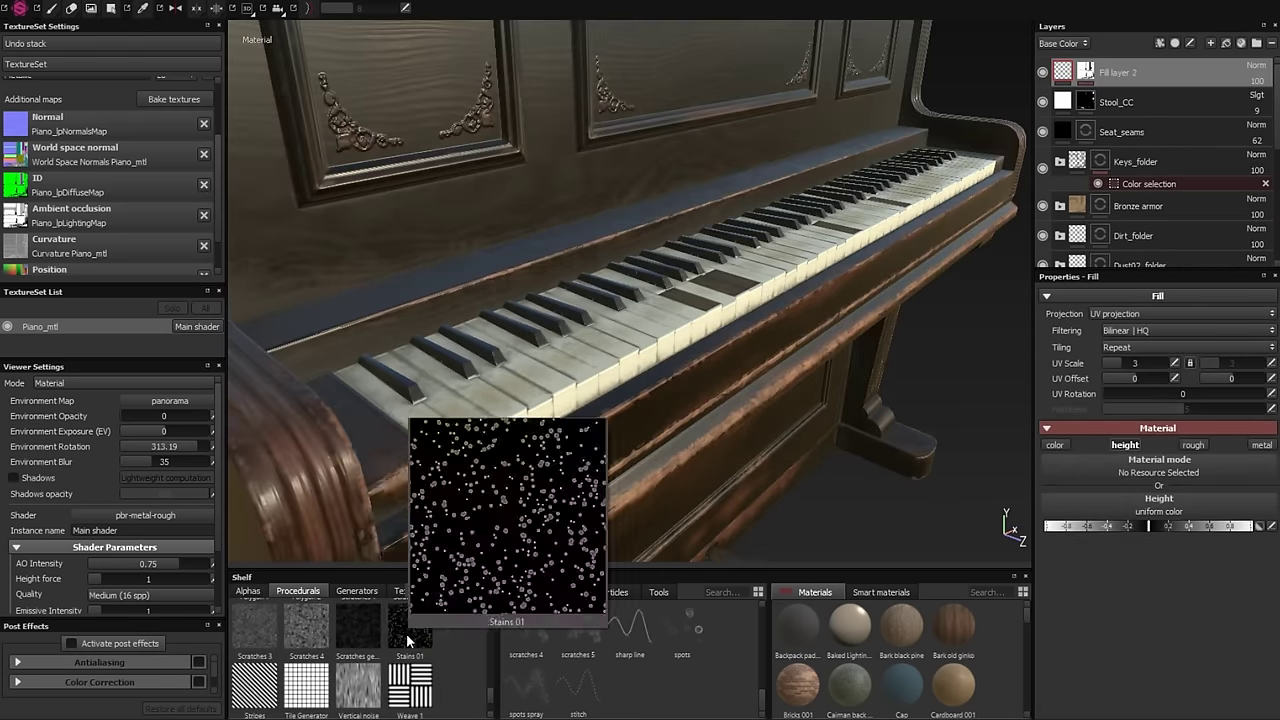
pyautogui.scroll(10, 330, 650)
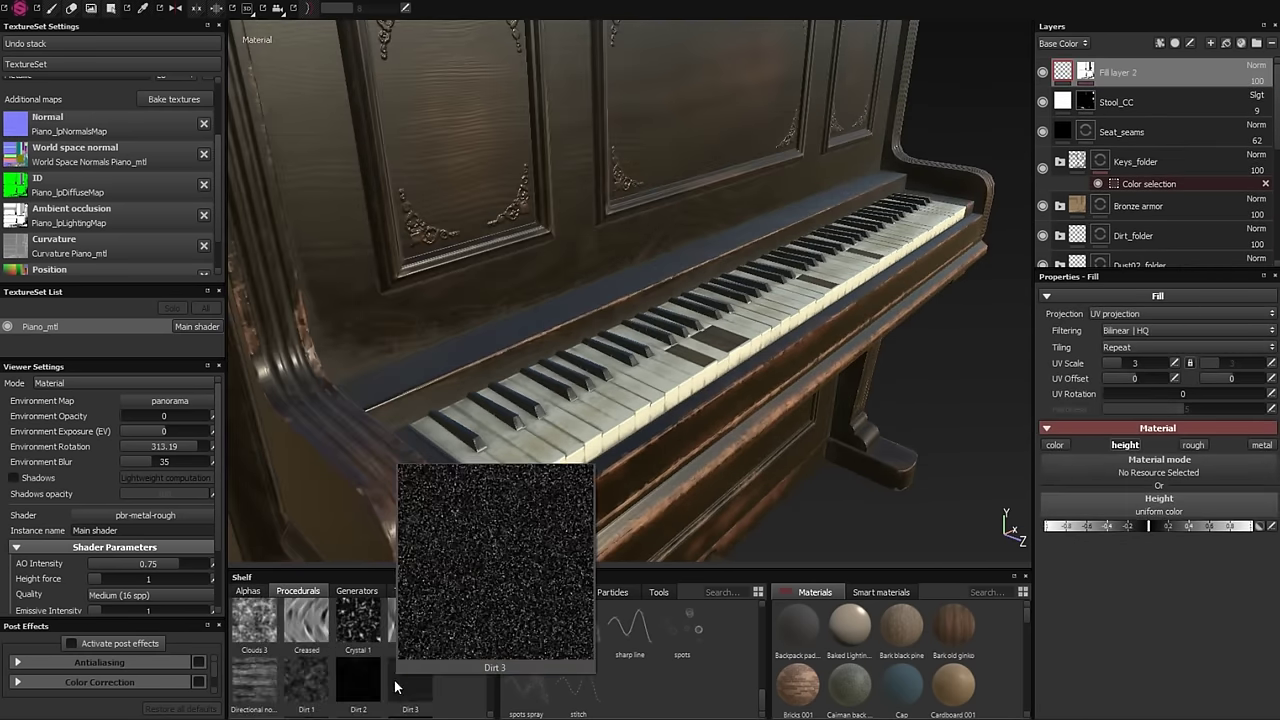
pyautogui.moveTo(410, 683); pyautogui.dragTo(1160, 468)
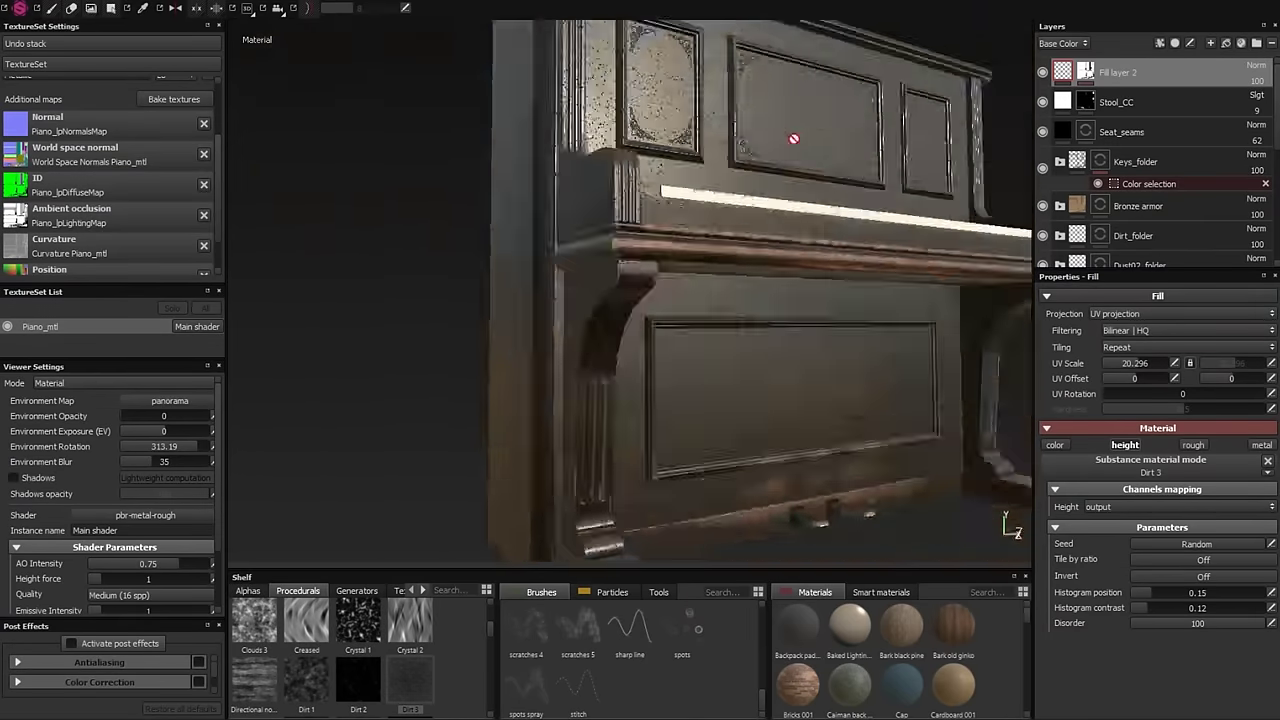
pyautogui.click(1060, 43)
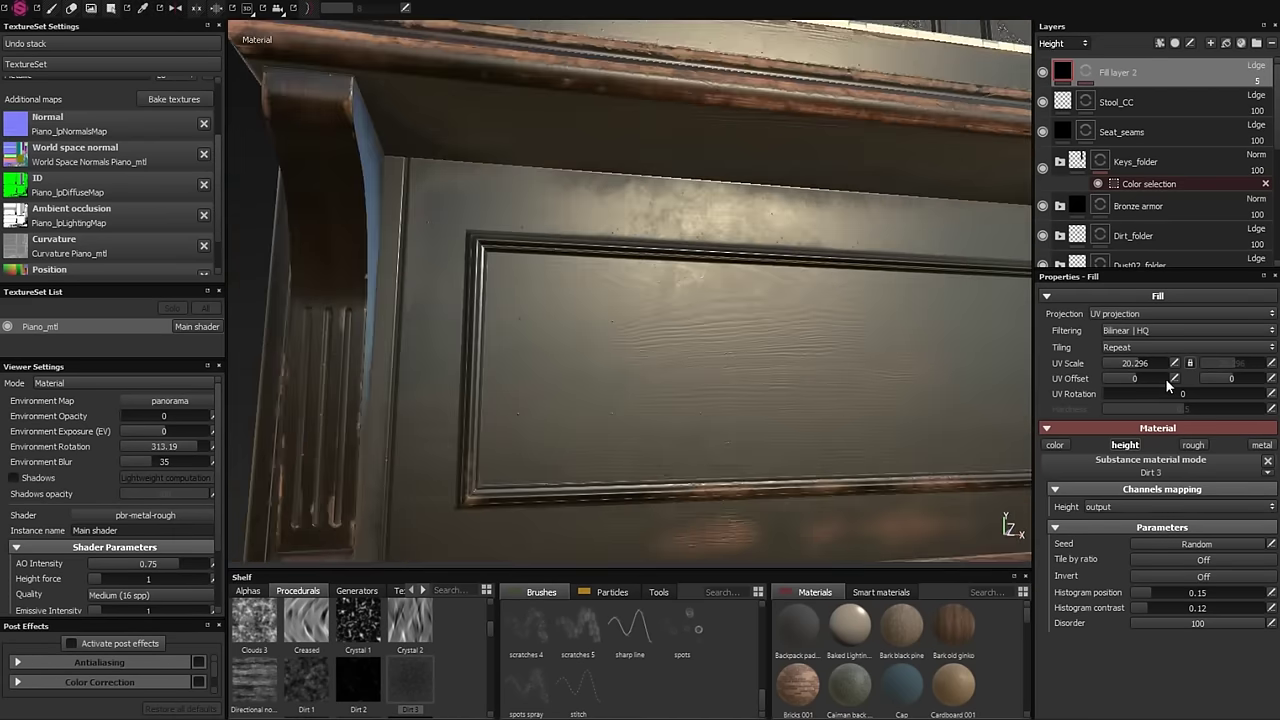
pyautogui.click(1168, 391)
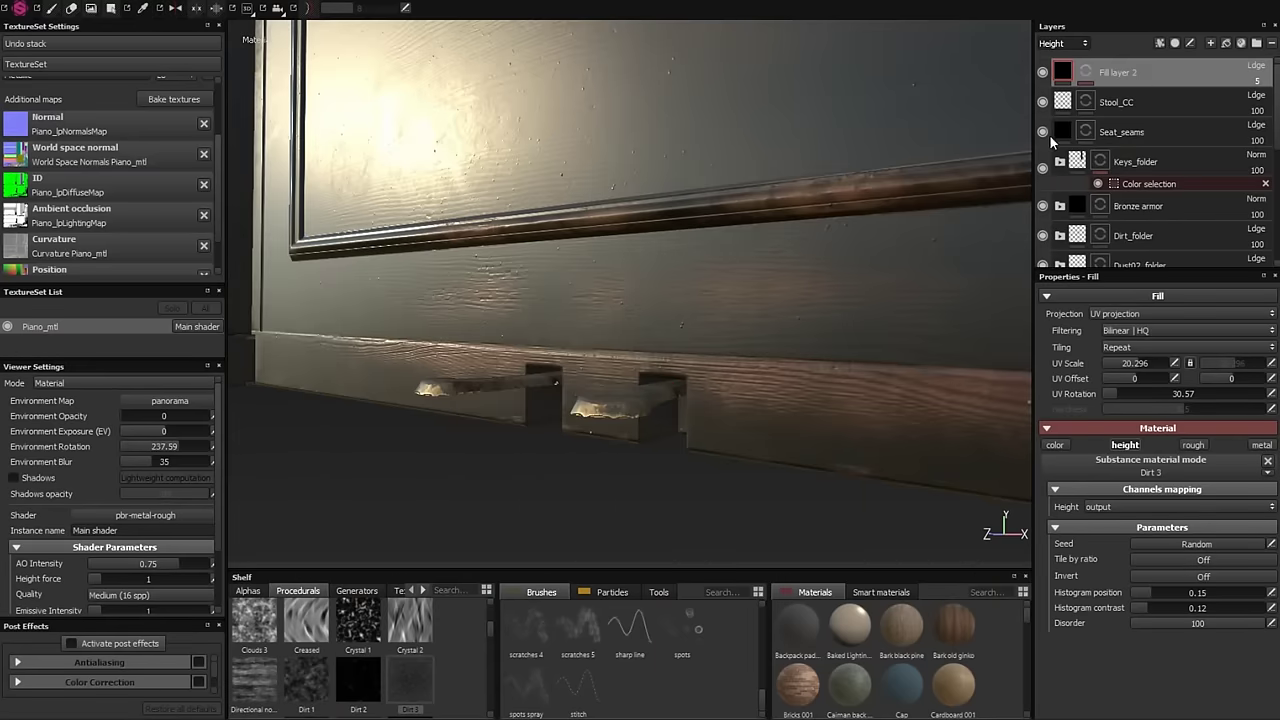
pyautogui.scroll(-5, 1100, 150)
# - Collapse the Woods_scratches folder, select its mask, and adjust the layer's opacity
pyautogui.click(1138, 172)
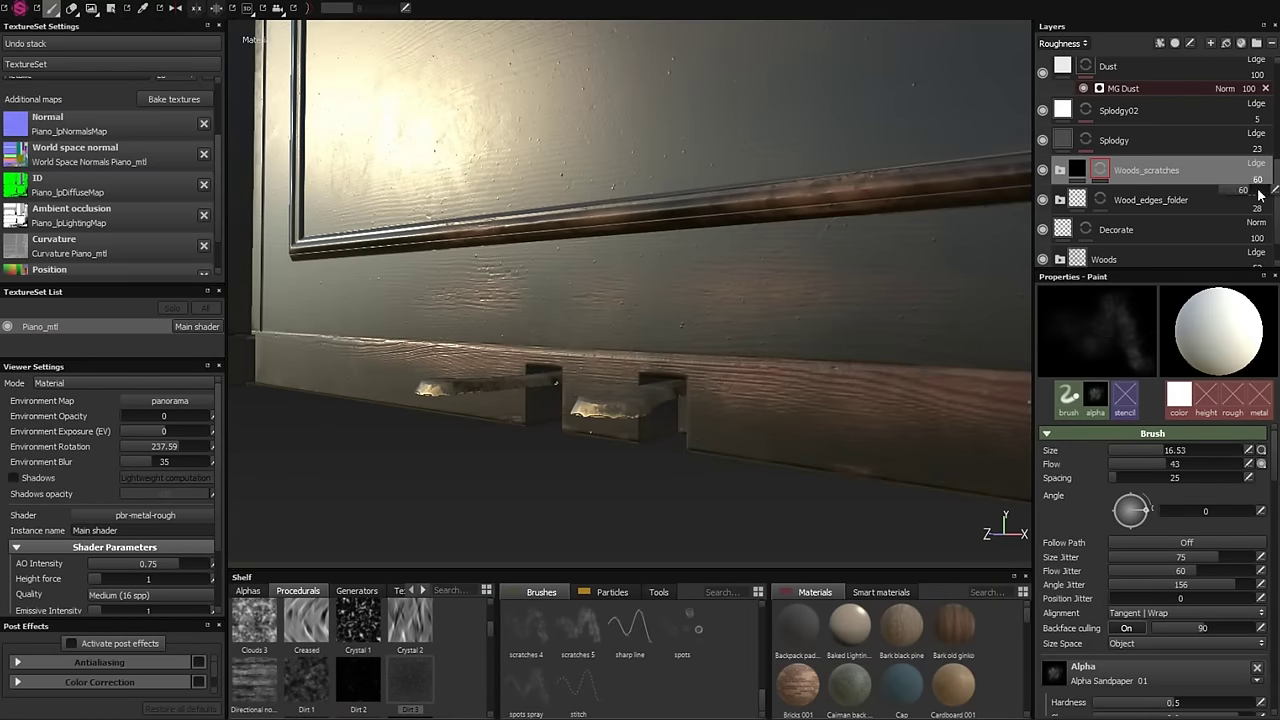
pyautogui.click(1249, 243)
pyautogui.scroll(-2, 1256, 236)
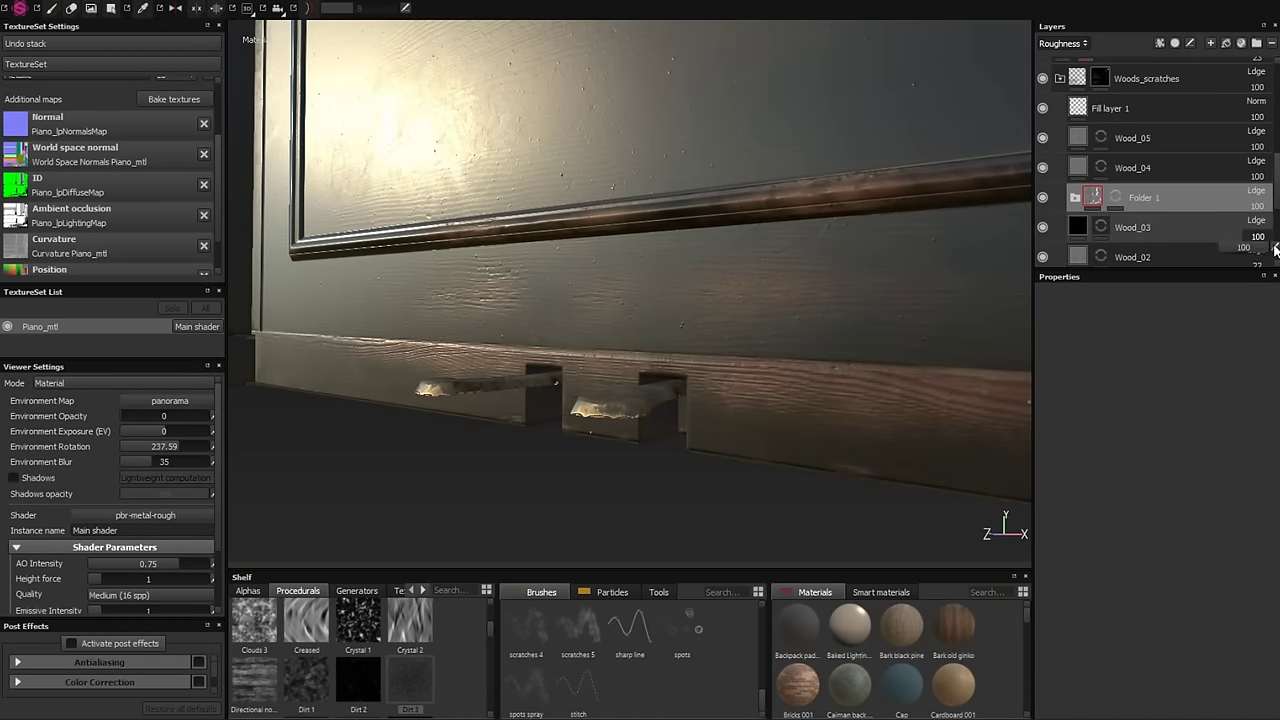
pyautogui.scroll(-1, 1275, 250)
pyautogui.click(1065, 127)
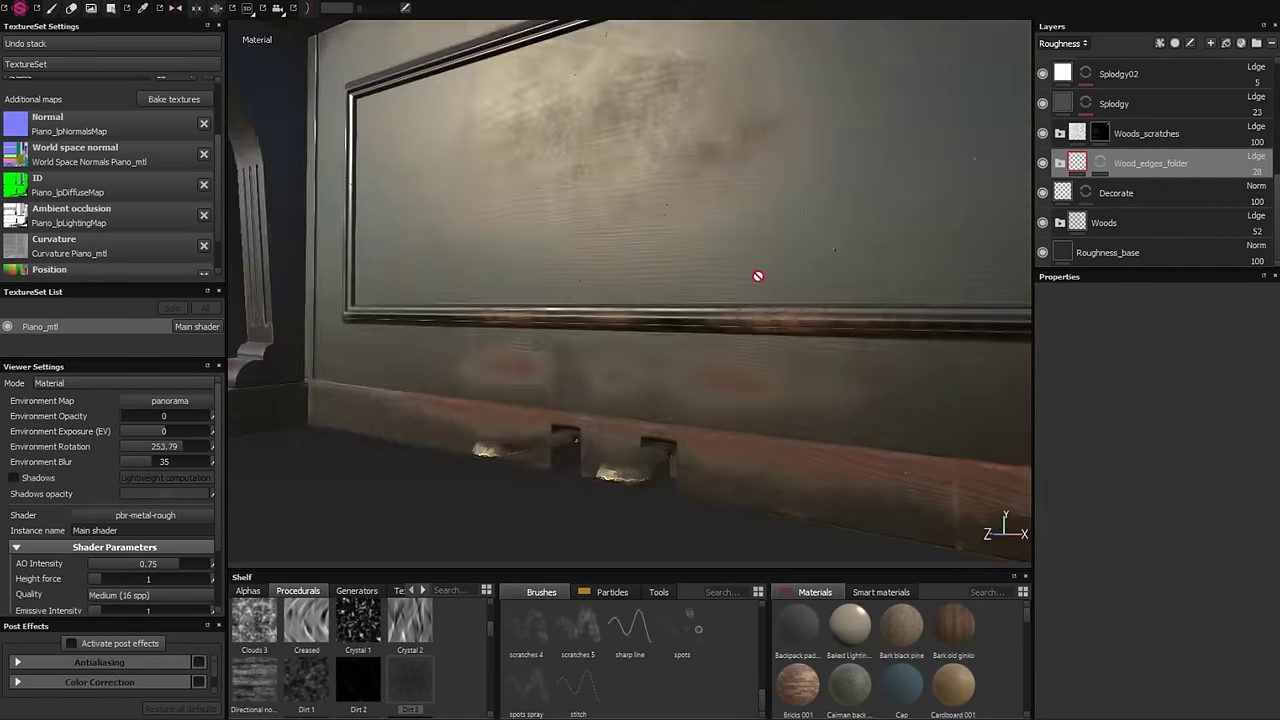
pyautogui.click(1100, 133)
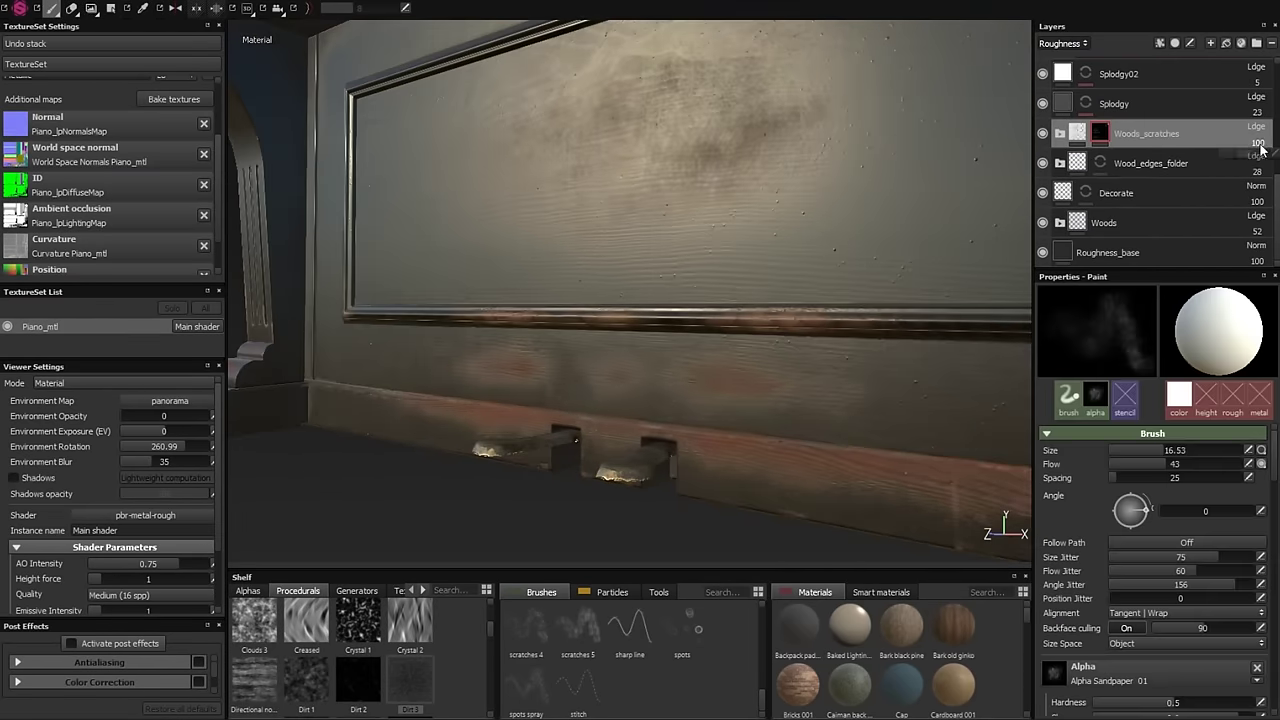
pyautogui.keyDown('alt'); pyautogui.moveTo(863, 137); pyautogui.dragTo(632, 294); pyautogui.keyUp('alt')
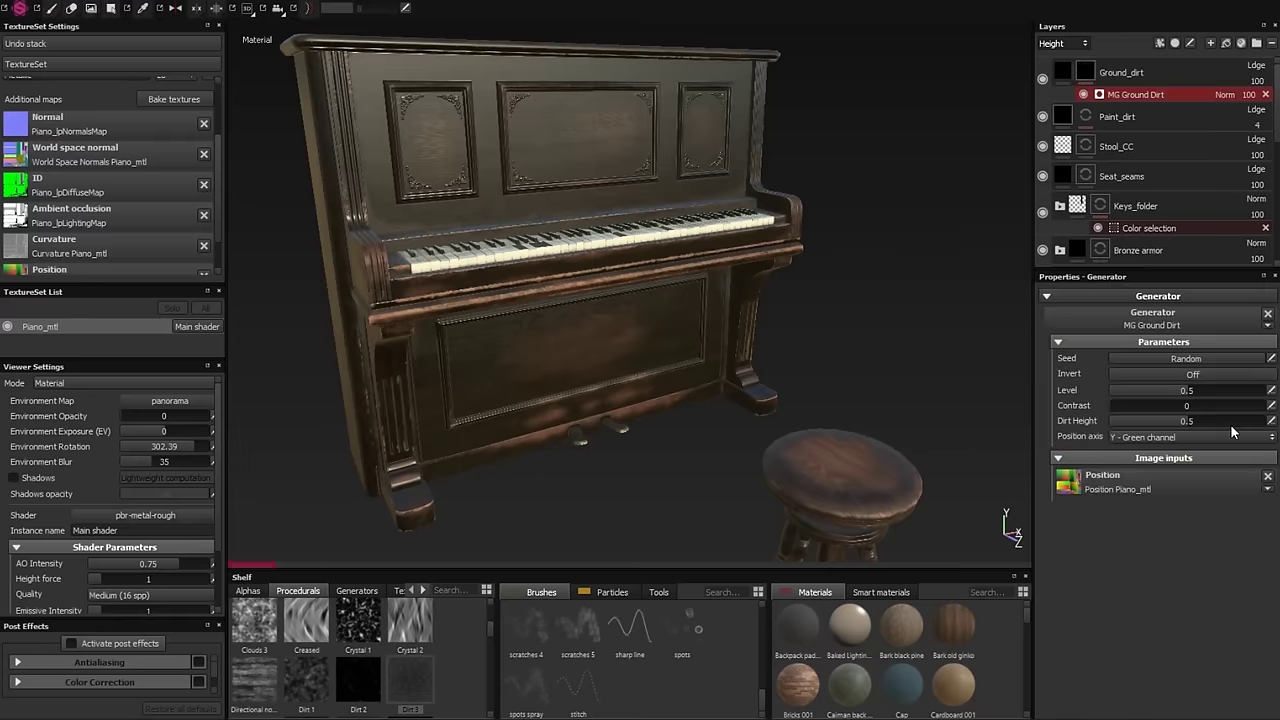
# - Set the Ground_dirt height and base colour, then enable viewport shadows and tone mapping
pyautogui.moveTo(1230, 424)
pyautogui.mouseDown()
pyautogui.moveTo(1160, 428)
pyautogui.moveTo(1186, 424)
pyautogui.mouseUp()
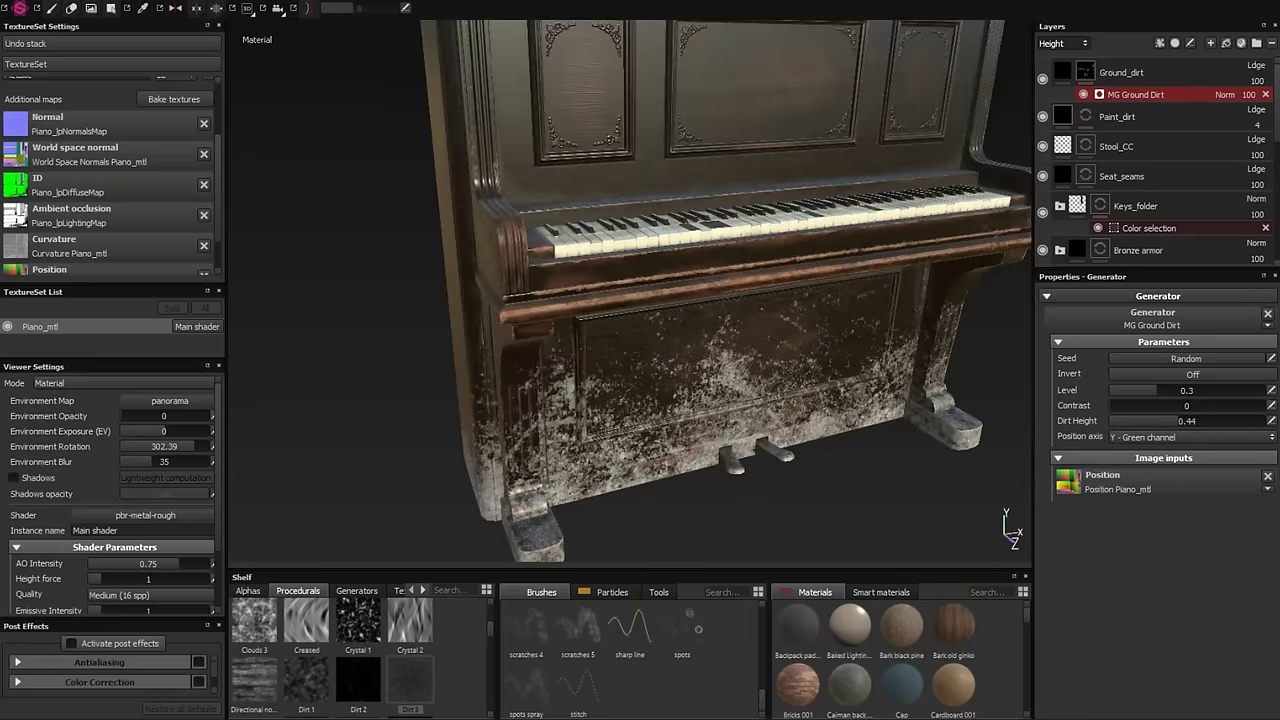
pyautogui.click(1120, 72)
pyautogui.click(1221, 444)
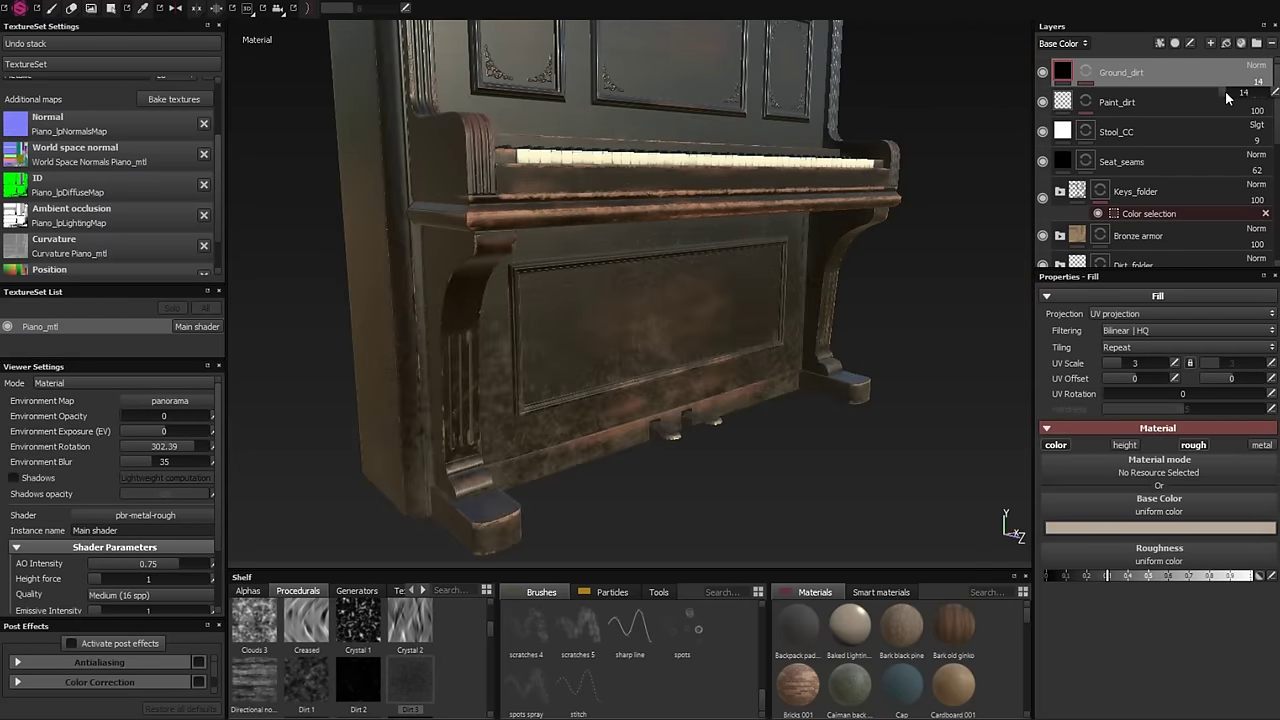
pyautogui.click(1062, 43)
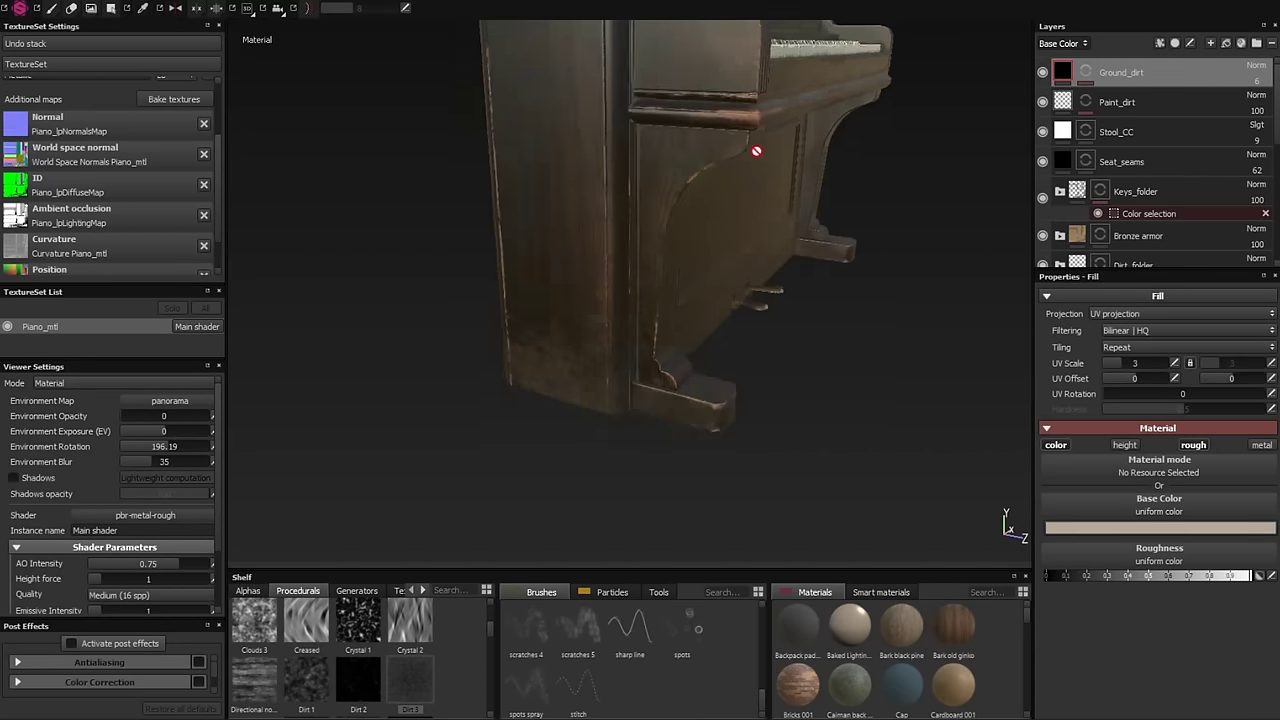
pyautogui.click(13, 242)
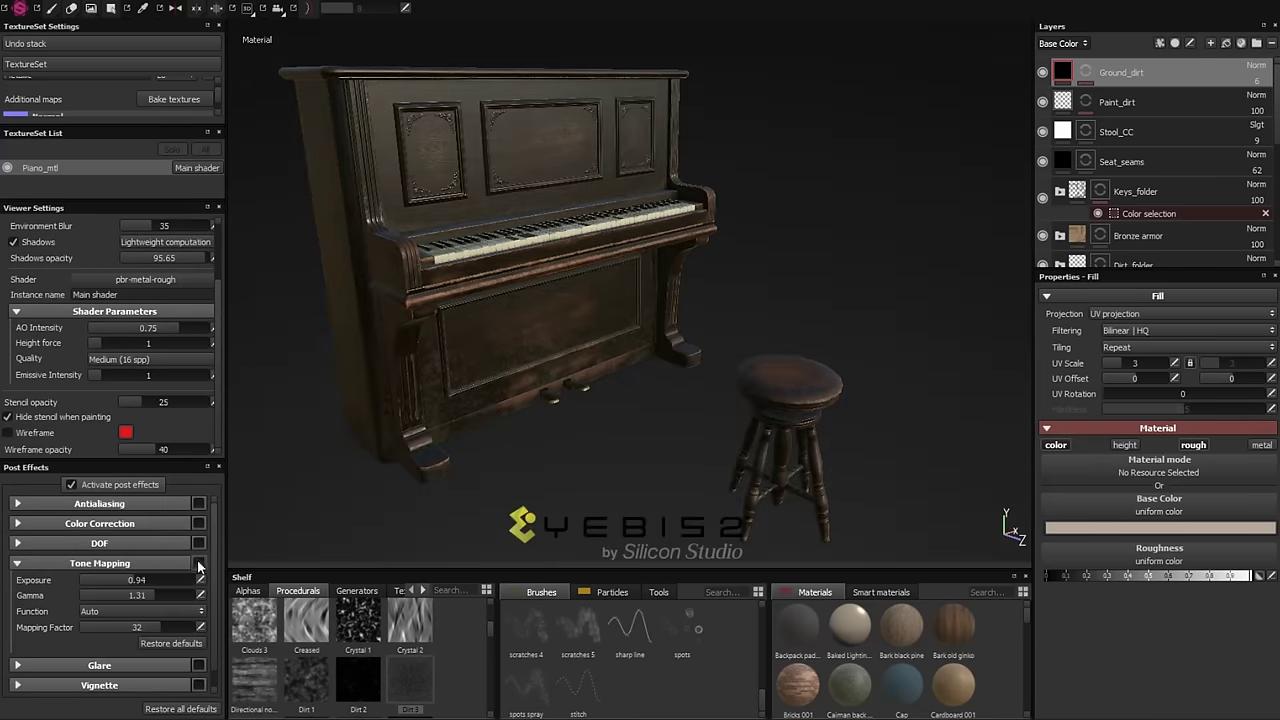
pyautogui.click(199, 564)
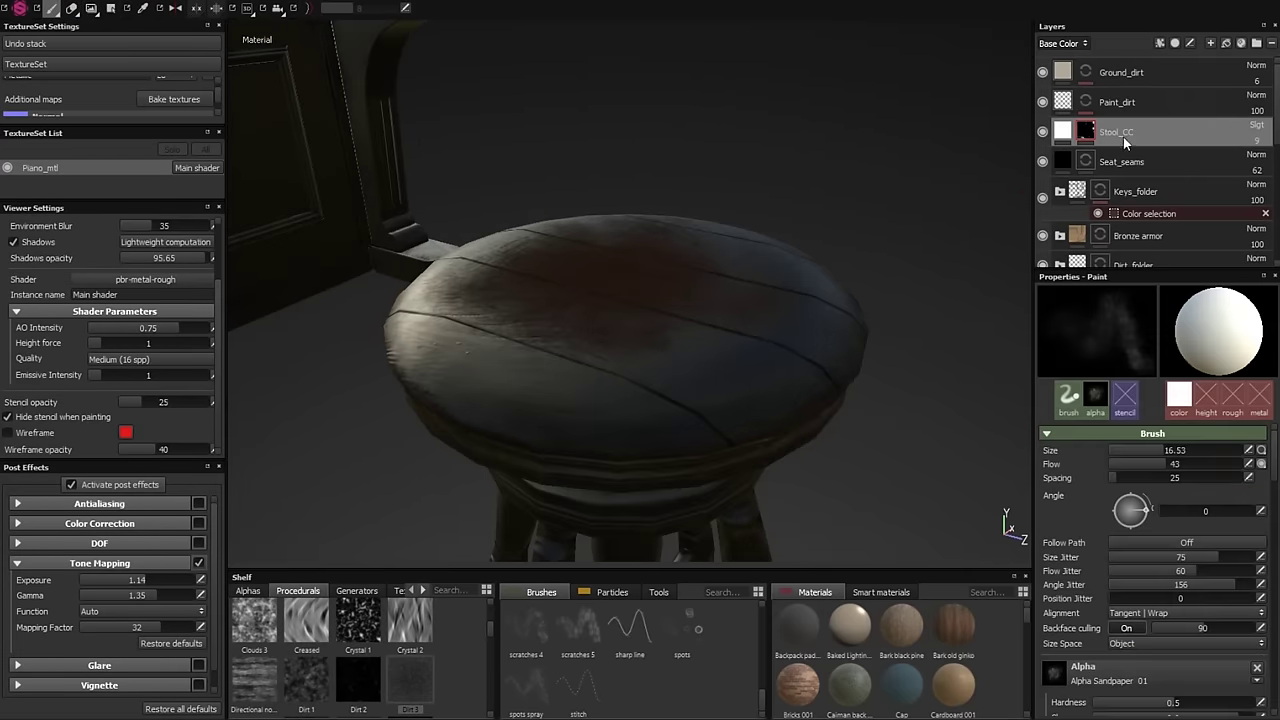
# - Create a fill layer named 'Seat_roughness' below Seat_seams and view the Height channel
pyautogui.click(1123, 137)
pyautogui.doubleClick(1116, 129)
pyautogui.write('Seat_roughness')
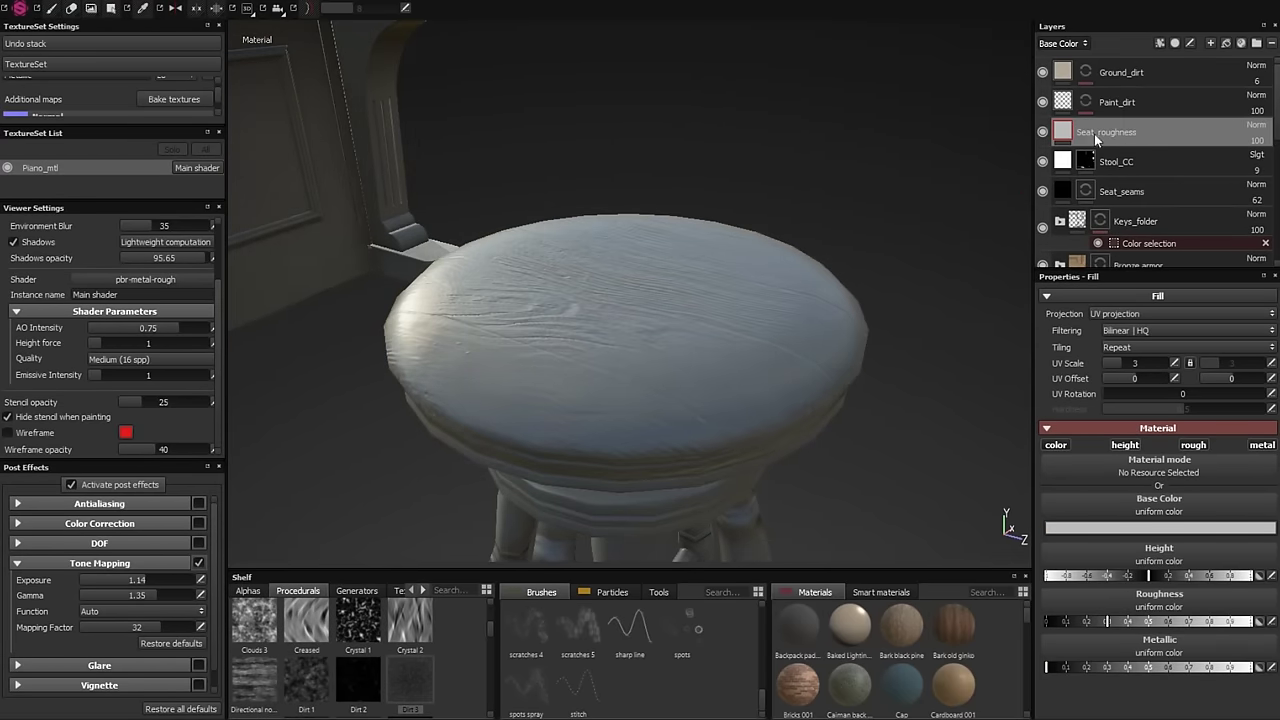
pyautogui.keyDown('alt'); pyautogui.moveTo(990, 420); pyautogui.dragTo(855, 229); pyautogui.keyUp('alt')
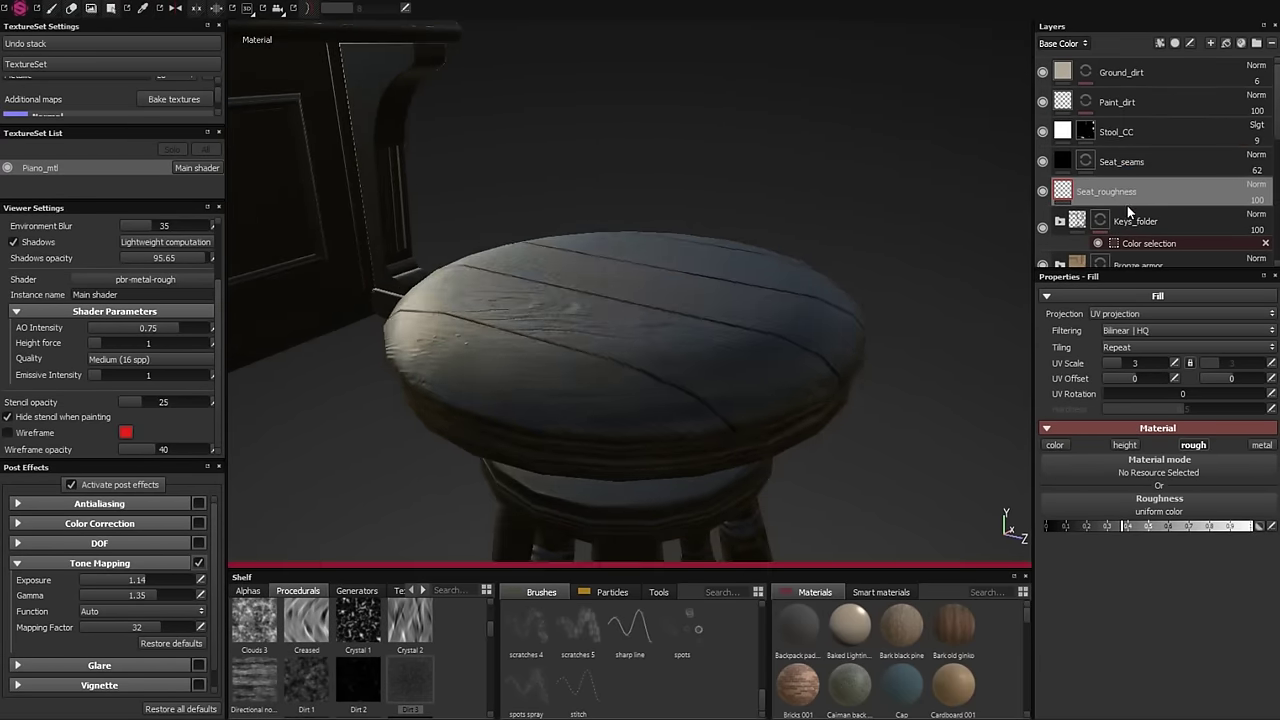
pyautogui.click(1110, 131)
pyautogui.click(1062, 43)
# - Add a black mask to Seat_roughness and paint the roughness onto the stool seat only
pyautogui.click(1120, 191)
pyautogui.rightClick(1088, 190)
pyautogui.click(1140, 208)
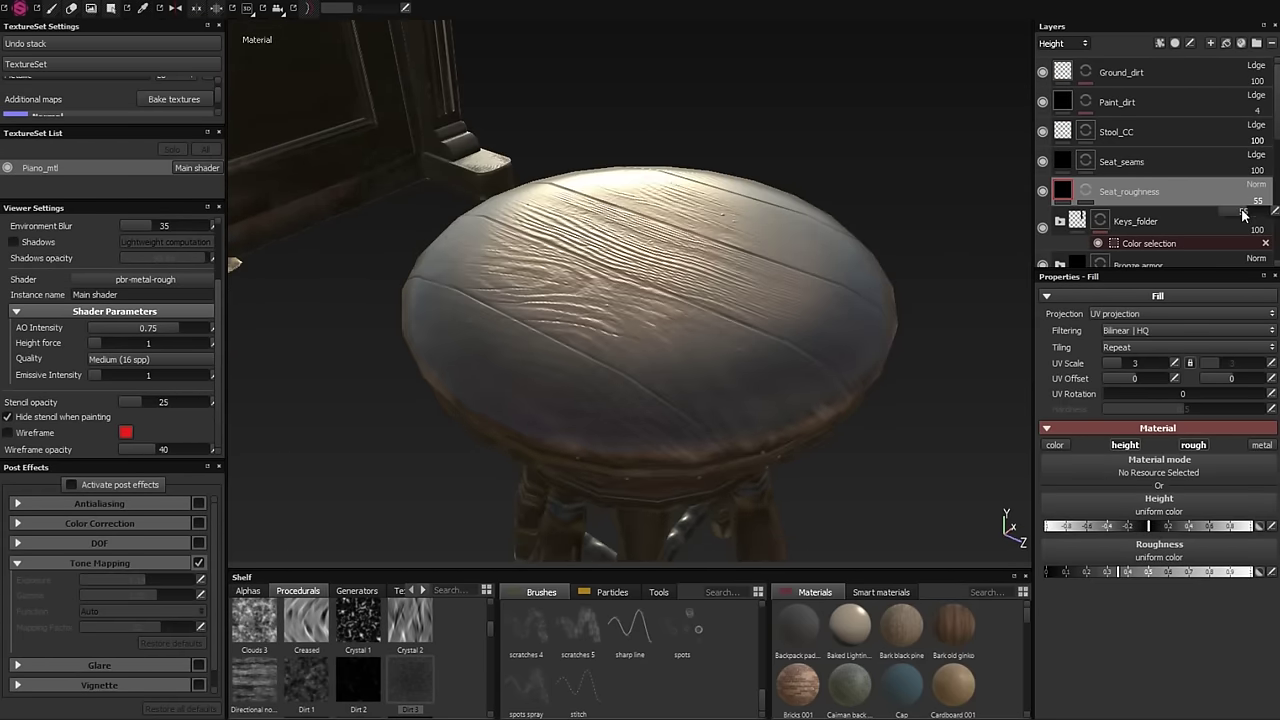
pyautogui.keyDown('alt'); pyautogui.moveTo(680, 232); pyautogui.dragTo(669, 279); pyautogui.keyUp('alt')
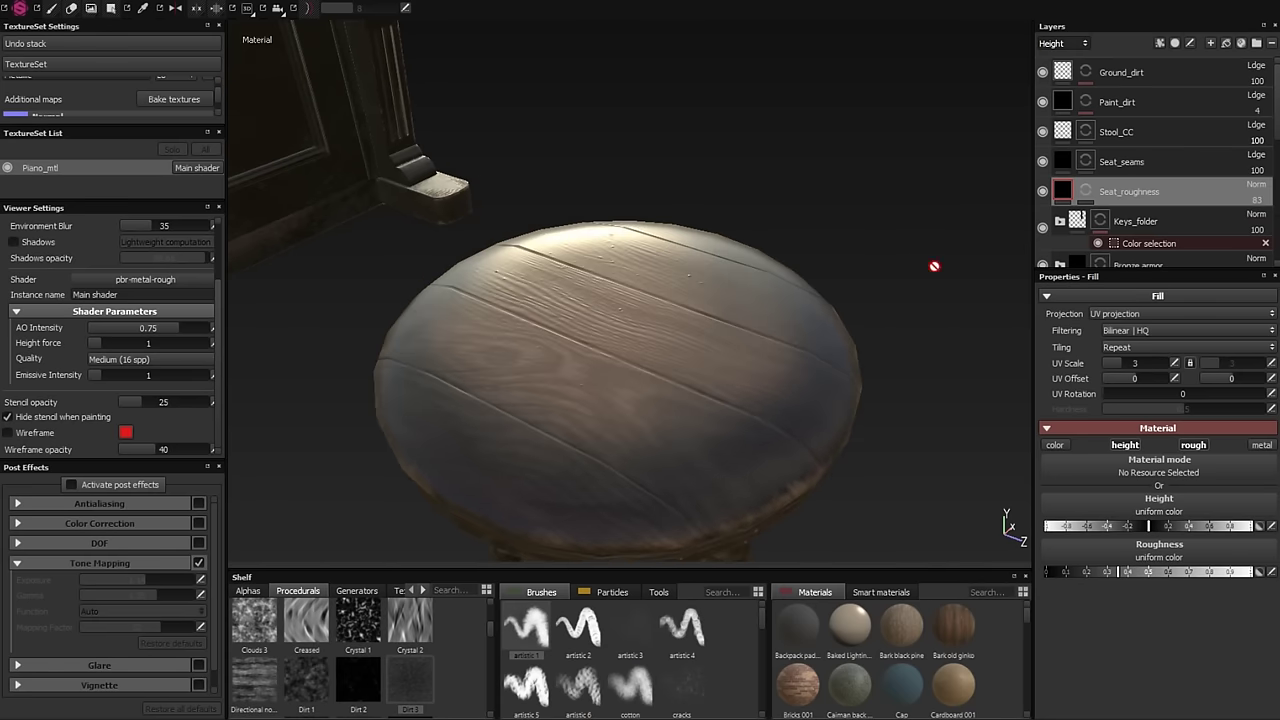
pyautogui.click(1085, 191)
pyautogui.moveTo(720, 190)
pyautogui.keyDown('alt'); pyautogui.mouseDown()
pyautogui.moveTo(718, 250)
pyautogui.moveTo(626, 432)
pyautogui.mouseUp(); pyautogui.keyUp('alt')
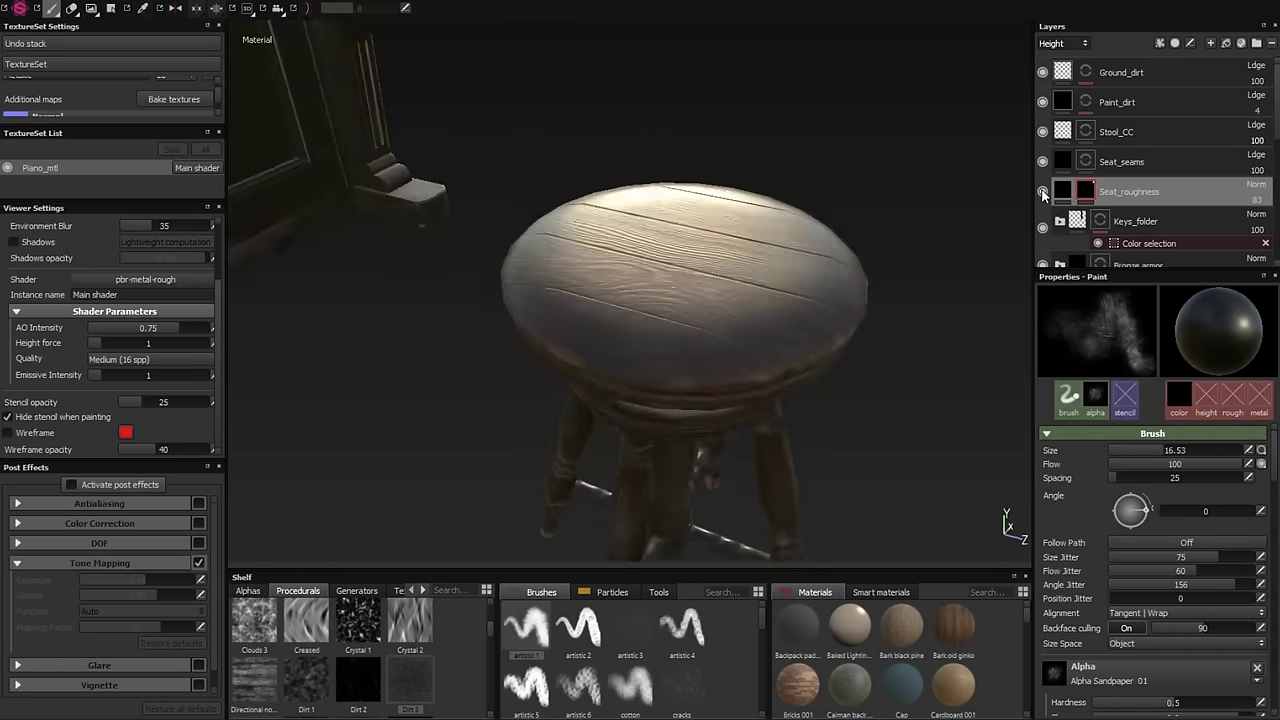
pyautogui.keyDown('alt'); pyautogui.moveTo(700, 250); pyautogui.dragTo(720, 300); pyautogui.keyUp('alt')
pyautogui.moveTo(770, 290); pyautogui.dragTo(810, 325)
pyautogui.click(1212, 197)
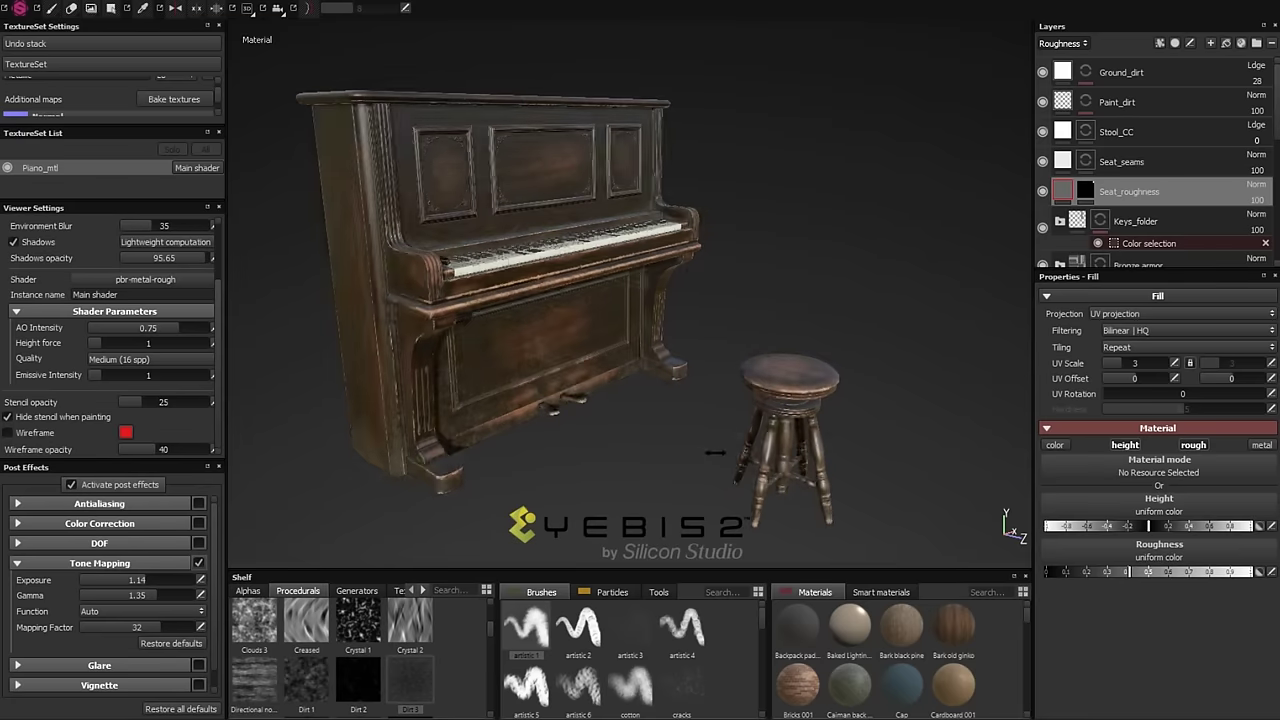
pyautogui.keyDown('alt'); pyautogui.moveTo(714, 452); pyautogui.dragTo(683, 477); pyautogui.keyUp('alt')
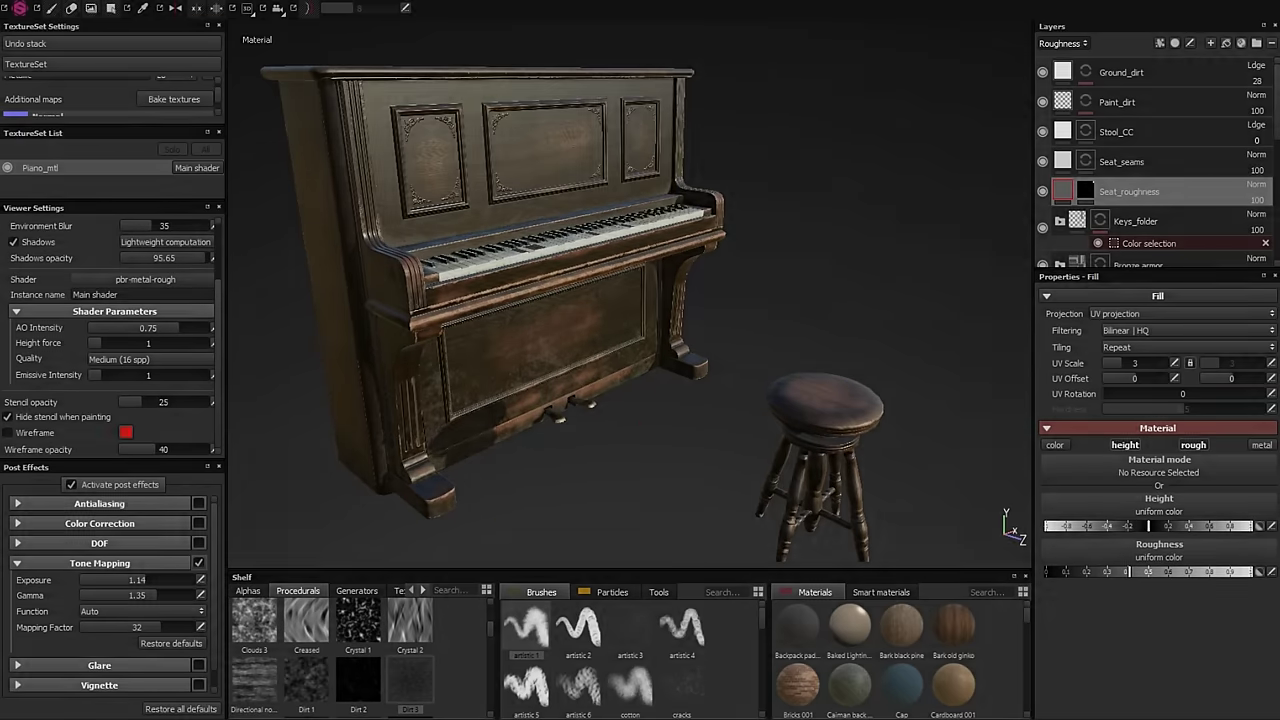